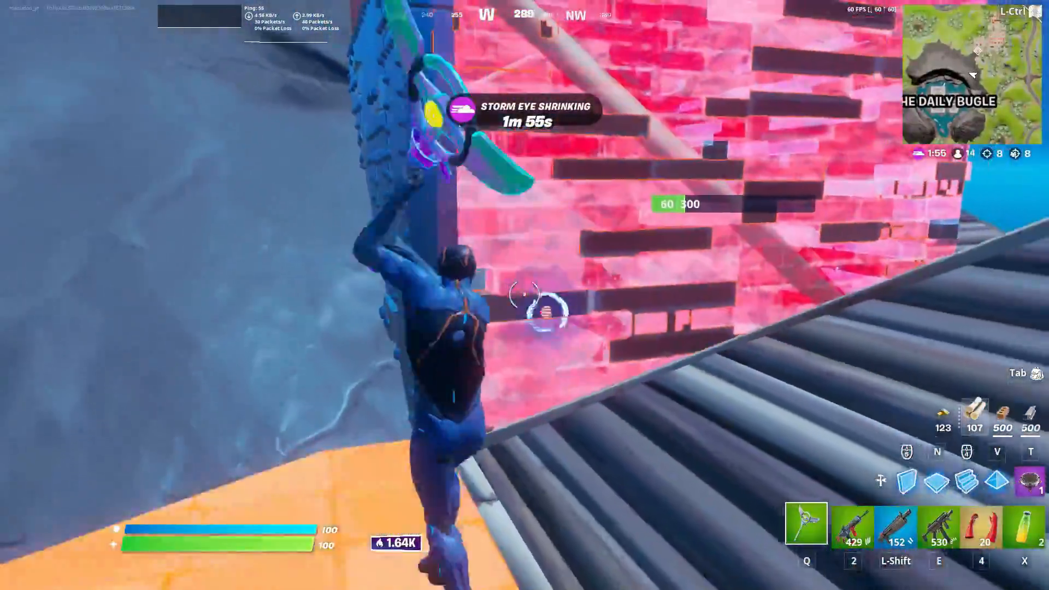
# - Leave the montage preview and launch DaVinci Resolve 17 to its Local Database project list
pyautogui.press('shift')
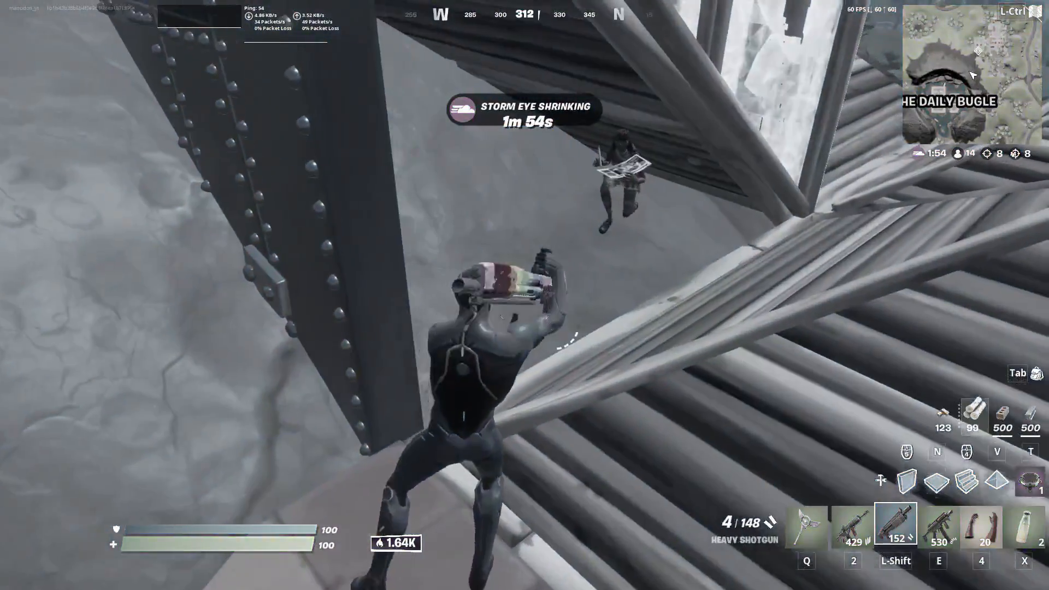
pyautogui.click(525, 295)
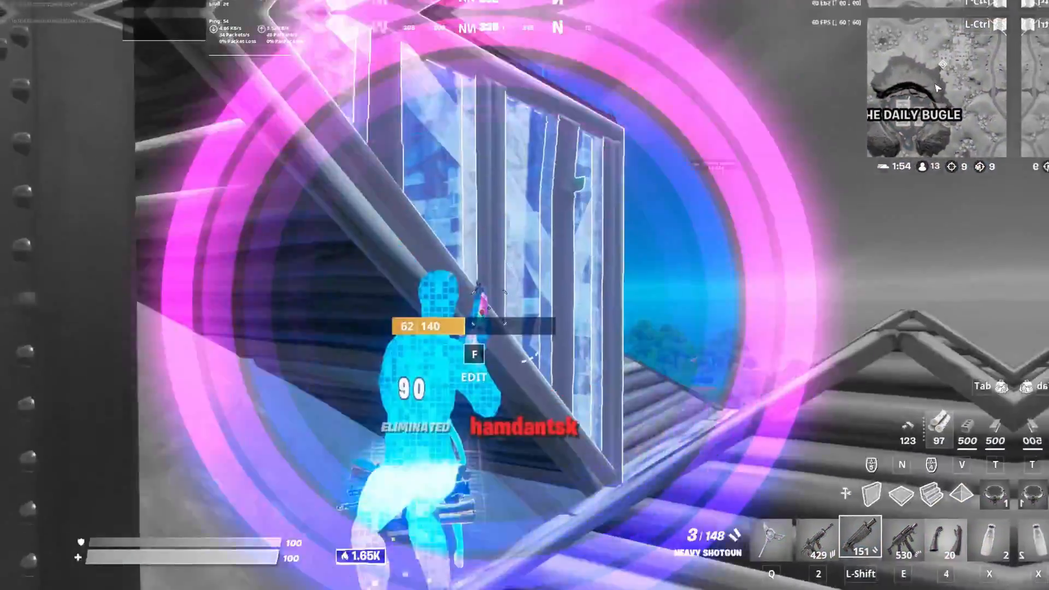
pyautogui.press('q')
pyautogui.press('f')
pyautogui.press('shift')
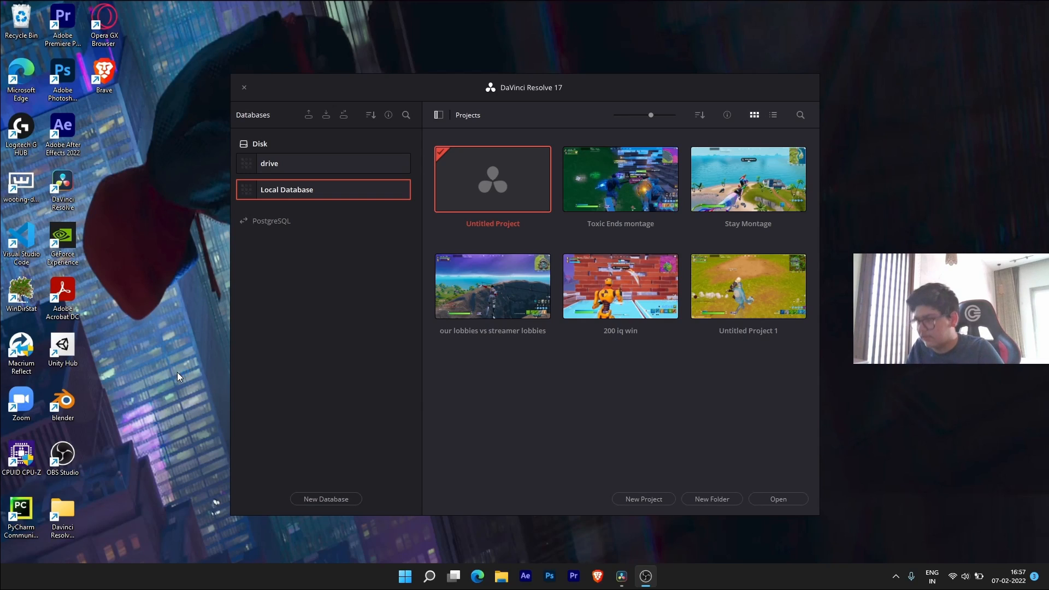
pyautogui.hotkey('ctrl', 'shift', 'Escape')
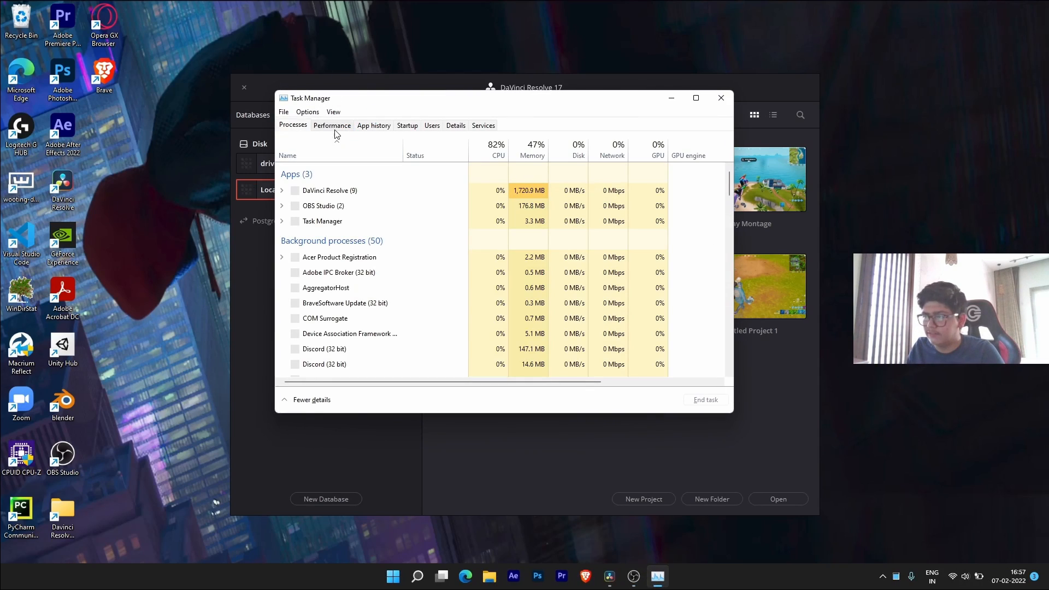
pyautogui.click(335, 128)
pyautogui.click(335, 161)
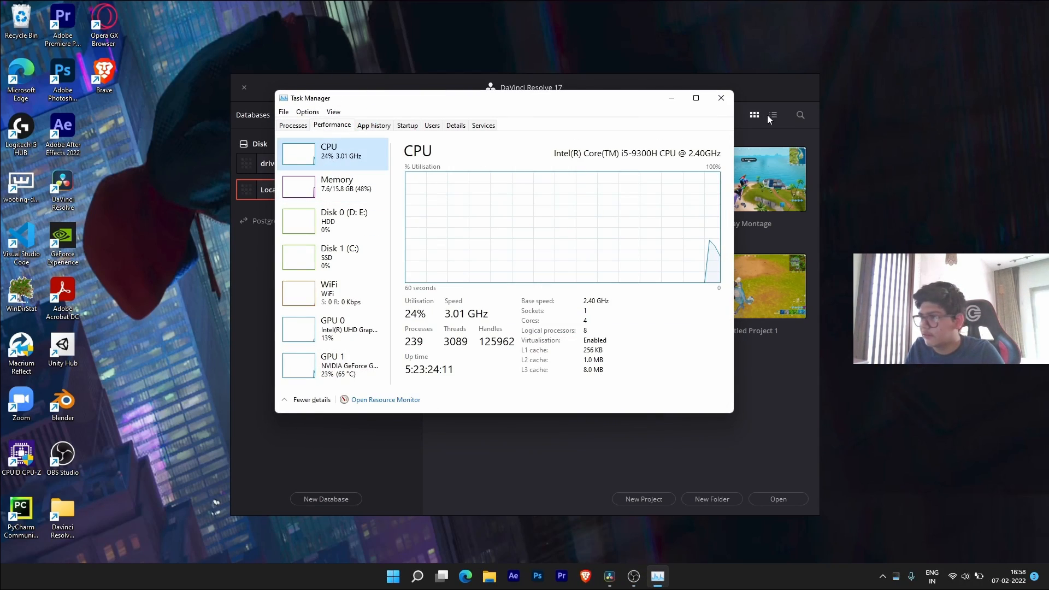
pyautogui.click(722, 98)
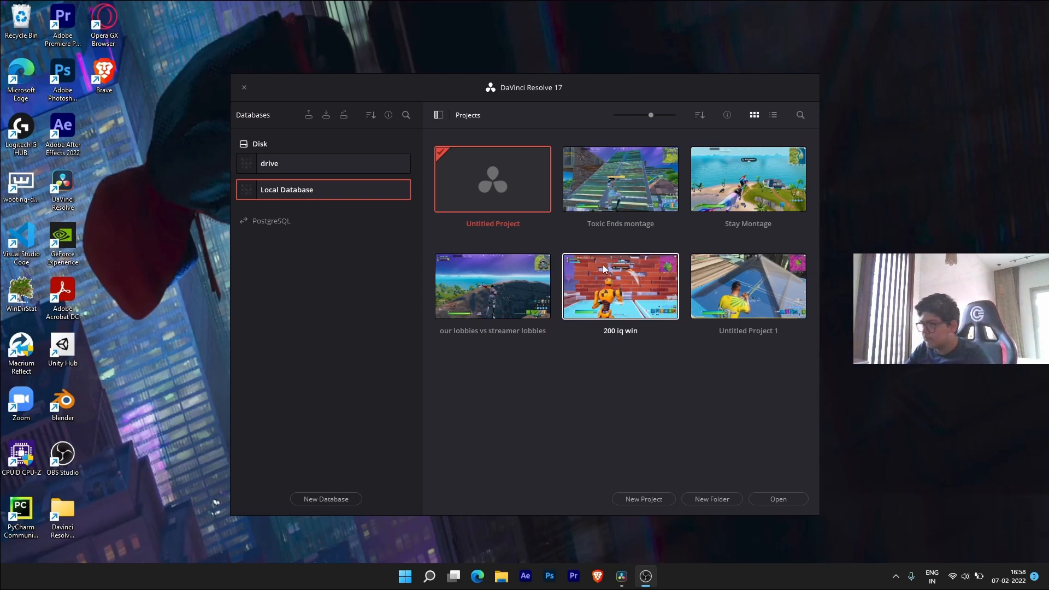
# - Replace the default new-project name with 'Tutorial' and create the project
pyautogui.click(651, 500)
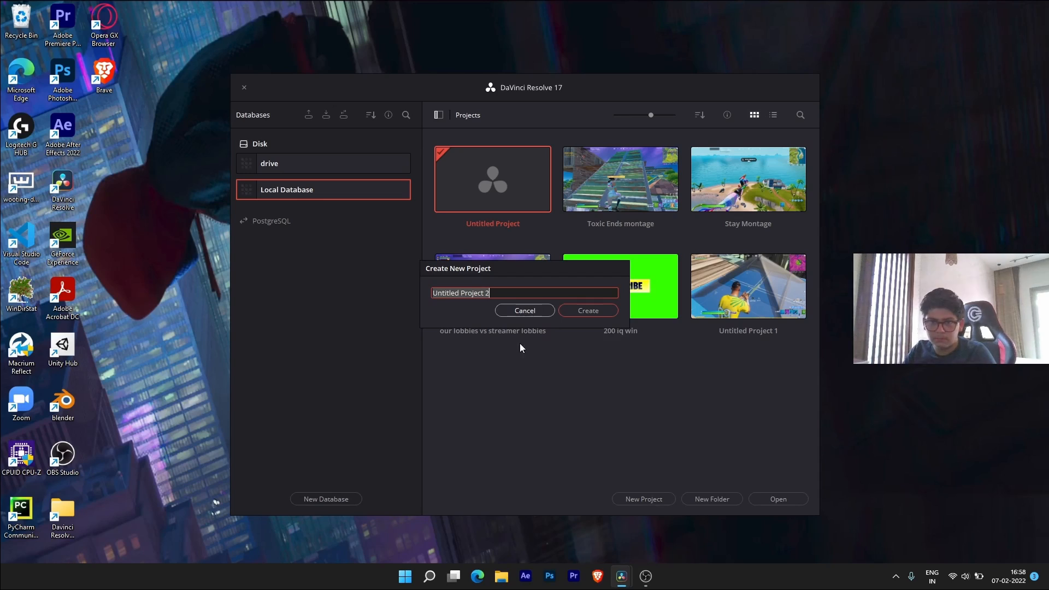
pyautogui.press('BackSpace')
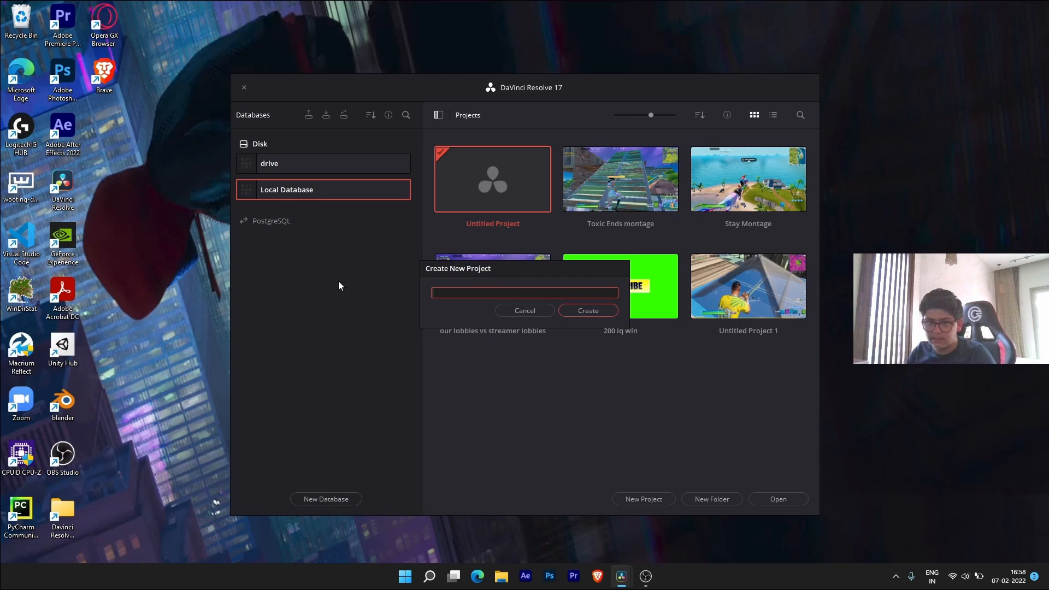
pyautogui.press('capslock')
pyautogui.write('T')
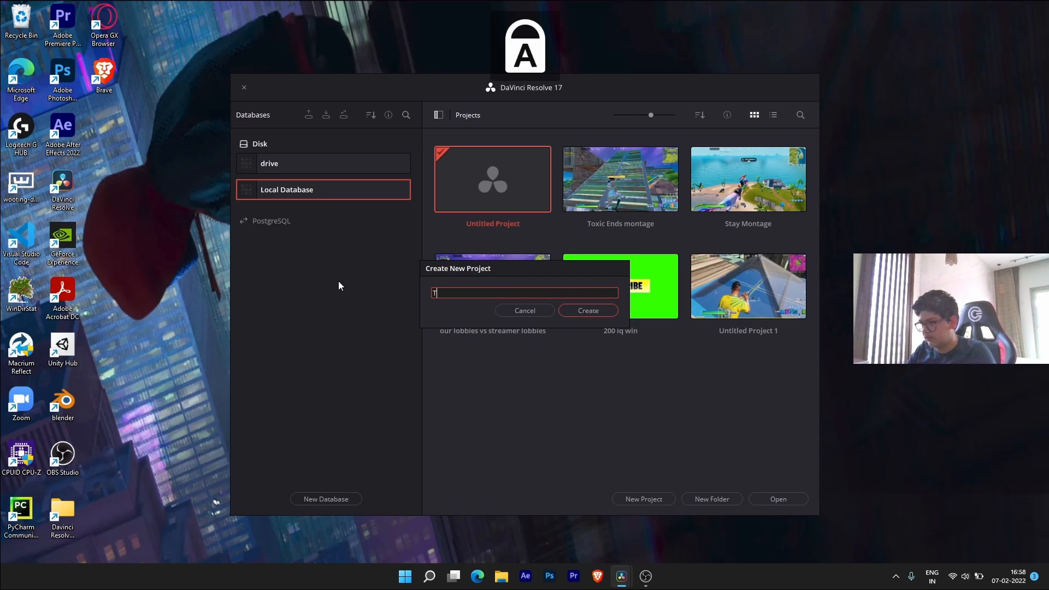
pyautogui.press('capslock')
pyautogui.write('utorial')
pyautogui.press('Return')
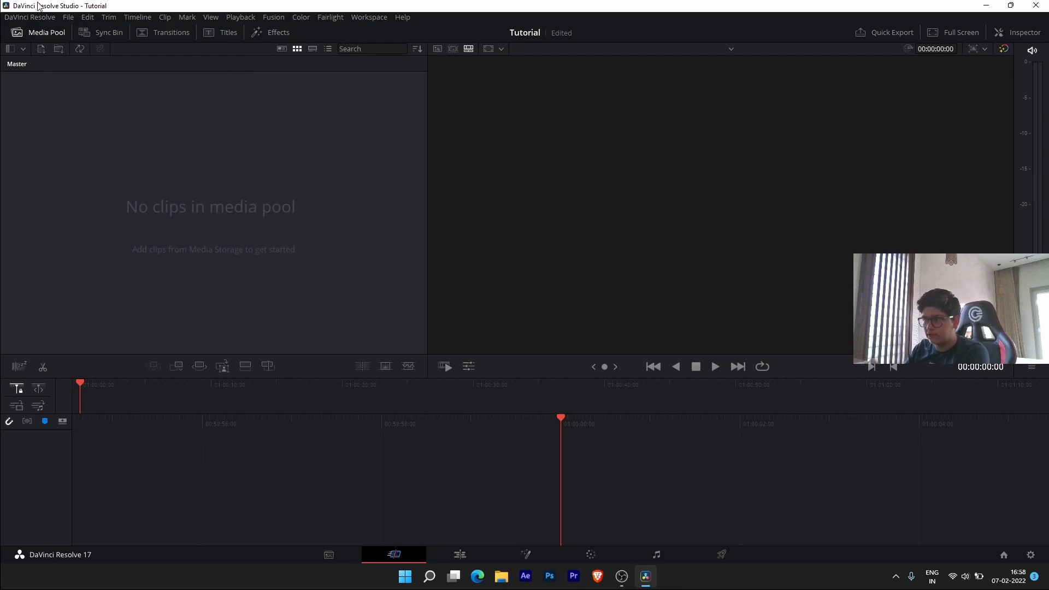
# - Show page names under the page switcher icons and go to the Media page
pyautogui.rightClick(348, 553)
pyautogui.click(399, 560)
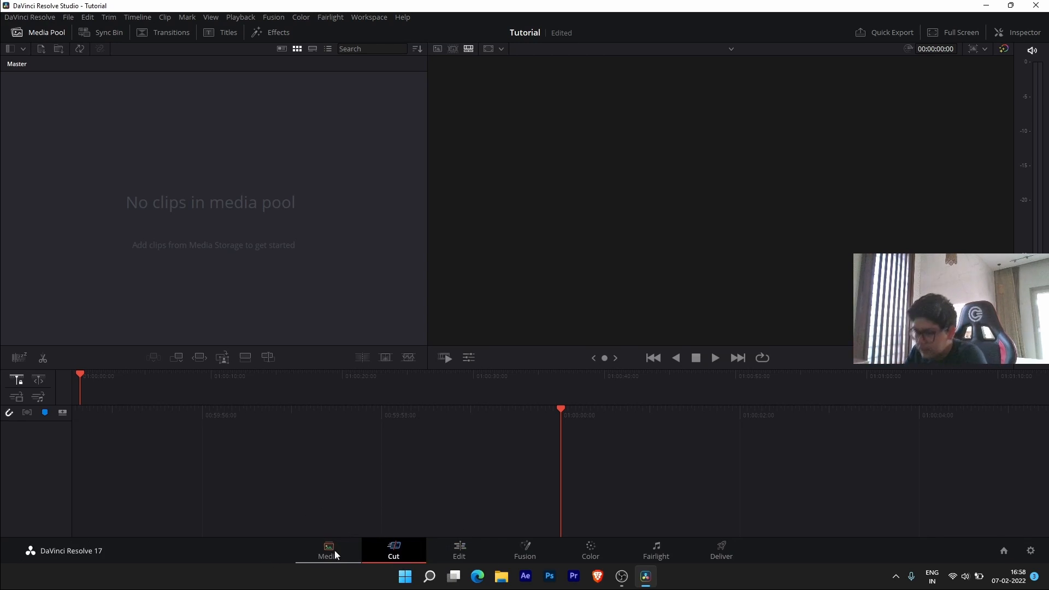
pyautogui.click(318, 555)
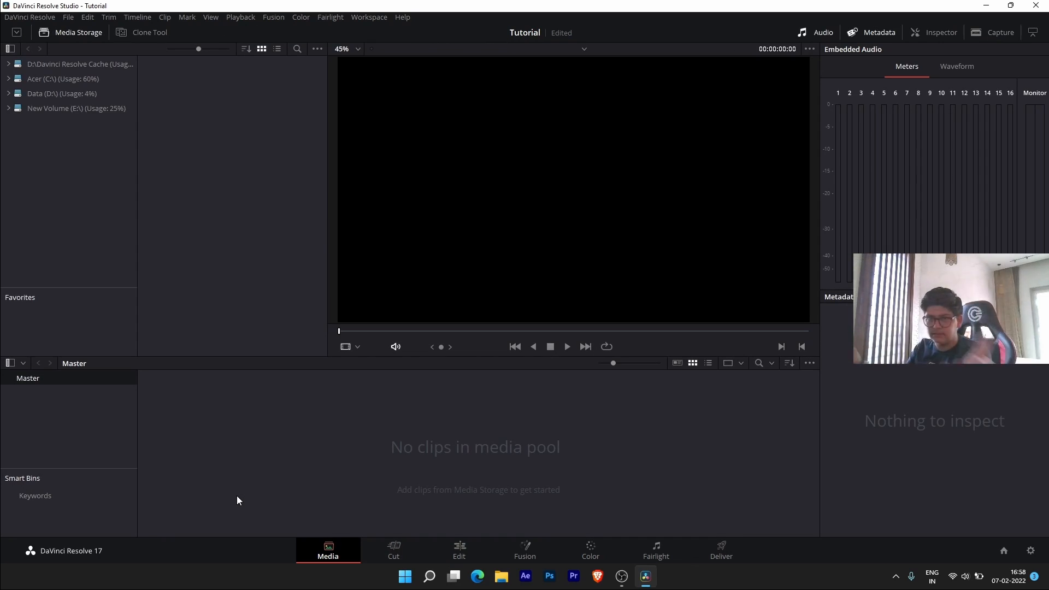
# - Browse Media Storage from C: and D: to E:, into the New folder holding the Fortnite clips
pyautogui.click(84, 79)
pyautogui.click(82, 93)
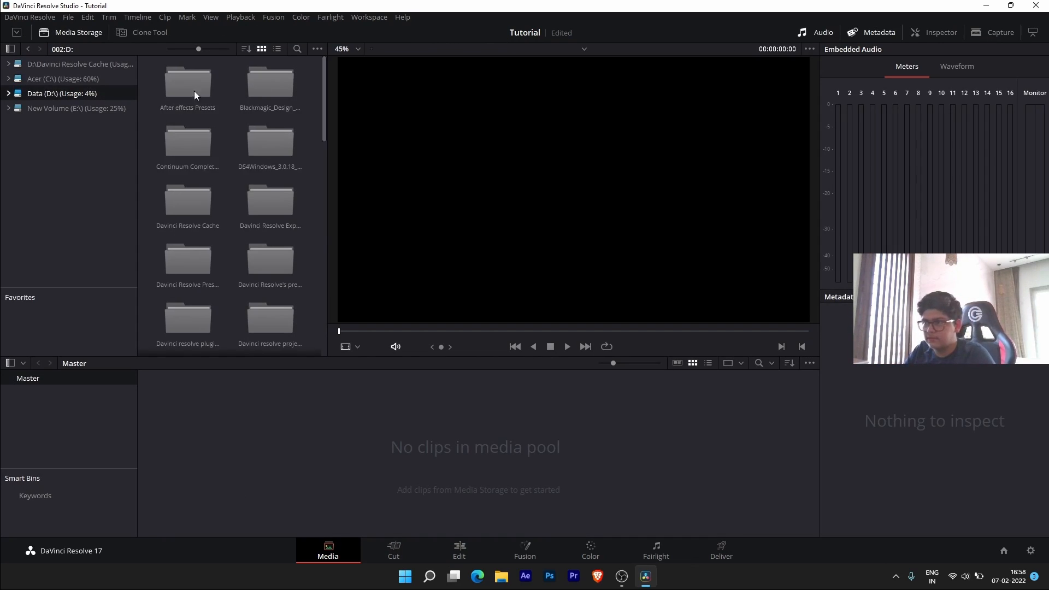
pyautogui.scroll(-3, 258, 199)
pyautogui.scroll(-3, 258, 199)
pyautogui.scroll(10, 274, 223)
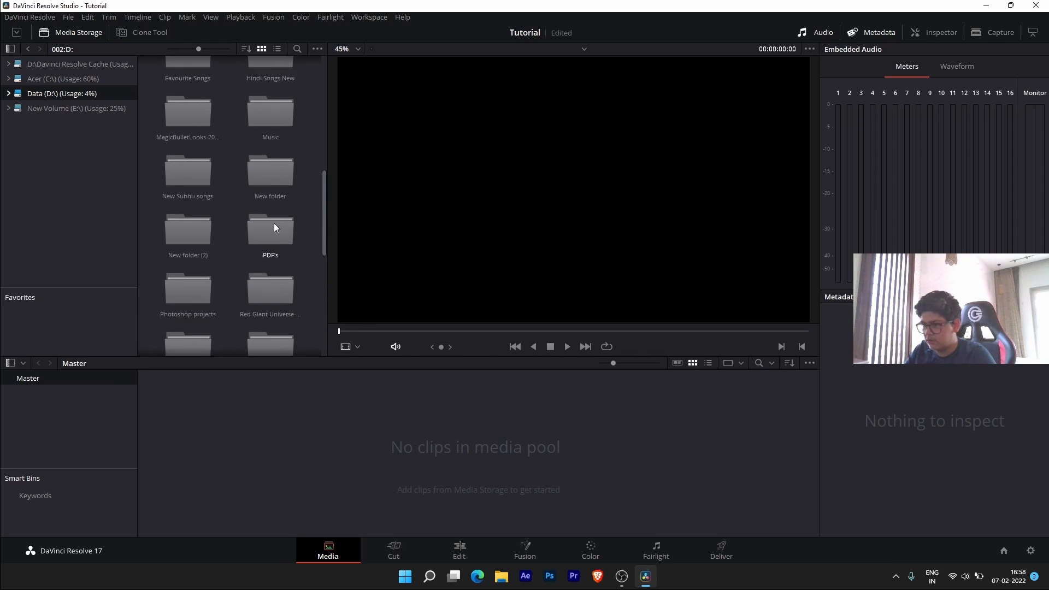
pyautogui.click(87, 107)
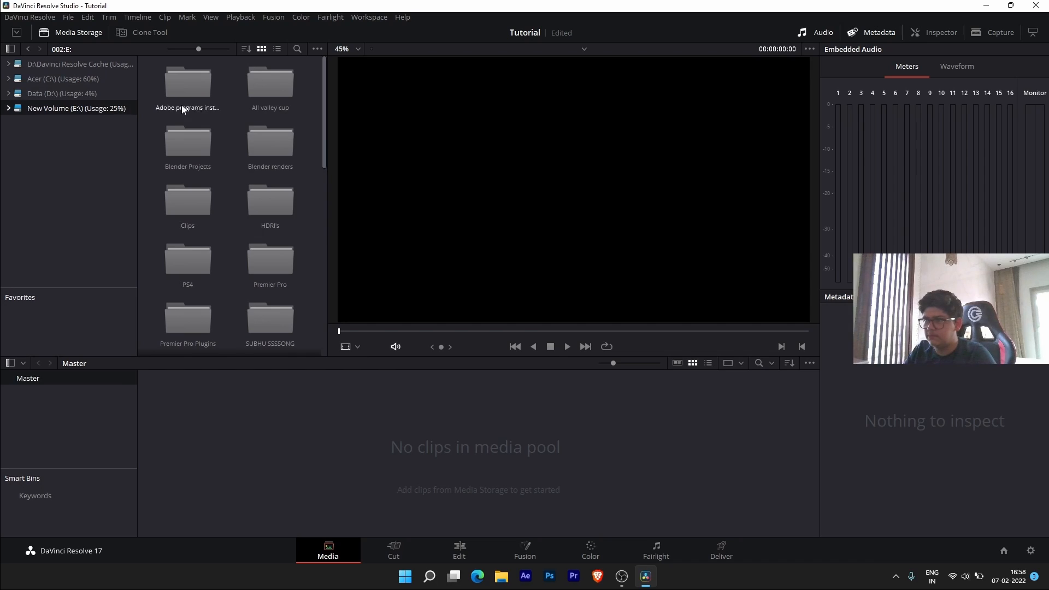
pyautogui.doubleClick(186, 98)
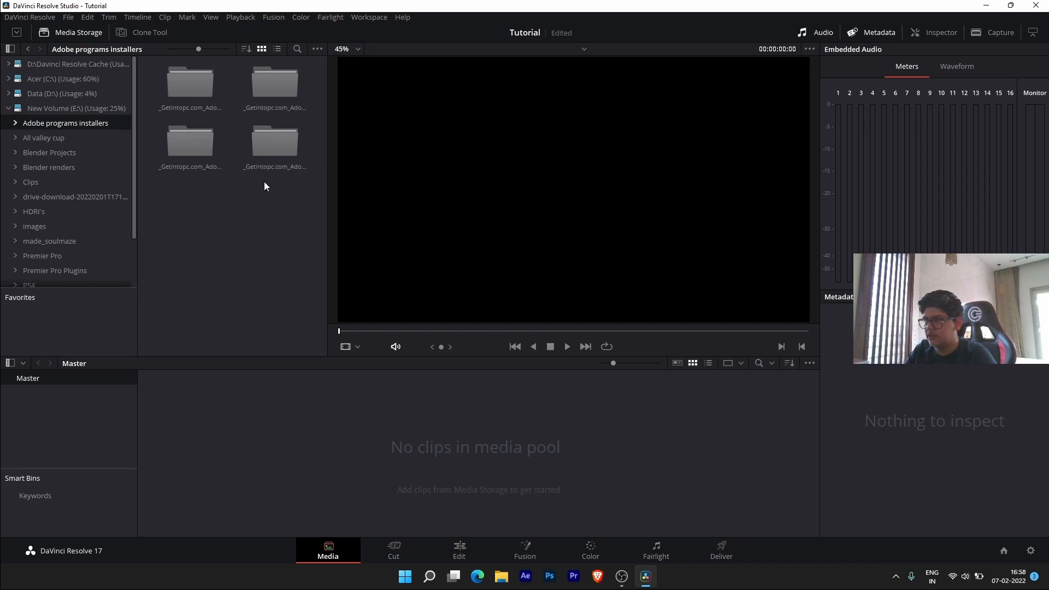
pyautogui.doubleClick(189, 149)
pyautogui.doubleClick(254, 95)
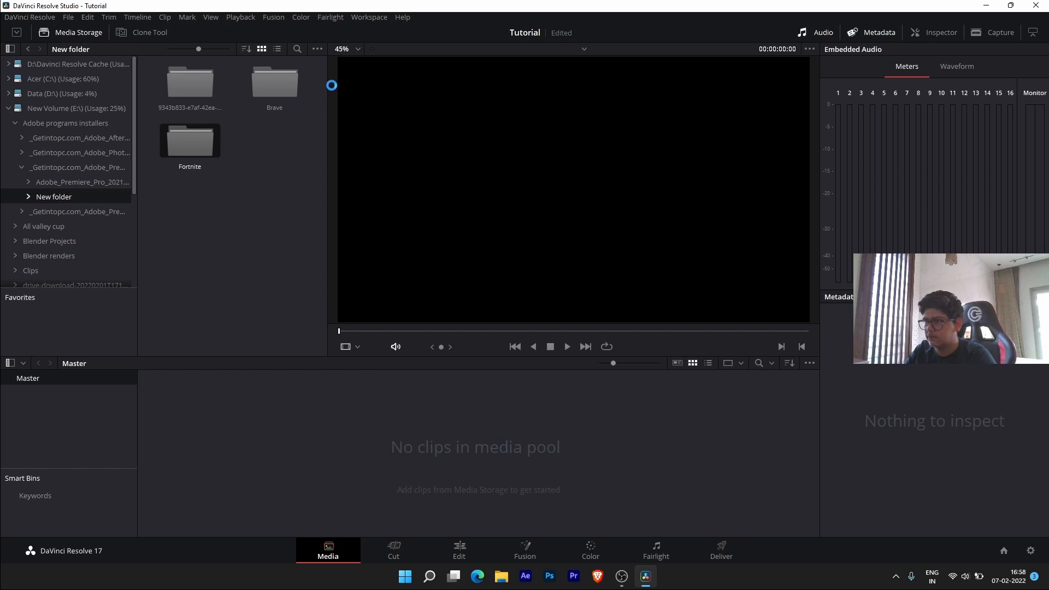
pyautogui.moveTo(321, 77); pyautogui.dragTo(309, 285)
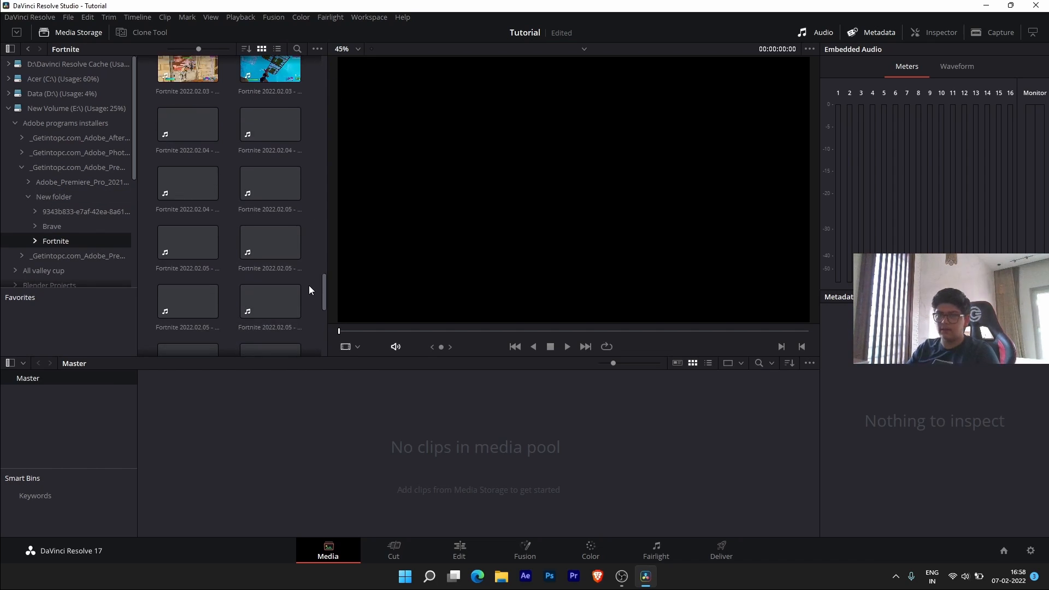
pyautogui.click(395, 547)
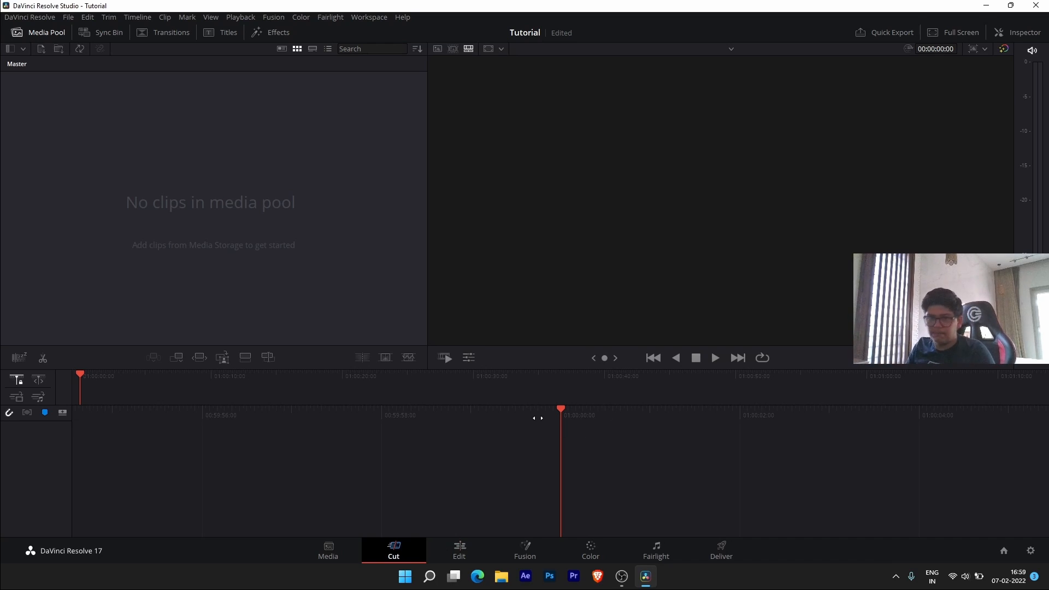
# - On the Edit page, leave the Media Pool and Effects Library open with the Inspector hidden
pyautogui.click(470, 541)
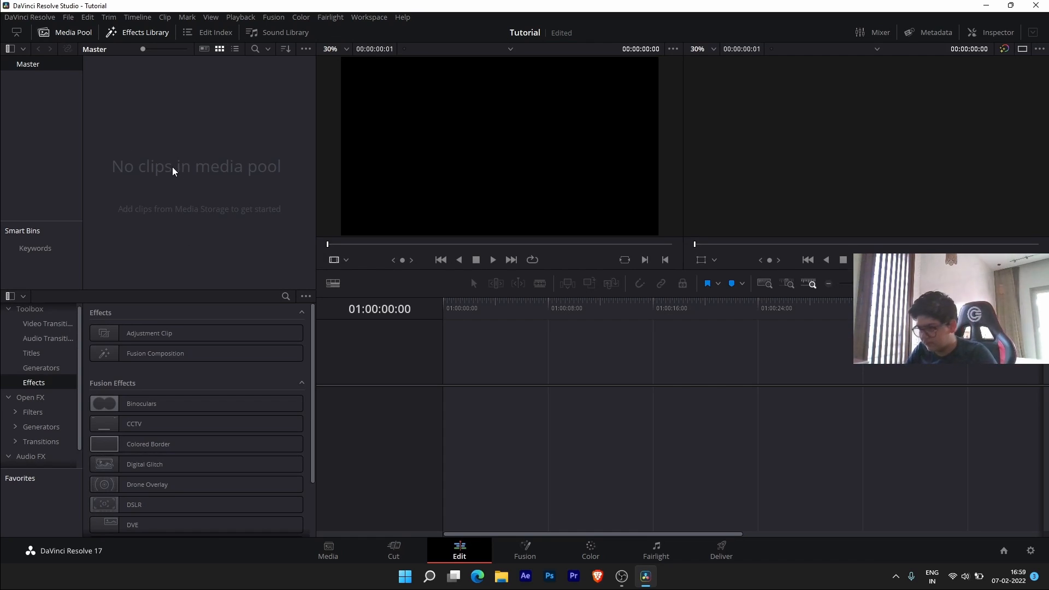
pyautogui.click(140, 33)
pyautogui.click(76, 33)
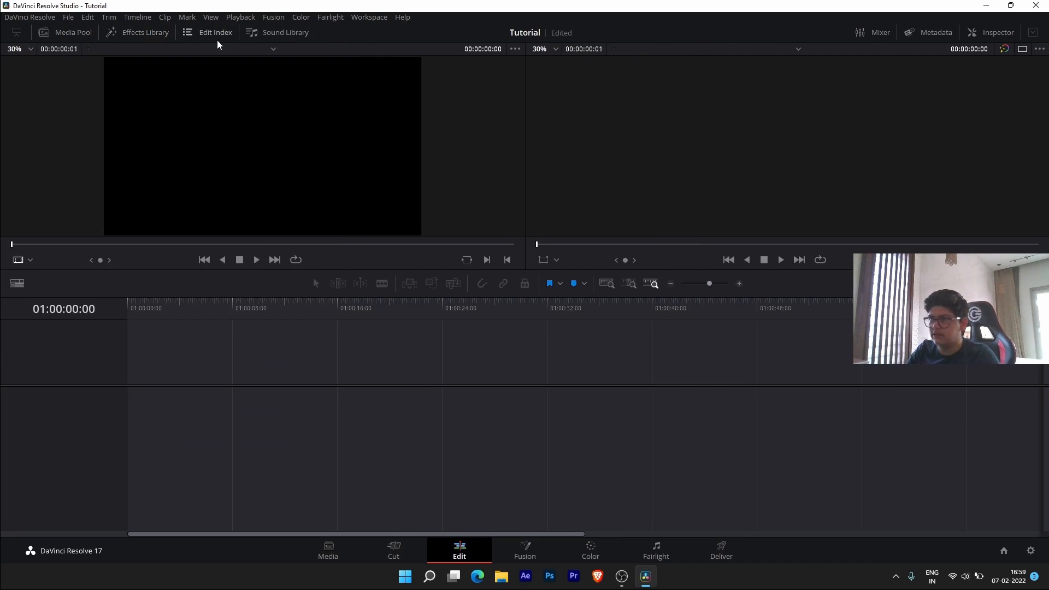
pyautogui.click(991, 33)
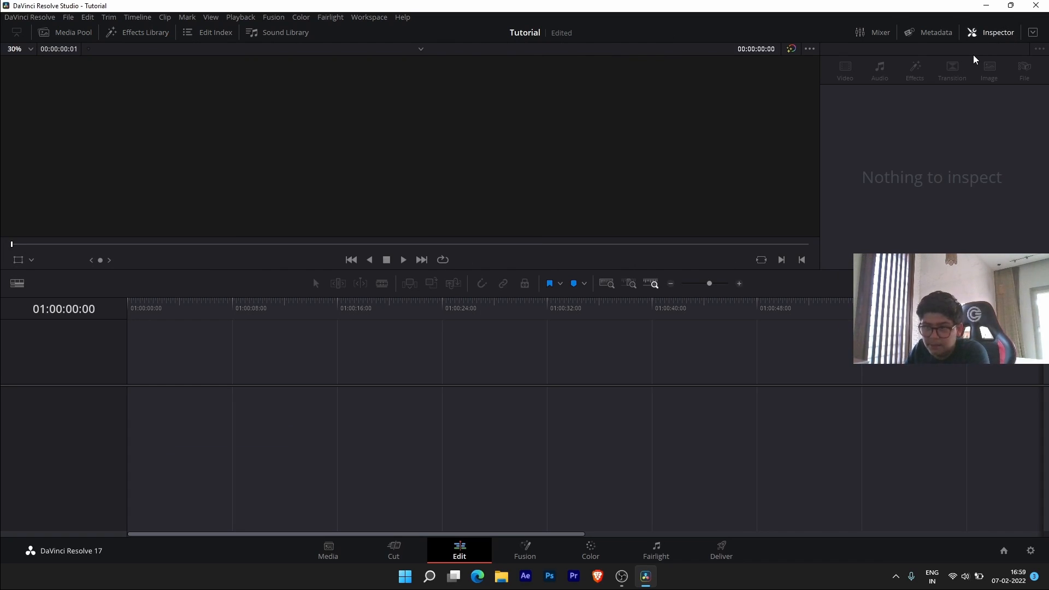
pyautogui.click(992, 33)
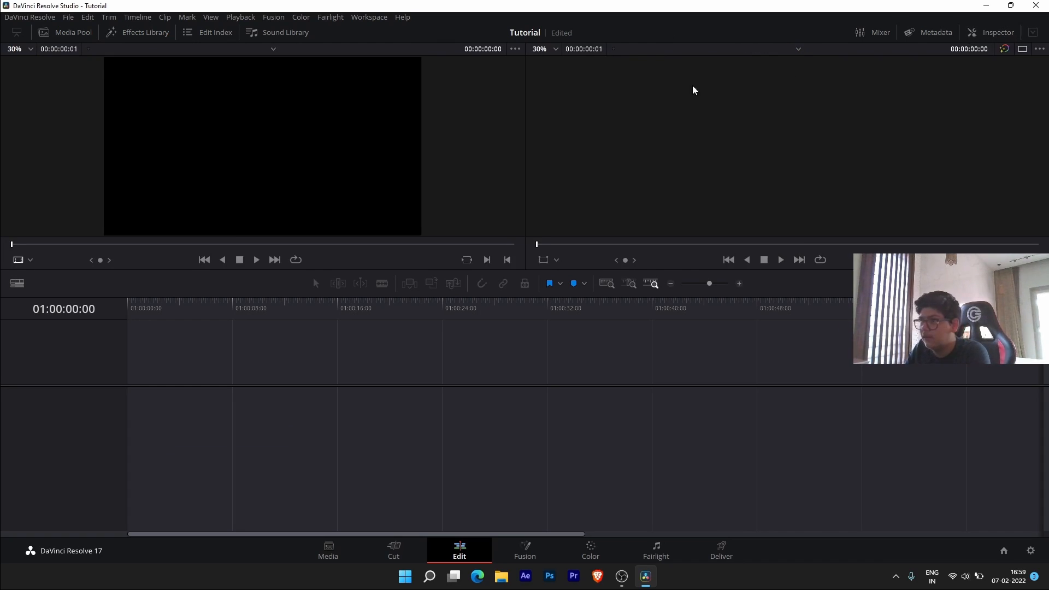
pyautogui.click(145, 32)
pyautogui.click(68, 32)
pyautogui.click(114, 33)
pyautogui.click(111, 34)
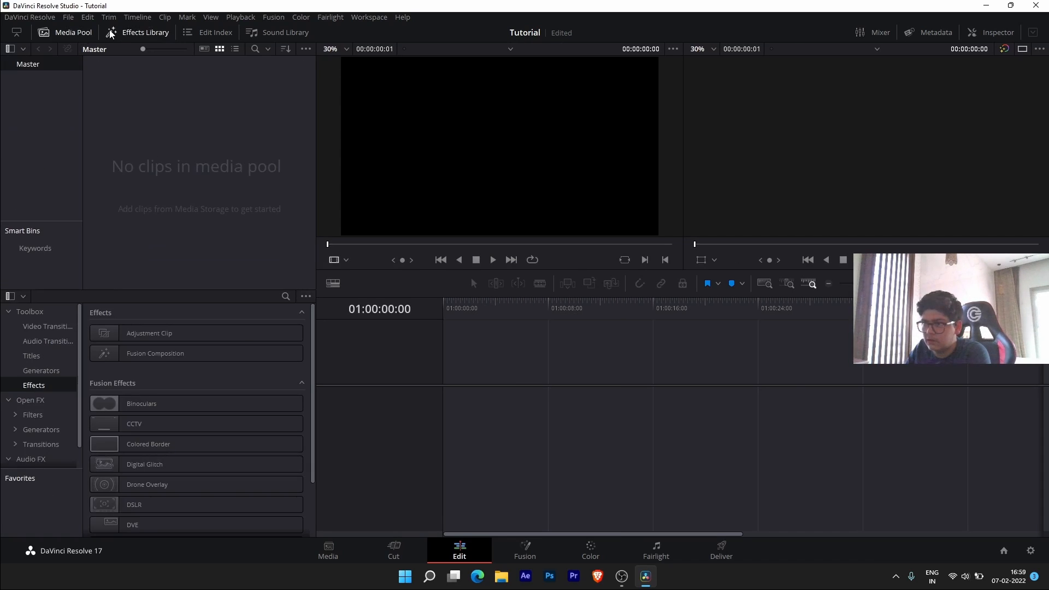
pyautogui.click(111, 34)
pyautogui.click(111, 34)
pyautogui.click(111, 33)
pyautogui.click(111, 34)
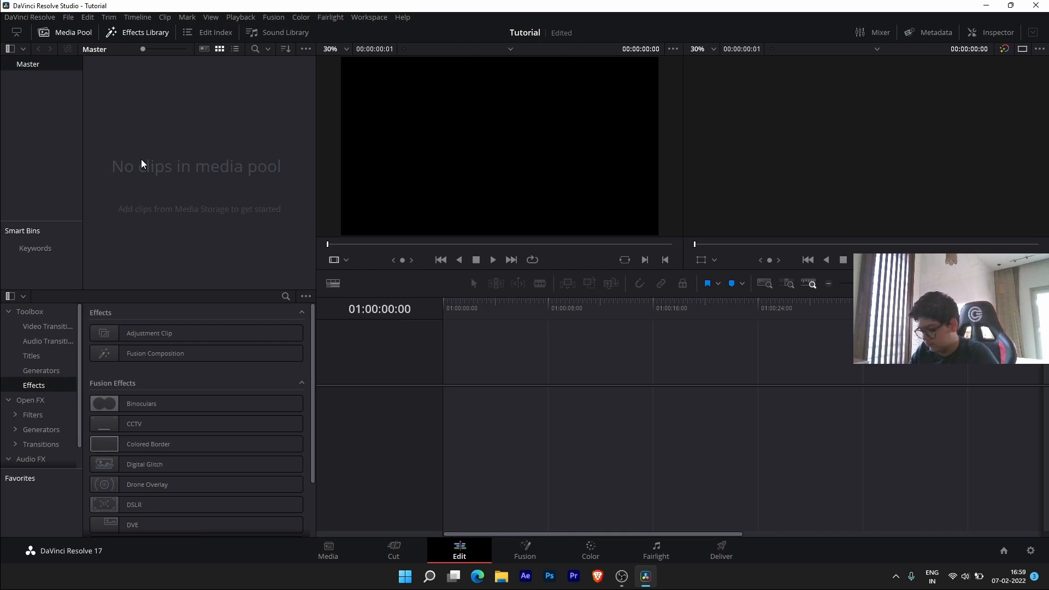
# - Import the thirteen Fortnite .DVR clips with Ctrl+I and answer the frame rate prompt
pyautogui.hotkey('ctrl', 'i')
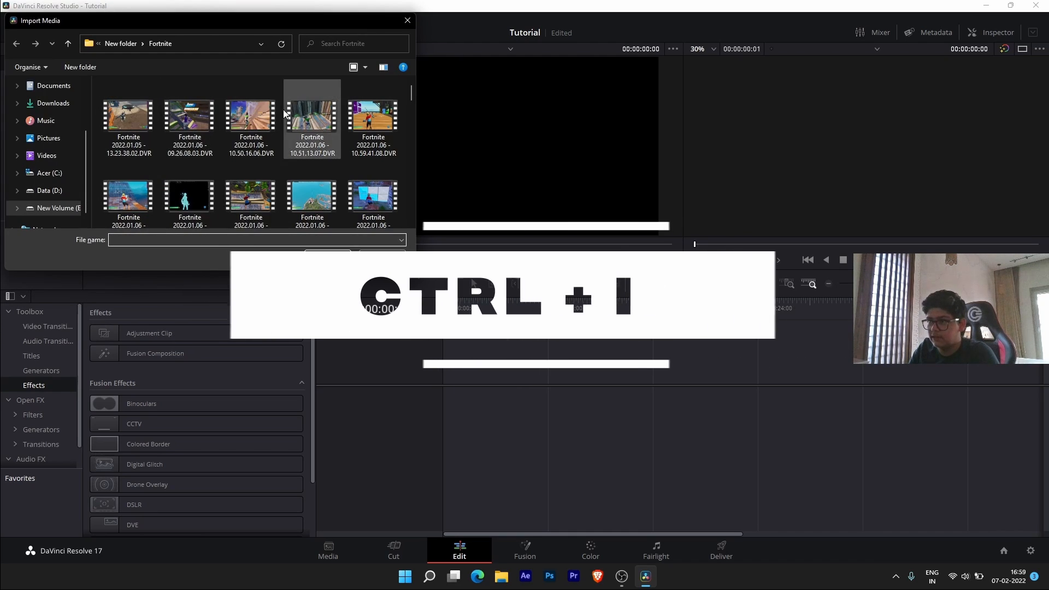
pyautogui.scroll(-10, 228, 117)
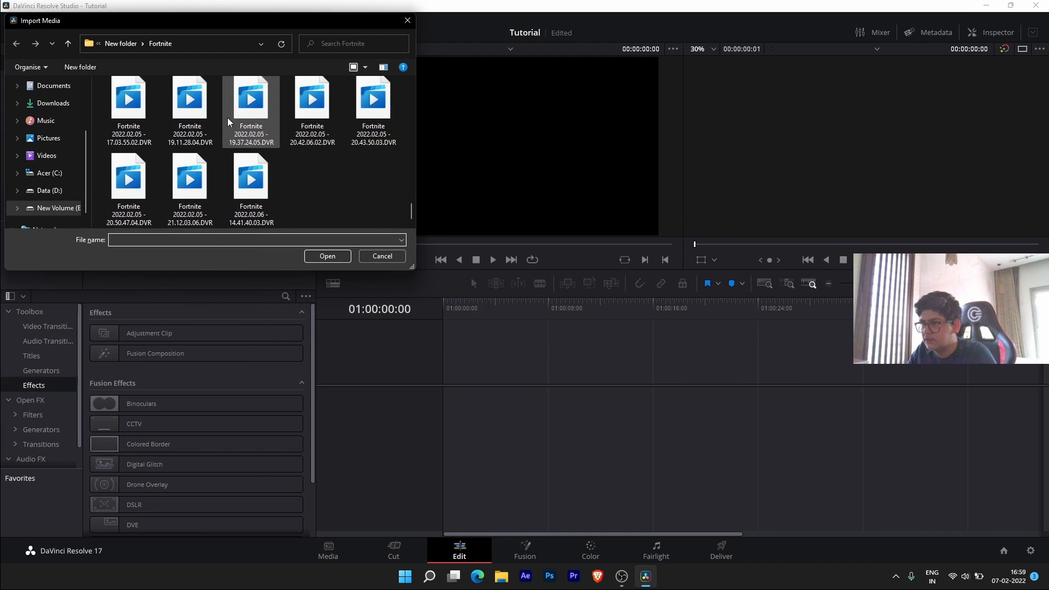
pyautogui.scroll(3, 369, 203)
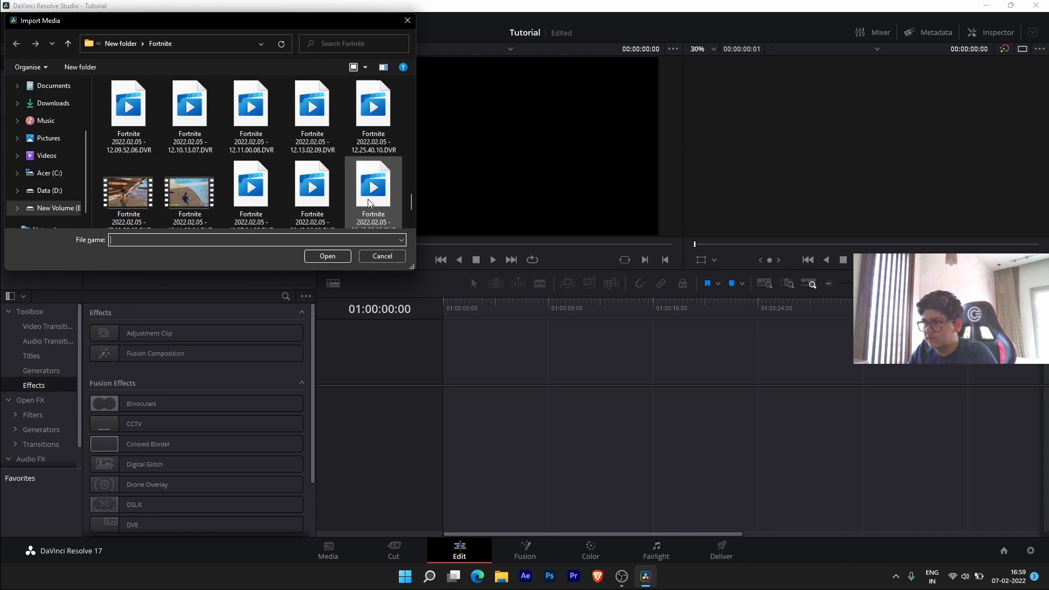
pyautogui.scroll(-3, 368, 201)
pyautogui.moveTo(390, 217); pyautogui.dragTo(139, 100)
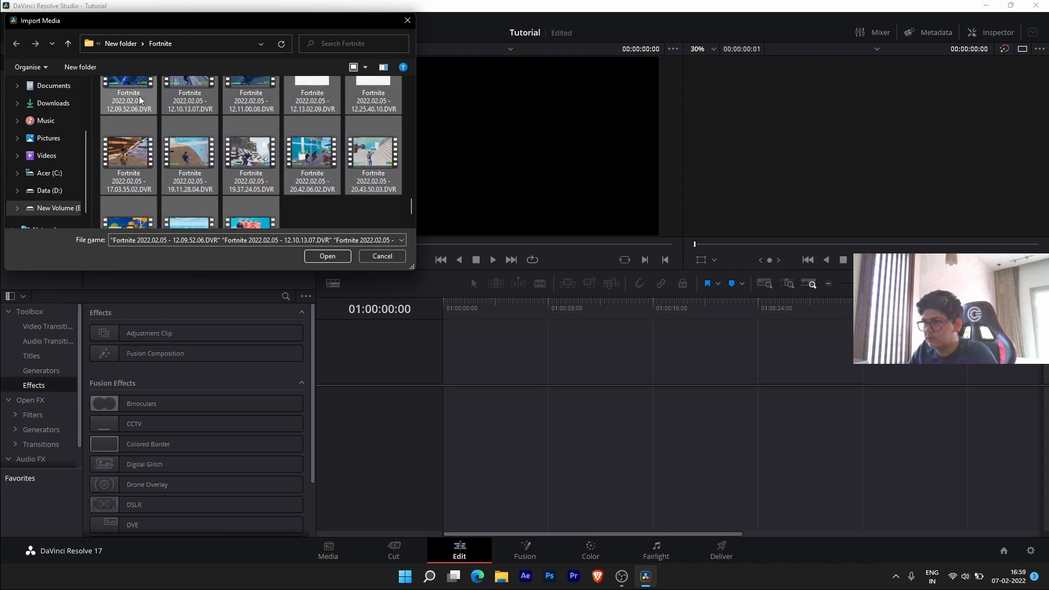
pyautogui.click(327, 256)
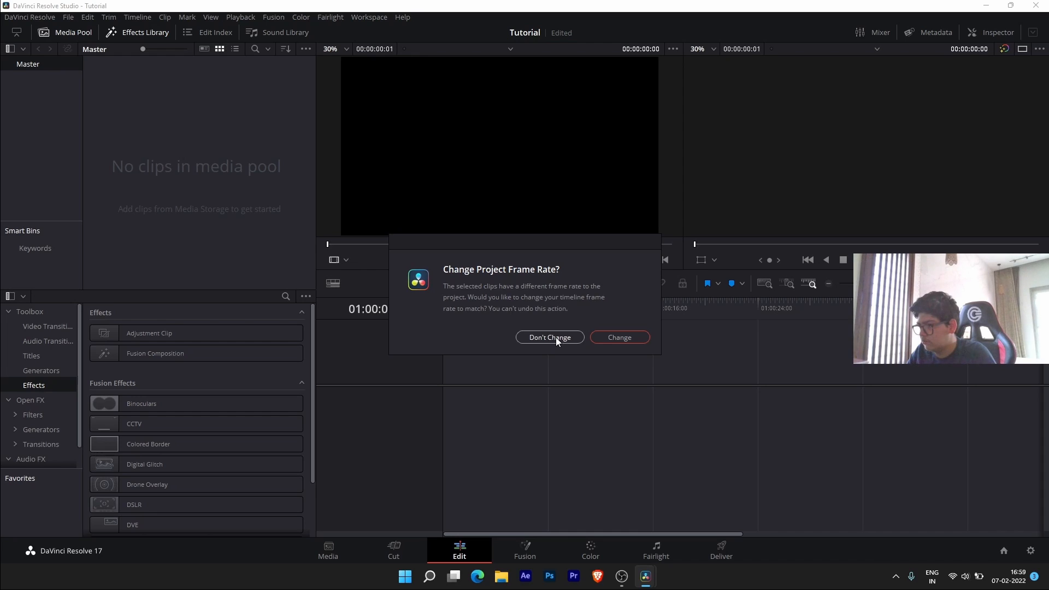
pyautogui.click(639, 338)
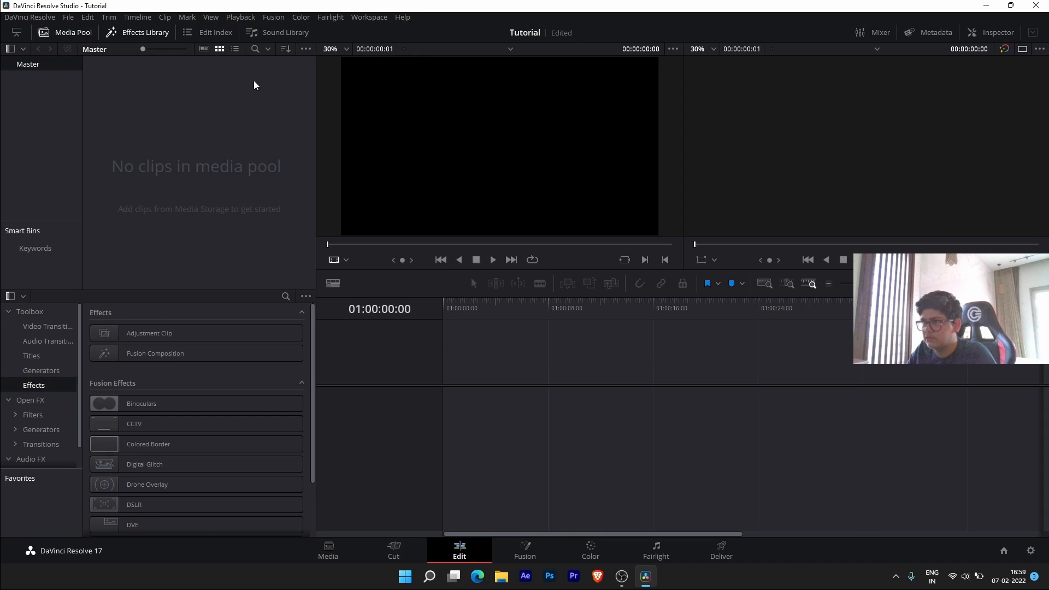
pyautogui.click(68, 22)
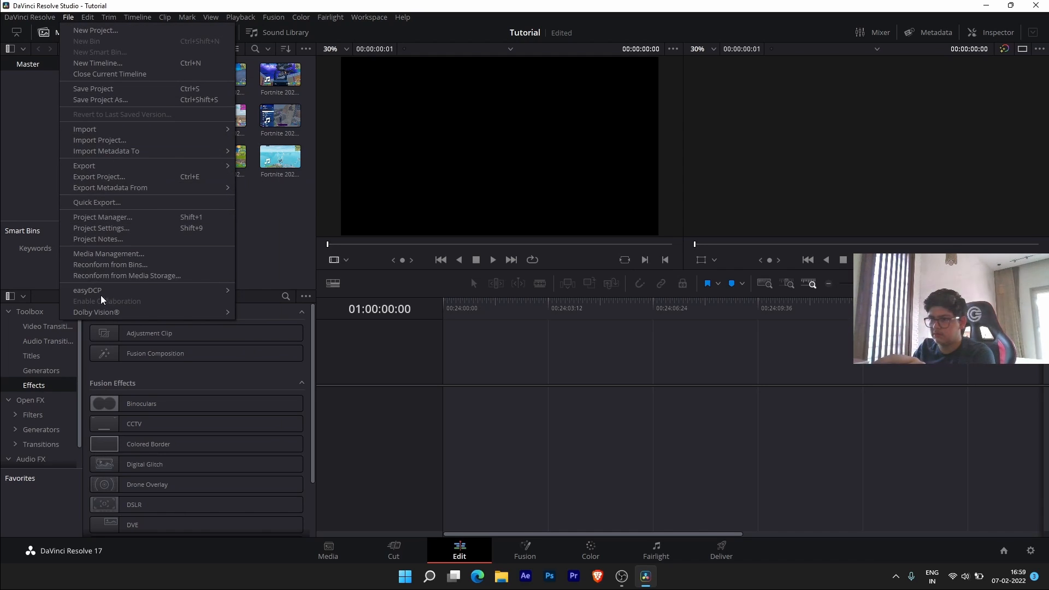
pyautogui.click(122, 227)
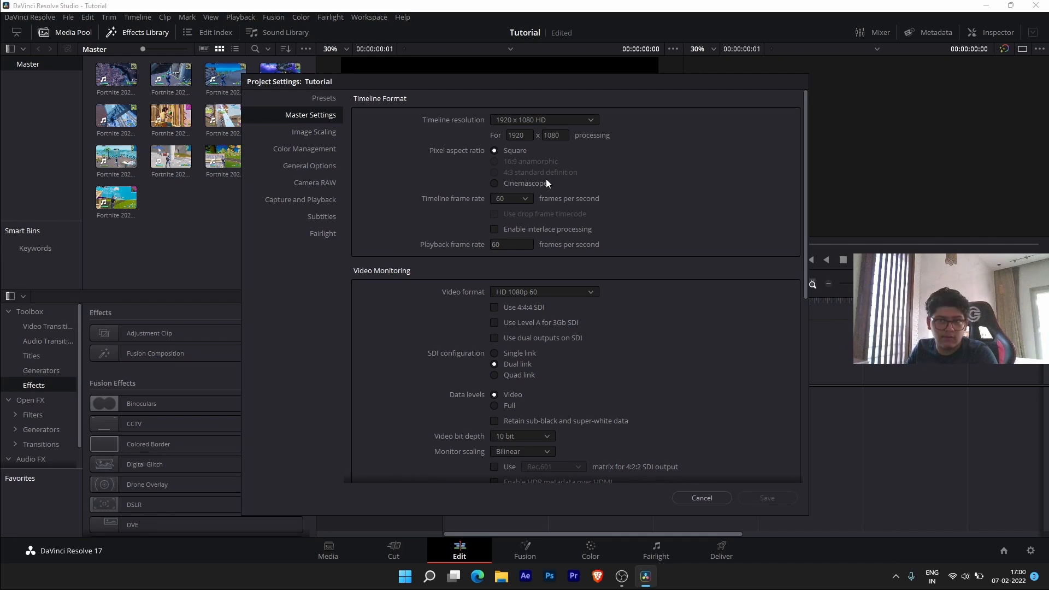
pyautogui.click(702, 498)
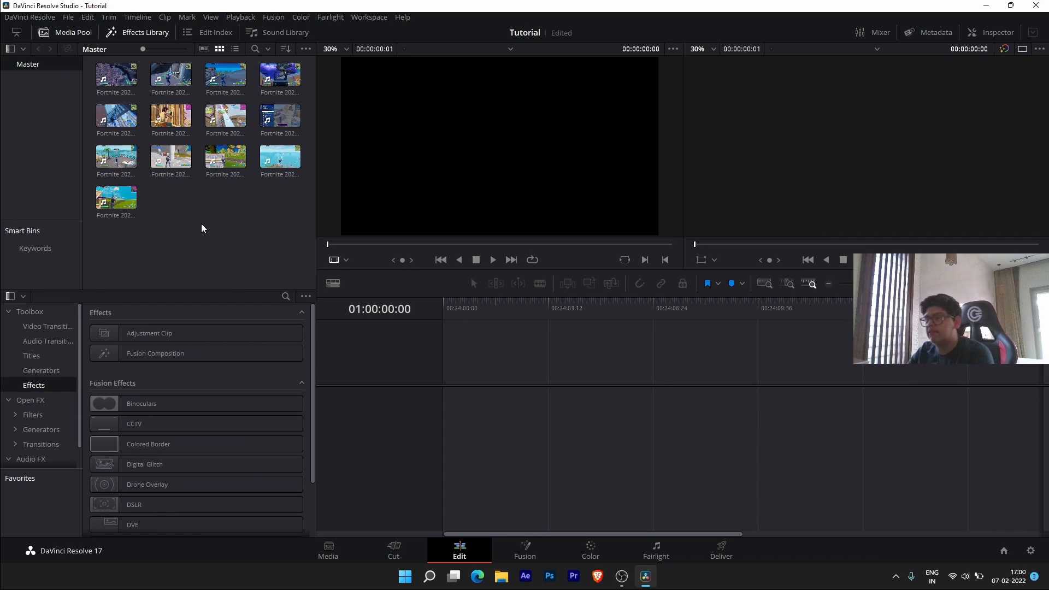
# - Drop the first Fortnite clip onto the empty timeline to create Timeline 1, then zoom to fit
pyautogui.moveTo(116, 75); pyautogui.dragTo(684, 379)
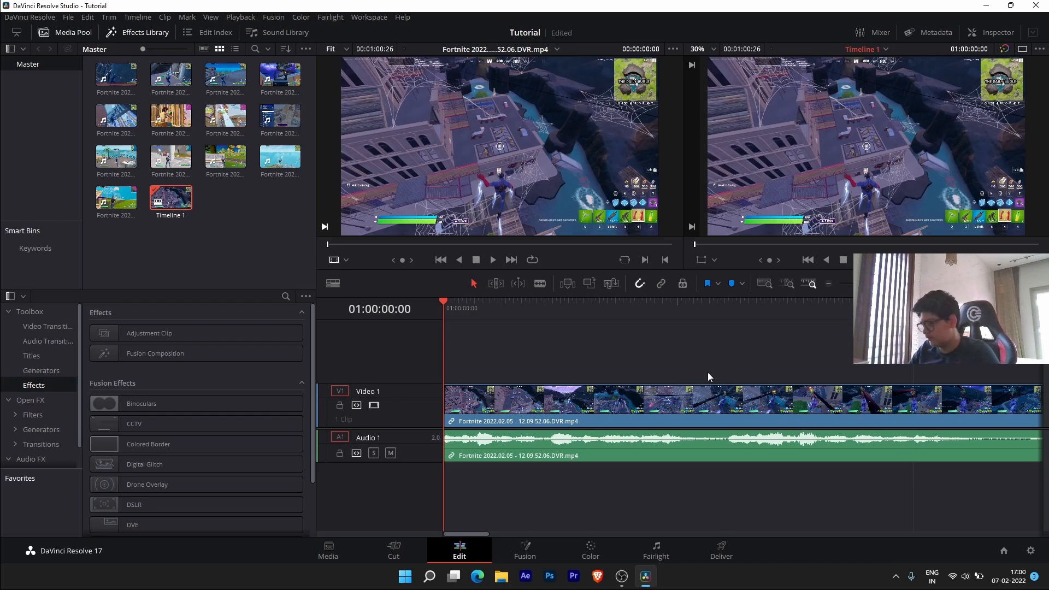
pyautogui.scroll(-5, 769, 386)
pyautogui.scroll(-4, 693, 408)
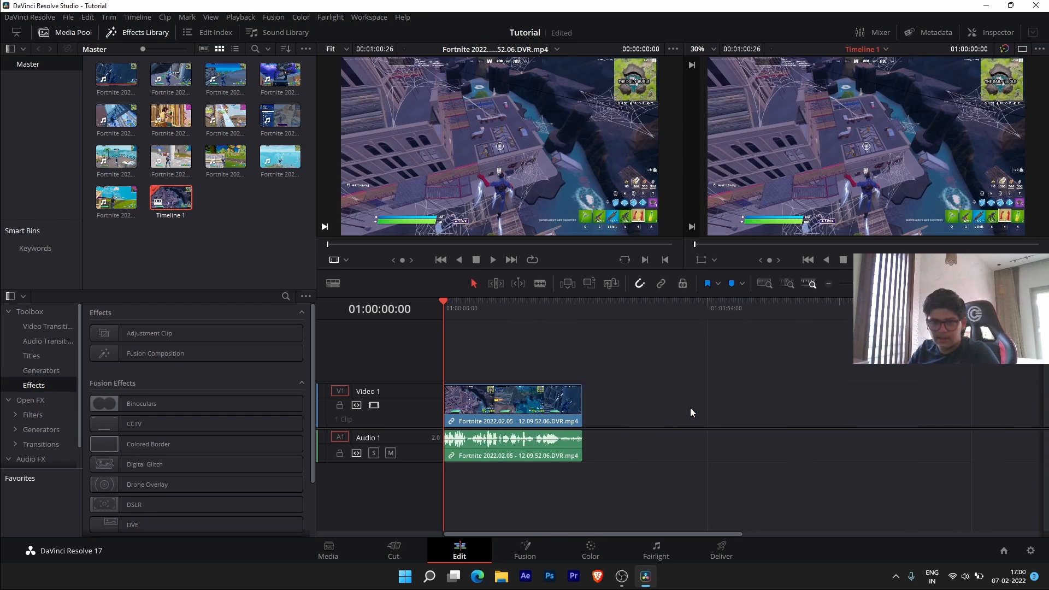
pyautogui.scroll(2, 691, 408)
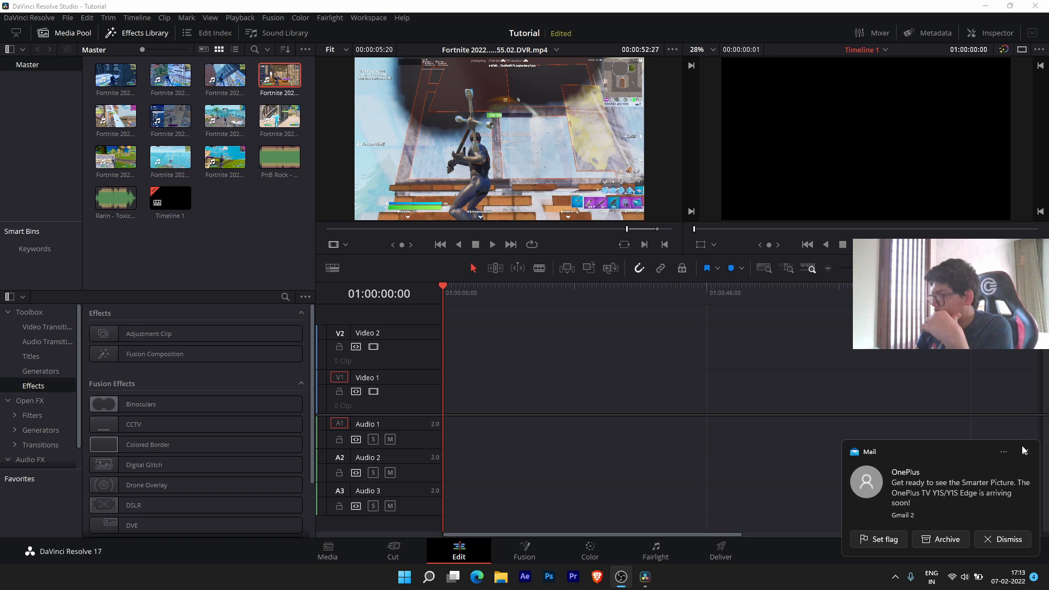
# - Audition the PnB Rock song on the timeline, then delete it
pyautogui.click(1024, 451)
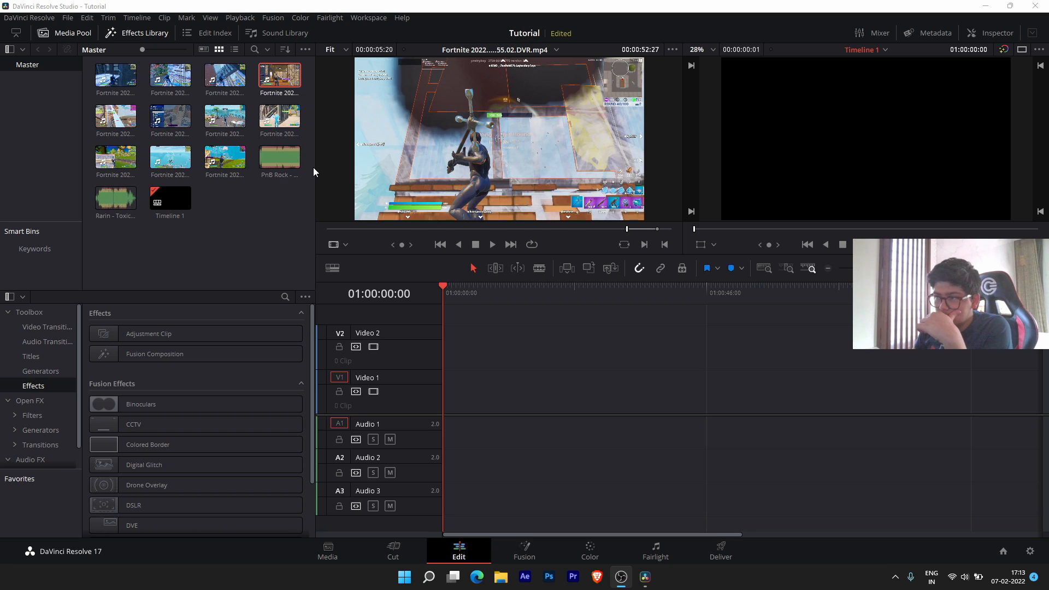
pyautogui.moveTo(280, 157); pyautogui.dragTo(452, 504)
pyautogui.press('space')
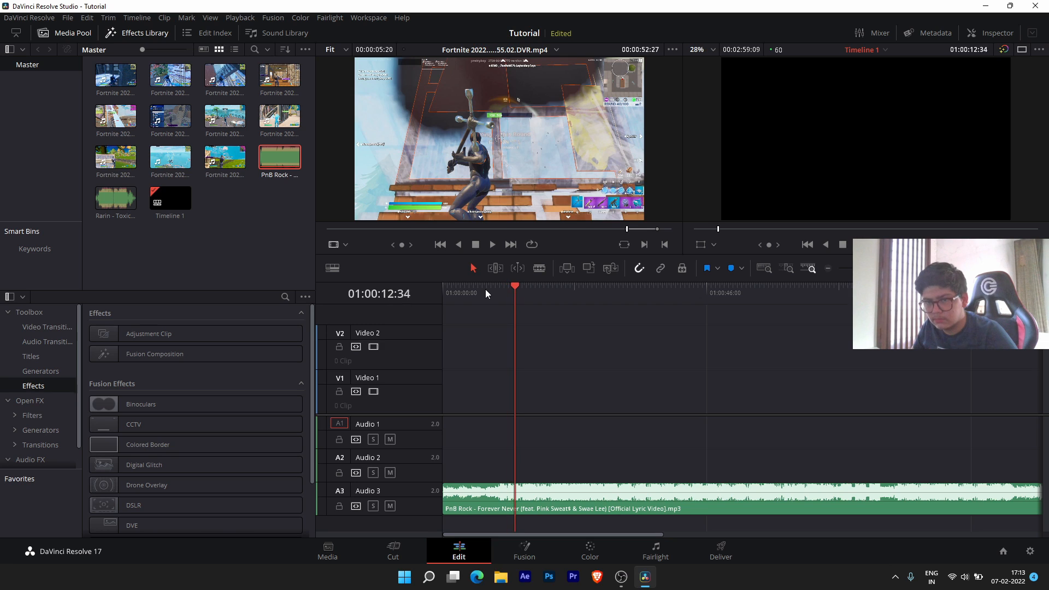
pyautogui.press('space')
pyautogui.click(570, 507)
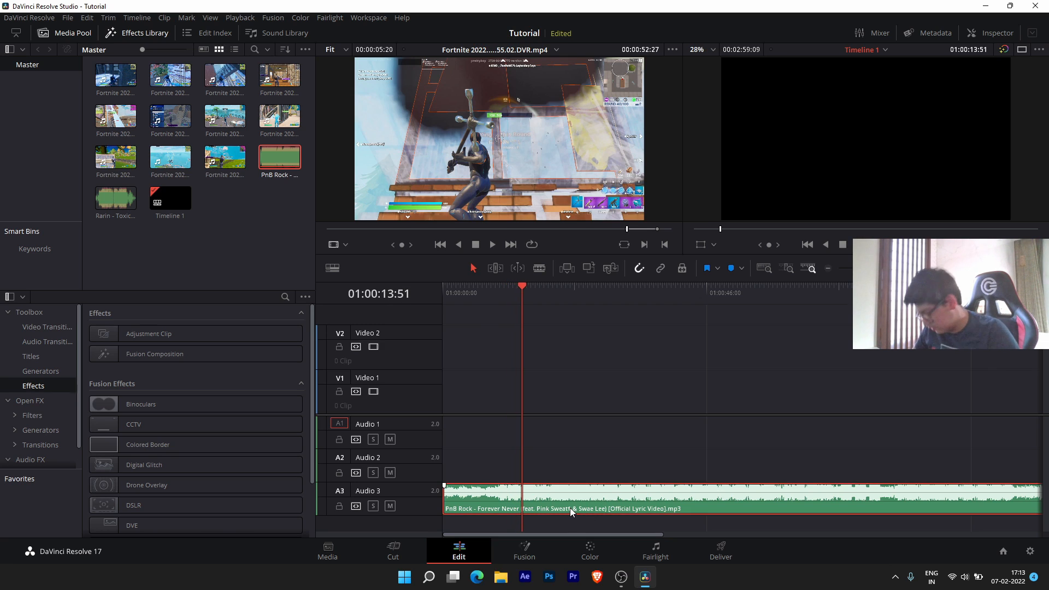
pyautogui.press('Delete')
# - Place Rarin - Toxic Ends on Audio 2, test beat markers, and undo an accidental deletion
pyautogui.moveTo(113, 211); pyautogui.dragTo(446, 462)
pyautogui.press('space')
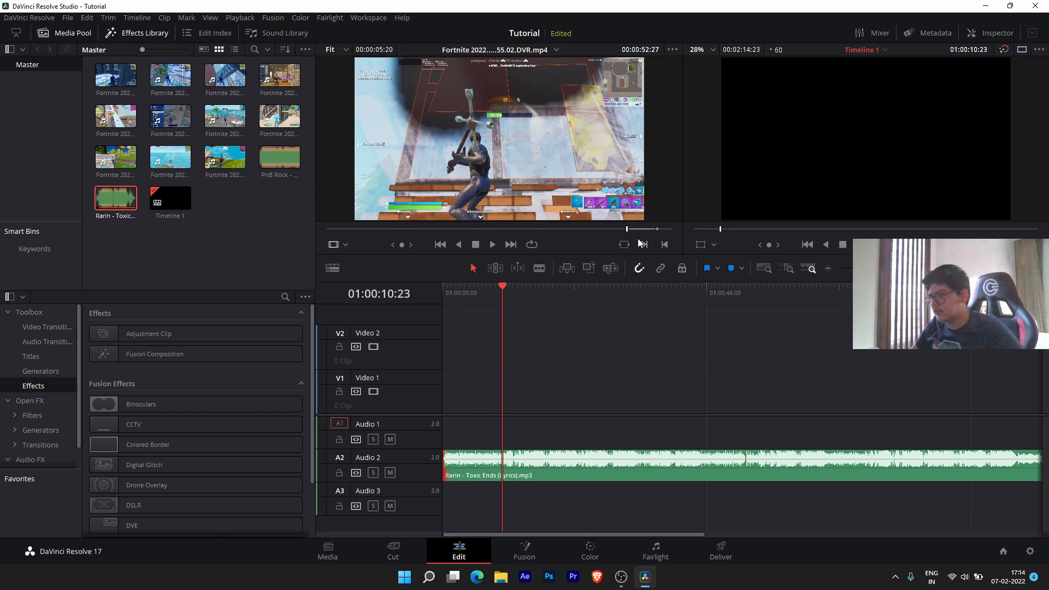
pyautogui.press('m')
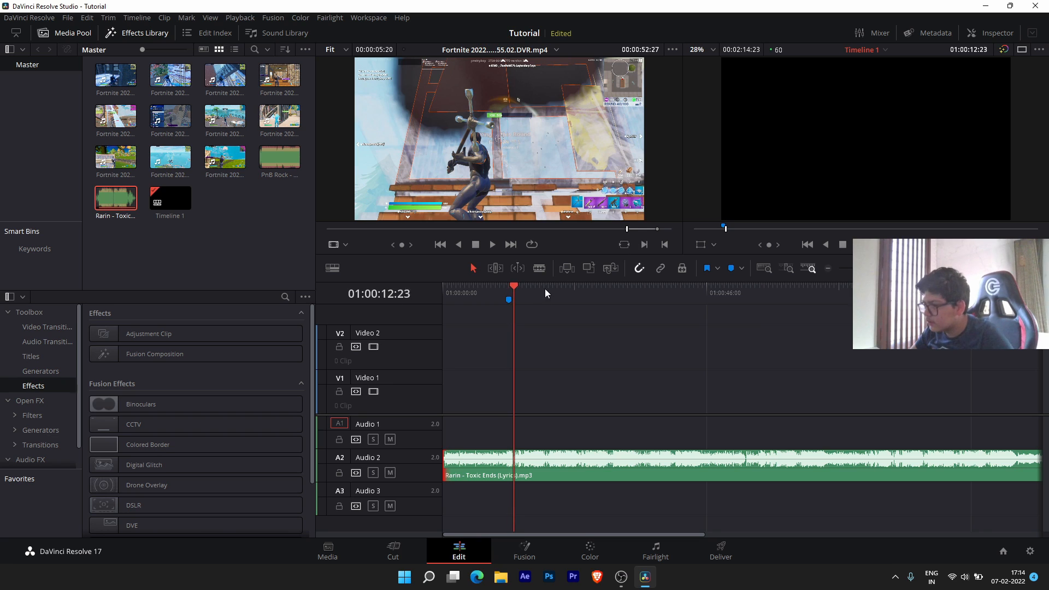
pyautogui.click(509, 300)
pyautogui.press('Delete')
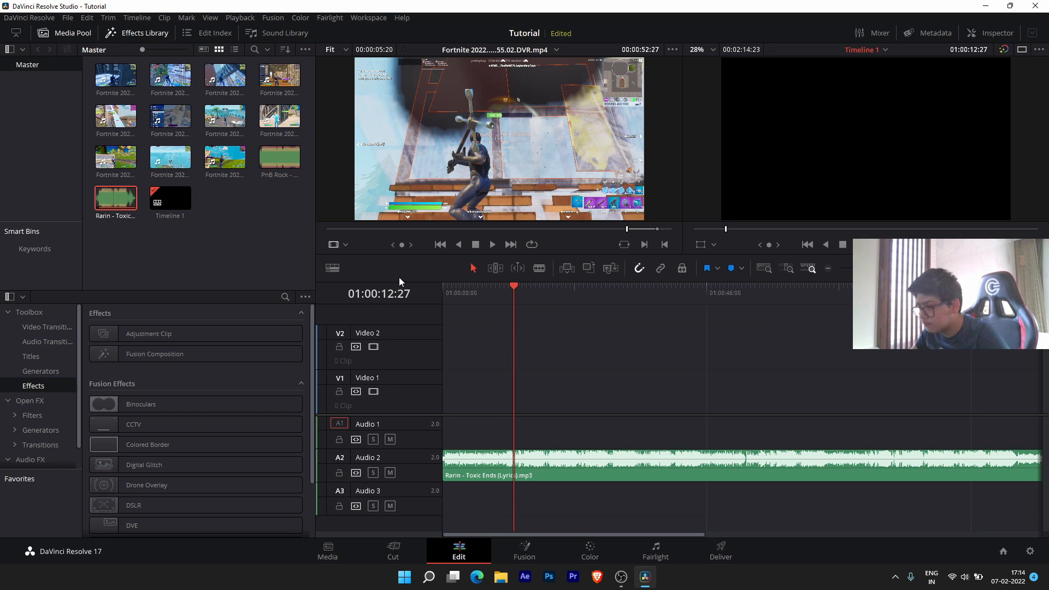
pyautogui.press('m')
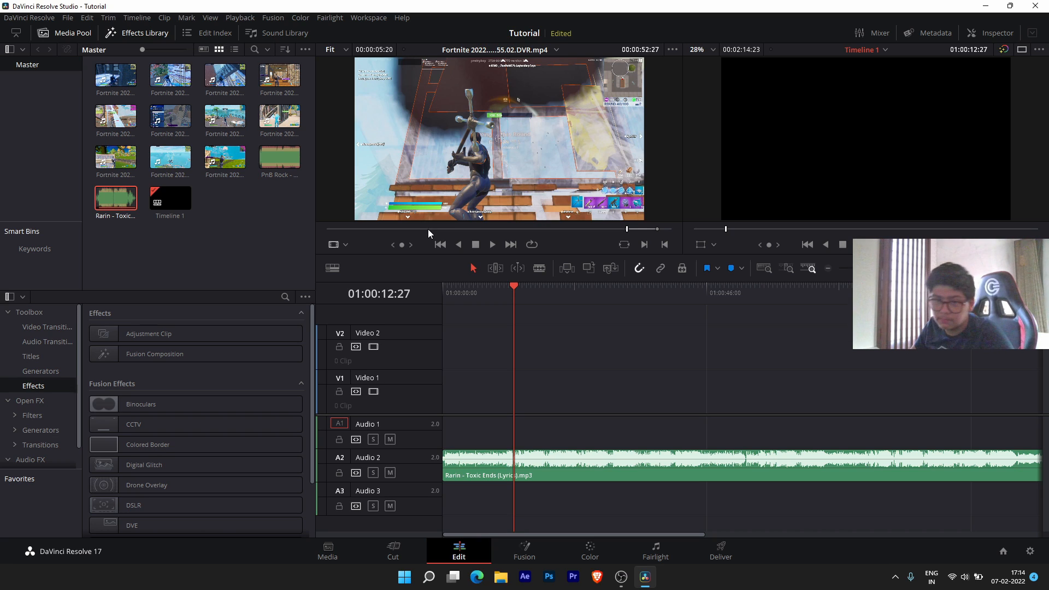
pyautogui.click(565, 471)
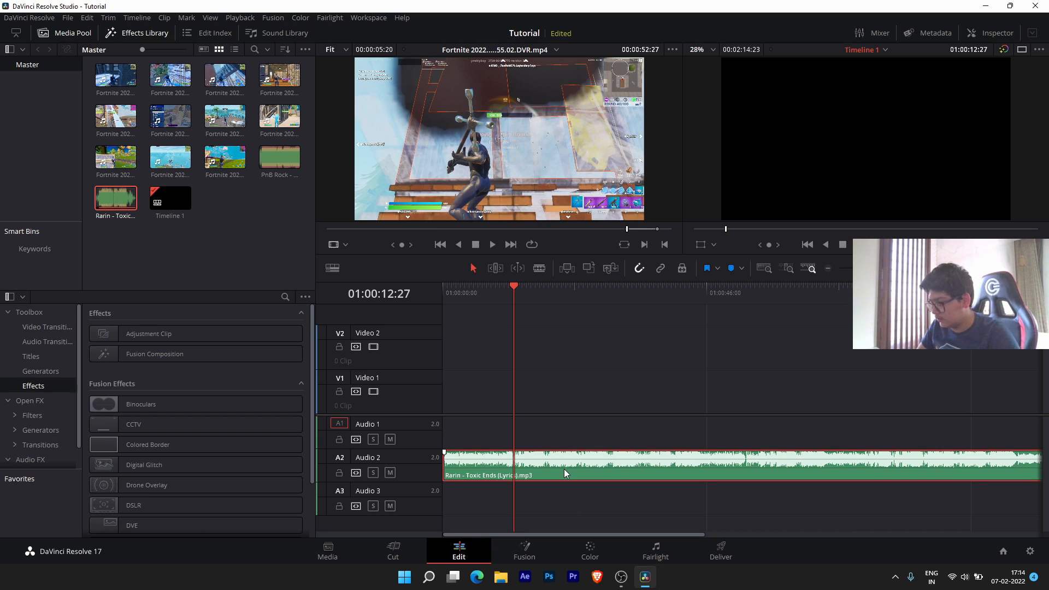
pyautogui.press('Delete')
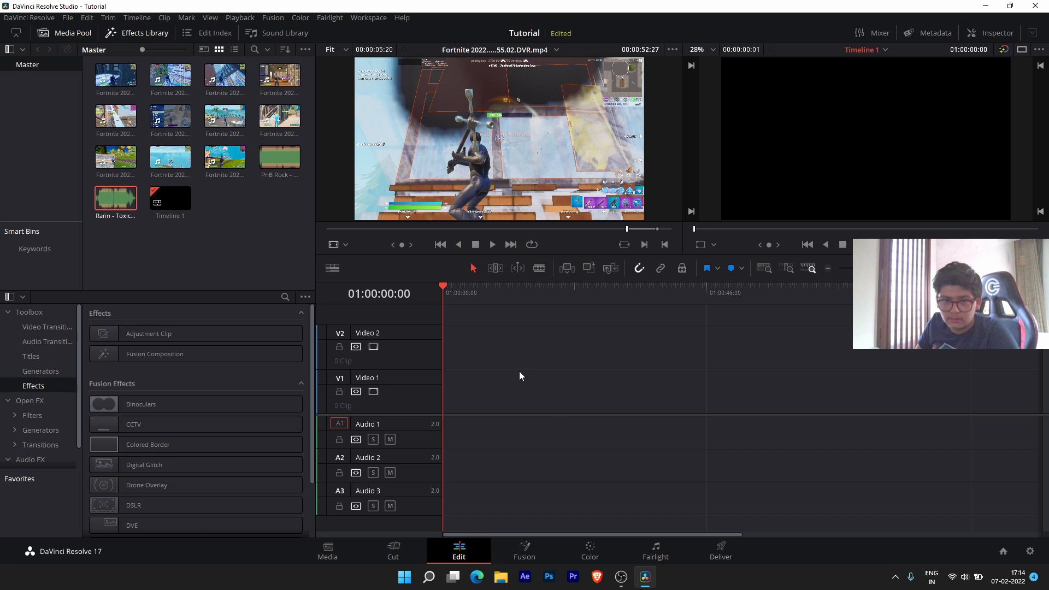
pyautogui.hotkey('ctrl', 'z')
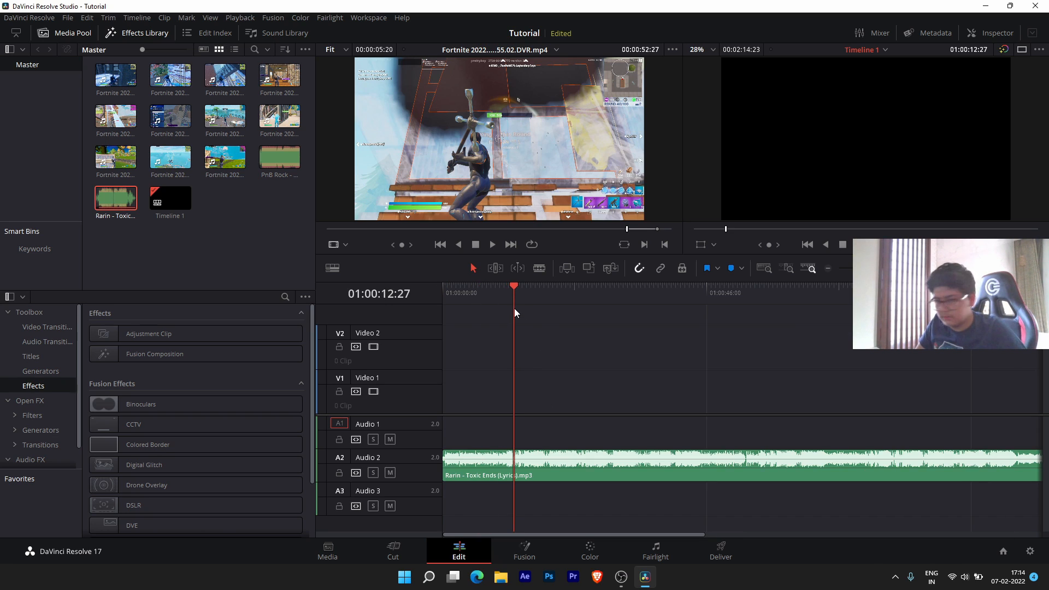
# - Restore the Toxic Ends song clip and add a placeholder-named marker at 00:00:10:39
pyautogui.click(650, 480)
pyautogui.press('Delete')
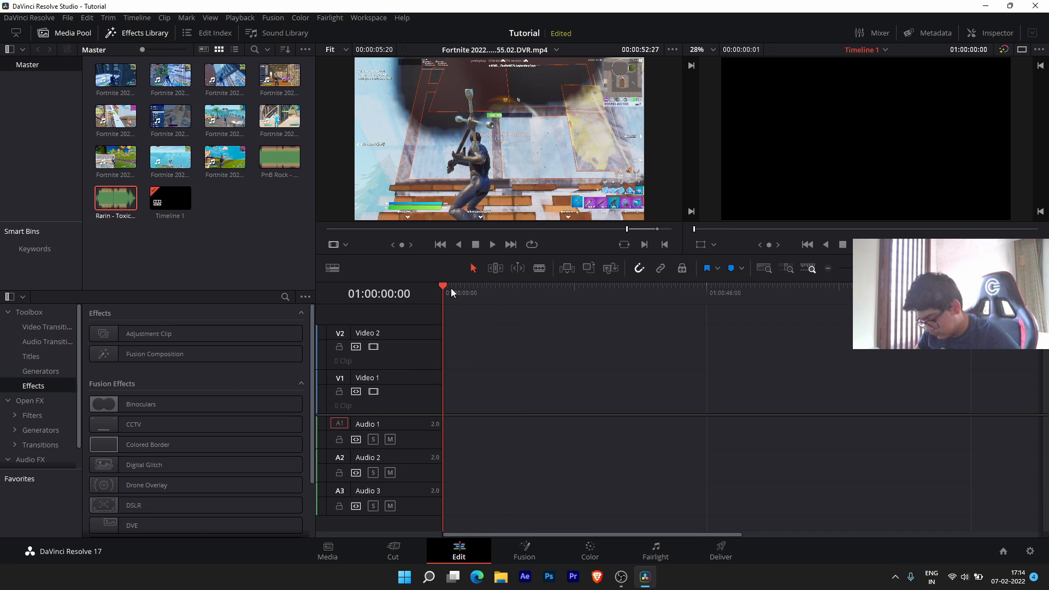
pyautogui.hotkey('ctrl', 'z')
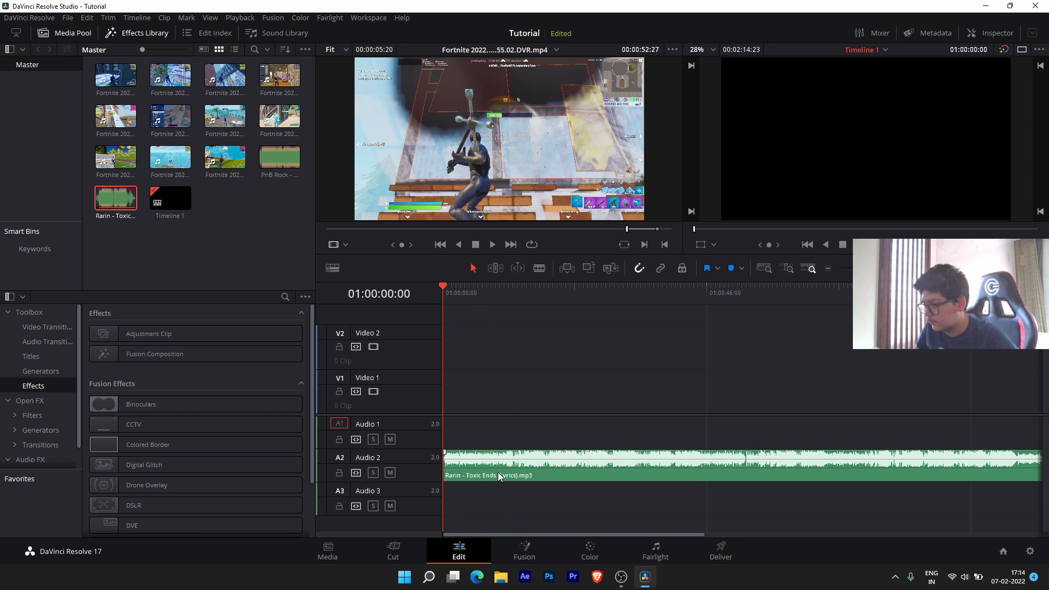
pyautogui.click(497, 476)
pyautogui.press('m')
pyautogui.press('m')
pyautogui.write('mmmmmm')
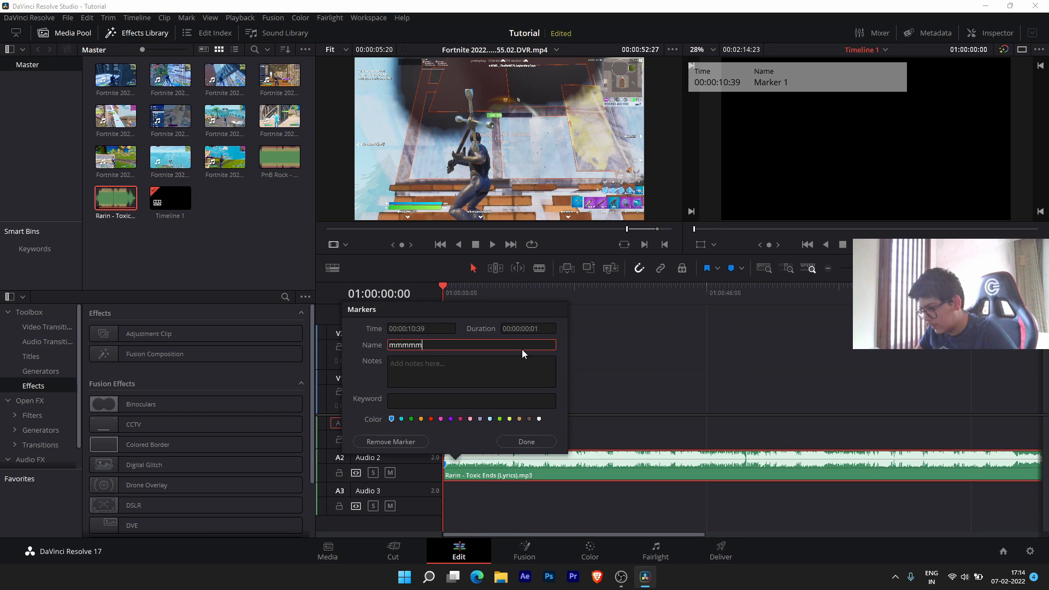
pyautogui.write('mm')
pyautogui.press('Return')
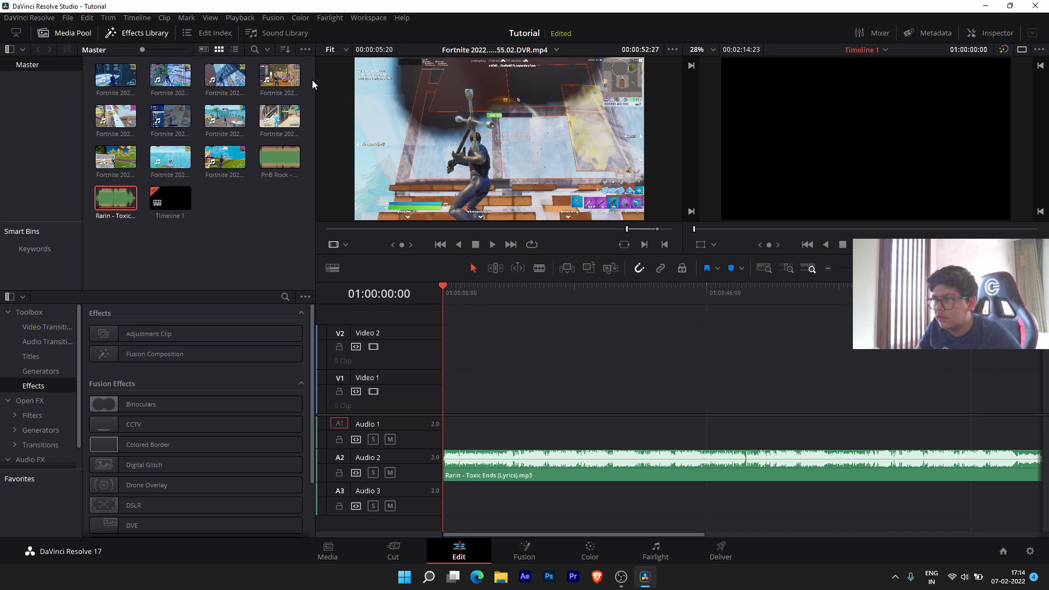
# - Preview the 19.11.28.04 Fortnite clip, add it to the timeline, and delete its game audio
pyautogui.doubleClick(128, 109)
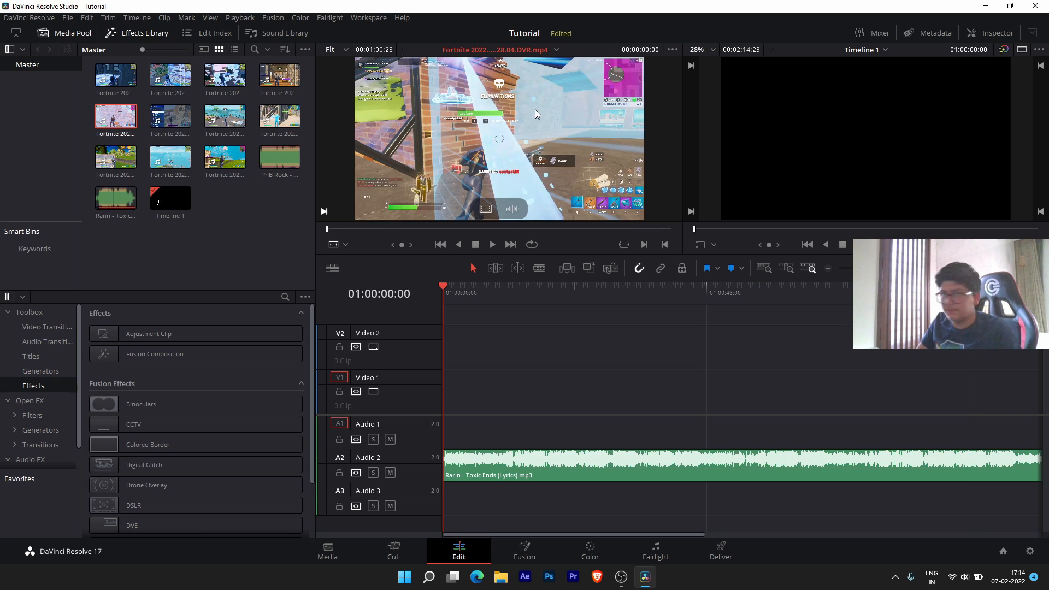
pyautogui.moveTo(509, 236); pyautogui.dragTo(633, 230)
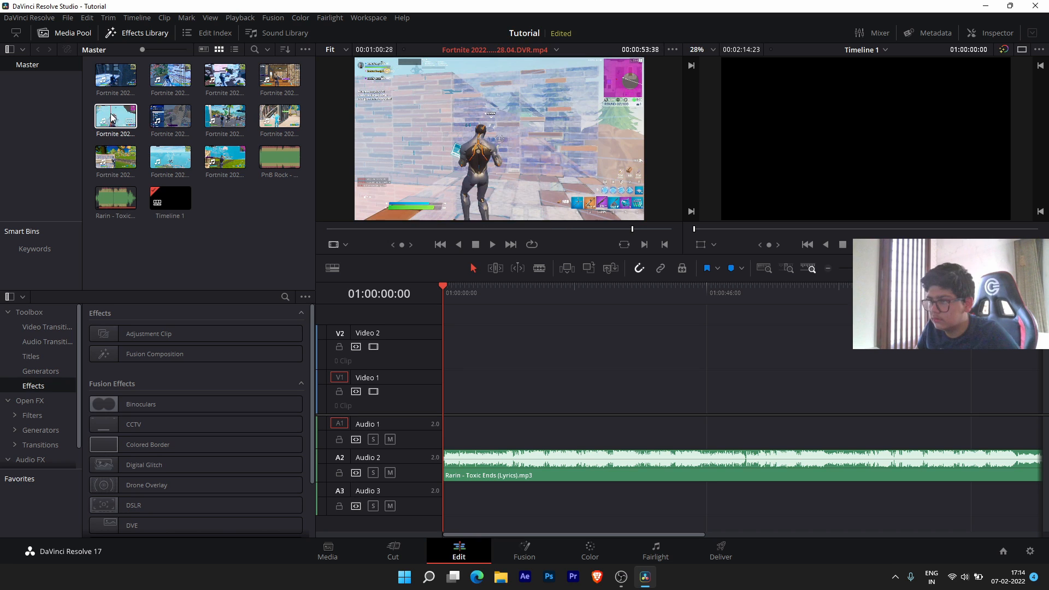
pyautogui.moveTo(127, 128); pyautogui.dragTo(522, 385)
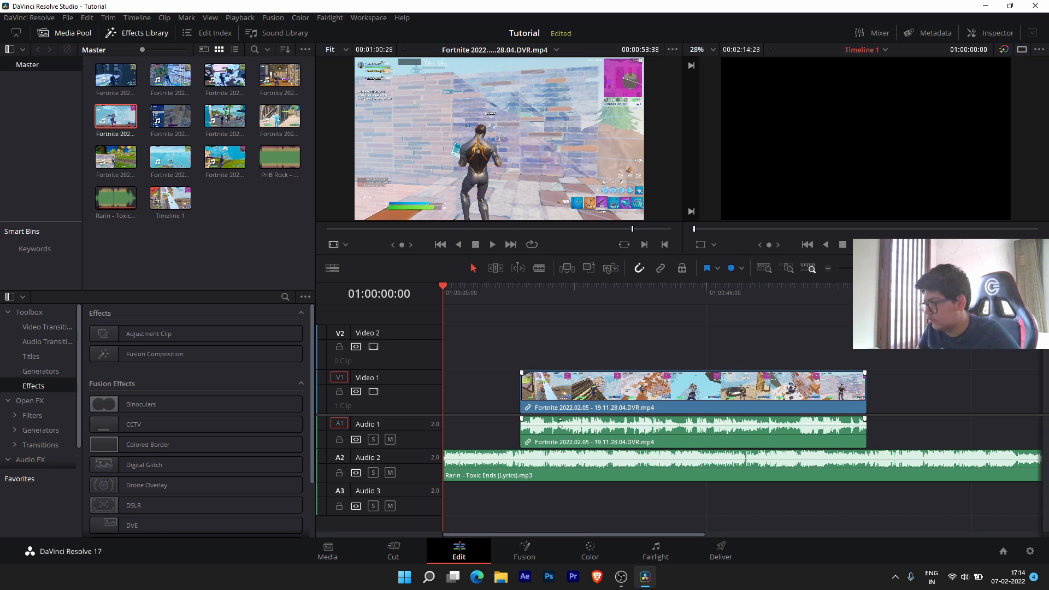
pyautogui.click(842, 441)
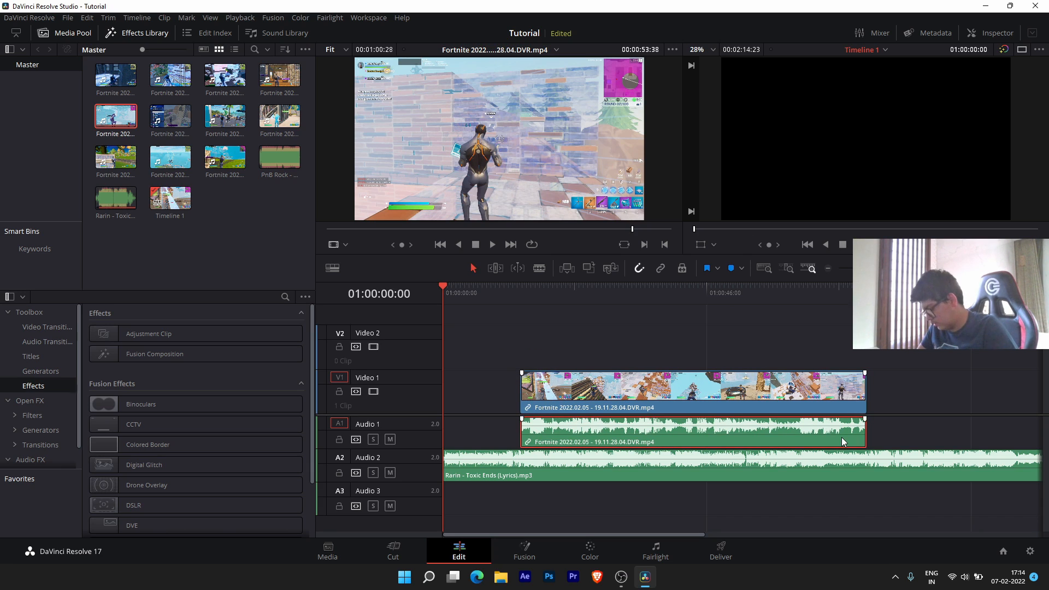
pyautogui.press('Delete')
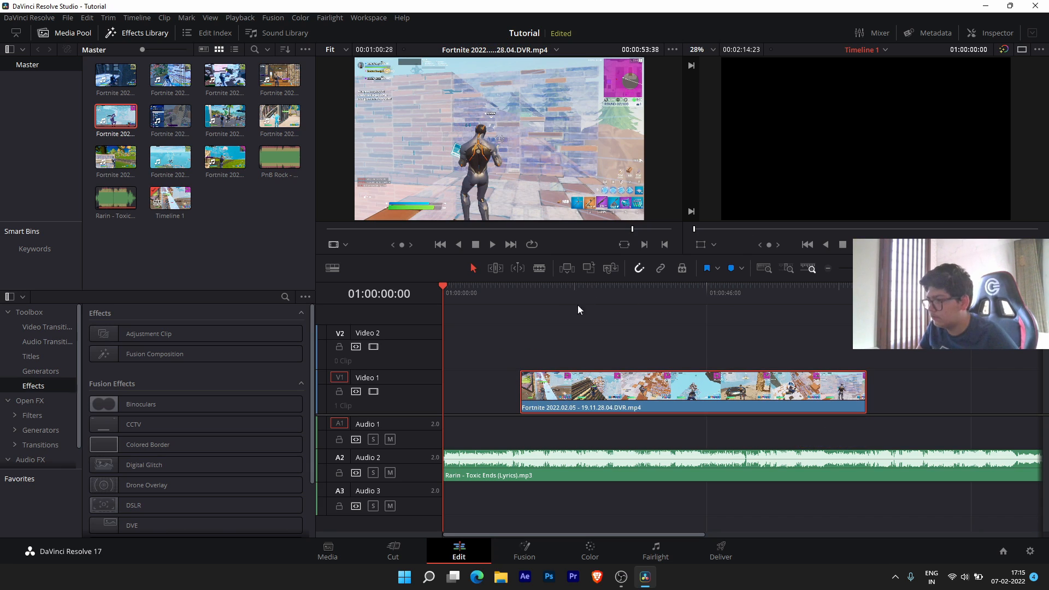
# - Mark an in point on the clip, drop it onto Video 1, then undo the trim
pyautogui.moveTo(520, 286); pyautogui.dragTo(622, 290)
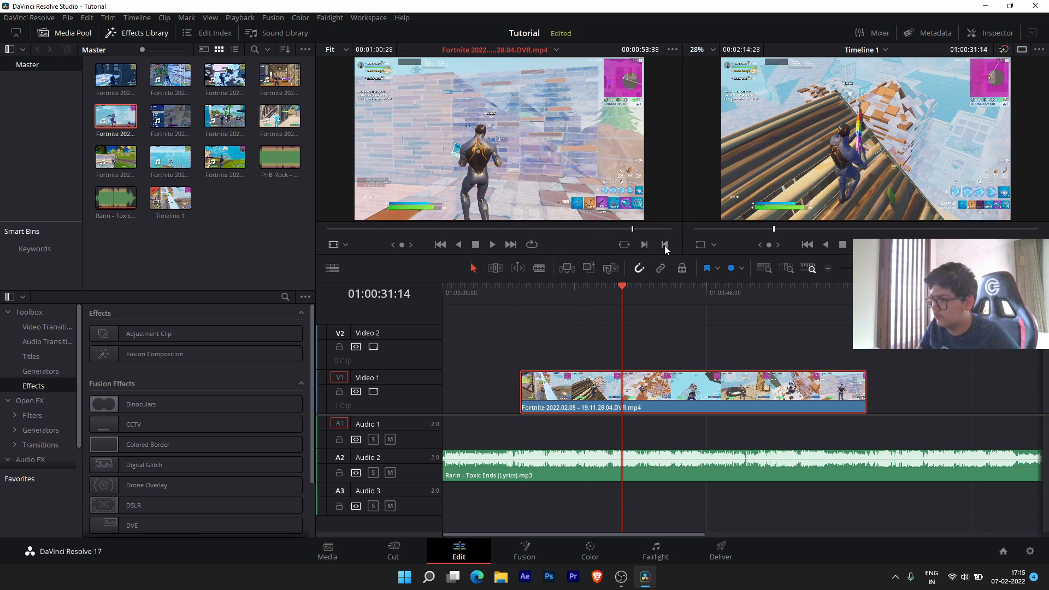
pyautogui.click(604, 230)
pyautogui.click(645, 244)
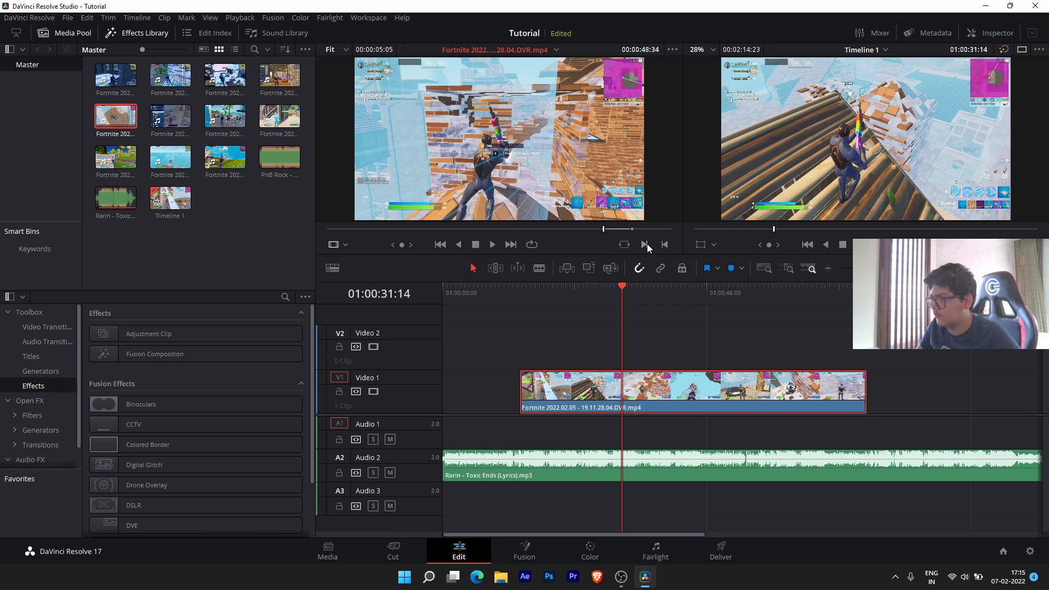
pyautogui.moveTo(107, 114); pyautogui.dragTo(140, 239)
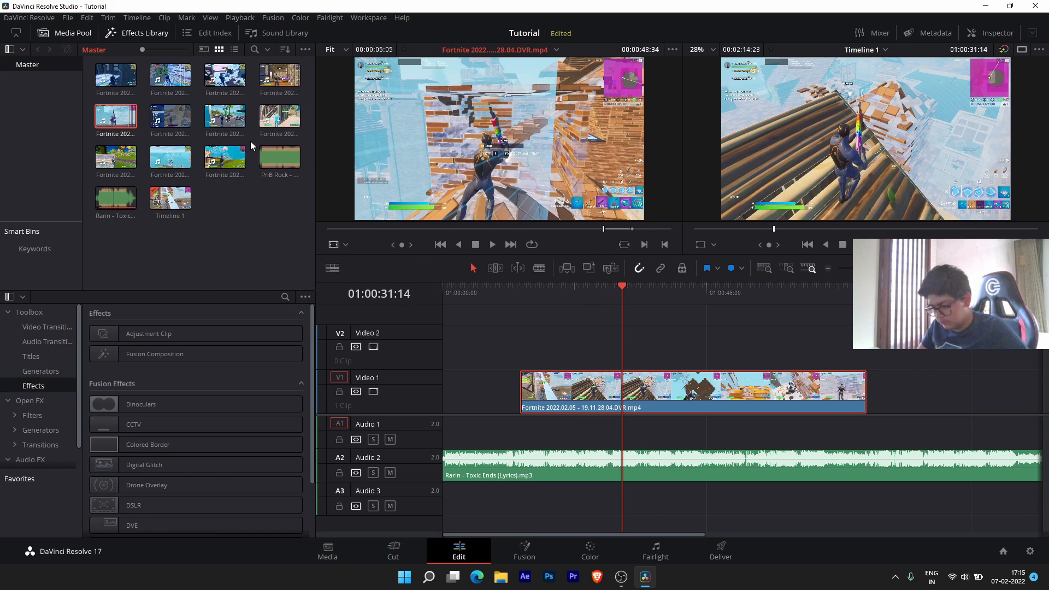
pyautogui.click(590, 366)
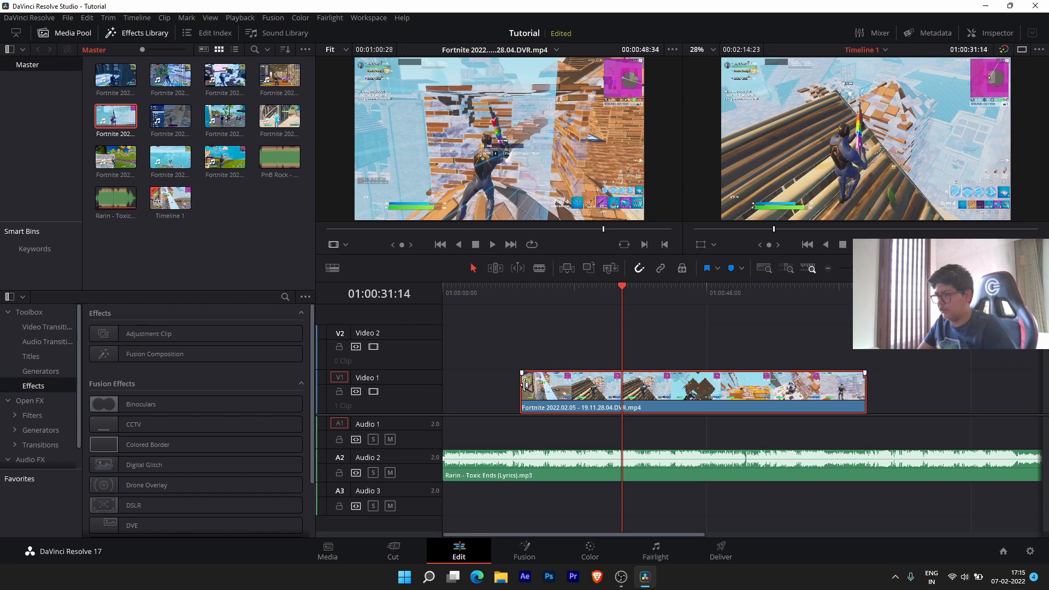
pyautogui.moveTo(526, 384); pyautogui.dragTo(657, 386)
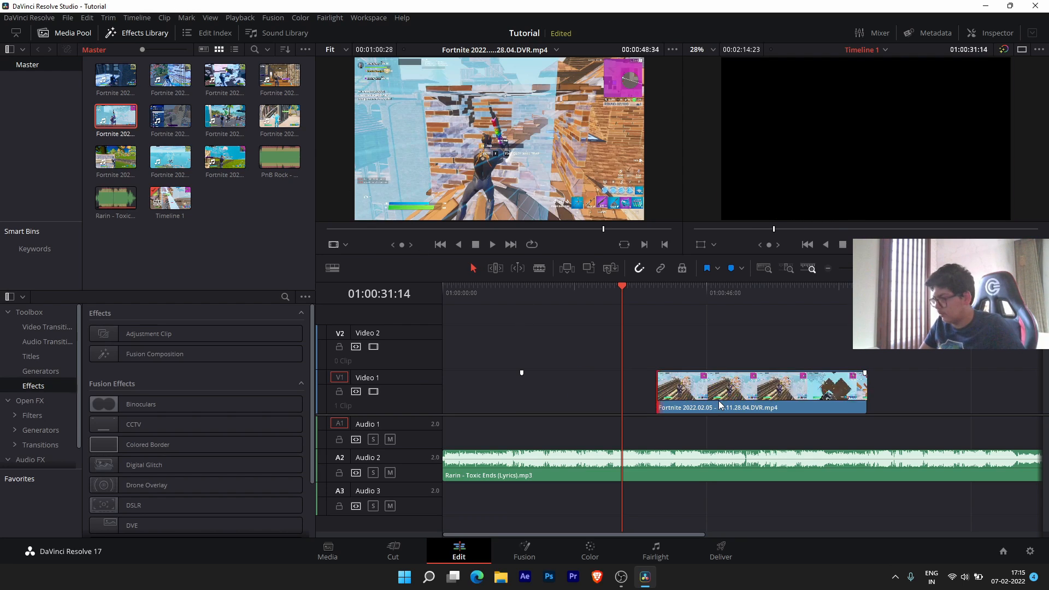
pyautogui.hotkey('ctrl', 'z')
pyautogui.hotkey('ctrl', 'z')
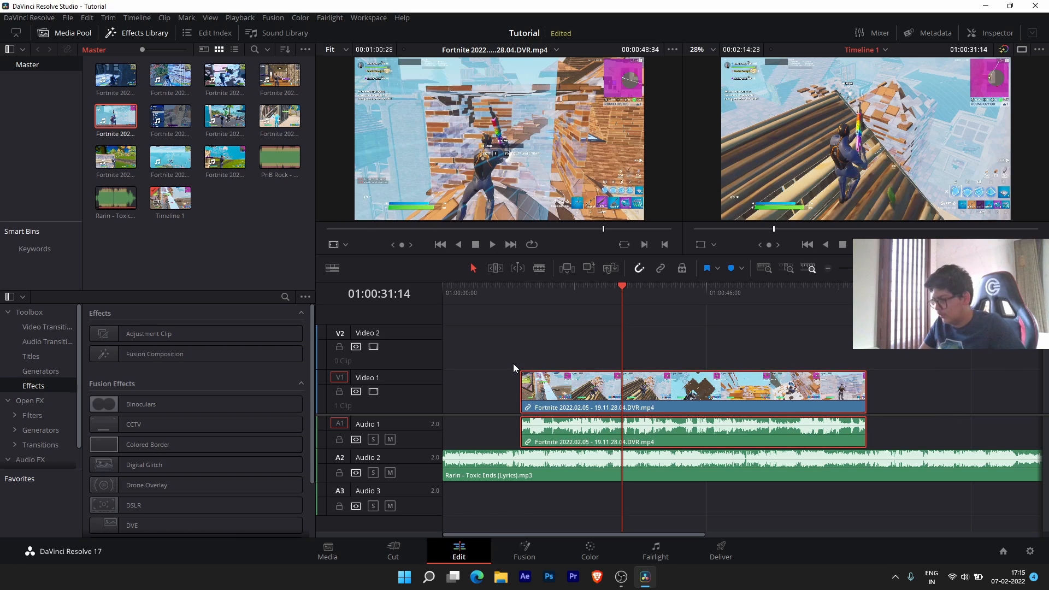
pyautogui.hotkey('ctrl', 'z')
pyautogui.click(533, 464)
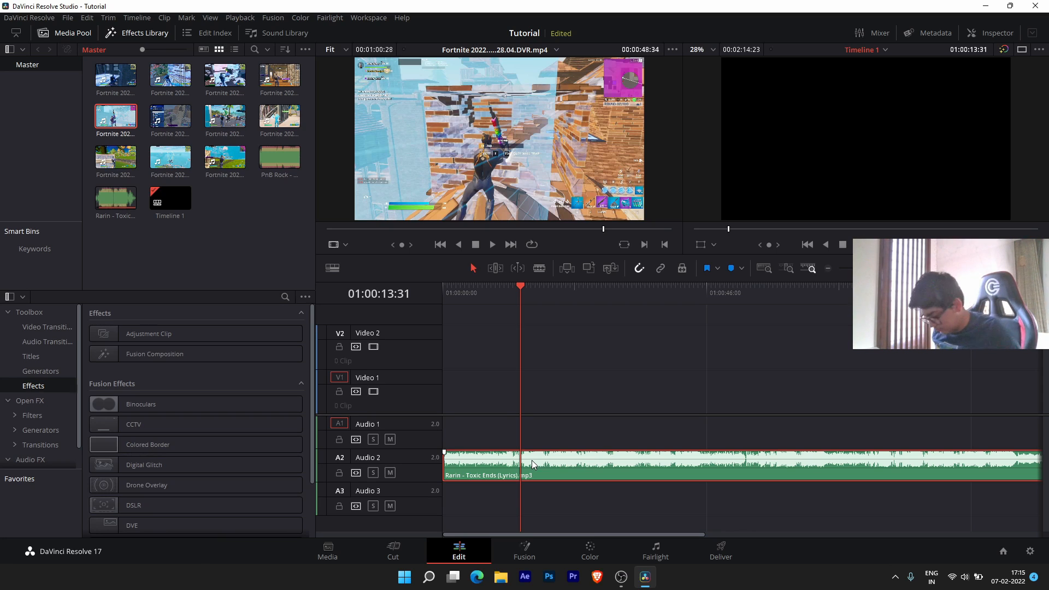
# - Delete the extra Audio 2 music clip and the blue beat markers, including Marker 2
pyautogui.press('Delete')
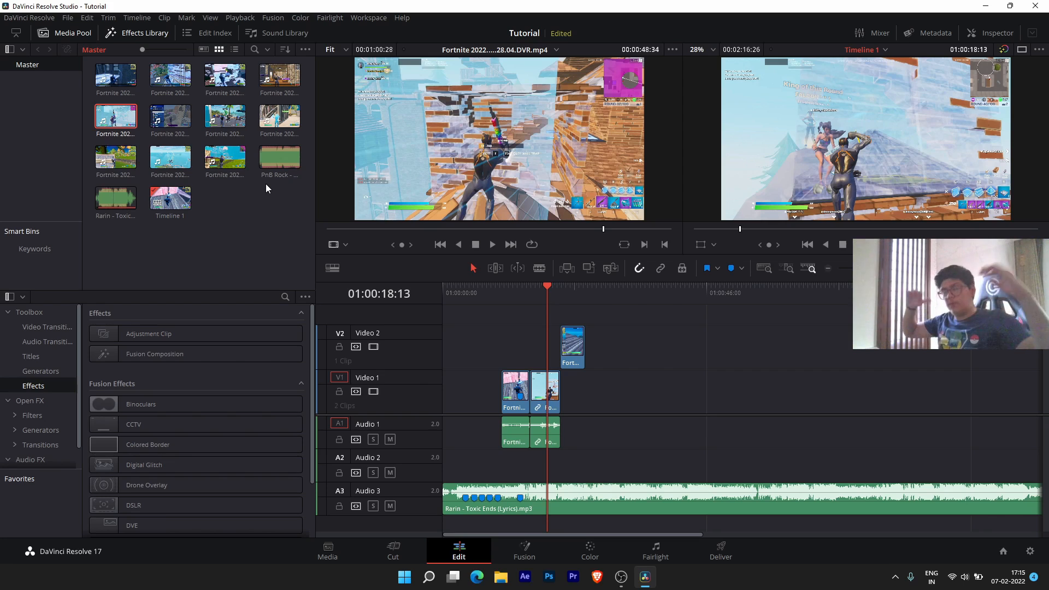
pyautogui.scroll(1, 609, 404)
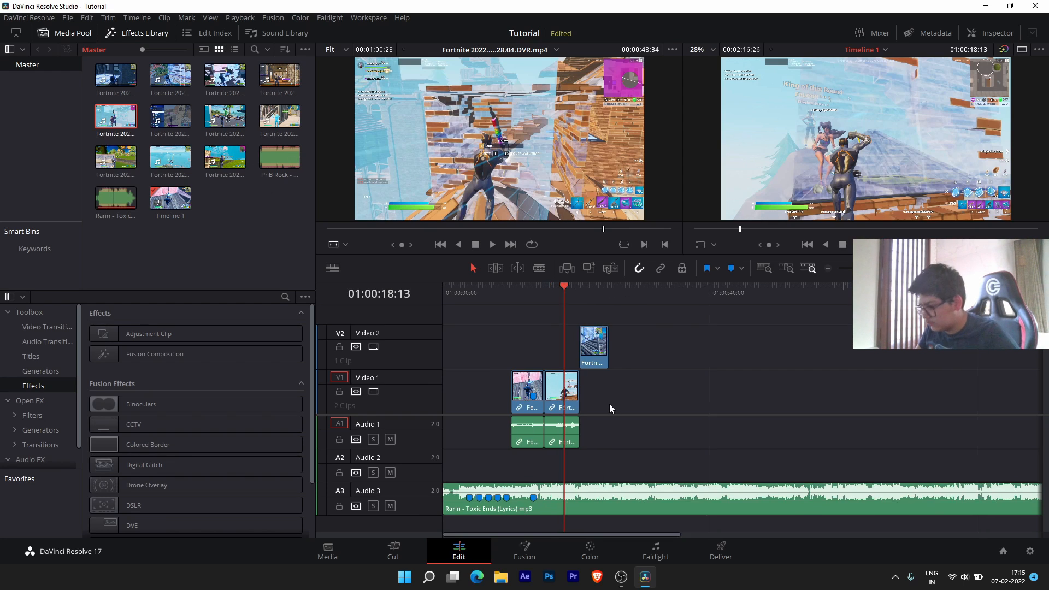
pyautogui.scroll(2, 609, 405)
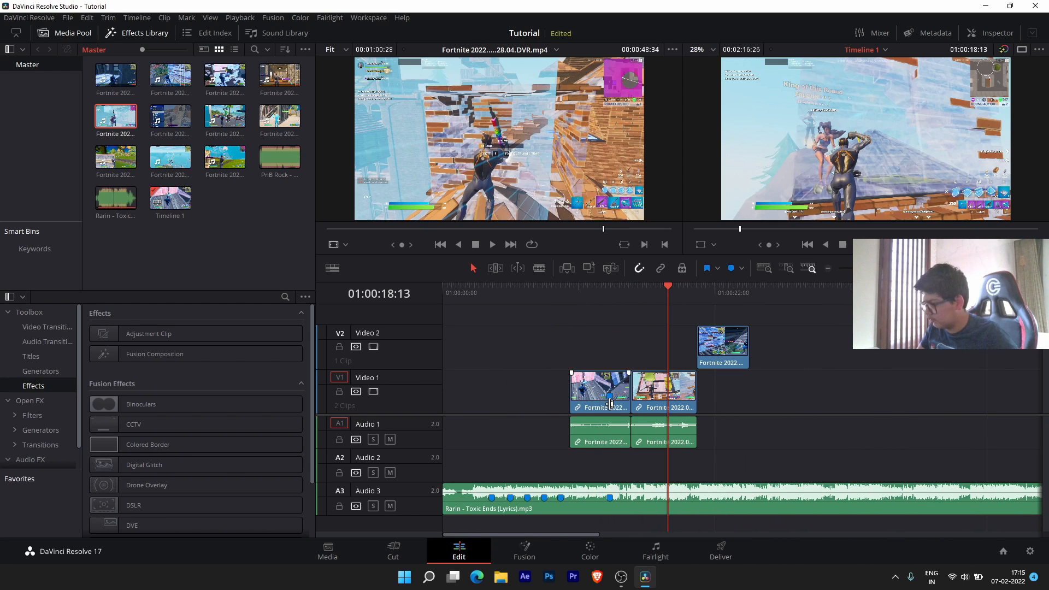
pyautogui.press('Delete')
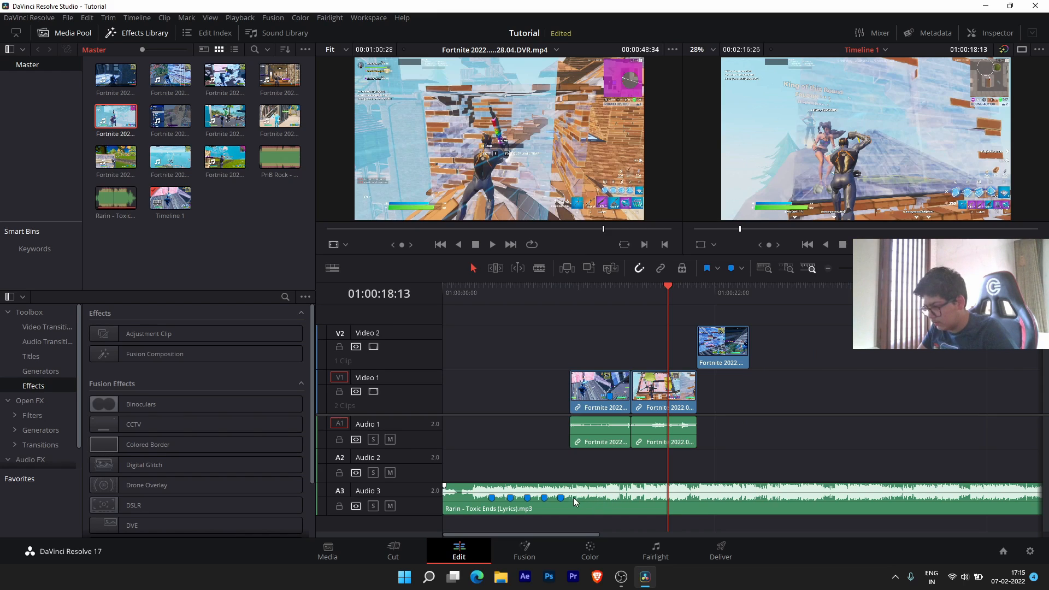
pyautogui.click(561, 498)
pyautogui.press('Delete')
pyautogui.click(544, 499)
pyautogui.press('Delete')
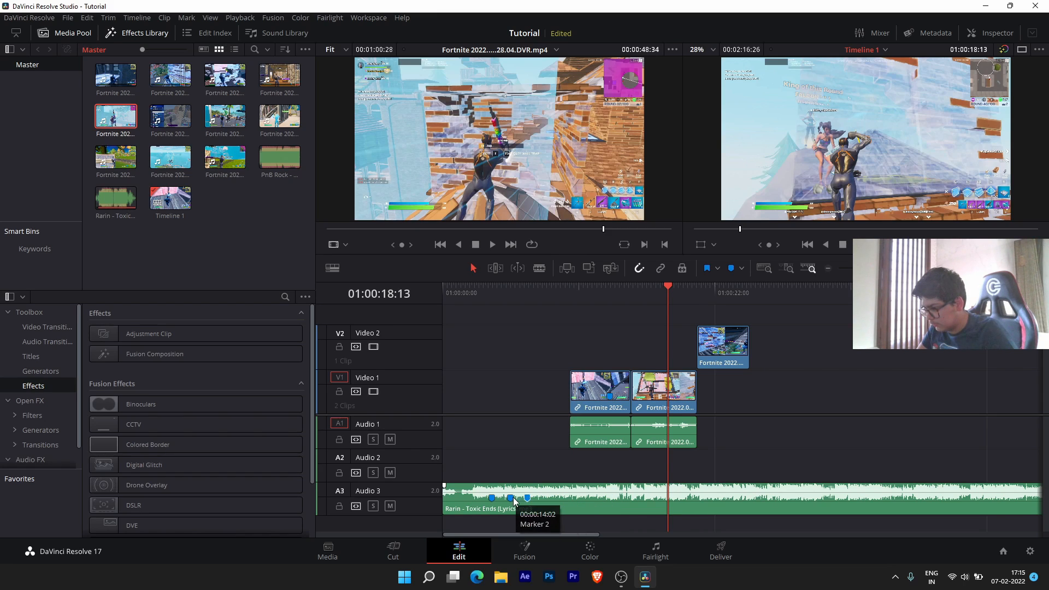
pyautogui.click(509, 498)
pyautogui.press('Delete')
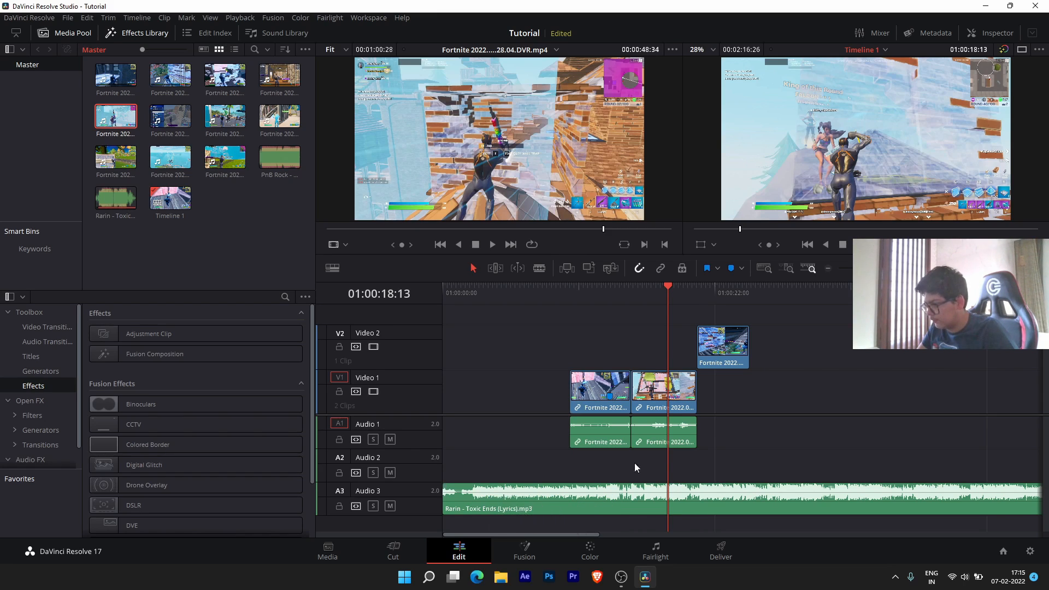
# - Return the playhead to the first clip's start near 01:00:14:18 and play the montage
pyautogui.click(618, 356)
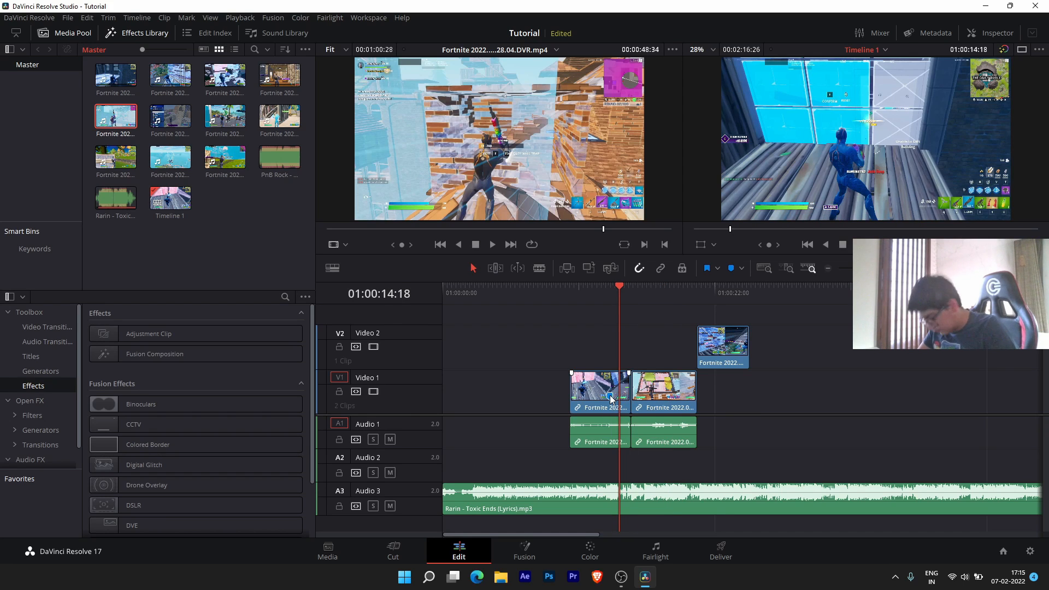
pyautogui.moveTo(590, 294); pyautogui.dragTo(584, 293)
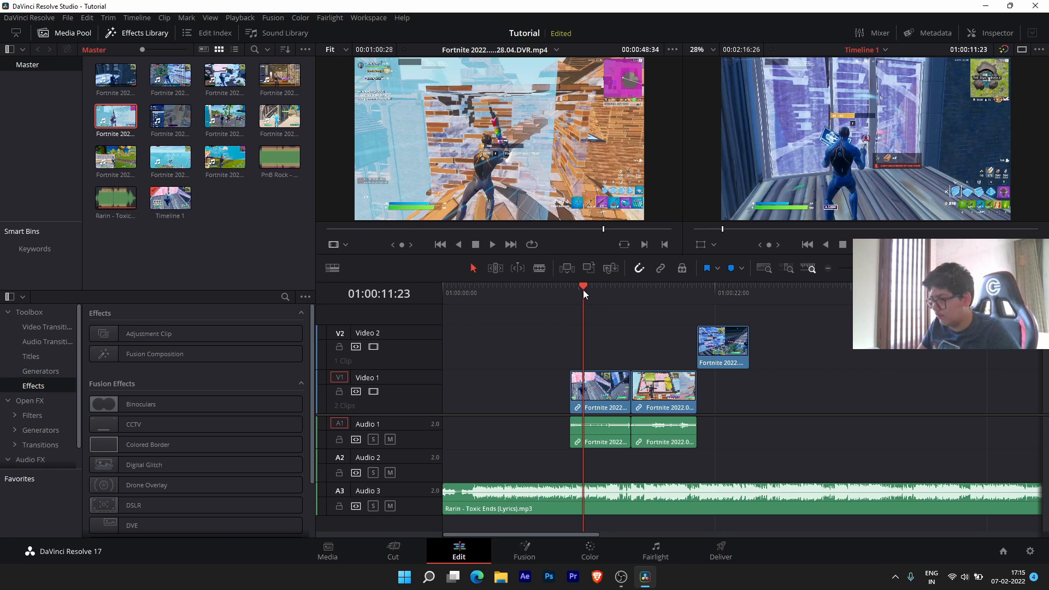
pyautogui.moveTo(582, 290); pyautogui.dragTo(570, 287)
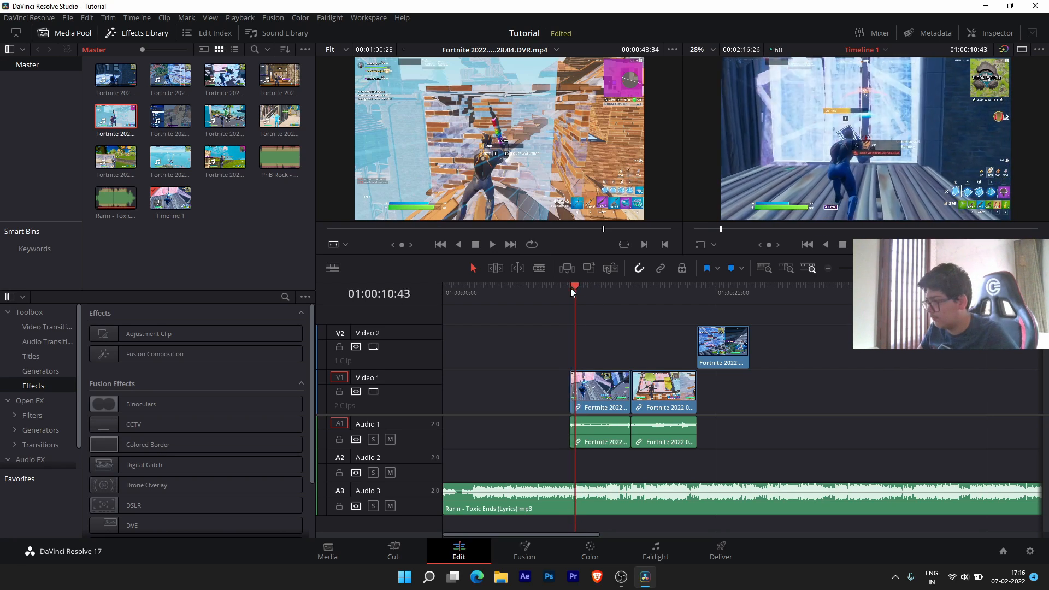
pyautogui.press('space')
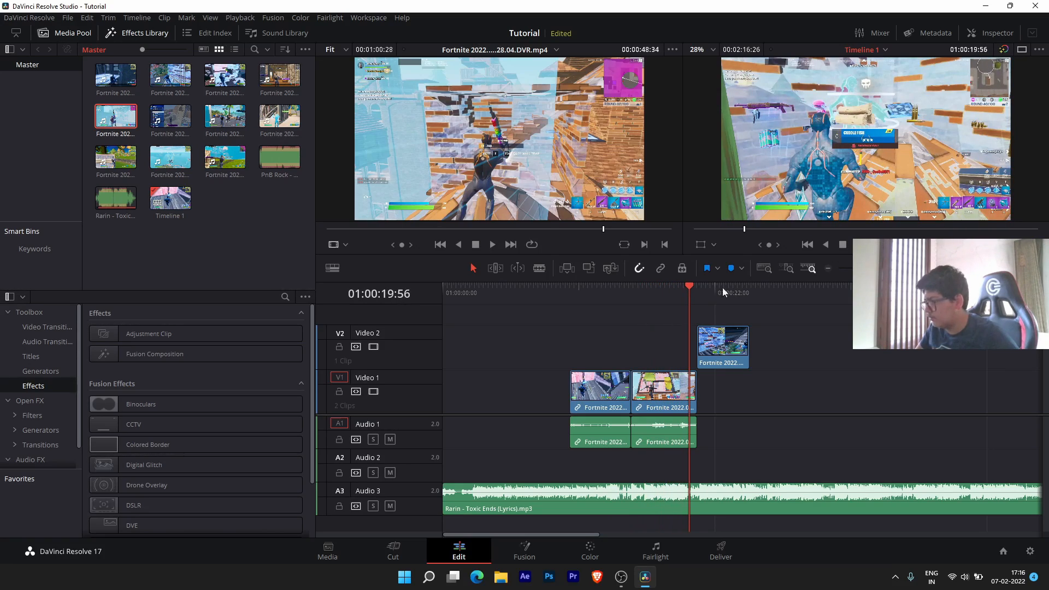
# - Stop playback and trim the start of the second Video 1 clip later
pyautogui.click(673, 287)
pyautogui.scroll(5, 679, 382)
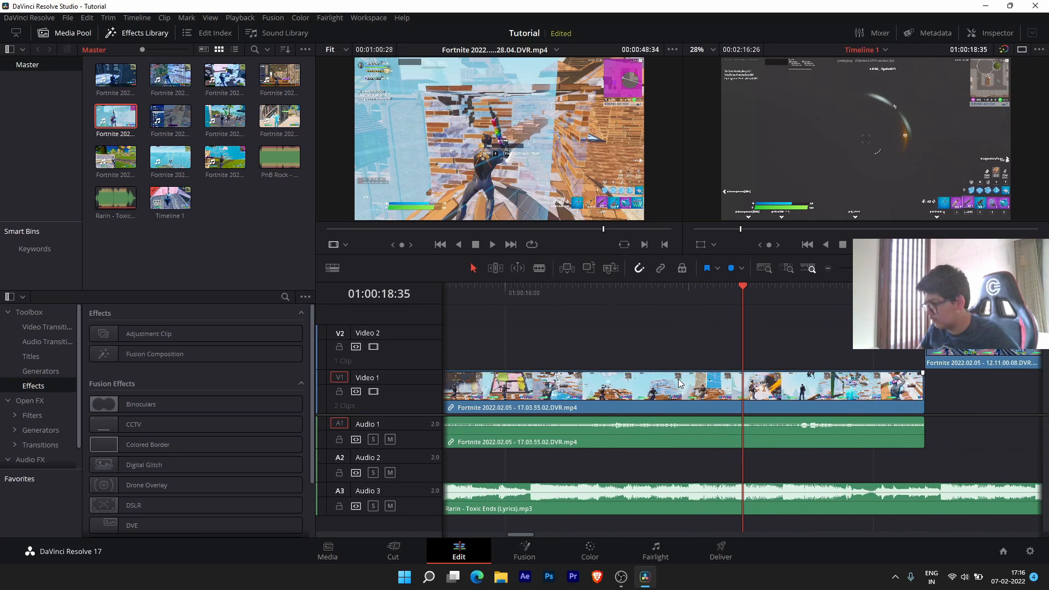
pyautogui.scroll(-2, 679, 383)
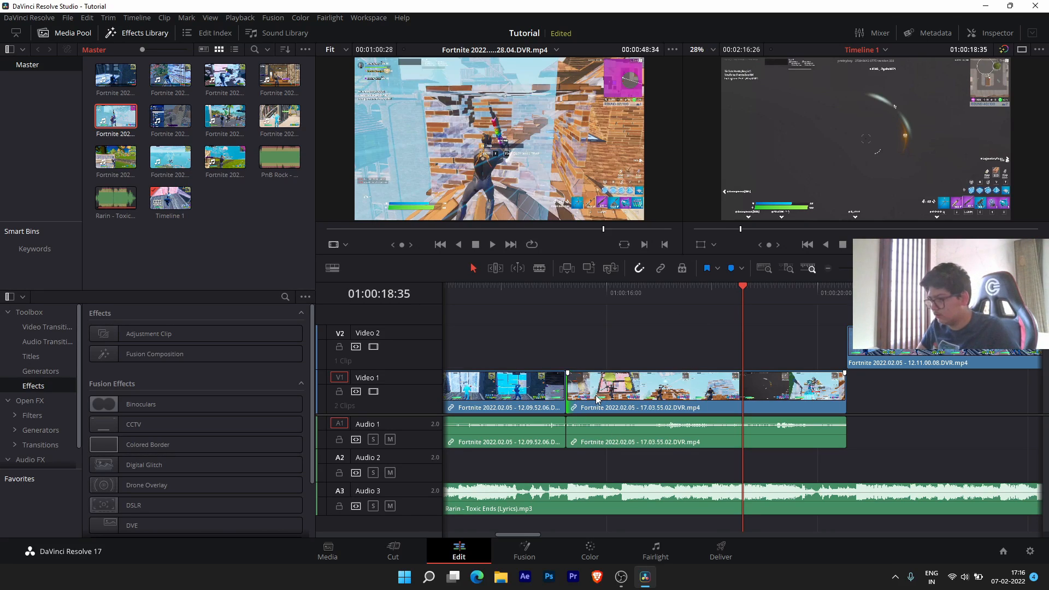
pyautogui.moveTo(570, 398)
pyautogui.mouseDown()
pyautogui.moveTo(727, 389)
pyautogui.moveTo(552, 392)
pyautogui.moveTo(573, 392)
pyautogui.mouseUp()
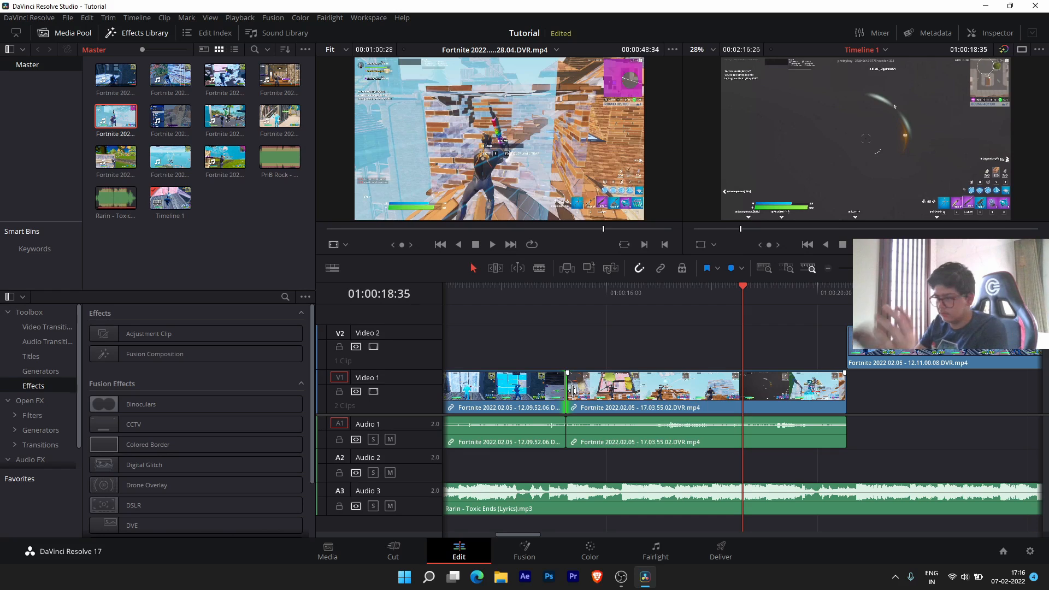
pyautogui.moveTo(574, 384)
pyautogui.mouseDown()
pyautogui.moveTo(711, 383)
pyautogui.moveTo(572, 378)
pyautogui.mouseUp()
pyautogui.scroll(-5, 573, 379)
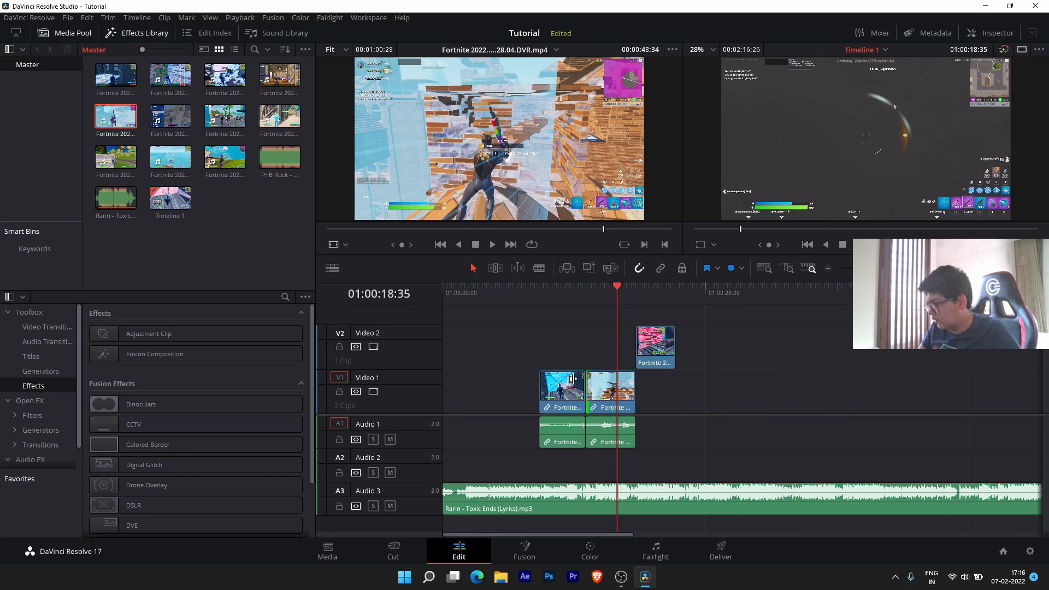
pyautogui.moveTo(635, 391)
pyautogui.mouseDown()
pyautogui.moveTo(653, 389)
pyautogui.moveTo(635, 390)
pyautogui.mouseUp()
pyautogui.hotkey('alt', 'space')
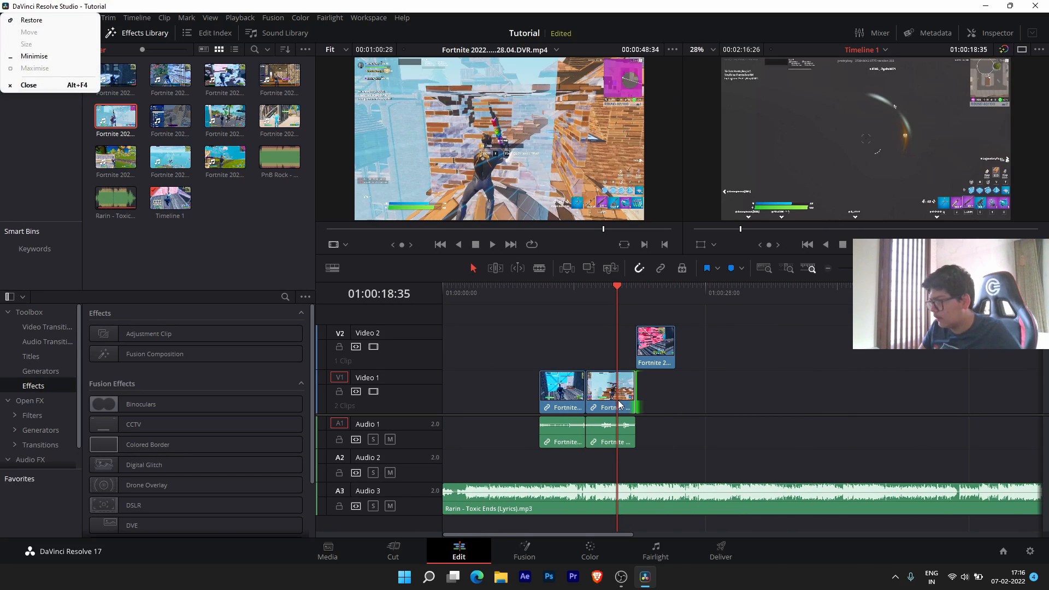
pyautogui.press('Escape')
pyautogui.scroll(5, 618, 400)
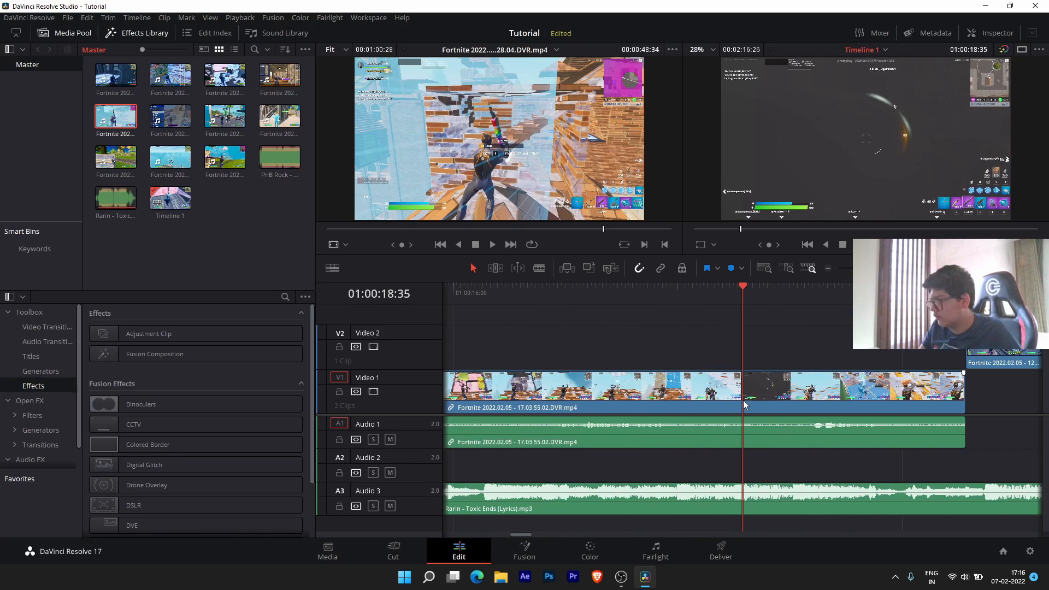
pyautogui.moveTo(567, 392); pyautogui.dragTo(583, 435)
# - Trim the second audio clip's start to match, slide both clips left to close the gap, and review
pyautogui.moveTo(587, 319); pyautogui.dragTo(661, 428)
pyautogui.moveTo(643, 405); pyautogui.dragTo(632, 405)
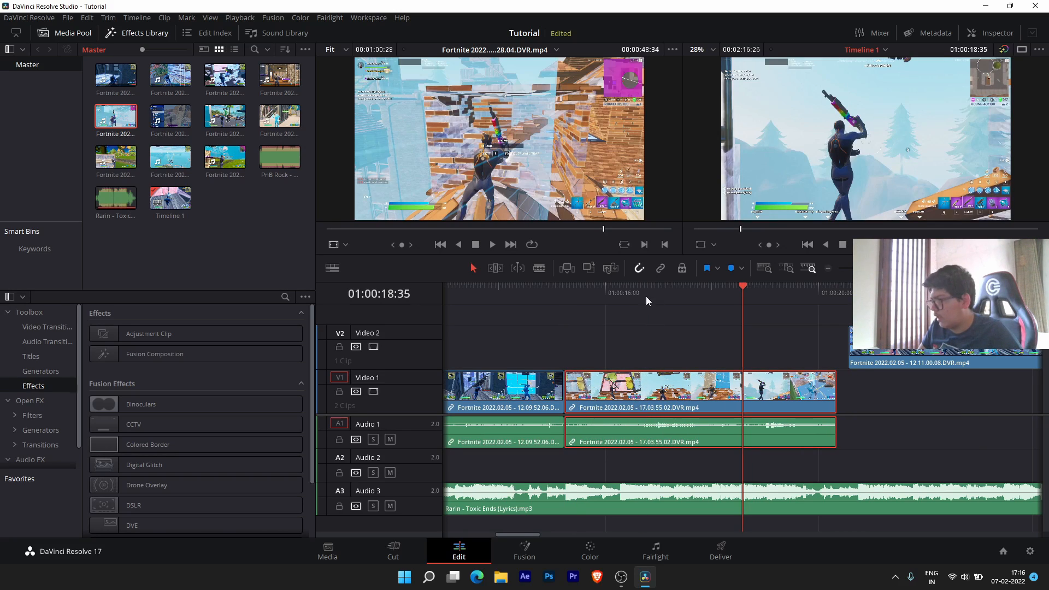
pyautogui.click(582, 299)
pyautogui.press('space')
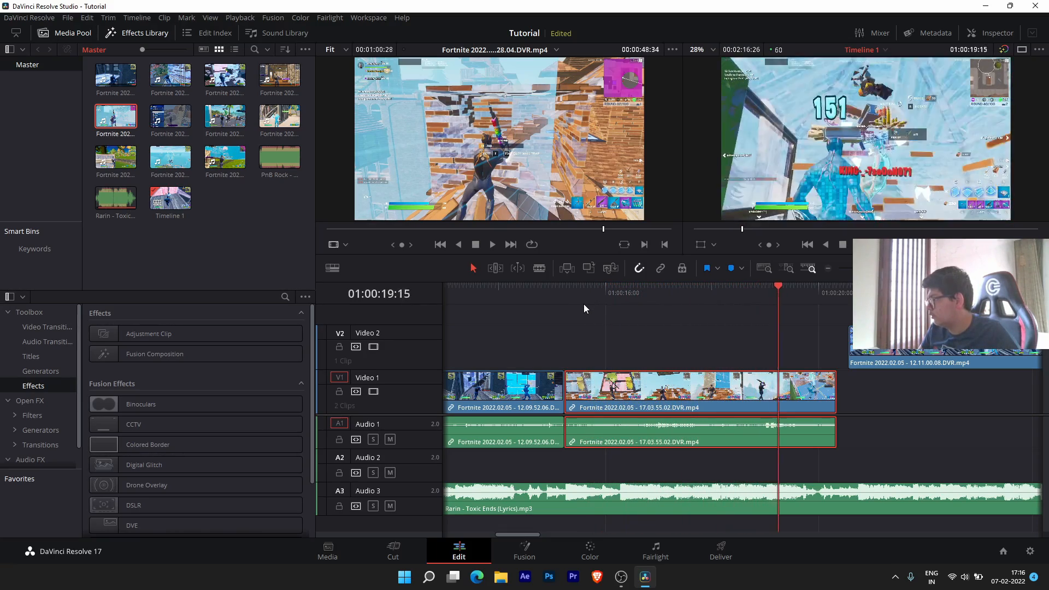
# - Snap the Video 2 clip after the Video 1 clips, shift it a few frames later, and review from 01:00:20:21
pyautogui.moveTo(916, 341); pyautogui.dragTo(905, 342)
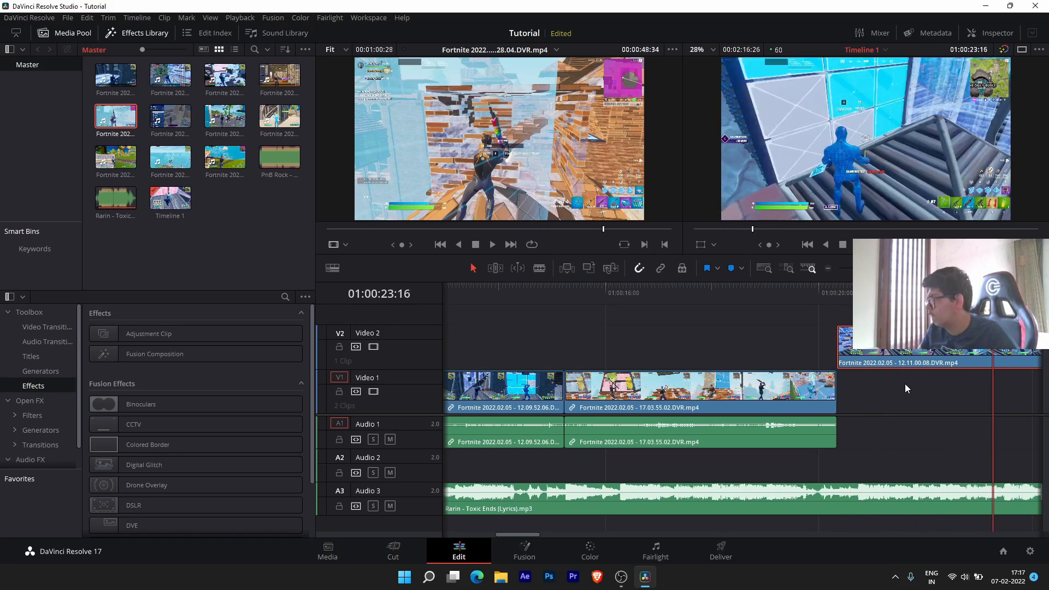
pyautogui.moveTo(888, 354); pyautogui.dragTo(842, 351)
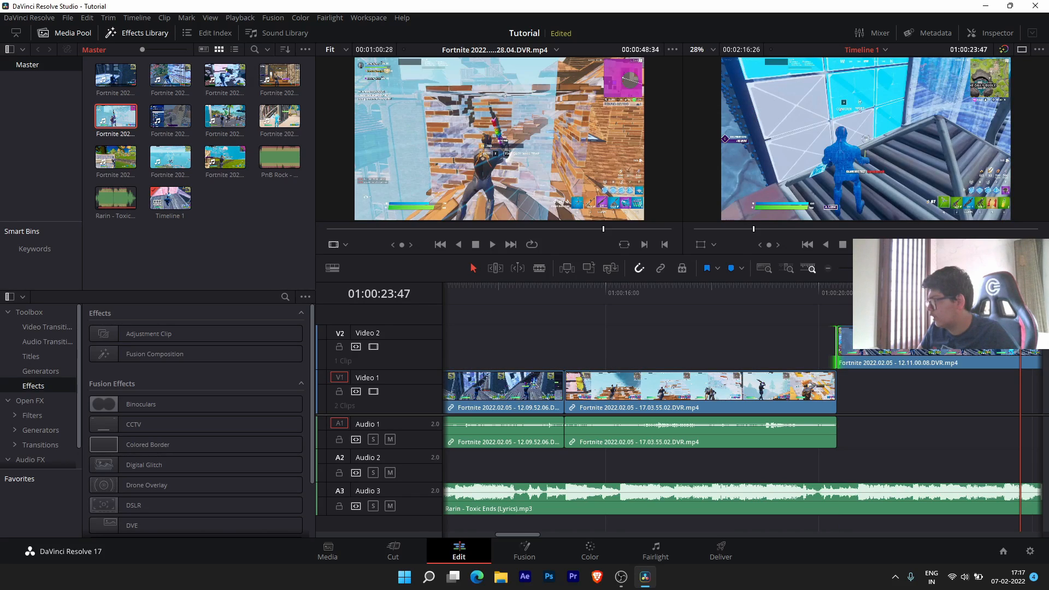
pyautogui.click(878, 291)
pyautogui.press('space')
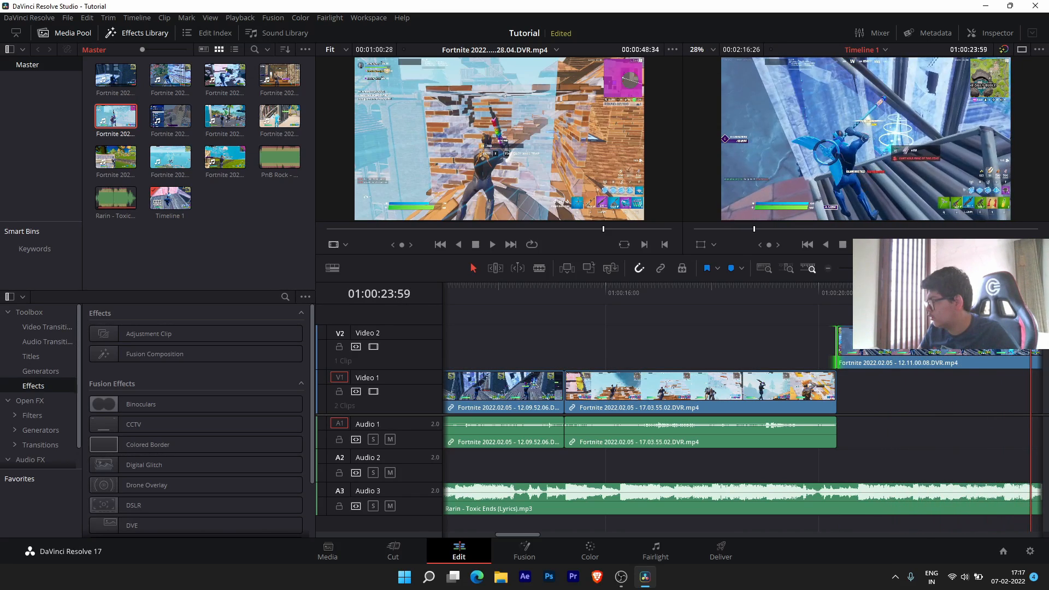
pyautogui.moveTo(906, 351); pyautogui.dragTo(837, 355)
pyautogui.click(835, 294)
pyautogui.press('space')
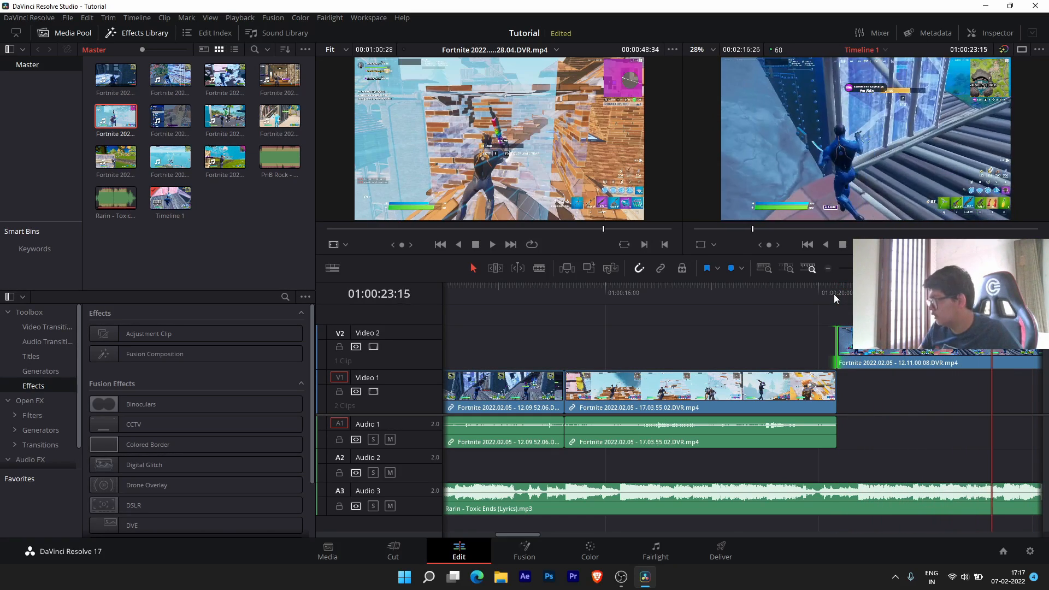
# - Shorten the Video 2 clip's tail, scrub back to the montage start, and select the first Video 1 clip
pyautogui.press('space')
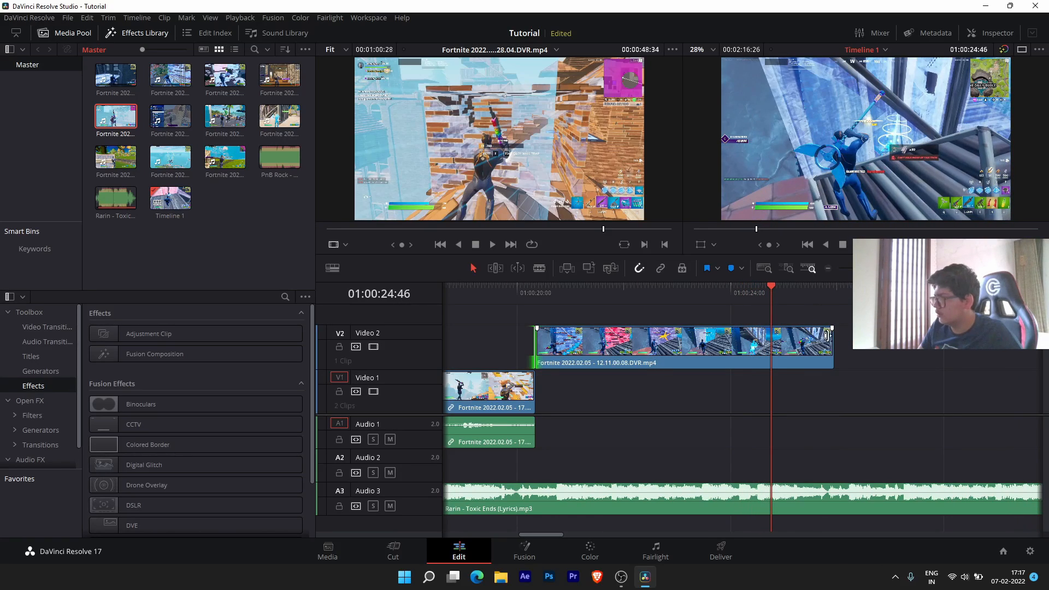
pyautogui.moveTo(831, 342); pyautogui.dragTo(795, 345)
pyautogui.moveTo(772, 292); pyautogui.dragTo(992, 303)
pyautogui.scroll(-5, 944, 351)
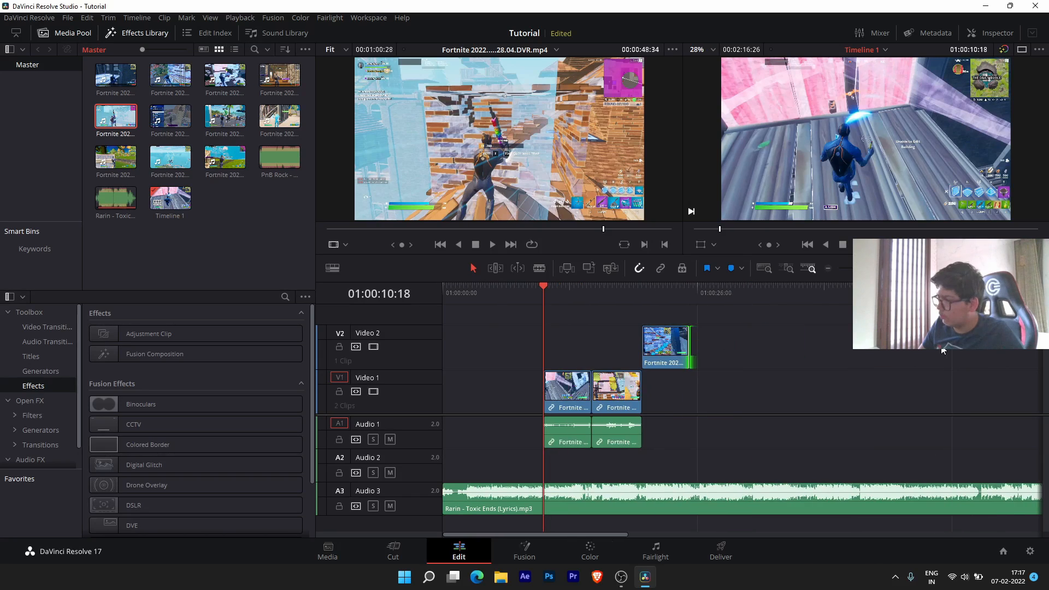
pyautogui.scroll(5, 596, 396)
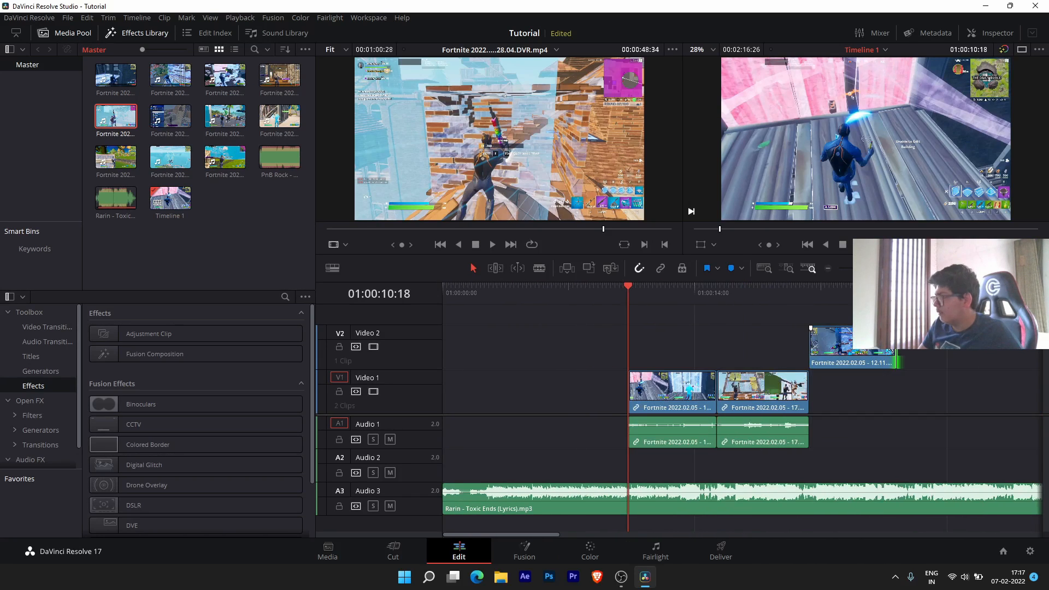
pyautogui.click(694, 389)
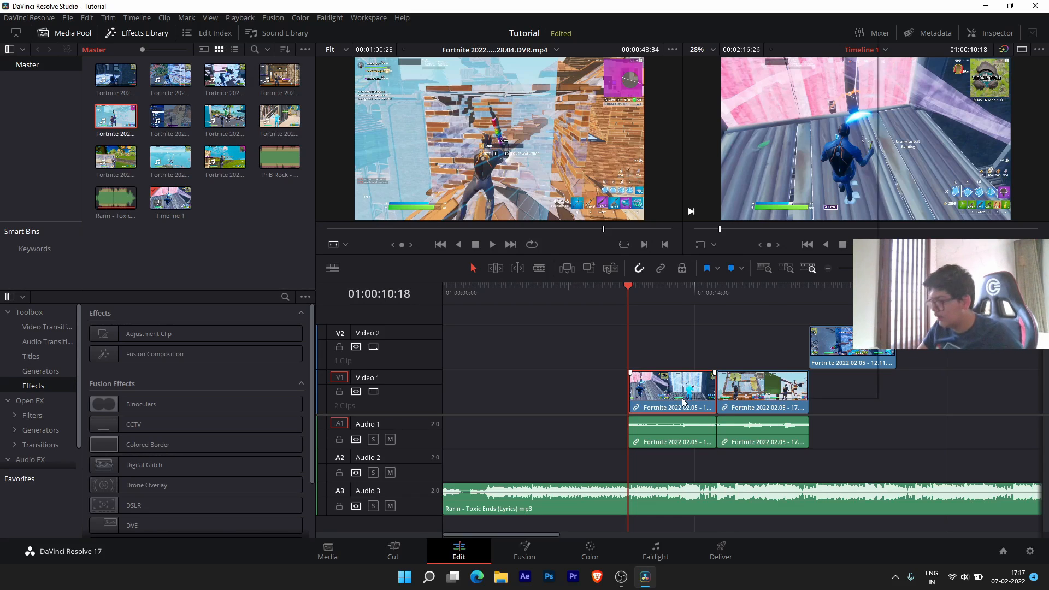
# - Turn on speed retiming for the first clip and show its retime curve
pyautogui.rightClick(680, 400)
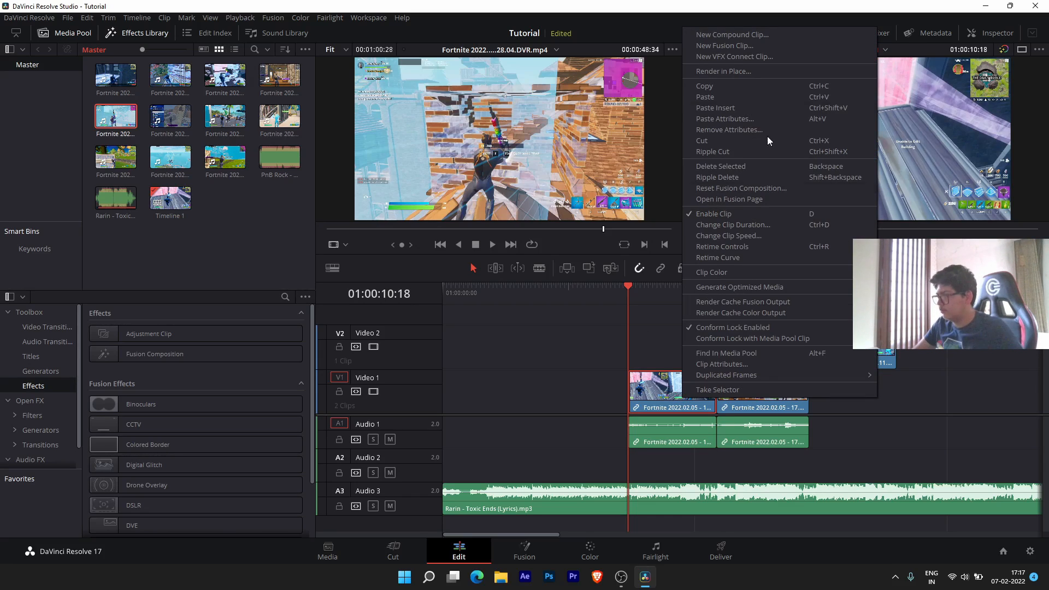
pyautogui.click(725, 247)
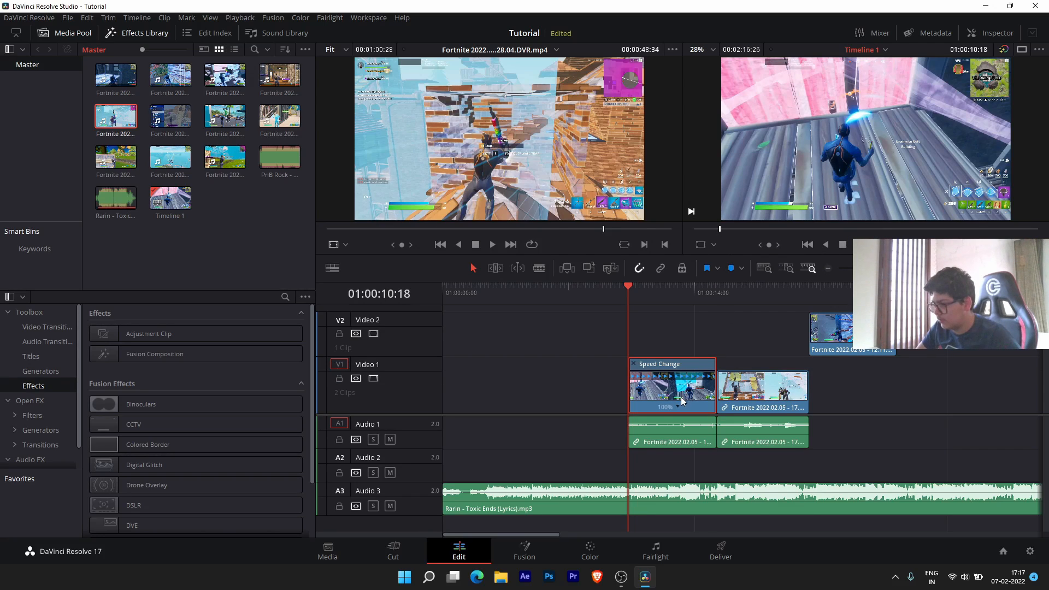
pyautogui.scroll(3, 683, 398)
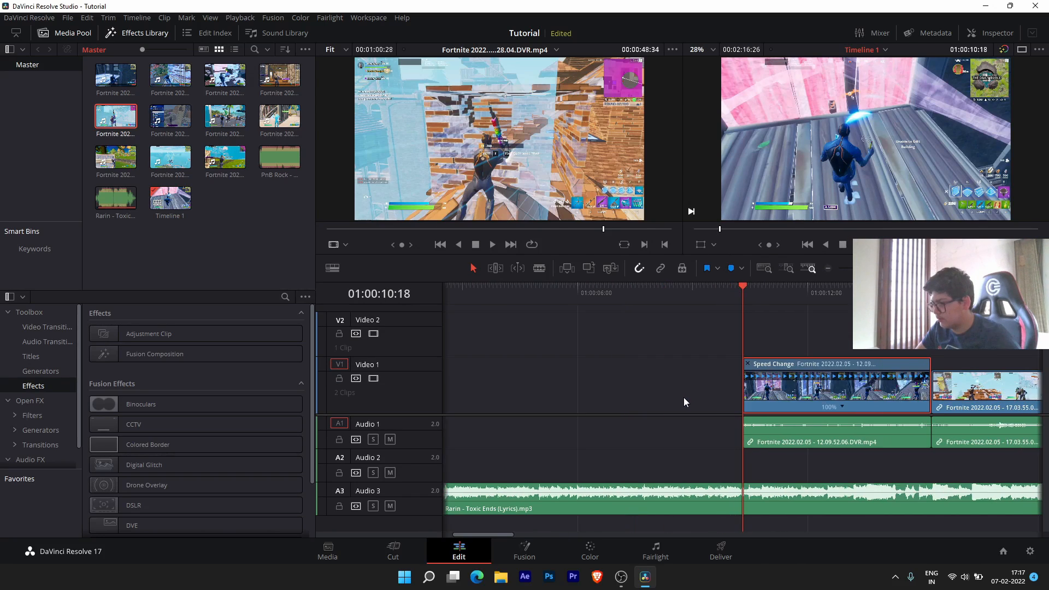
pyautogui.rightClick(865, 394)
pyautogui.click(896, 250)
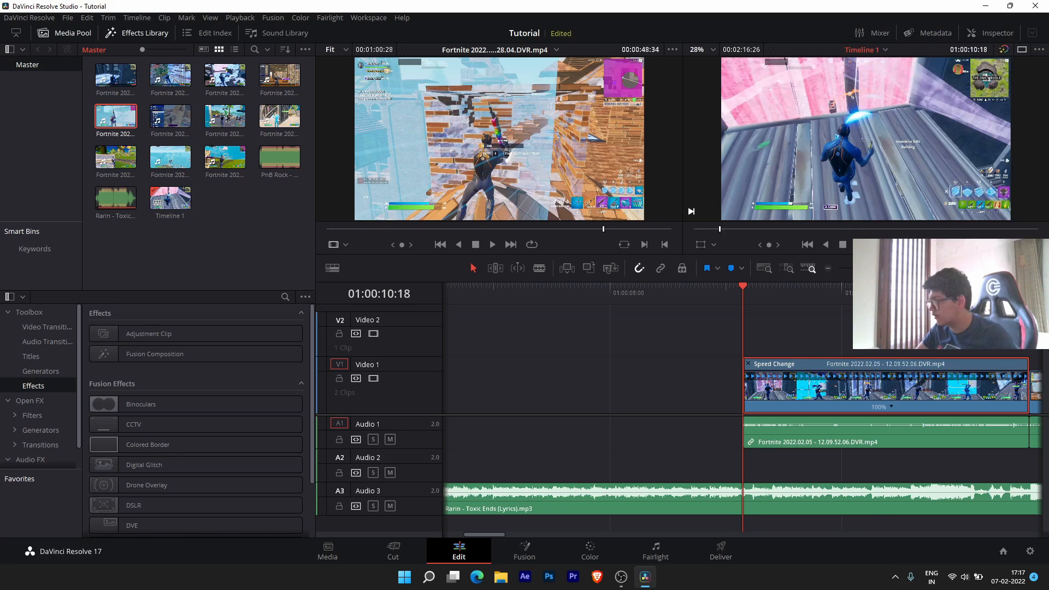
# - Display the Retime Speed curve instead of Retime Frame, with snapping turned off
pyautogui.click(749, 375)
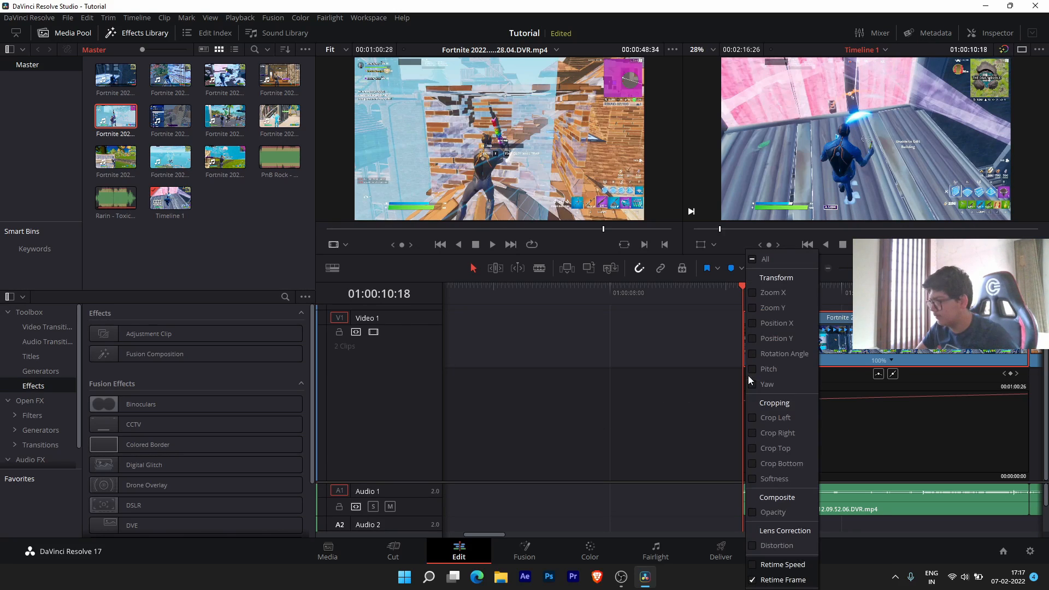
pyautogui.click(753, 565)
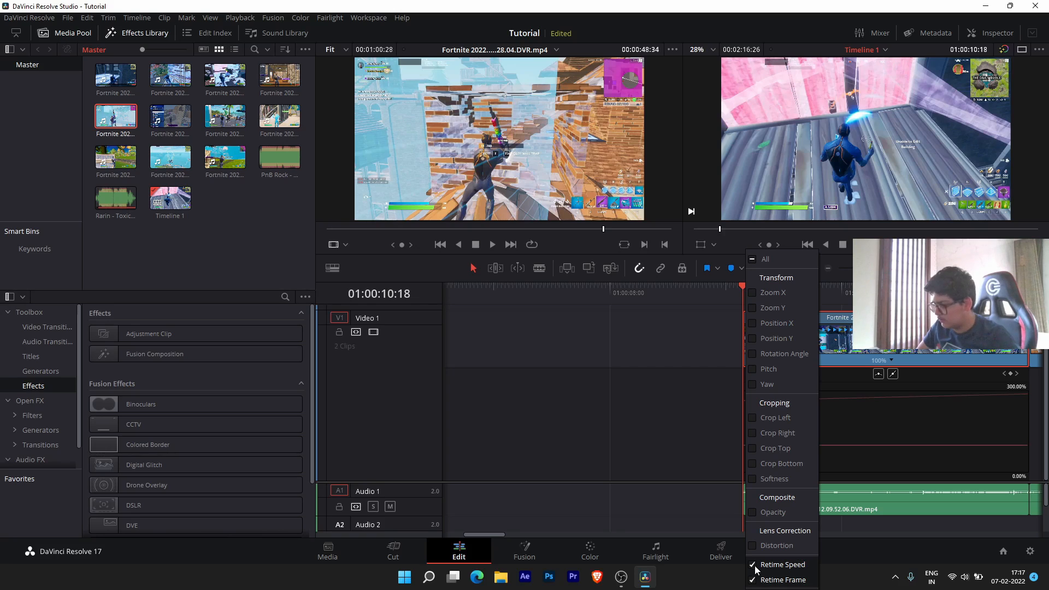
pyautogui.click(753, 581)
pyautogui.click(868, 429)
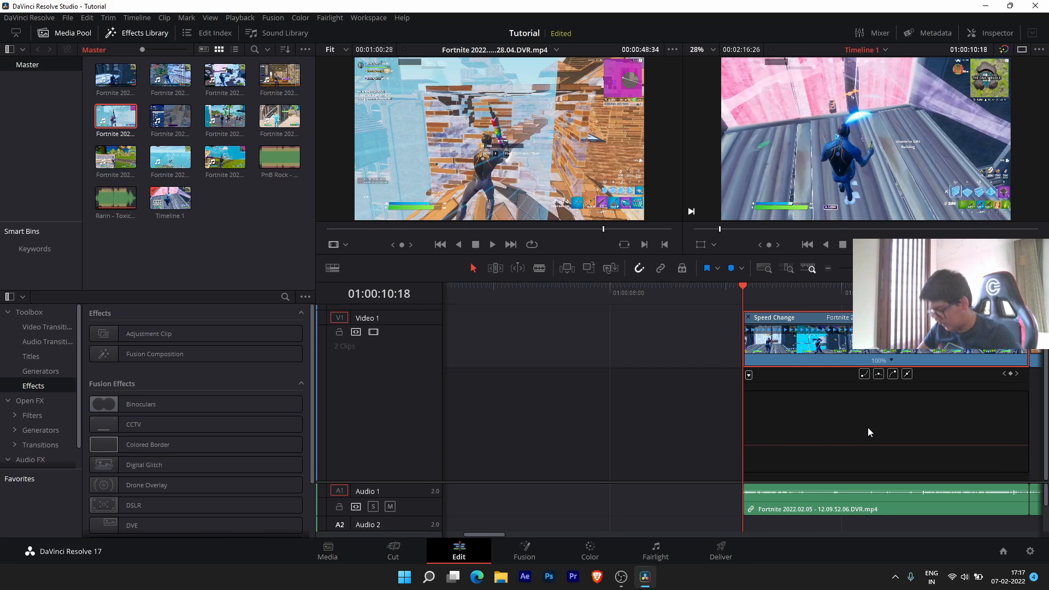
pyautogui.hotkey('shift', 'c')
pyautogui.hotkey('shift', 'c')
pyautogui.press('n')
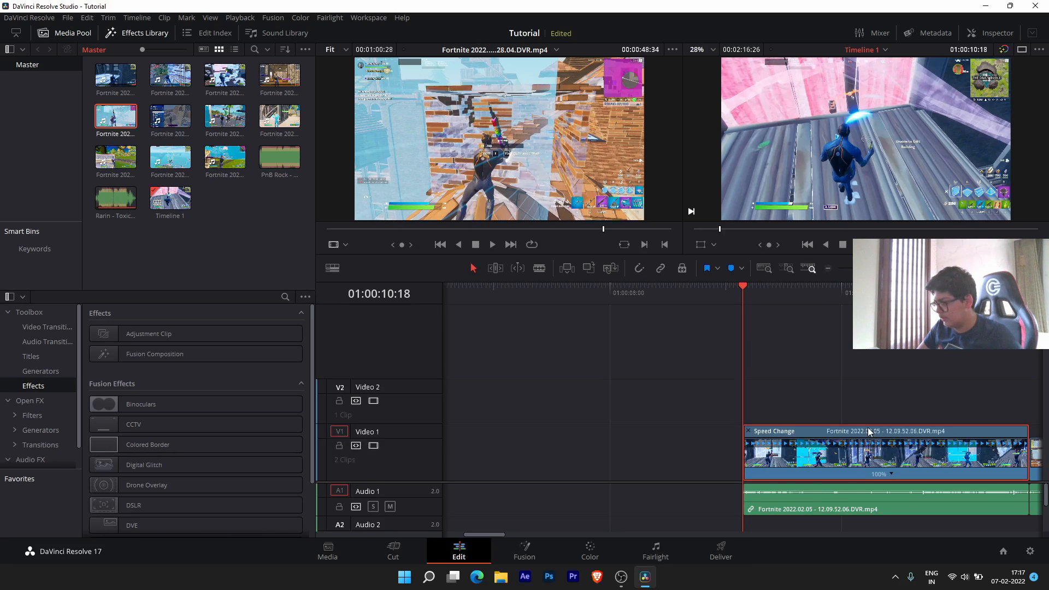
pyautogui.hotkey('shift', 'c')
pyautogui.click(750, 375)
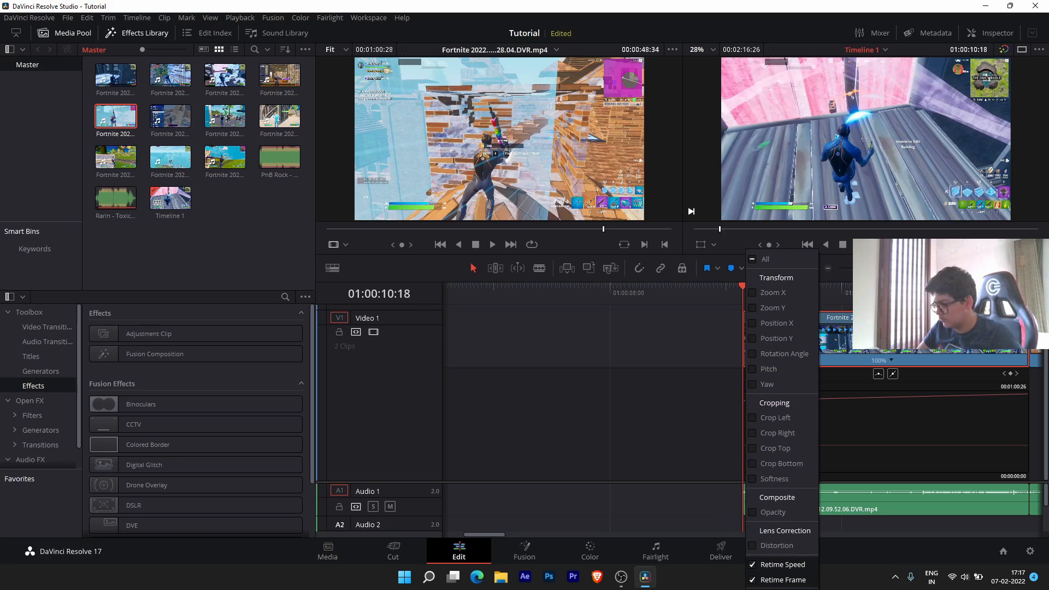
pyautogui.click(755, 580)
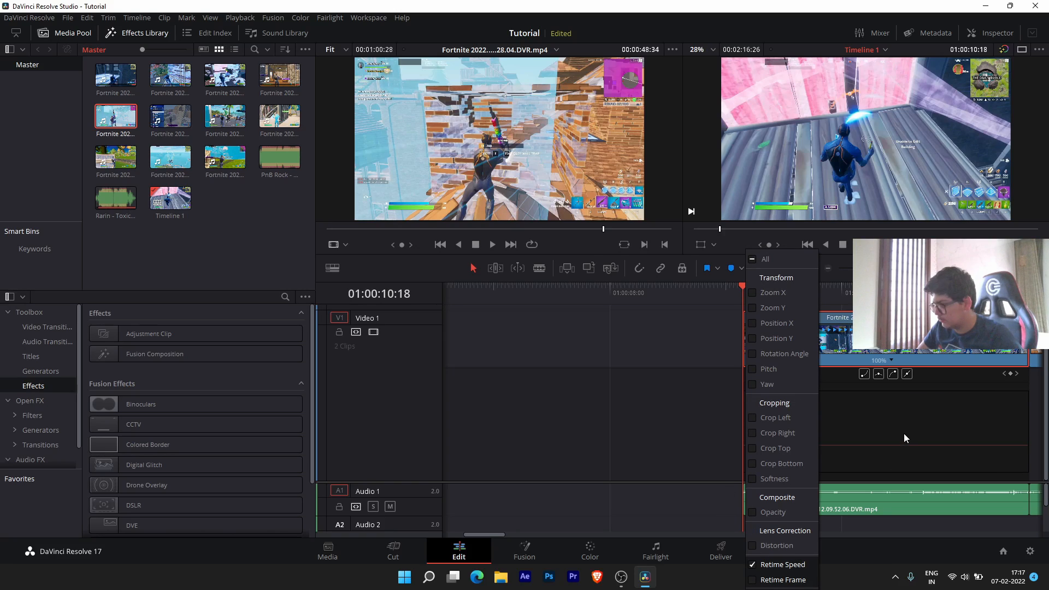
pyautogui.click(870, 441)
pyautogui.click(28, 18)
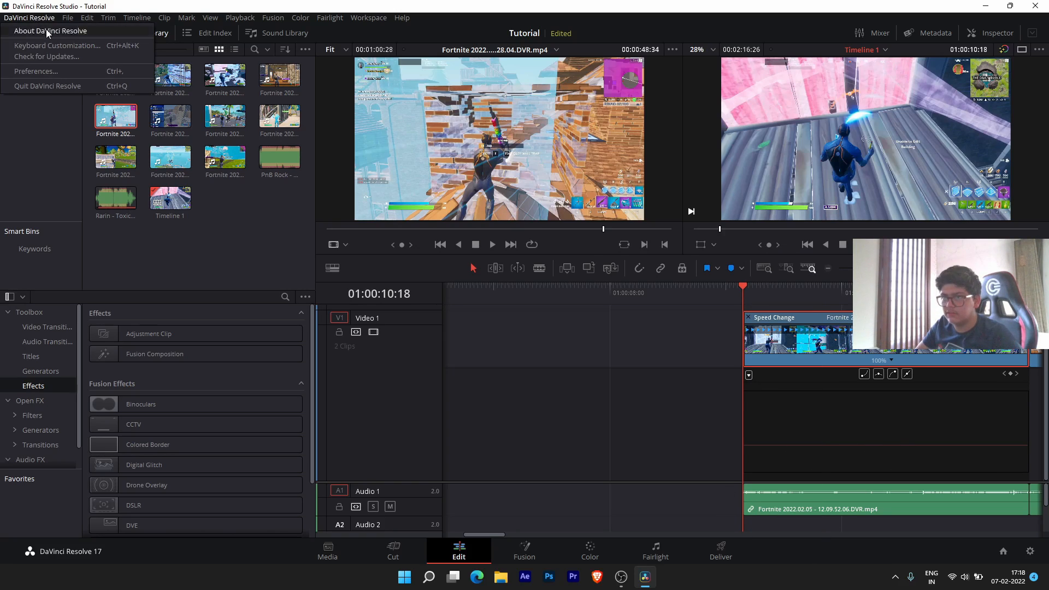
# - View the Advanced Preferences page and Keyboard Customization, close both, and scrub to 01:00:11:36
pyautogui.click(35, 71)
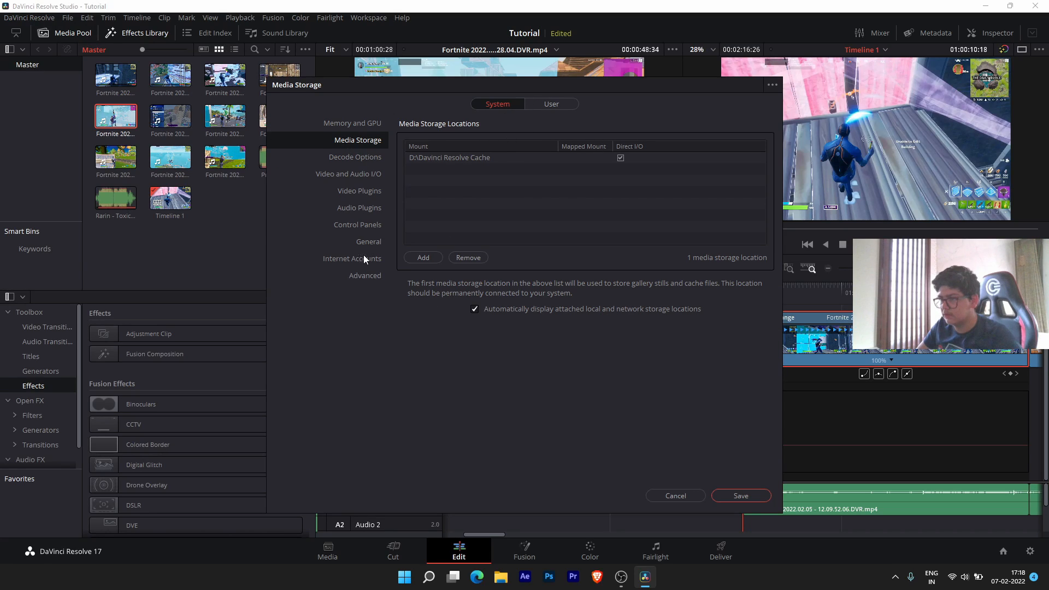
pyautogui.click(365, 275)
pyautogui.press('Escape')
pyautogui.click(28, 18)
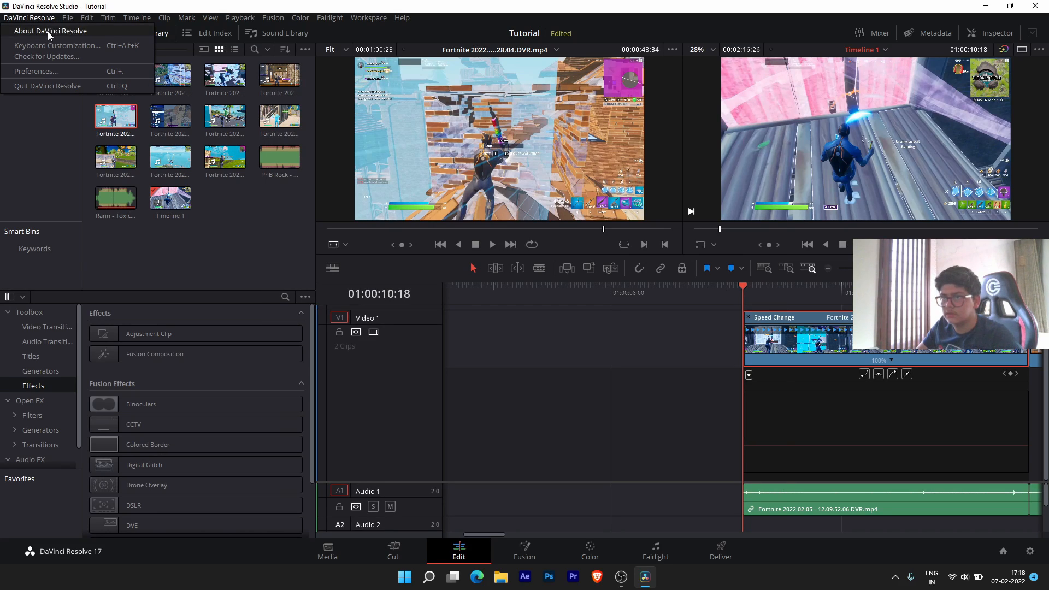
pyautogui.click(47, 44)
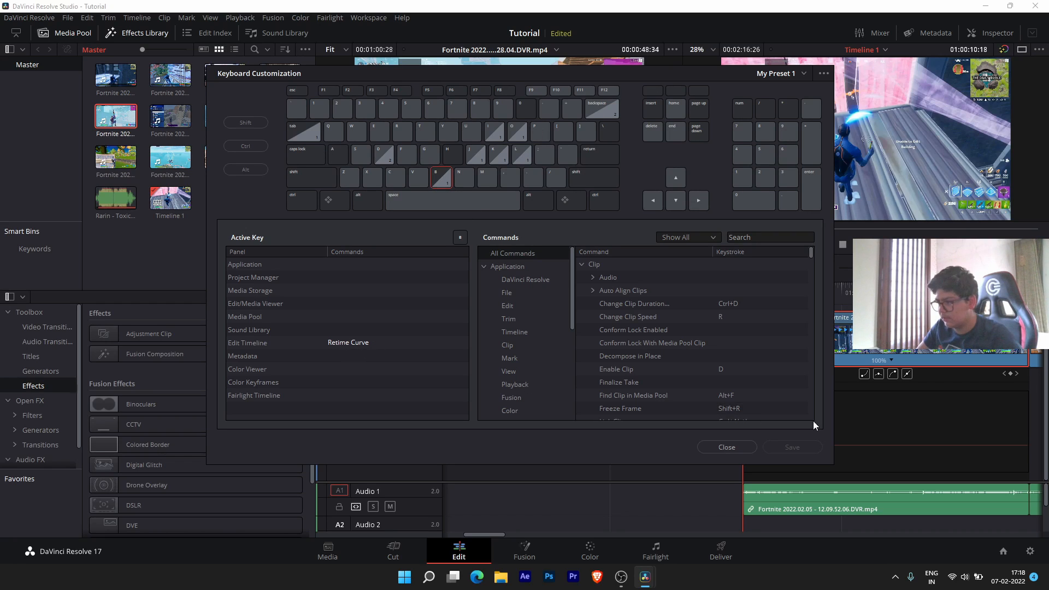
pyautogui.click(726, 446)
pyautogui.moveTo(781, 286); pyautogui.dragTo(819, 294)
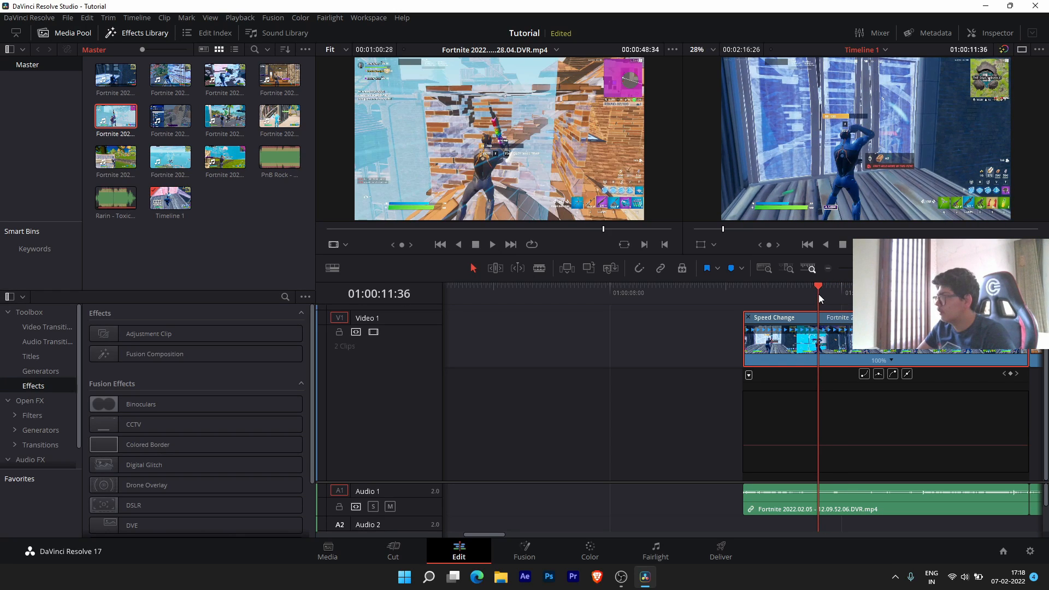
# - Step the playhead frame by frame through 01:00:12:20–01:00:12:59 and settle it at 01:00:13:04
pyautogui.press('Right')
pyautogui.press('Right')
pyautogui.press('Right')
pyautogui.press('Right')
pyautogui.press('Right')
pyautogui.press('Right')
pyautogui.press('Right')
pyautogui.press('Right')
pyautogui.press('Right')
pyautogui.press('Right')
pyautogui.press('Right')
pyautogui.press('Right')
pyautogui.press('Right')
pyautogui.press('Right')
pyautogui.press('Right')
pyautogui.press('Right')
pyautogui.press('Right')
pyautogui.press('Right')
pyautogui.press('Right')
pyautogui.press('Right')
pyautogui.press('Right')
pyautogui.press('Right')
pyautogui.press('Right')
pyautogui.press('Right')
pyautogui.press('Right')
pyautogui.press('Right')
pyautogui.press('Right')
pyautogui.press('Right')
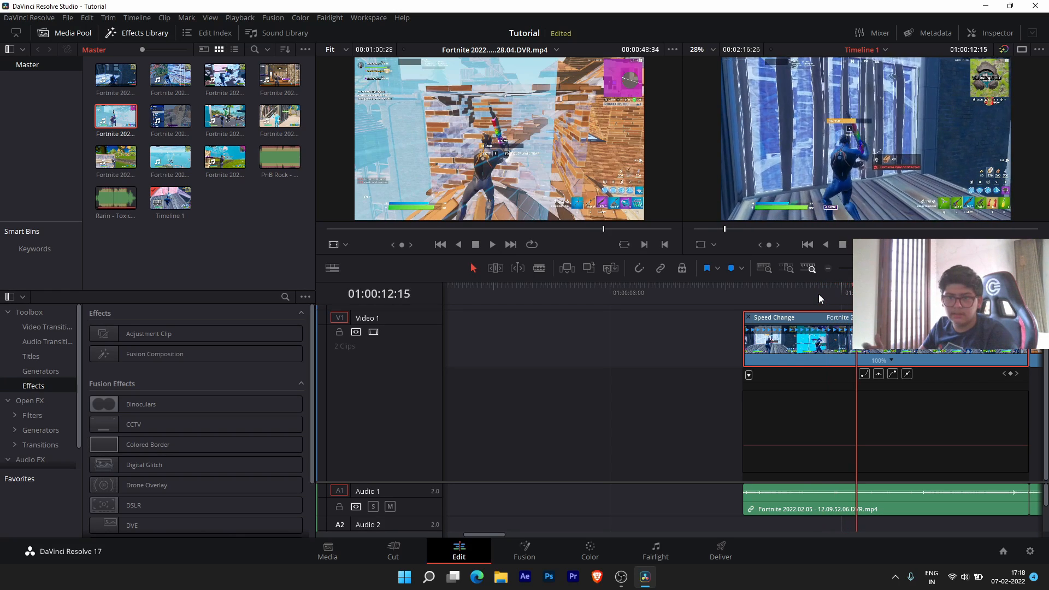
pyautogui.press('Right')
pyautogui.press('Right')
pyautogui.press('Right')
pyautogui.press('Right')
pyautogui.press('Right')
pyautogui.press('Right')
pyautogui.press('Right')
pyautogui.press('Right')
pyautogui.press('Right')
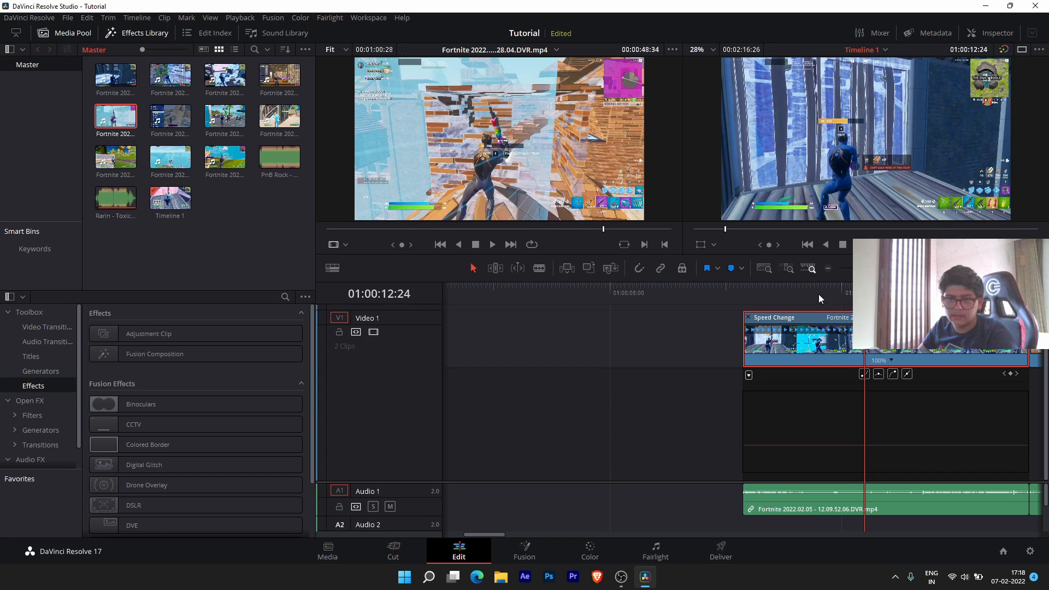
pyautogui.press('Right')
pyautogui.press('Right')
pyautogui.press('Right')
pyautogui.press('Right')
pyautogui.press('Right')
pyautogui.press('Right')
pyautogui.press('Right')
pyautogui.press('Right')
pyautogui.press('Right')
pyautogui.press('Right')
pyautogui.press('Right')
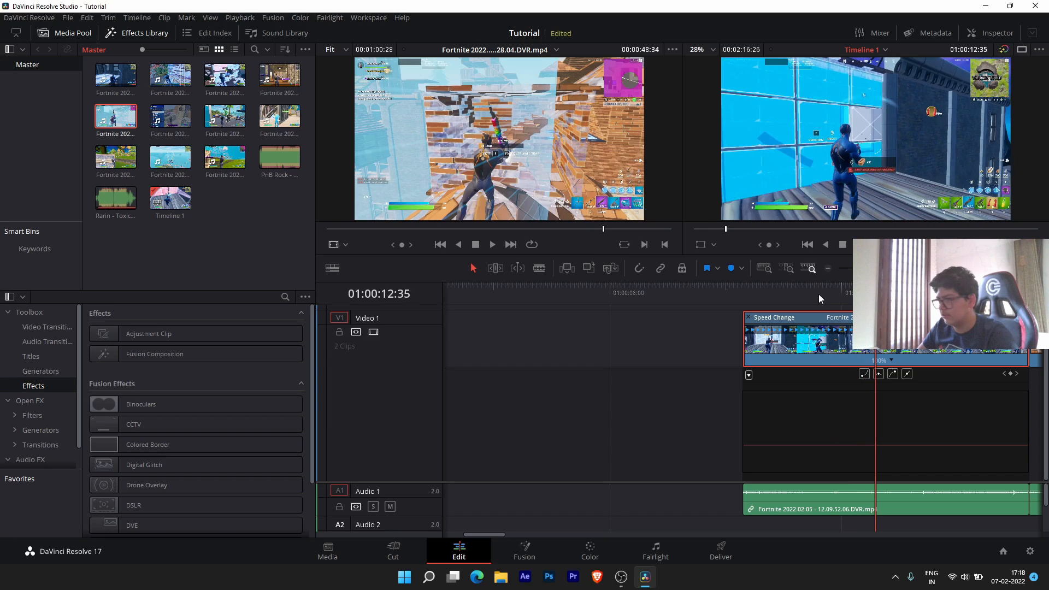
pyautogui.press('Right')
pyautogui.press('Right')
pyautogui.press('Right')
pyautogui.press('Right')
pyautogui.press('Right')
pyautogui.press('Right')
pyautogui.press('Right')
pyautogui.press('Right')
pyautogui.press('Right')
pyautogui.press('Right')
pyautogui.press('Right')
pyautogui.press('Right')
pyautogui.press('Right')
pyautogui.press('Right')
pyautogui.press('Right')
pyautogui.press('Right')
pyautogui.press('Right')
pyautogui.press('Right')
pyautogui.press('Right')
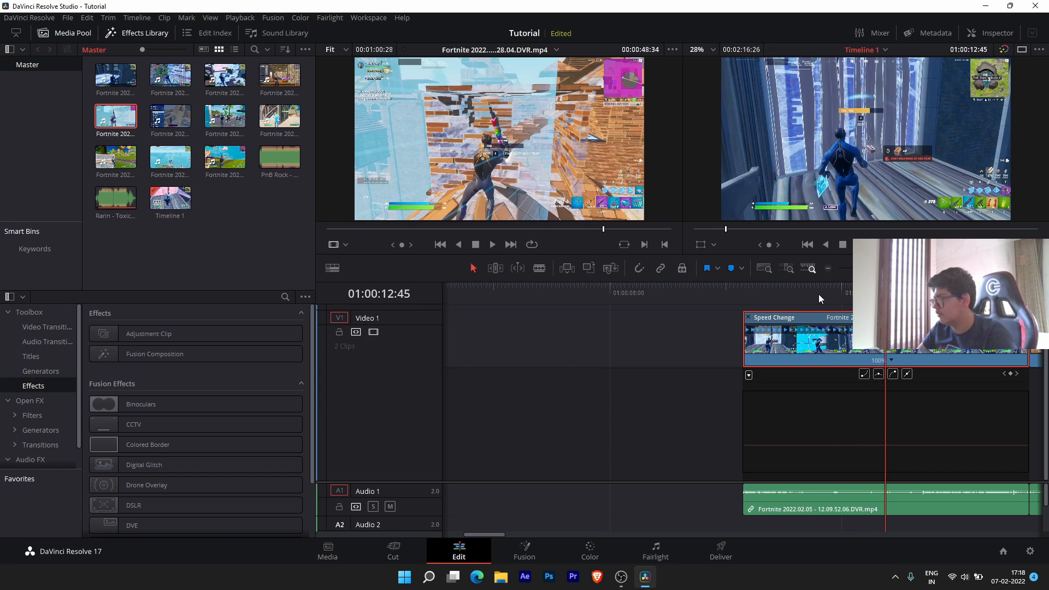
pyautogui.press('Right')
pyautogui.press('Right')
pyautogui.press('Right')
pyautogui.press('Right')
pyautogui.press('Right')
pyautogui.press('Right')
pyautogui.press('Right')
pyautogui.press('Right')
pyautogui.press('Right')
pyautogui.press('Right')
pyautogui.press('Right')
pyautogui.press('Right')
pyautogui.press('Right')
pyautogui.press('Right')
pyautogui.press('Right')
pyautogui.press('Right')
pyautogui.press('Right')
pyautogui.press('Right')
pyautogui.press('Right')
pyautogui.press('Right')
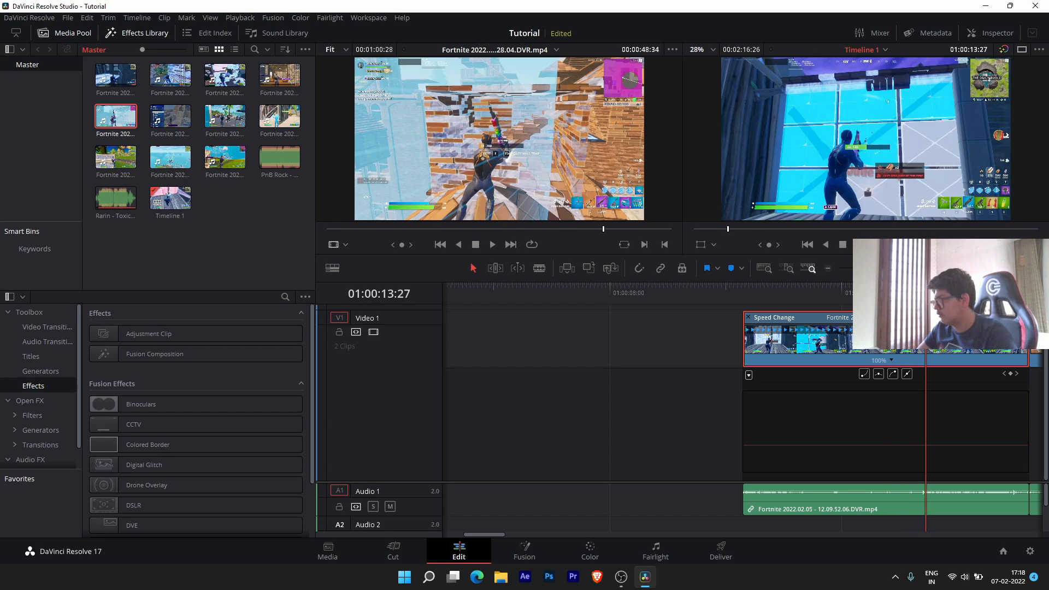
pyautogui.press('Left')
pyautogui.press('Left')
pyautogui.press('Left')
pyautogui.press('Left')
pyautogui.press('Left')
pyautogui.press('Left')
pyautogui.press('Left')
pyautogui.press('Left')
pyautogui.press('Left')
pyautogui.press('Left')
pyautogui.press('Left')
pyautogui.press('Left')
pyautogui.press('Left')
pyautogui.press('Left')
pyautogui.press('Left')
pyautogui.press('Left')
pyautogui.press('Left')
pyautogui.press('Left')
pyautogui.press('Left')
pyautogui.press('Left')
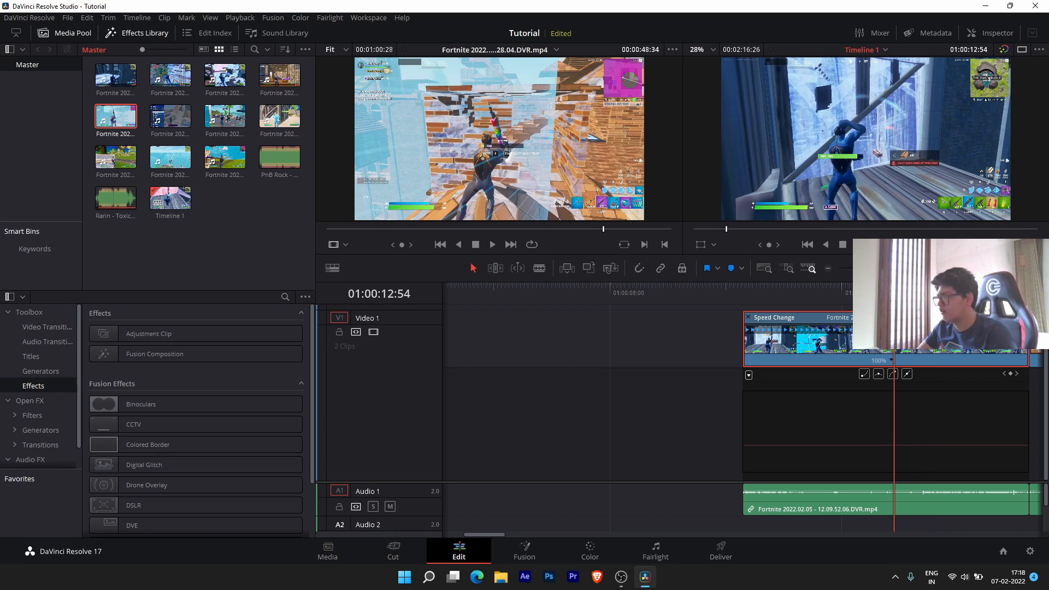
pyautogui.press('Right')
pyautogui.press('Right')
pyautogui.press('Right')
pyautogui.press('Right')
pyautogui.press('Right')
pyautogui.press('Right')
pyautogui.press('Right')
pyautogui.press('Right')
pyautogui.press('Right')
pyautogui.press('Right')
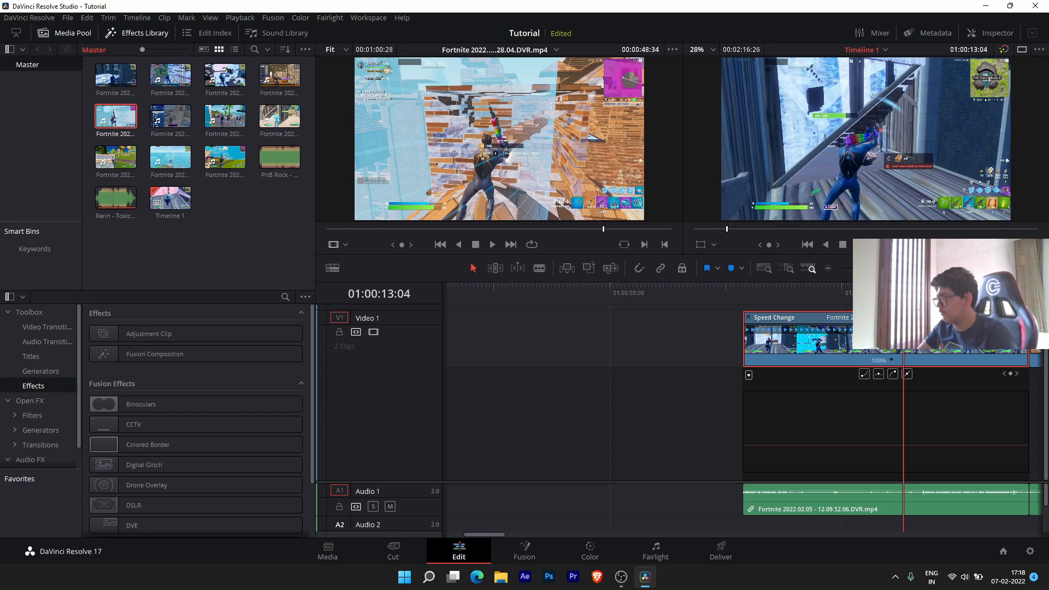
# - Add a speed point at 01:00:13:04 and push the following clips right to make room
pyautogui.click(912, 447)
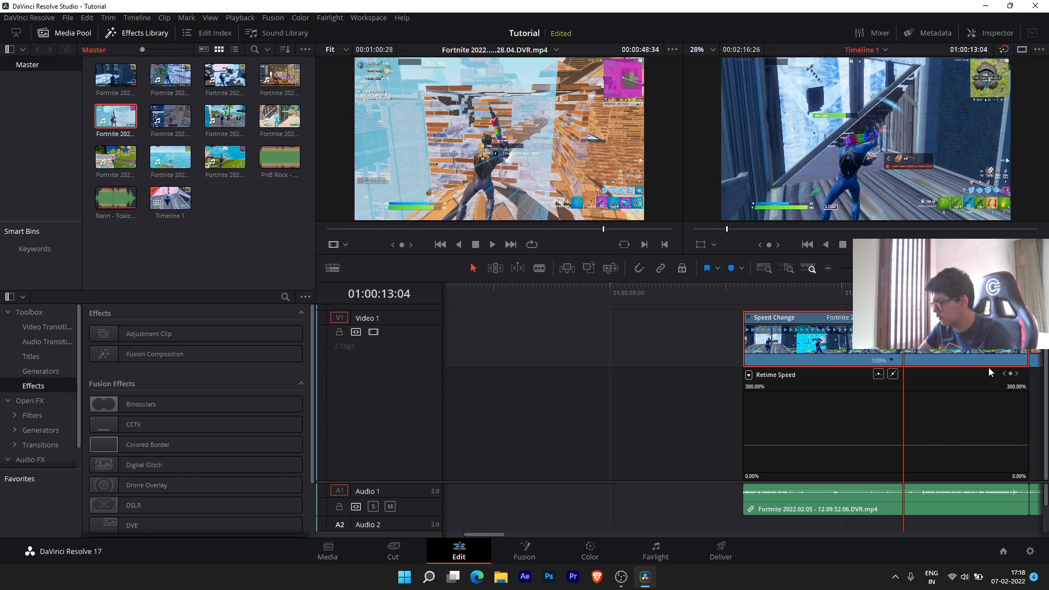
pyautogui.click(1010, 373)
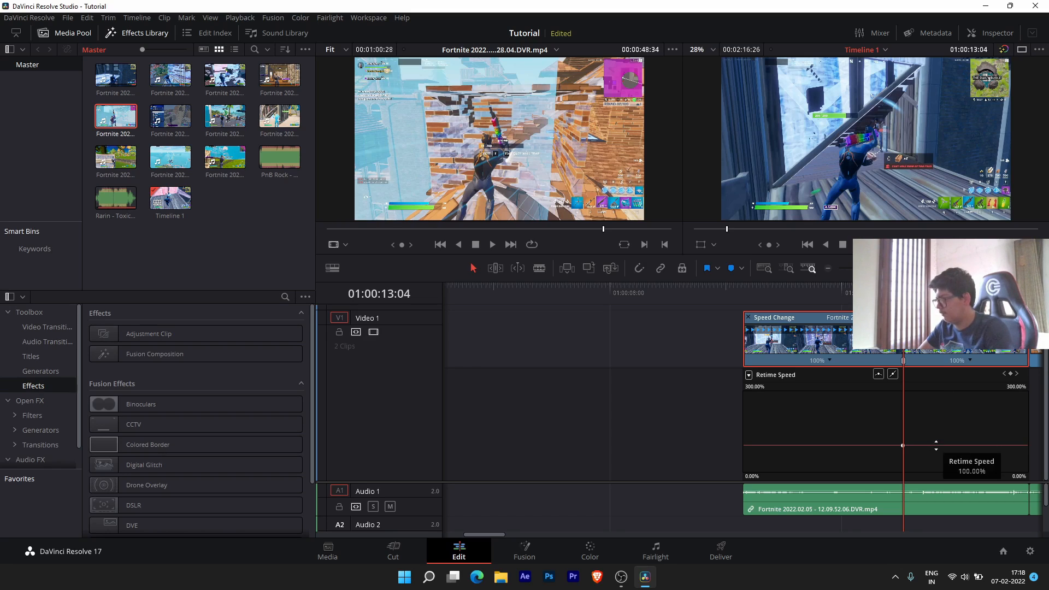
pyautogui.scroll(-4, 936, 441)
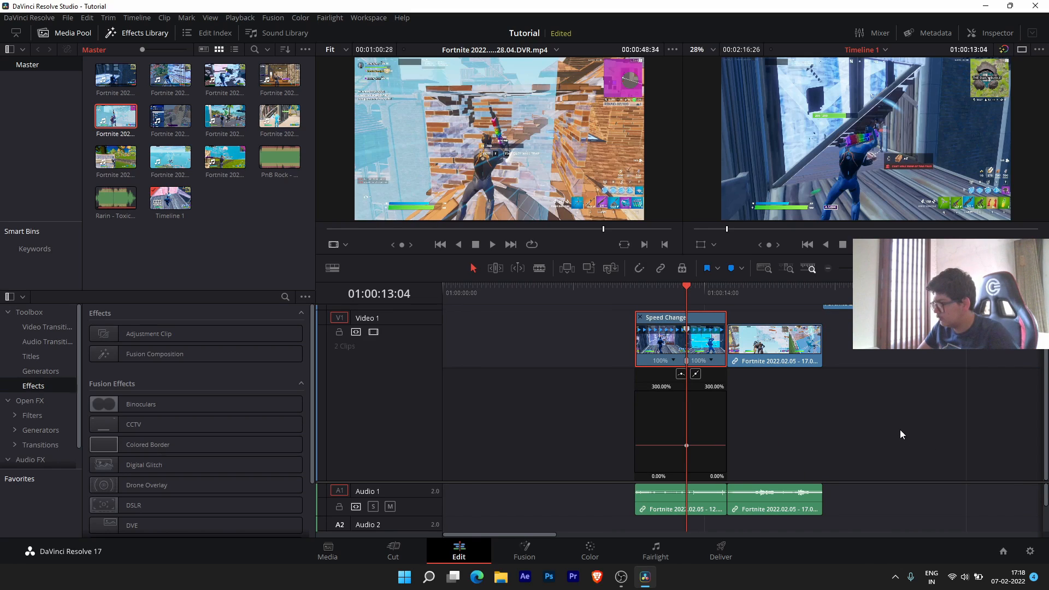
pyautogui.click(912, 536)
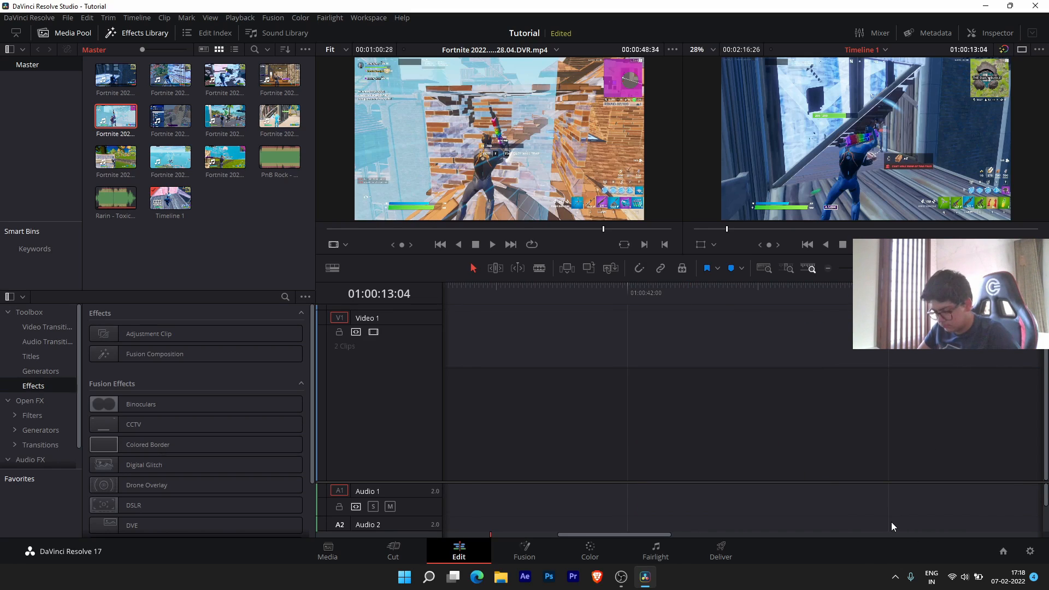
pyautogui.click(536, 534)
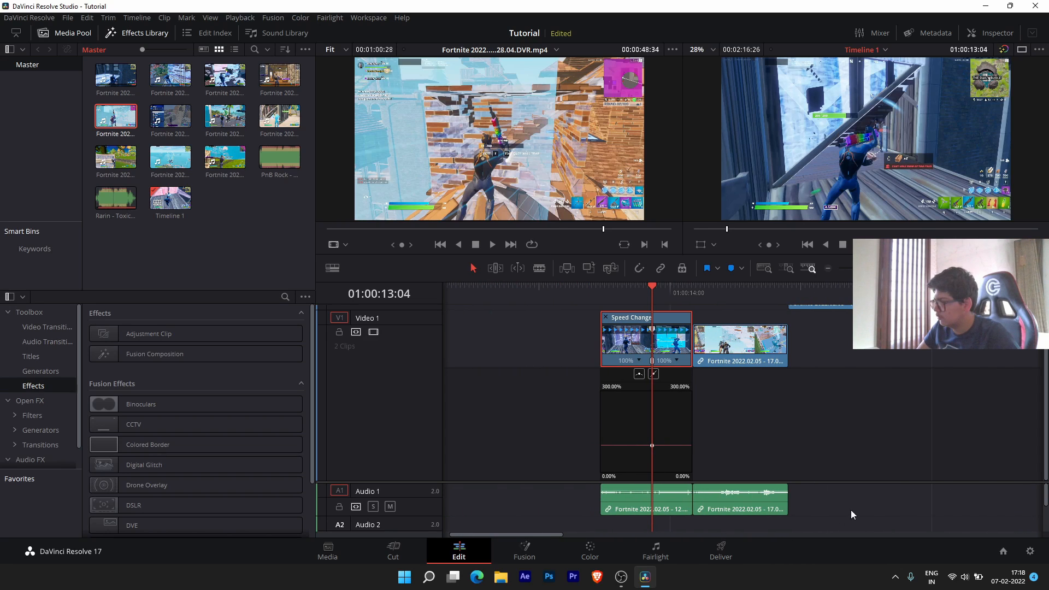
pyautogui.moveTo(865, 509); pyautogui.dragTo(768, 314)
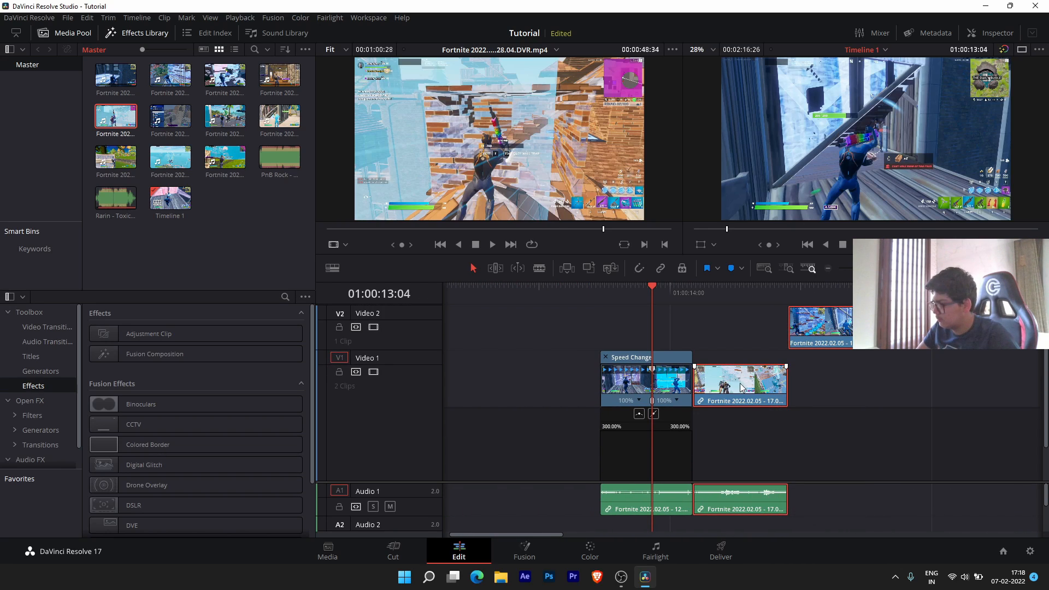
pyautogui.moveTo(741, 388); pyautogui.dragTo(1033, 395)
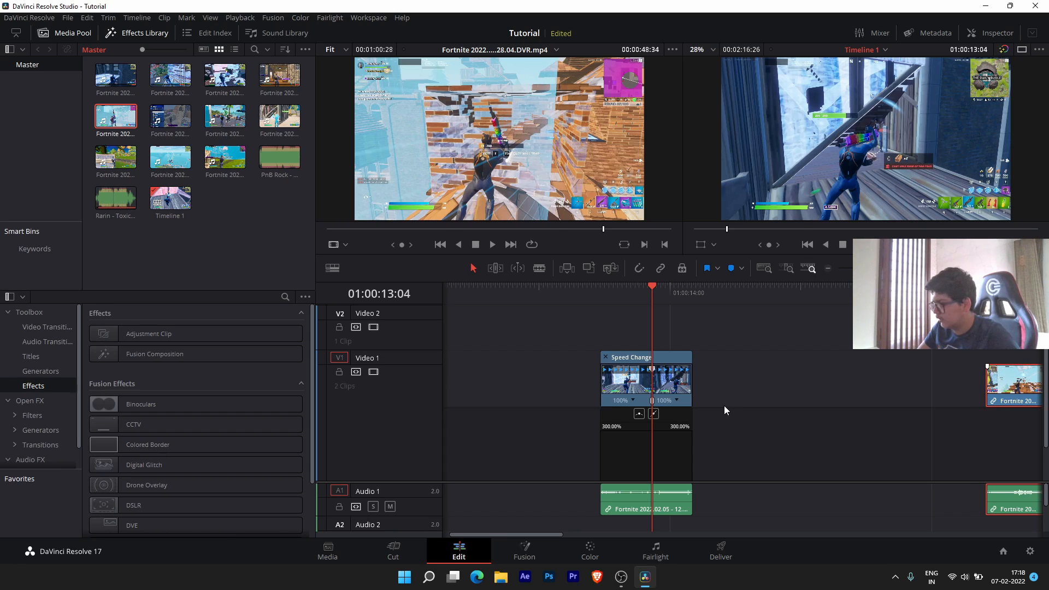
pyautogui.scroll(4, 723, 404)
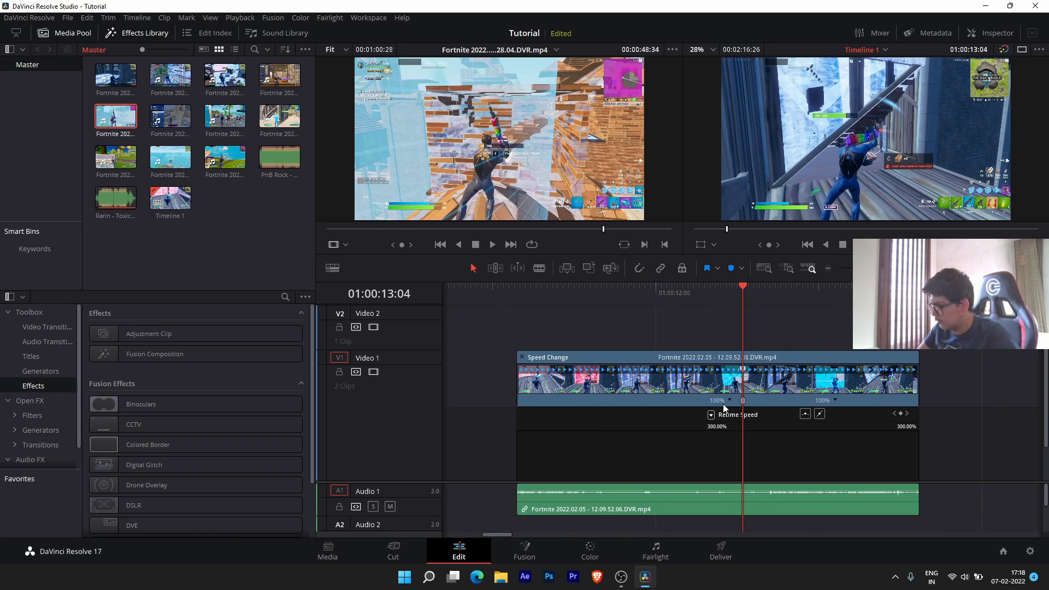
# - Drag the curve section after the speed point down to 30% and preview the slowdown
pyautogui.click(695, 462)
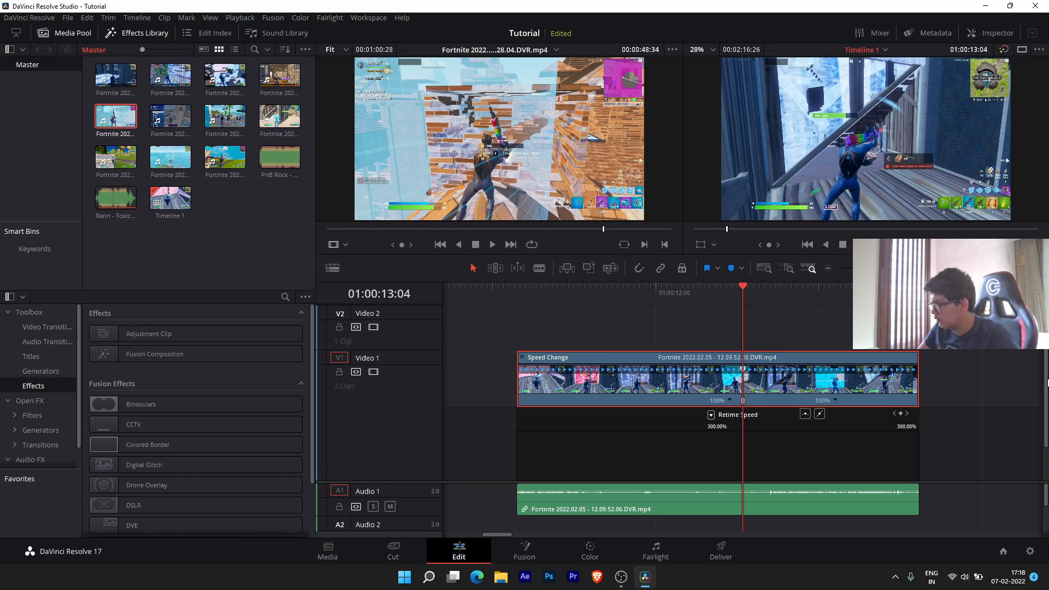
pyautogui.moveTo(1047, 382); pyautogui.dragTo(1046, 474)
pyautogui.moveTo(770, 455); pyautogui.dragTo(777, 512)
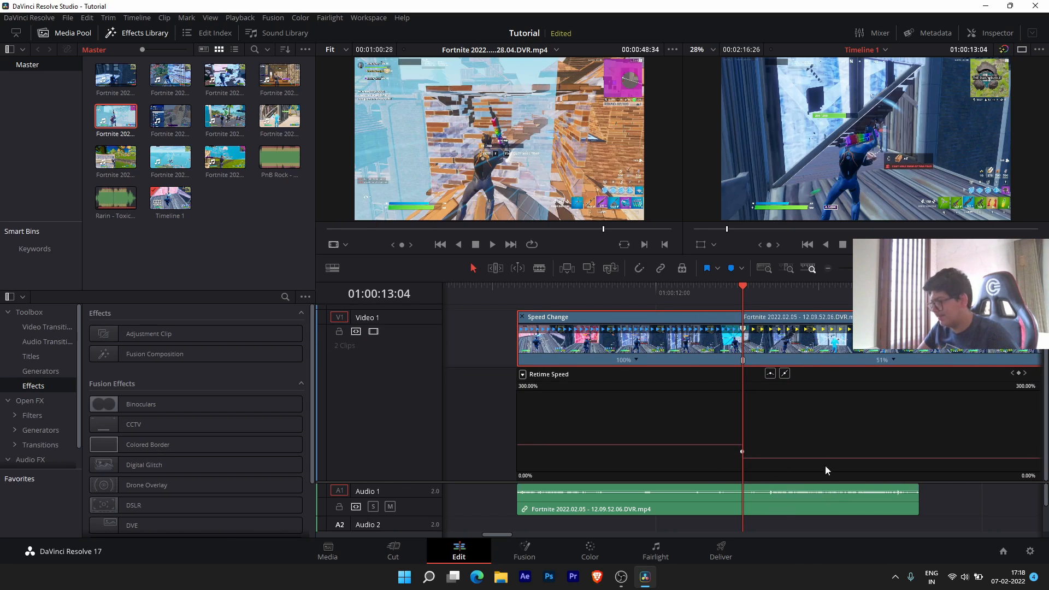
pyautogui.scroll(-3, 861, 437)
pyautogui.scroll(3, 839, 446)
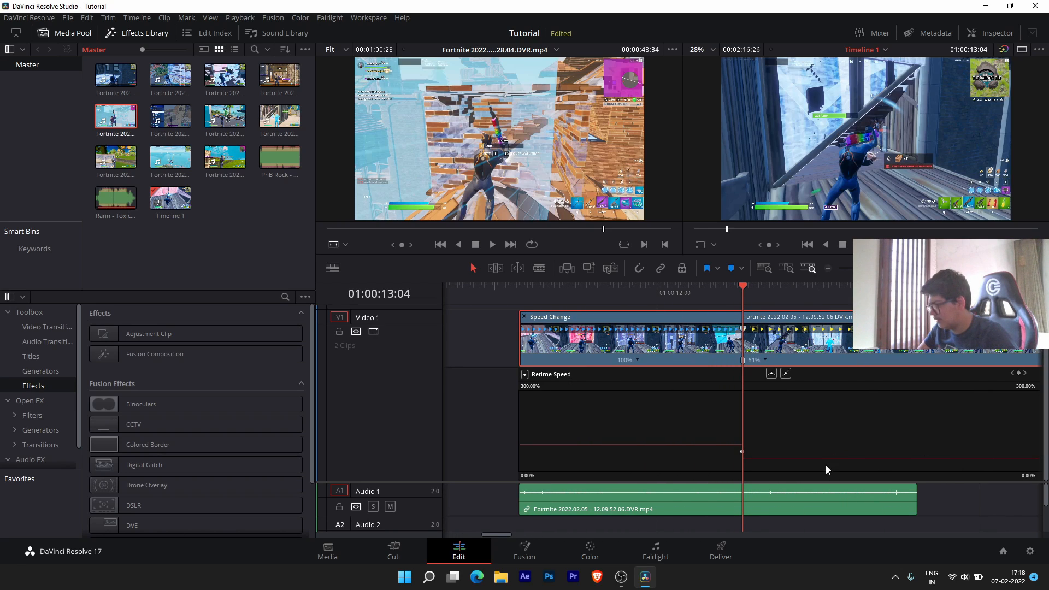
pyautogui.moveTo(825, 461)
pyautogui.mouseDown()
pyautogui.moveTo(820, 500)
pyautogui.moveTo(821, 481)
pyautogui.mouseUp()
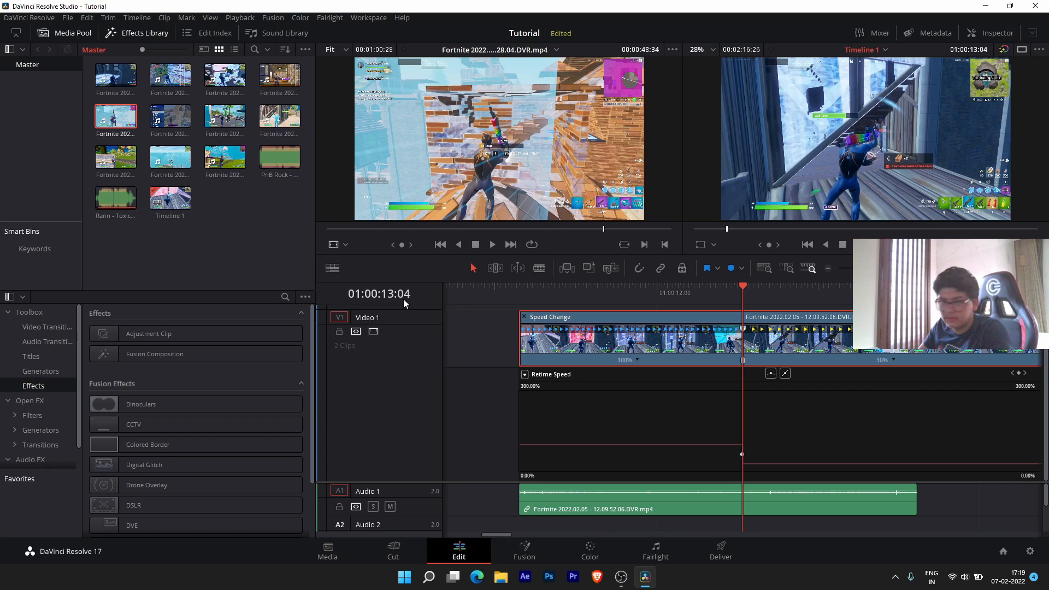
pyautogui.moveTo(743, 289); pyautogui.dragTo(798, 289)
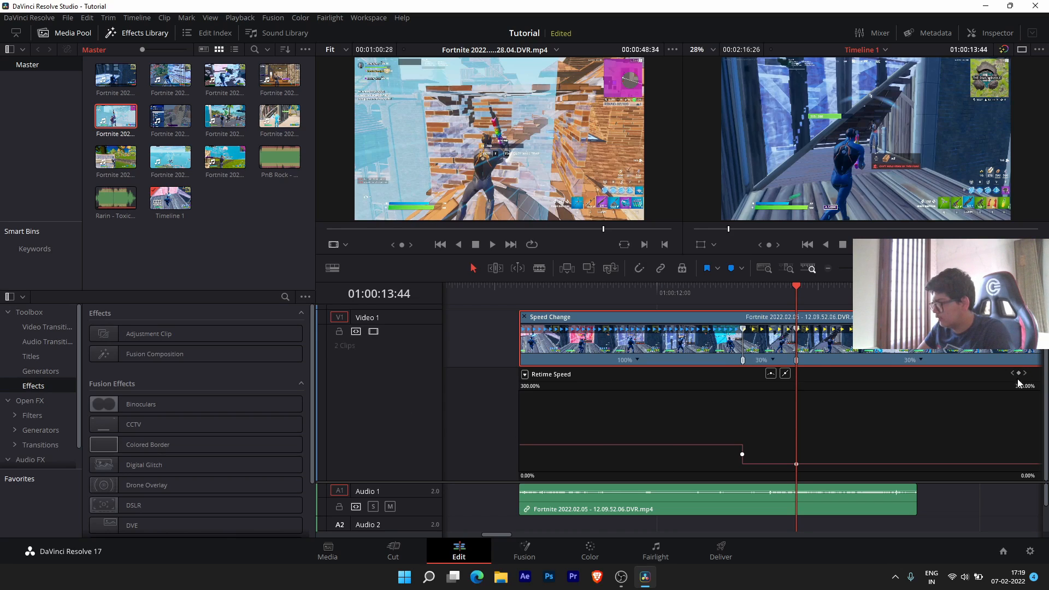
pyautogui.hscroll(3, 510, 535)
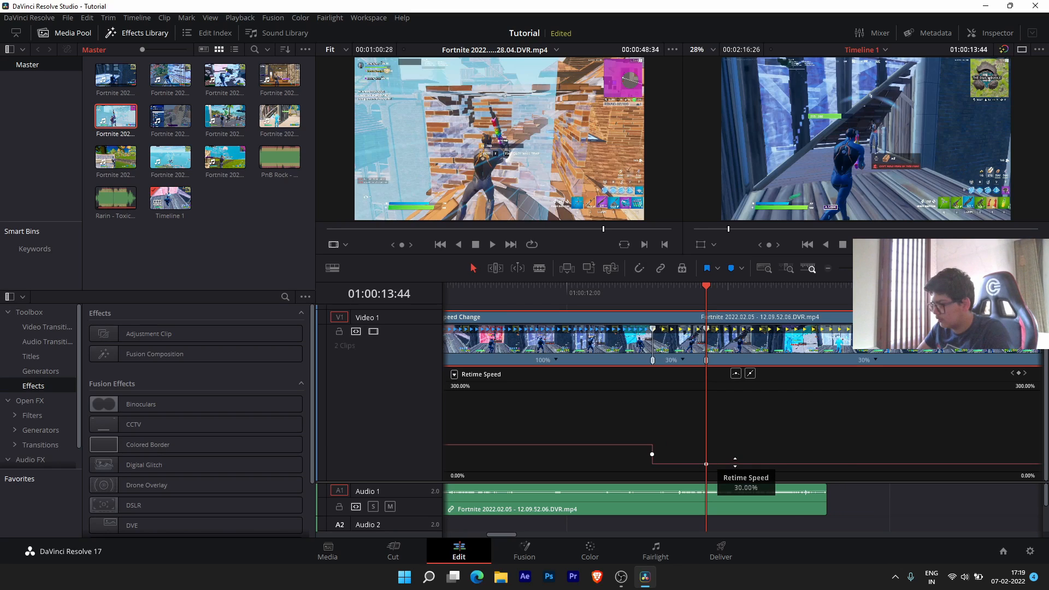
# - Ramp the speed back up after the 30% section, settle the last part at 50%, and trim the tail
pyautogui.moveTo(743, 464); pyautogui.dragTo(741, 90)
pyautogui.press('space')
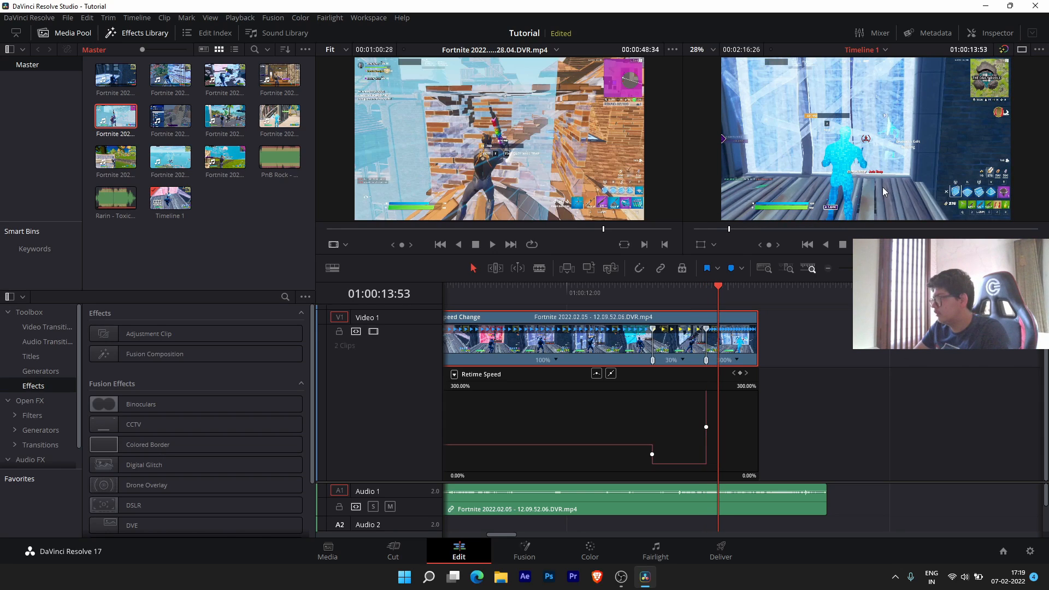
pyautogui.press('Left')
pyautogui.press('Left')
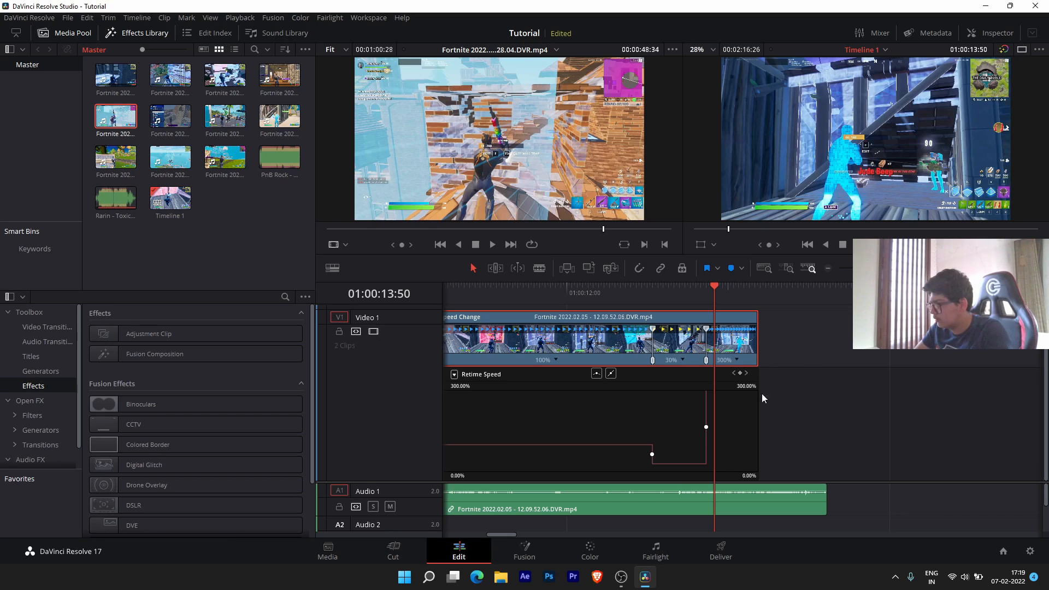
pyautogui.click(741, 374)
pyautogui.moveTo(744, 394); pyautogui.dragTo(758, 454)
pyautogui.moveTo(976, 354); pyautogui.dragTo(826, 354)
# - Make the 100%-to-30% speed keyframe smooth and stretch its handles into a gradual ease
pyautogui.click(715, 425)
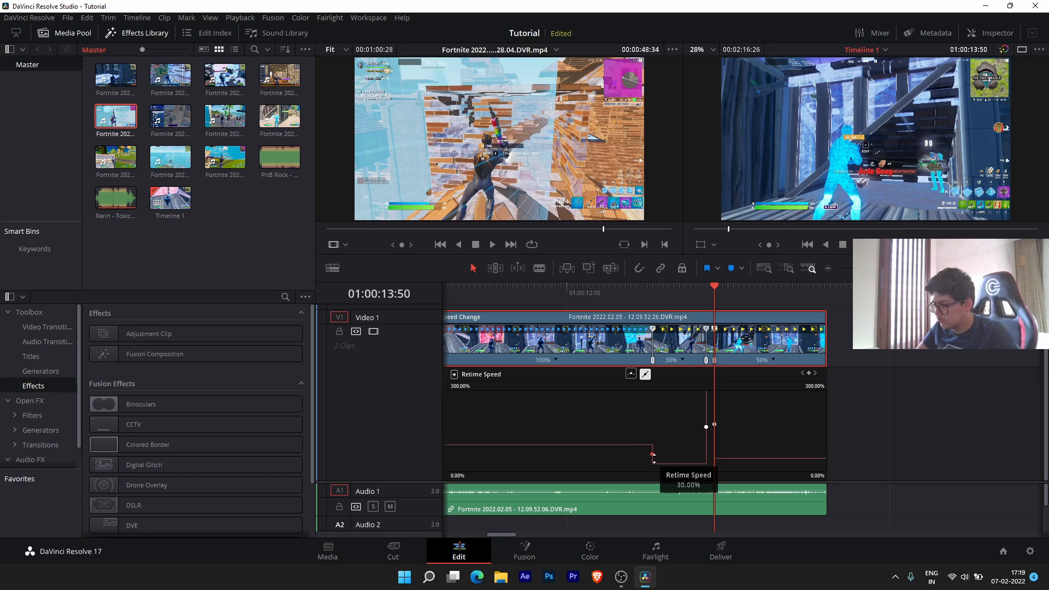
pyautogui.click(631, 376)
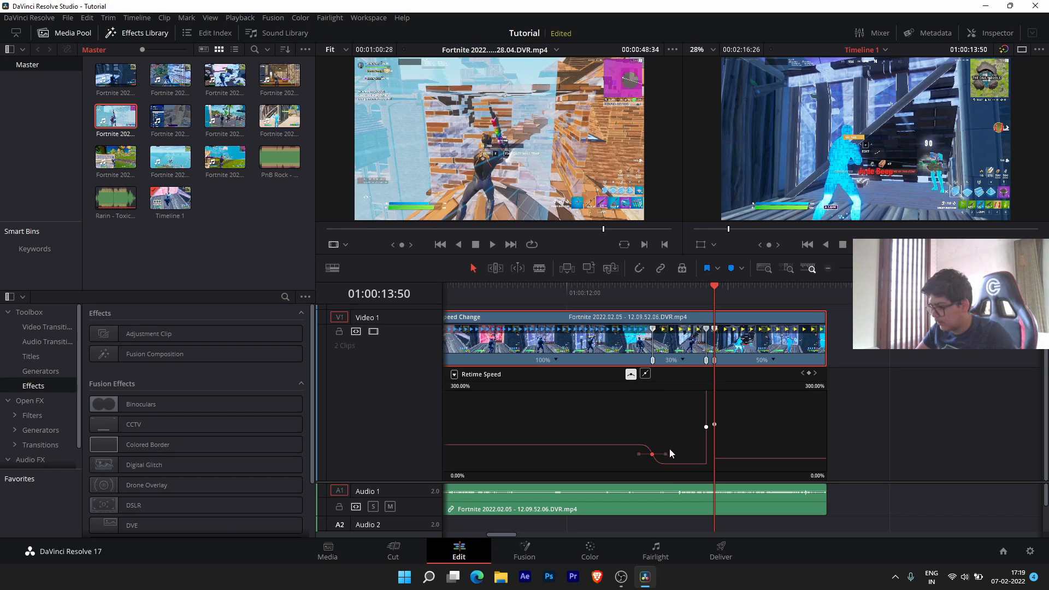
pyautogui.moveTo(666, 453)
pyautogui.mouseDown()
pyautogui.moveTo(703, 456)
pyautogui.moveTo(652, 457)
pyautogui.mouseUp()
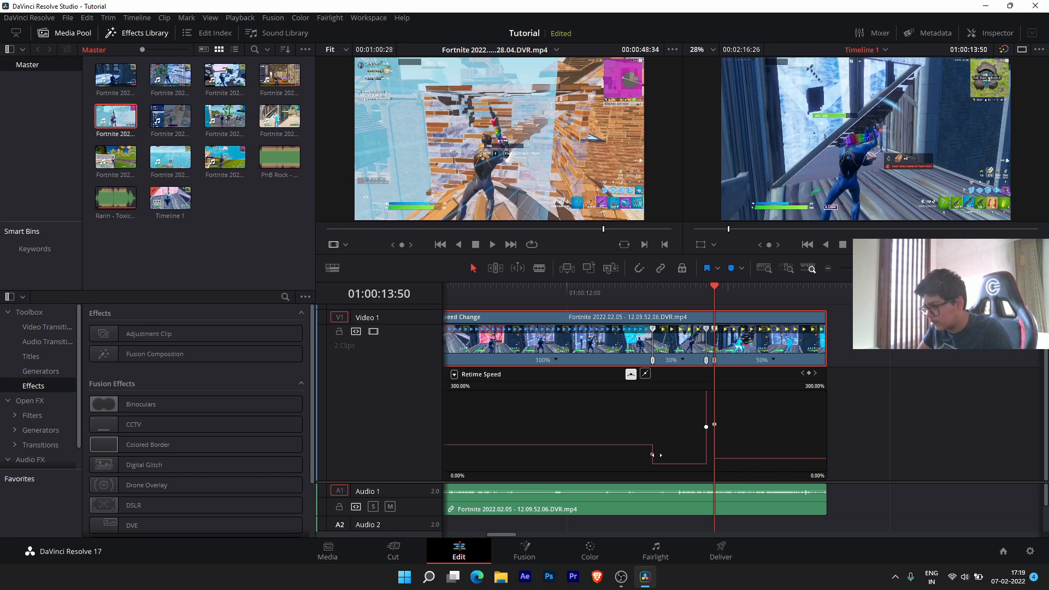
pyautogui.moveTo(654, 455); pyautogui.dragTo(635, 456)
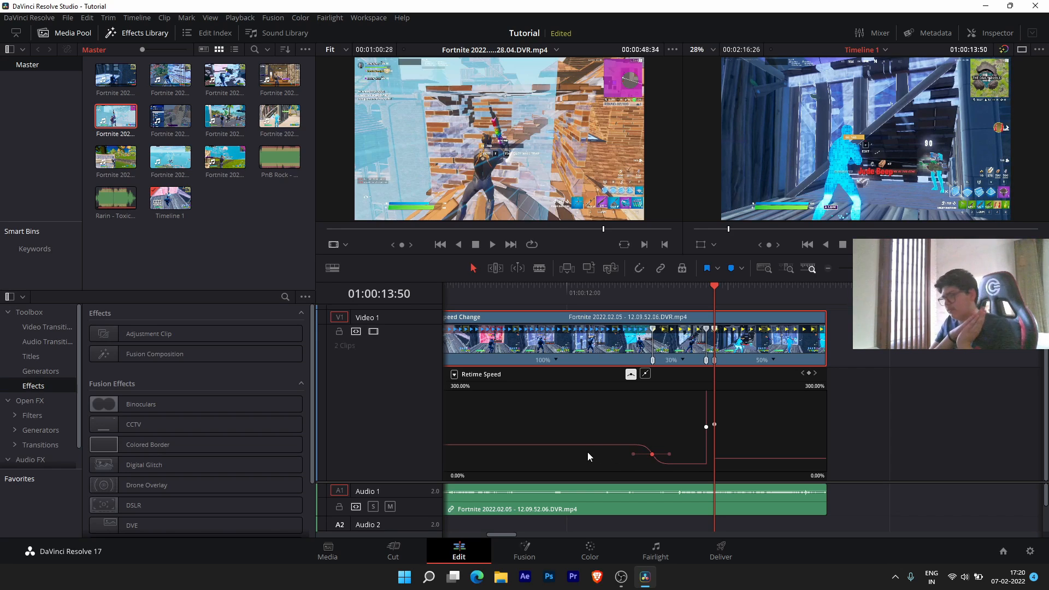
pyautogui.click(706, 427)
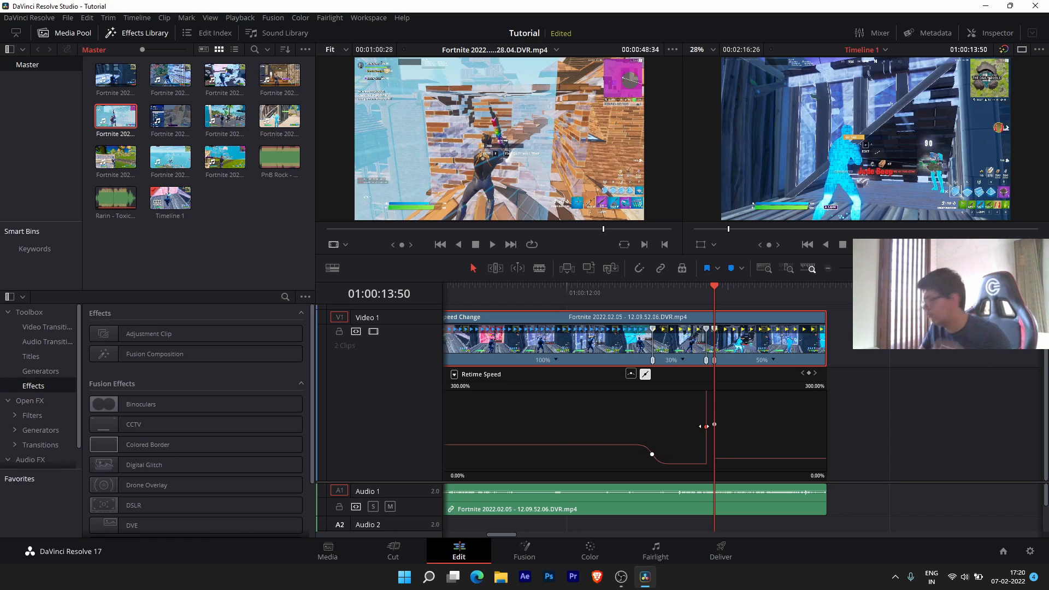
# - Replay the speed ramp, nudge the video clip earlier, and line its audio back up
pyautogui.click(532, 285)
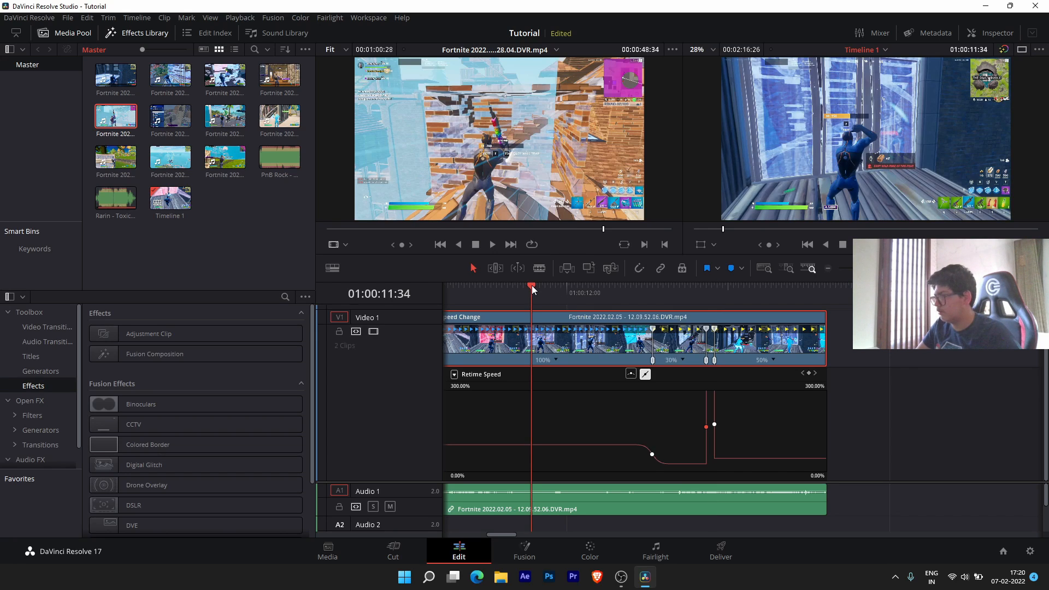
pyautogui.press('space')
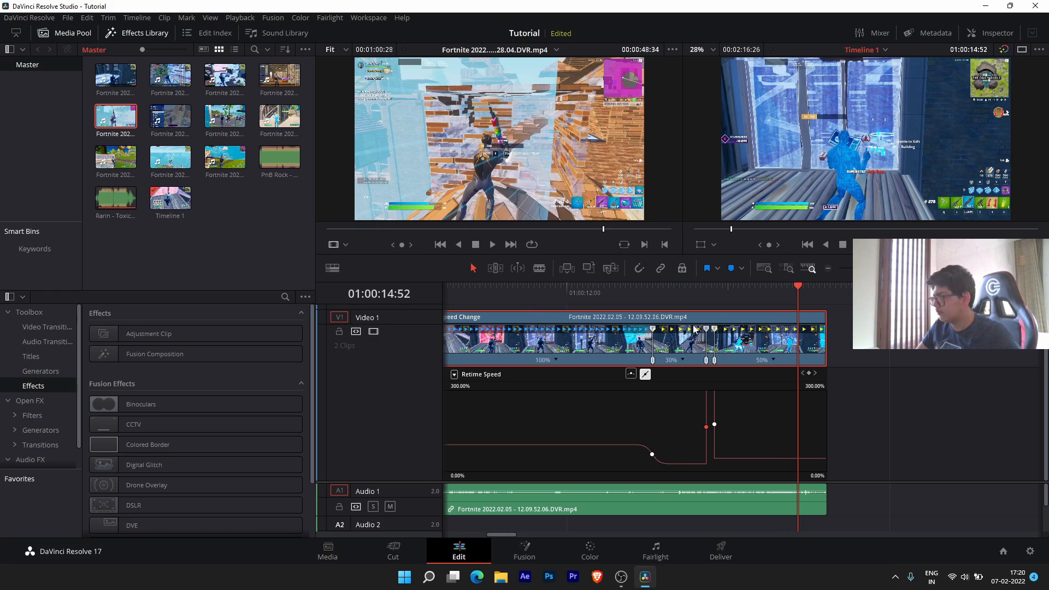
pyautogui.click(601, 290)
pyautogui.press('space')
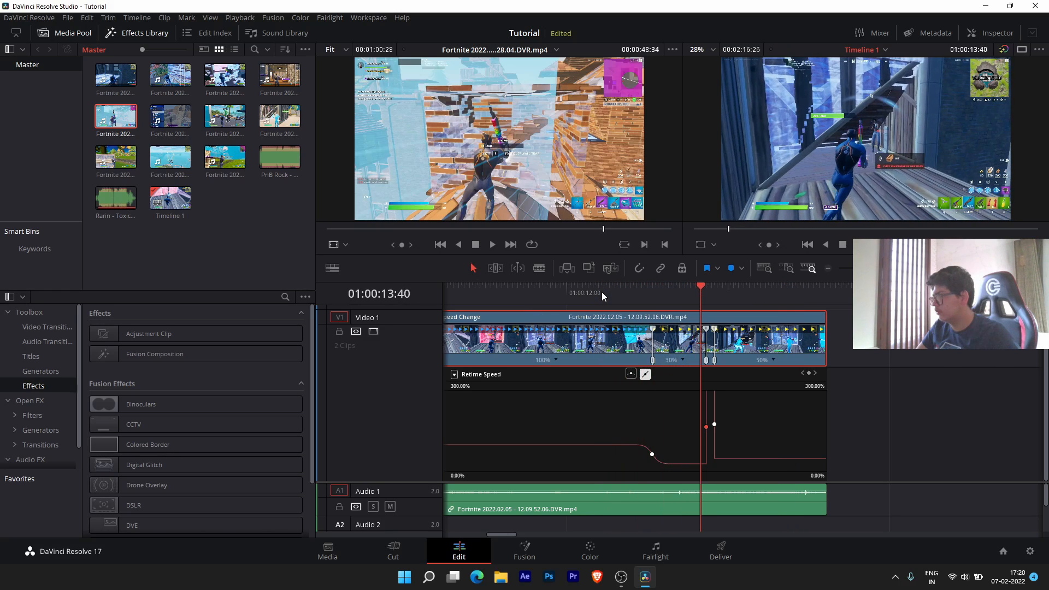
pyautogui.scroll(-2, 654, 385)
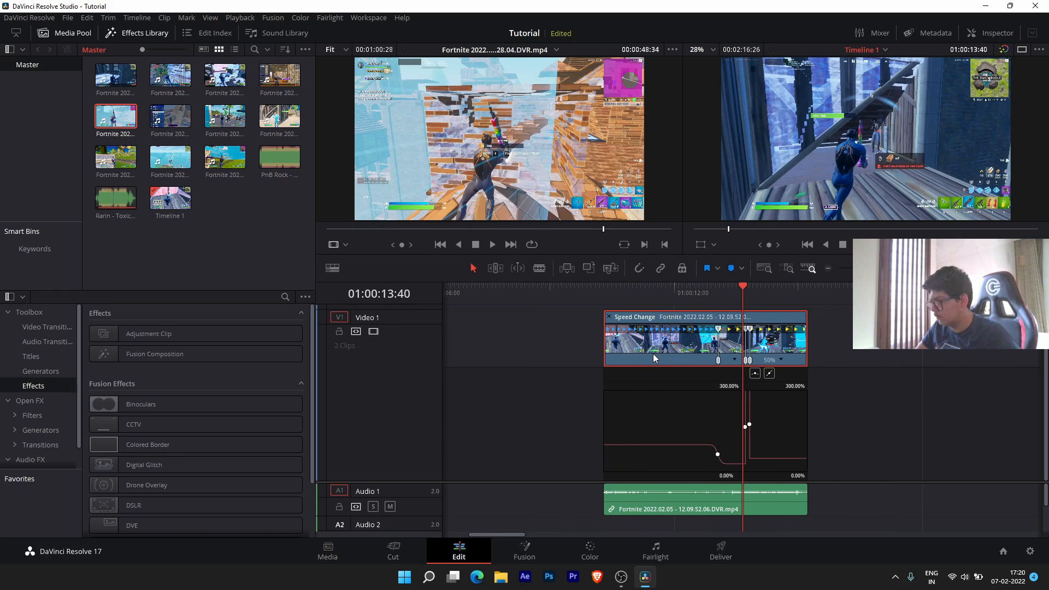
pyautogui.moveTo(650, 350); pyautogui.dragTo(640, 351)
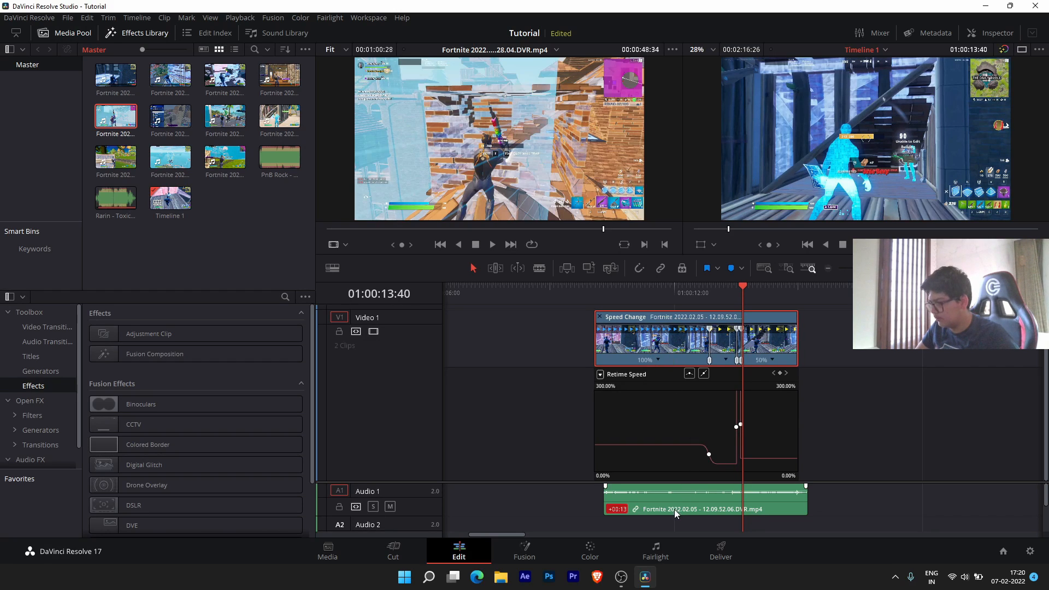
pyautogui.moveTo(676, 513); pyautogui.dragTo(665, 508)
# - Trim eight frames off the video clip's end and slide the audio to match
pyautogui.click(612, 291)
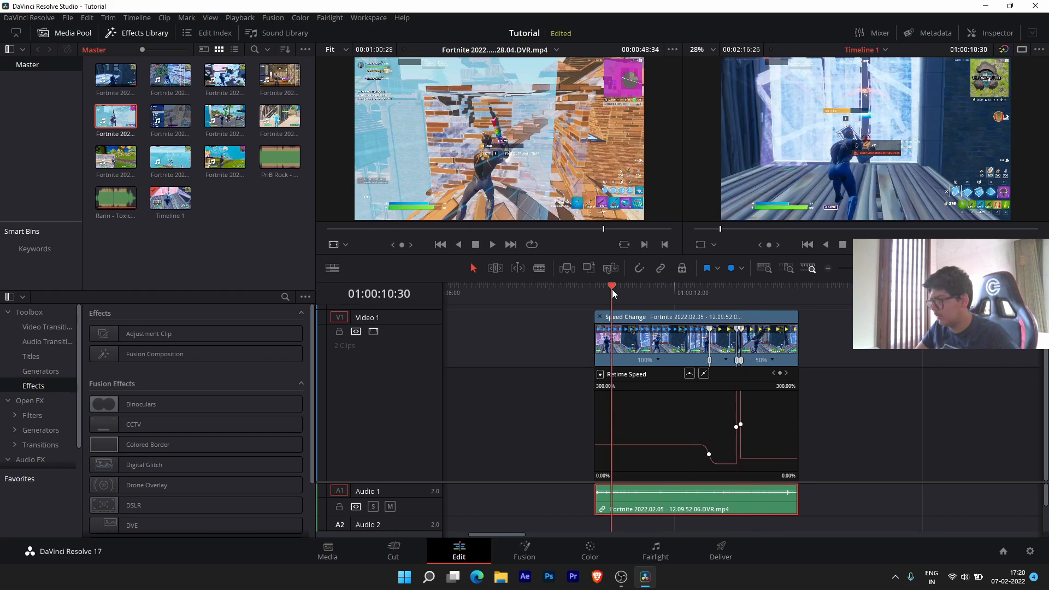
pyautogui.press('space')
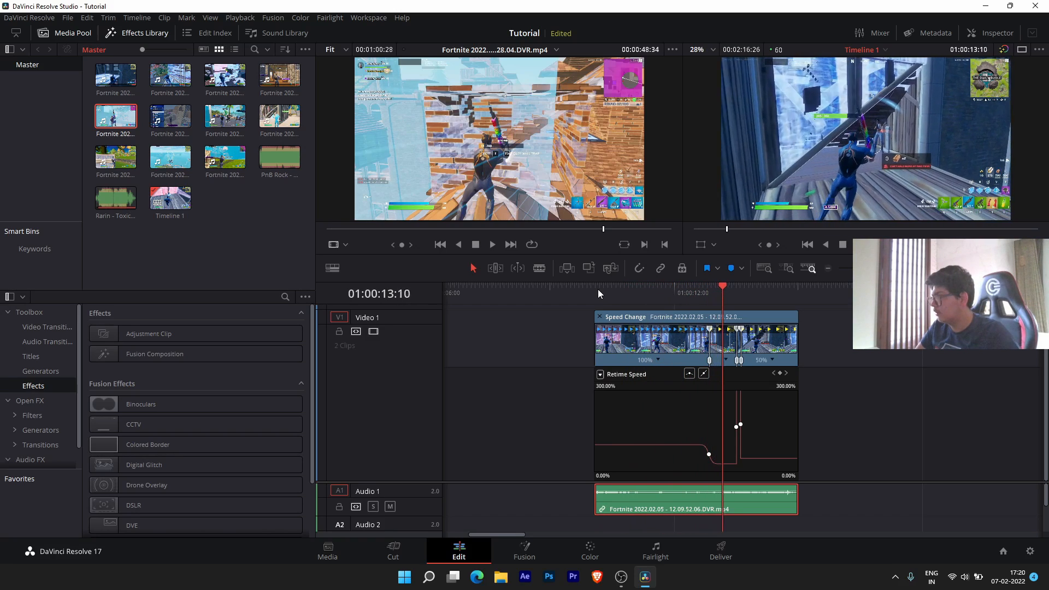
pyautogui.press('space')
pyautogui.click(632, 352)
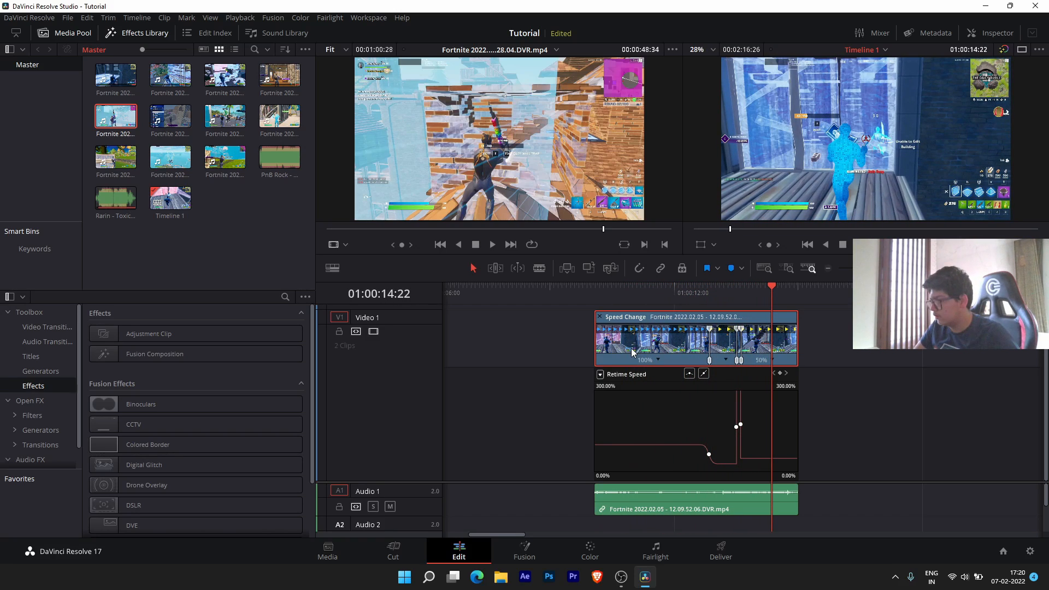
pyautogui.scroll(8, 632, 352)
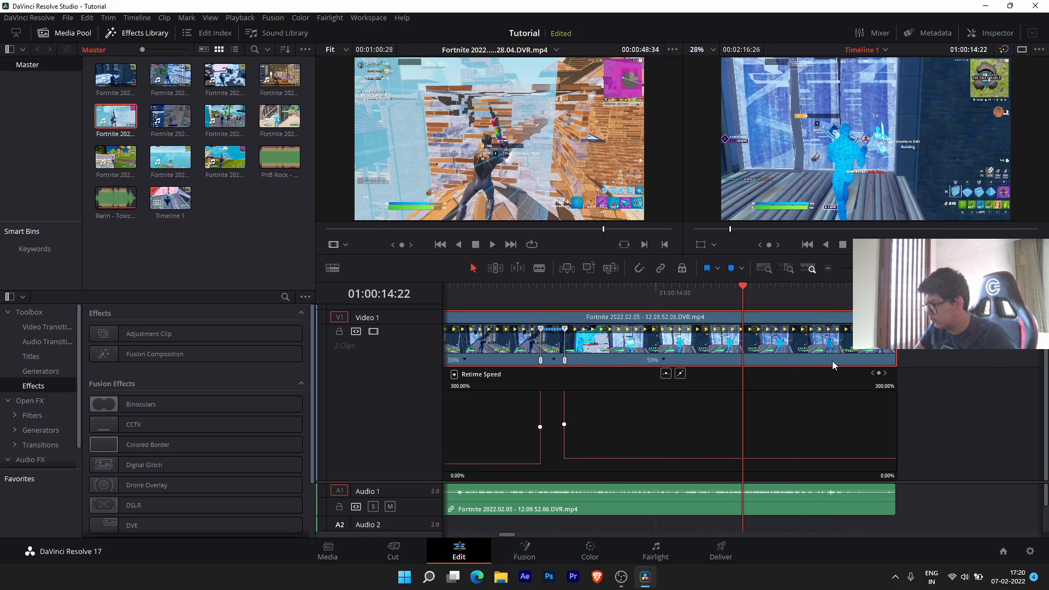
pyautogui.moveTo(830, 359); pyautogui.dragTo(802, 360)
pyautogui.moveTo(815, 511); pyautogui.dragTo(783, 500)
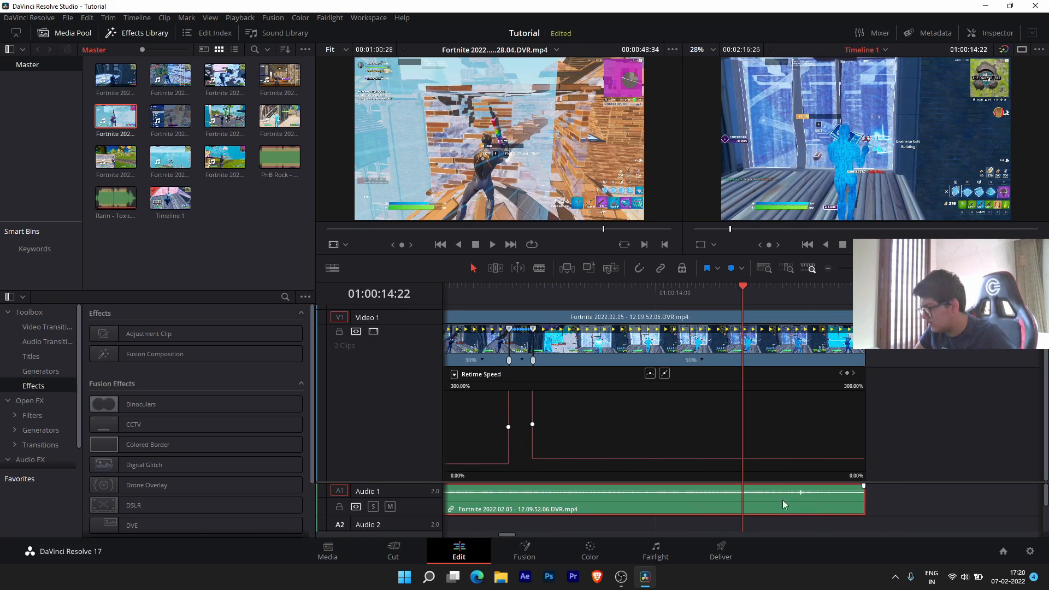
# - Play back the shortened speed-ramped clip to check the audio stays in sync
pyautogui.click(461, 293)
pyautogui.press('space')
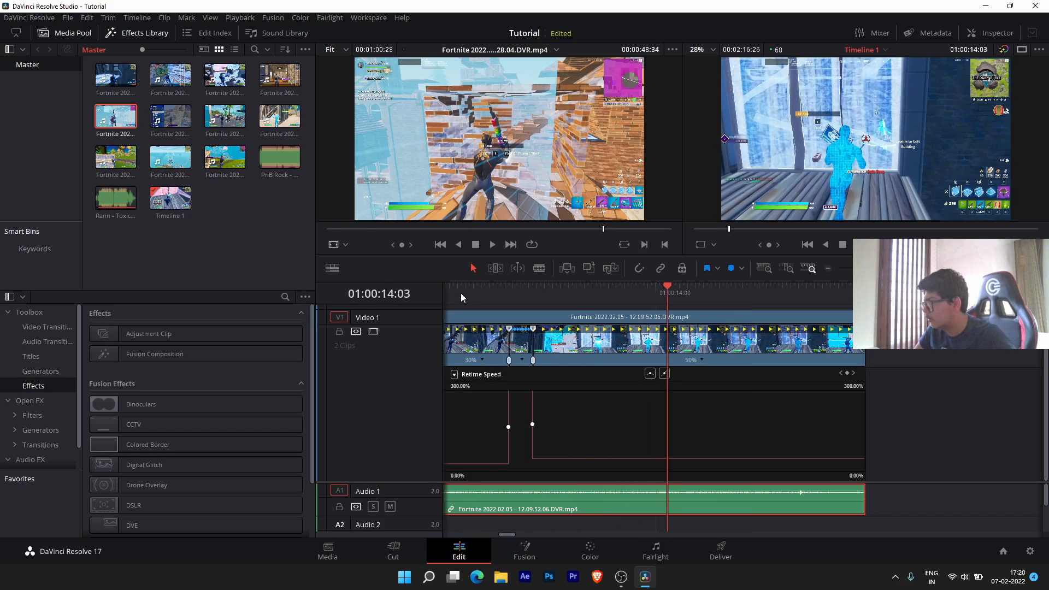
pyautogui.press('space')
pyautogui.scroll(-1, 582, 347)
pyautogui.scroll(-2, 582, 347)
pyautogui.click(518, 290)
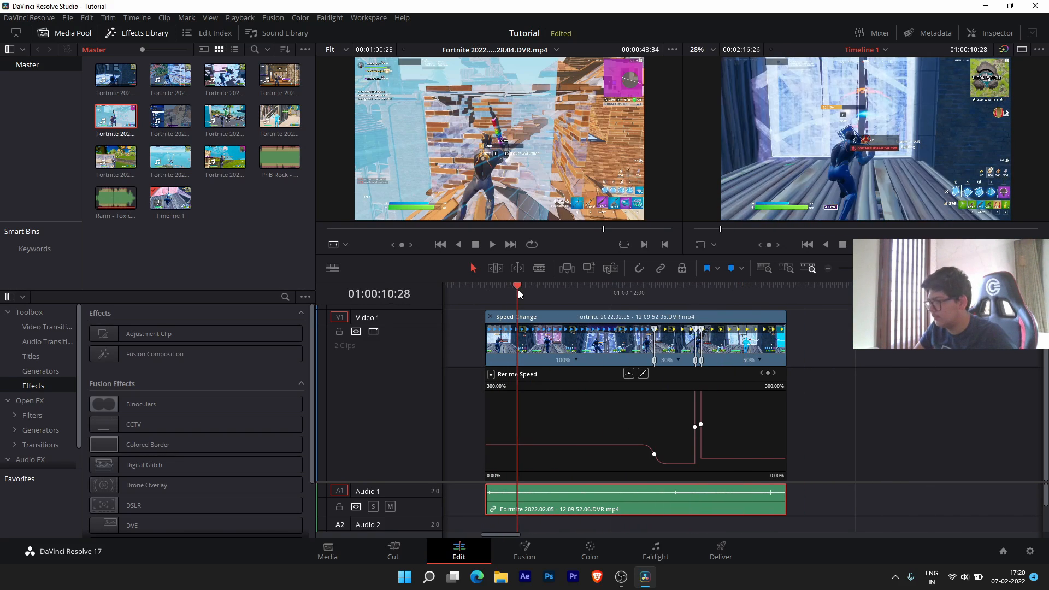
pyautogui.press('space')
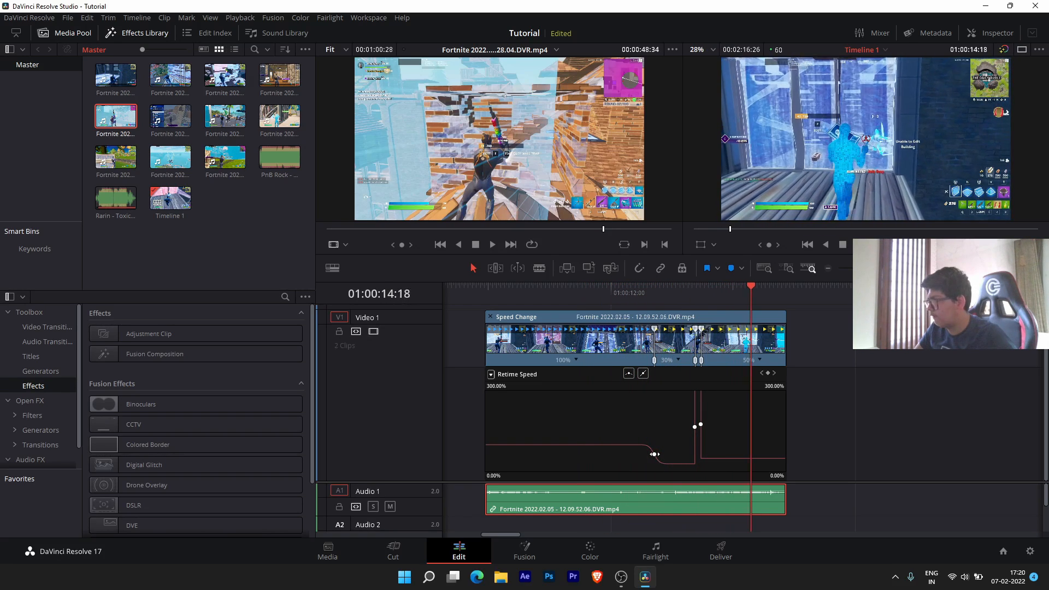
pyautogui.press('space')
pyautogui.scroll(-4, 858, 359)
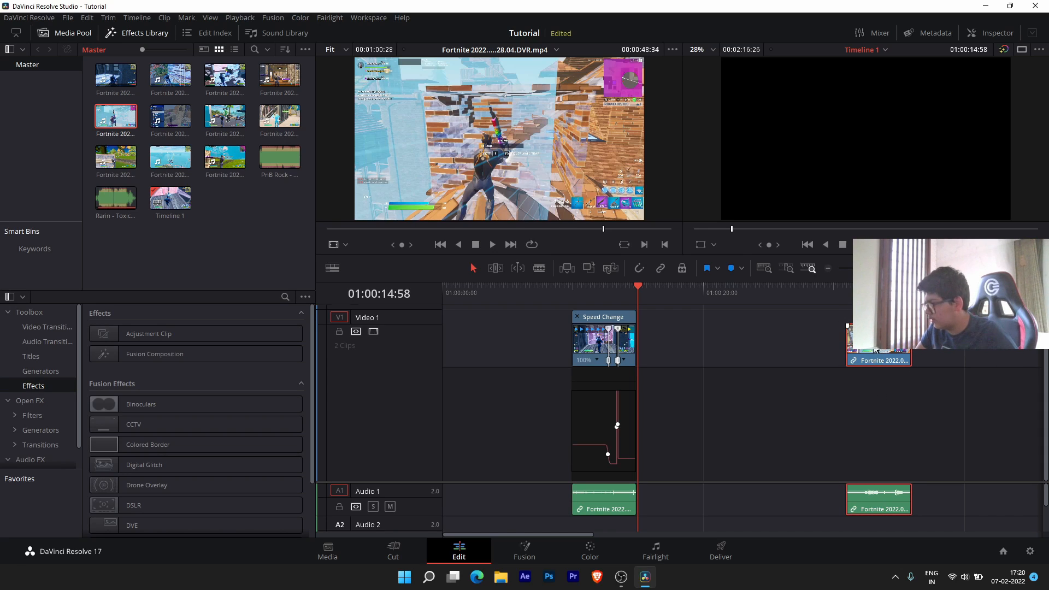
# - Move the second Fortnite clip toward the first and hide the retime curve and speed controls
pyautogui.moveTo(876, 345); pyautogui.dragTo(672, 343)
pyautogui.scroll(5, 664, 391)
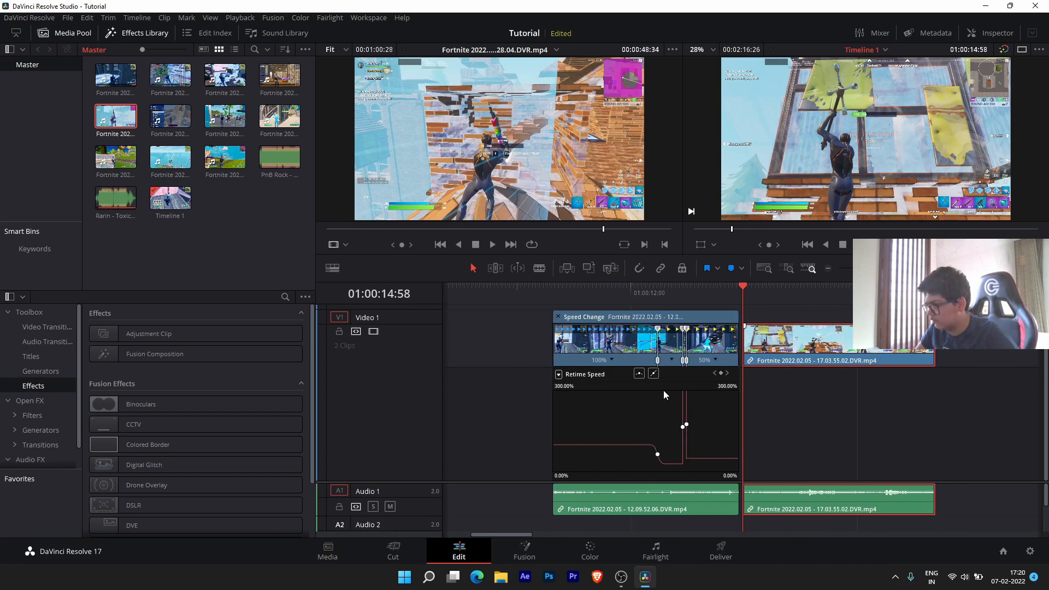
pyautogui.scroll(-3, 664, 391)
pyautogui.click(681, 350)
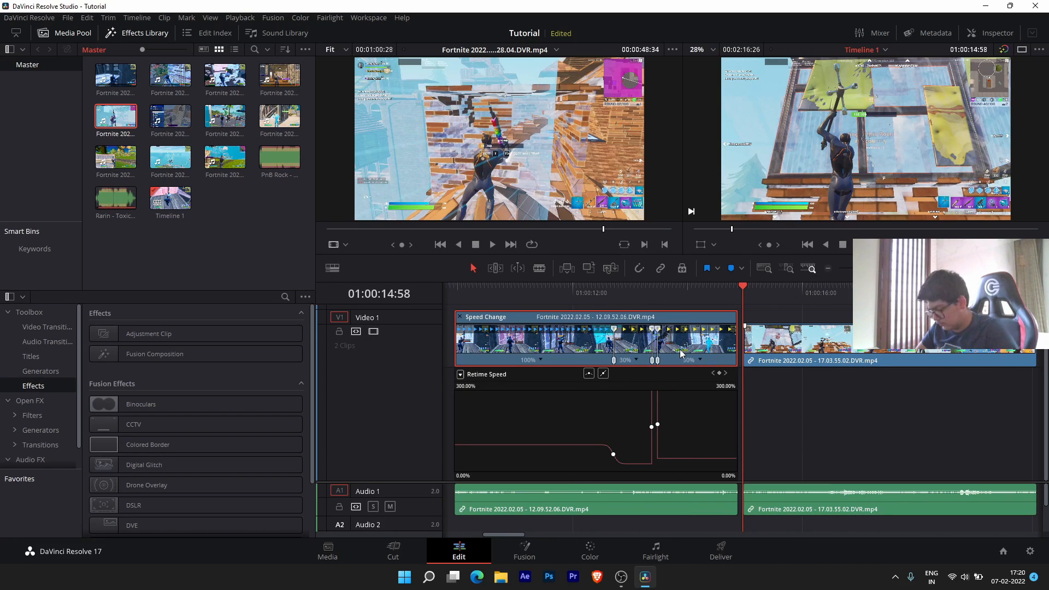
pyautogui.hotkey('shift', 'c')
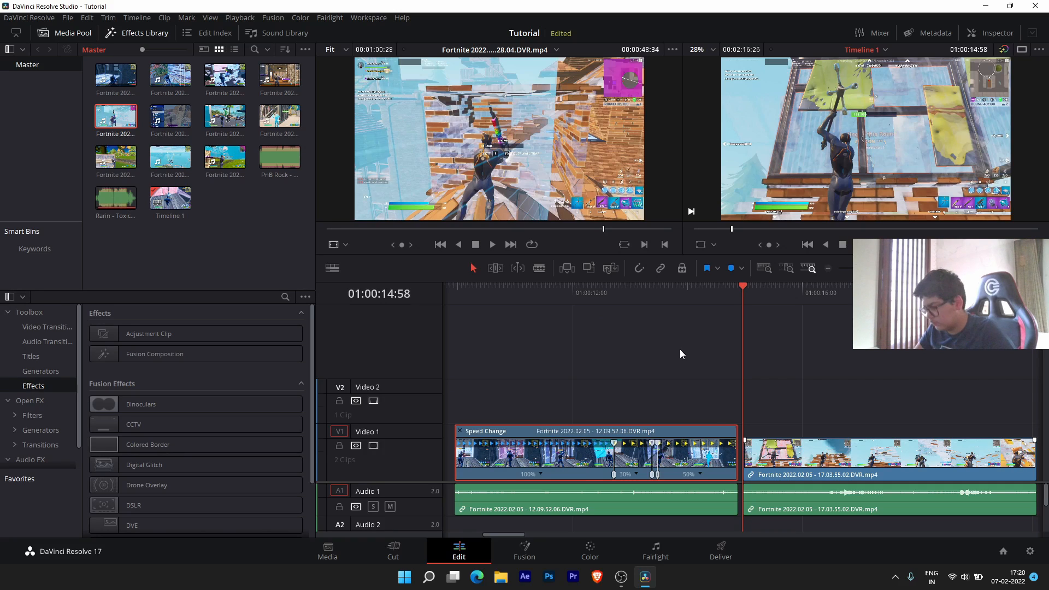
pyautogui.hotkey('ctrl', 'r')
# - Butt the 17.03.55.02 clip against the speed-ramped clip and show its Inspector transform settings
pyautogui.scroll(-3, 419, 481)
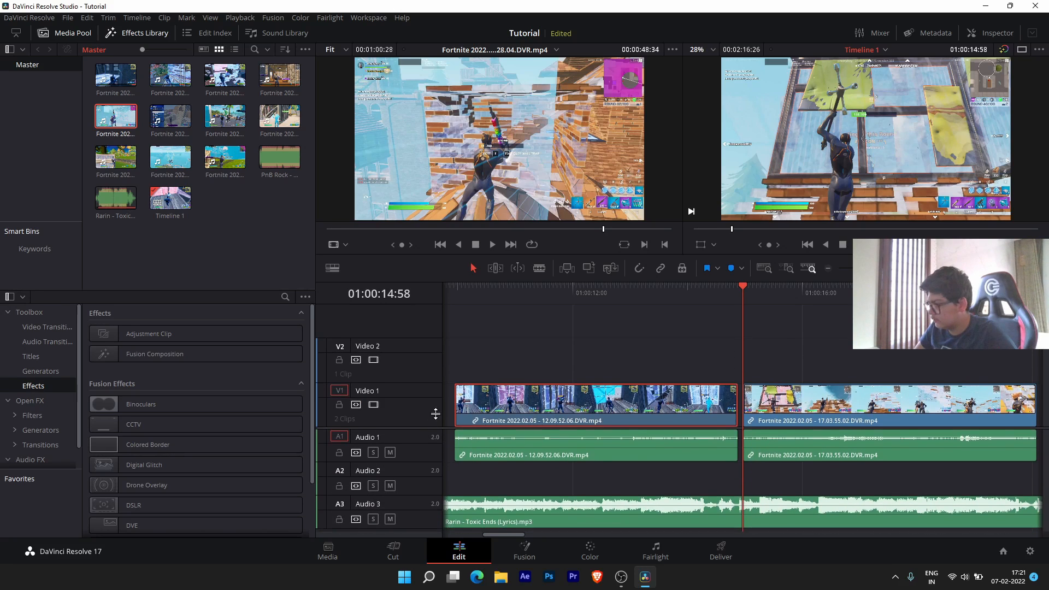
pyautogui.moveTo(859, 404); pyautogui.dragTo(857, 401)
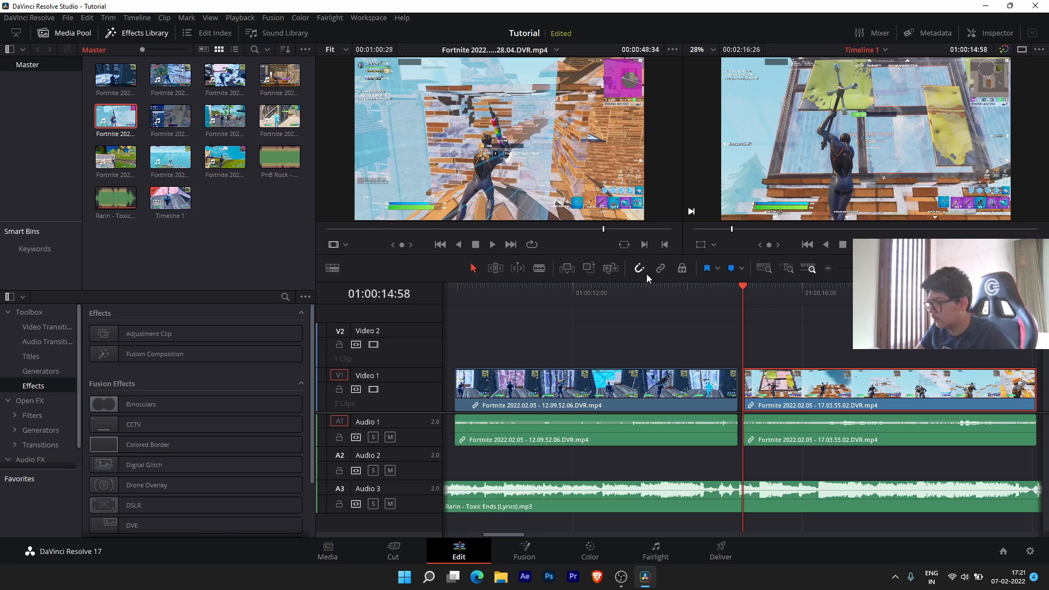
pyautogui.moveTo(814, 392); pyautogui.dragTo(802, 423)
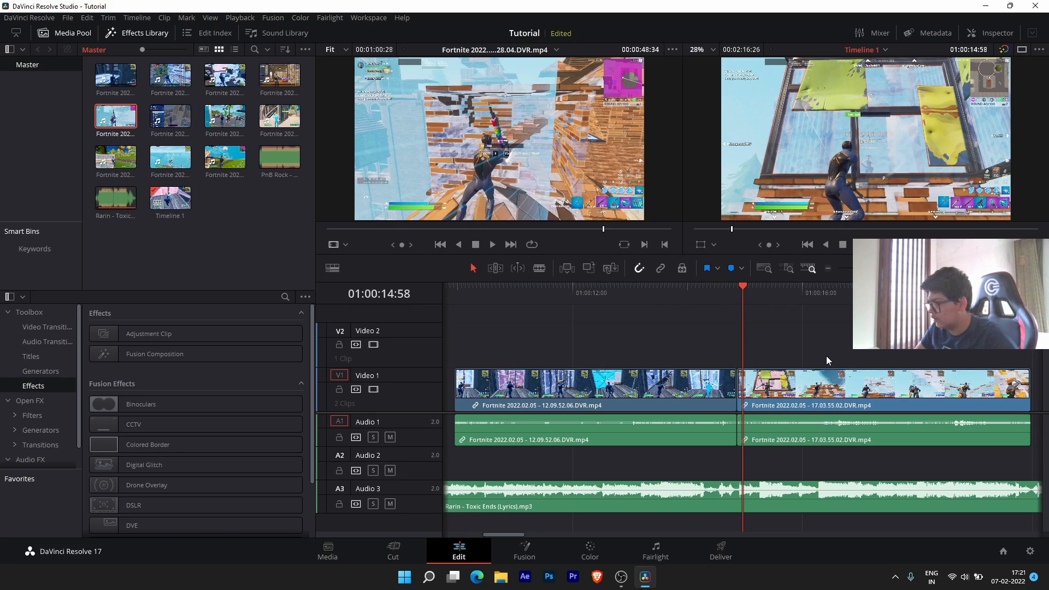
pyautogui.click(826, 355)
pyautogui.moveTo(749, 297); pyautogui.dragTo(770, 306)
pyautogui.click(814, 399)
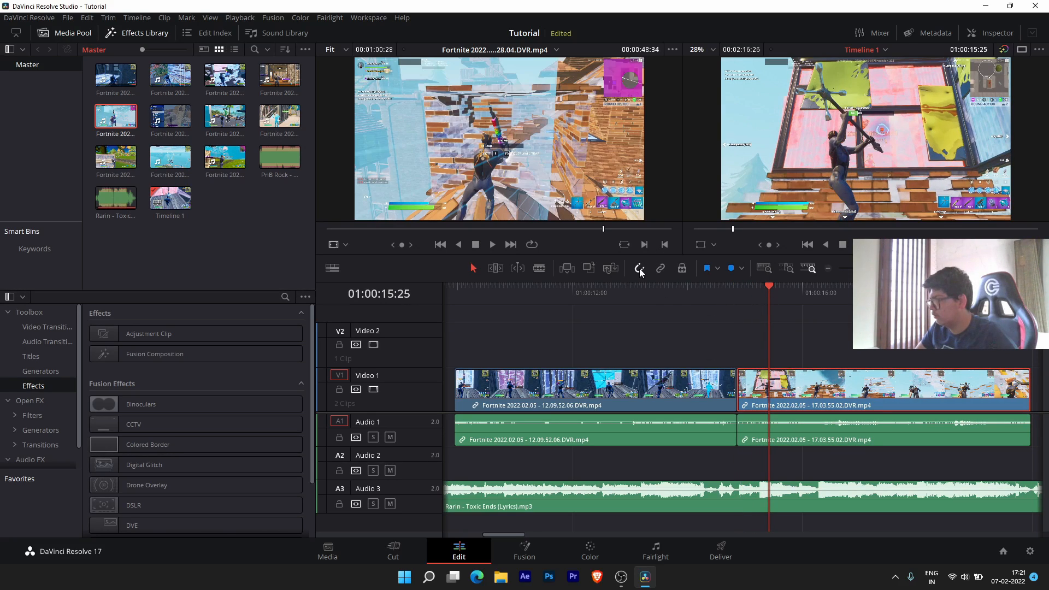
pyautogui.moveTo(772, 286); pyautogui.dragTo(778, 288)
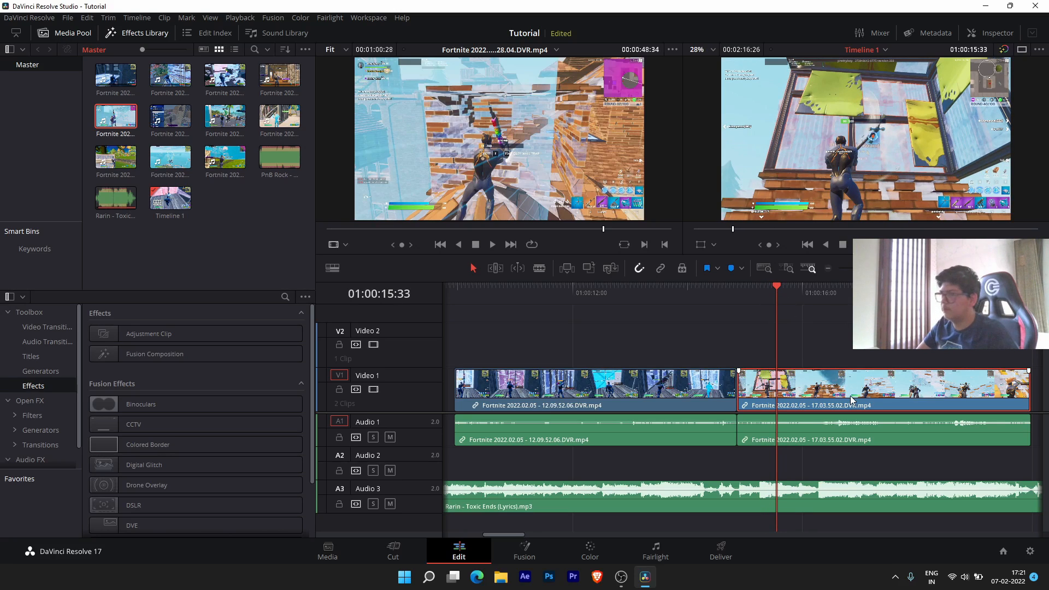
pyautogui.click(988, 35)
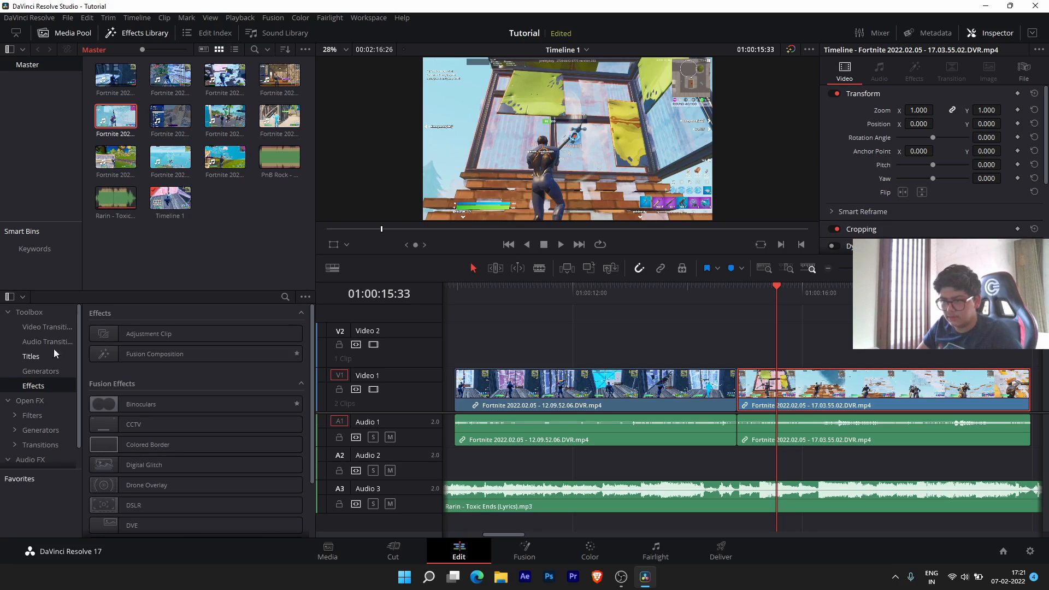
# - Apply the Twixtor Open FX effect to the second clip on Video 1
pyautogui.click(41, 403)
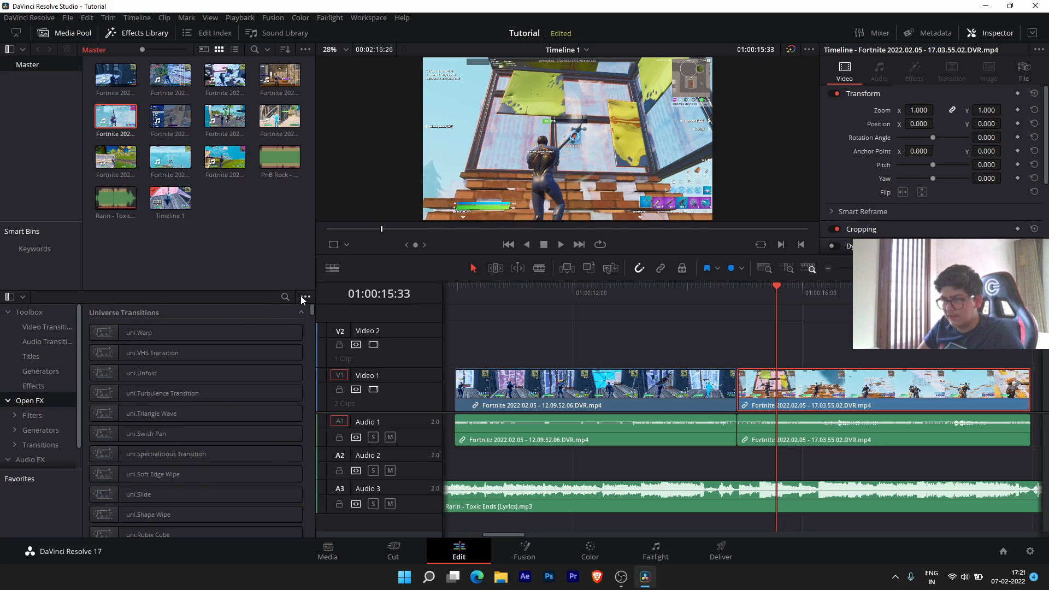
pyautogui.click(285, 297)
pyautogui.write('twi')
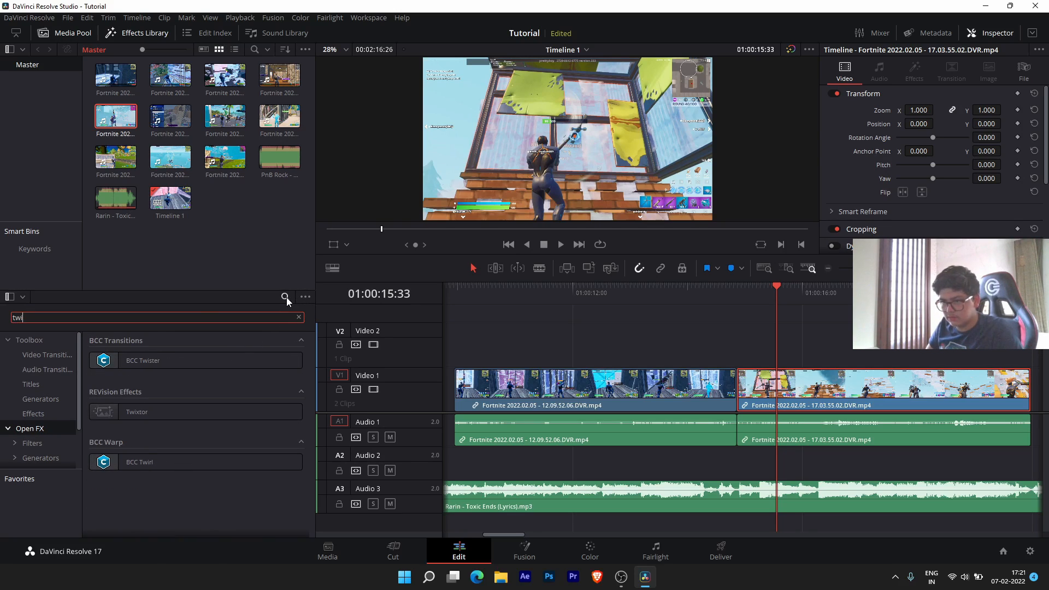
pyautogui.moveTo(151, 412); pyautogui.dragTo(795, 382)
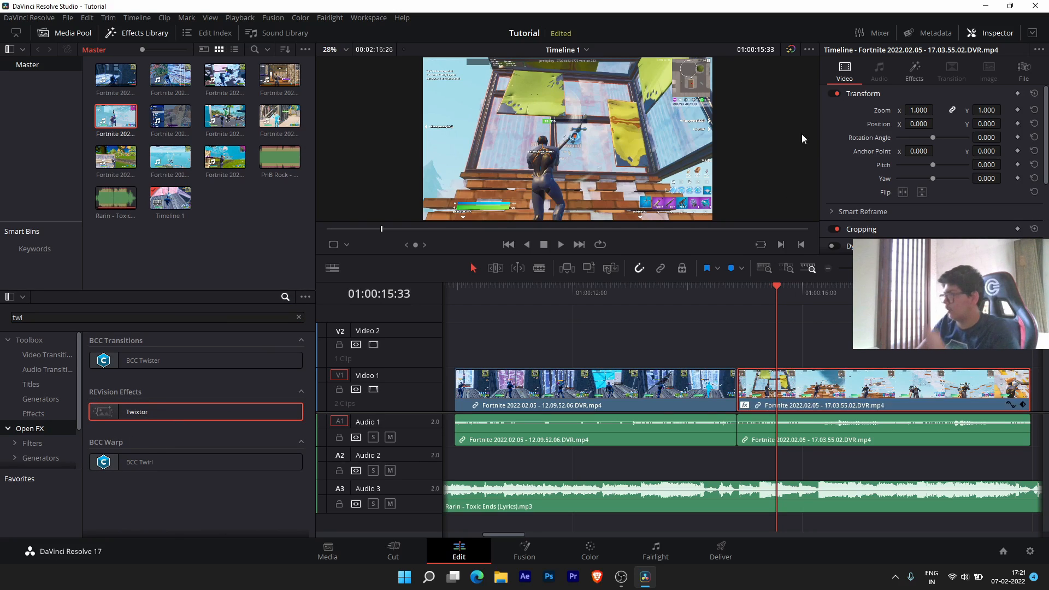
# - Turn Twixtor's Use GPU on and keep its Time Remap mode at Speed
pyautogui.click(914, 71)
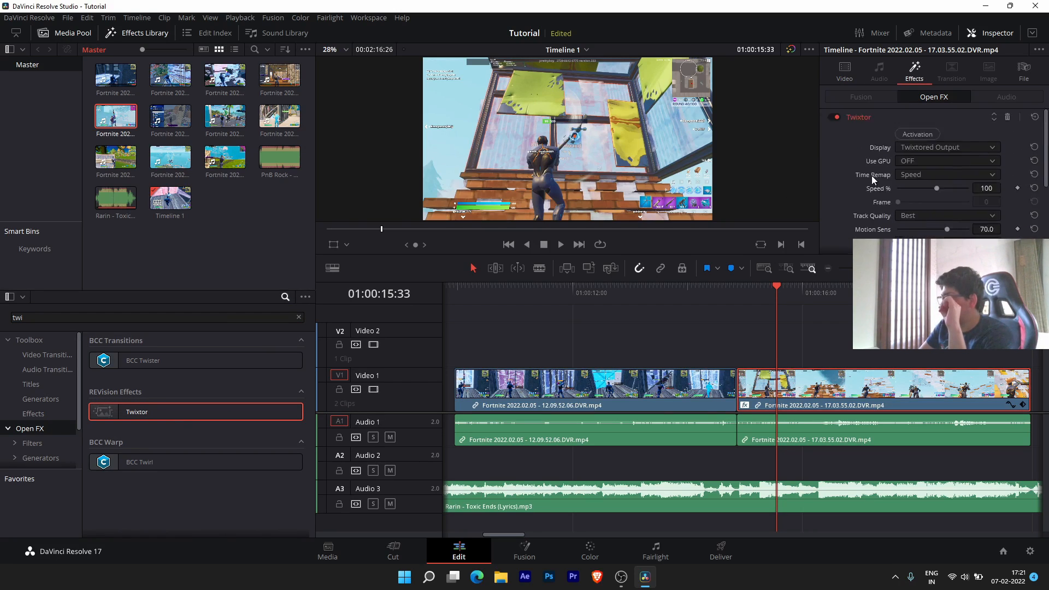
pyautogui.click(940, 161)
pyautogui.click(928, 188)
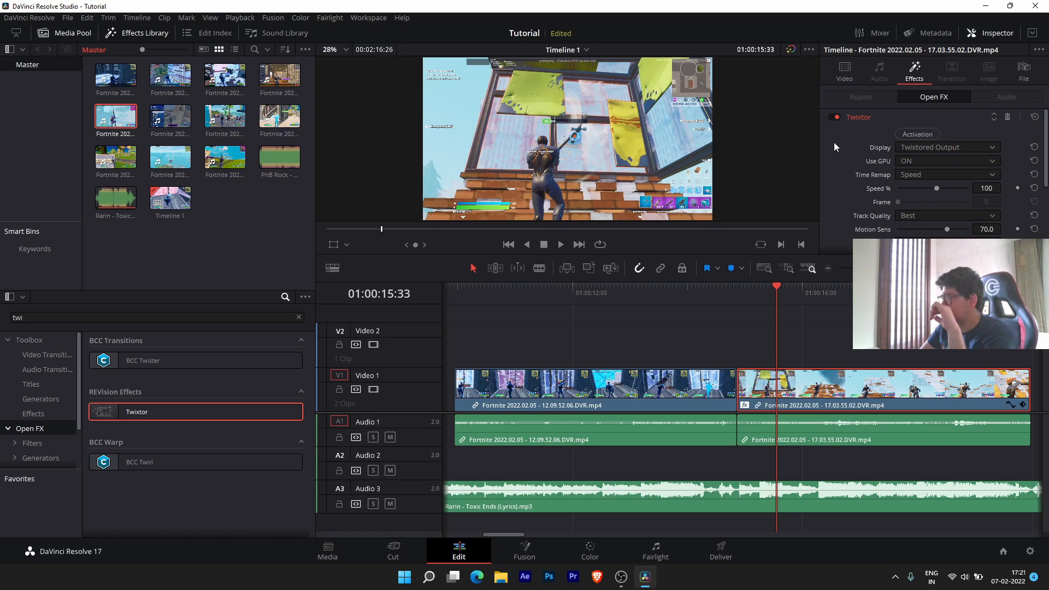
pyautogui.scroll(-2, 864, 167)
pyautogui.click(910, 143)
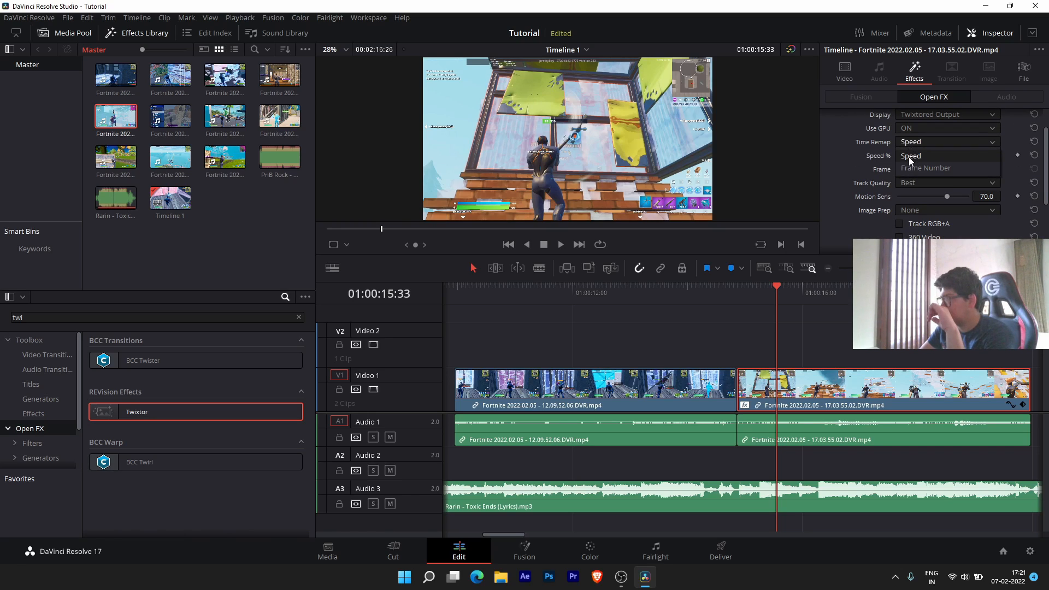
pyautogui.click(911, 157)
# - Scrub the playhead from 01:00:16:53 to 01:00:17:28 to check the clip
pyautogui.moveTo(777, 293); pyautogui.dragTo(853, 294)
pyautogui.scroll(5, 834, 392)
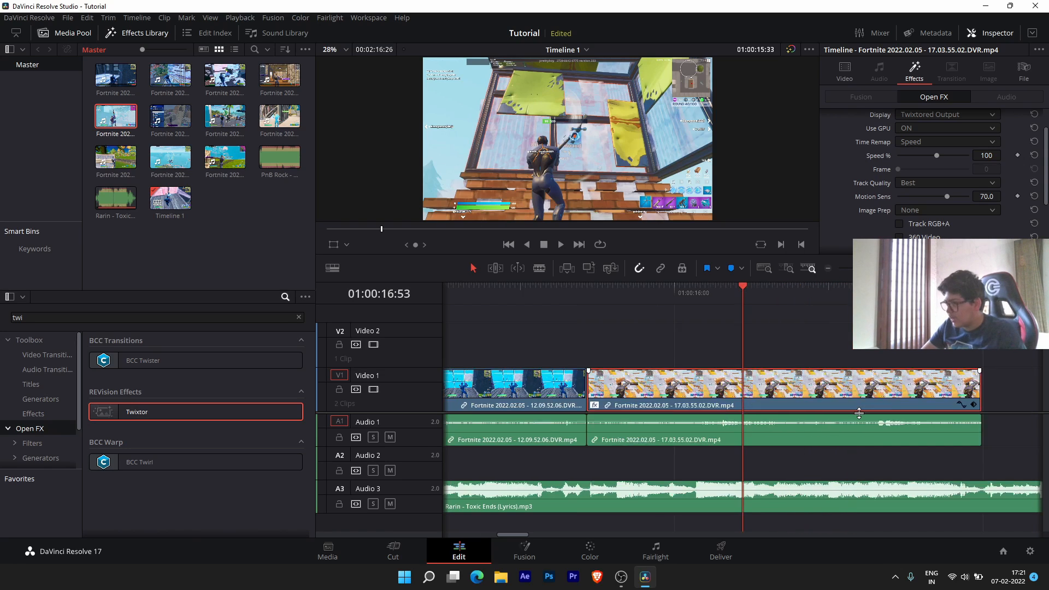
pyautogui.scroll(-3, 859, 414)
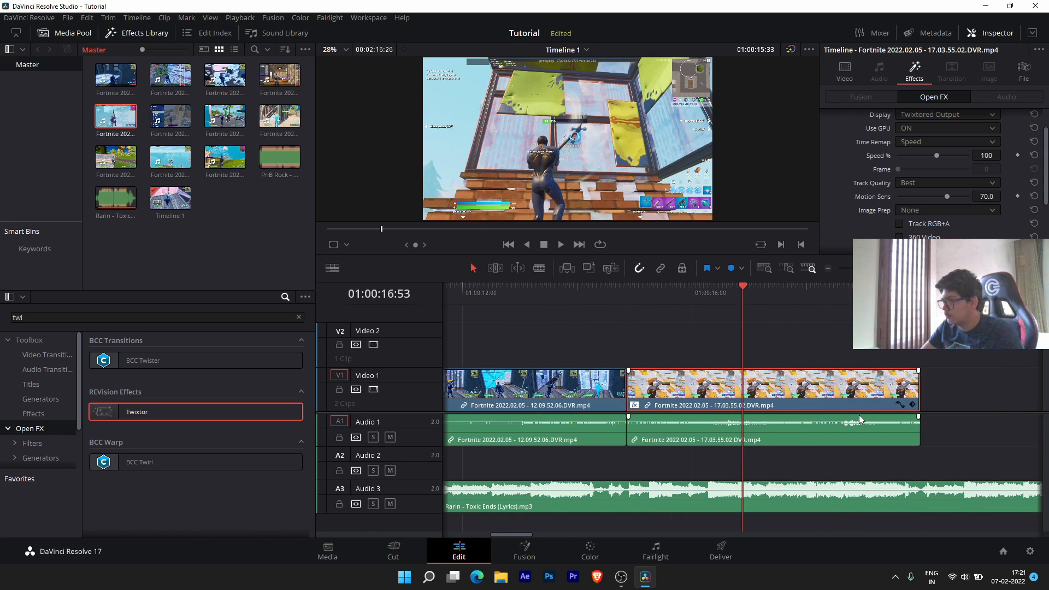
pyautogui.moveTo(754, 295); pyautogui.dragTo(776, 291)
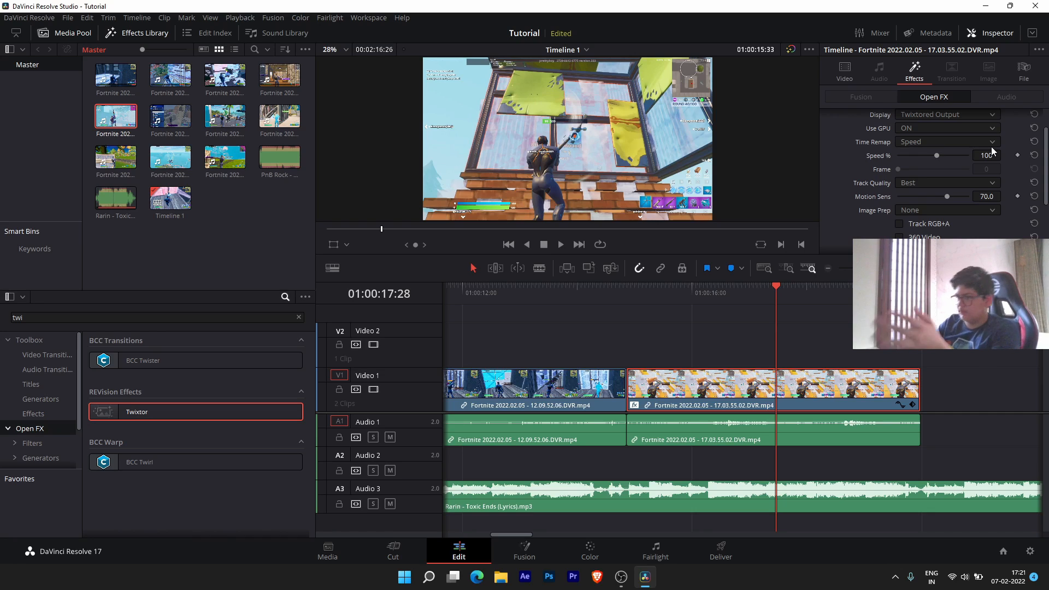
pyautogui.scroll(-10, 726, 485)
# - Drag the Video 2 clip left and down onto Video 1, right after the previous clip
pyautogui.scroll(2, 761, 306)
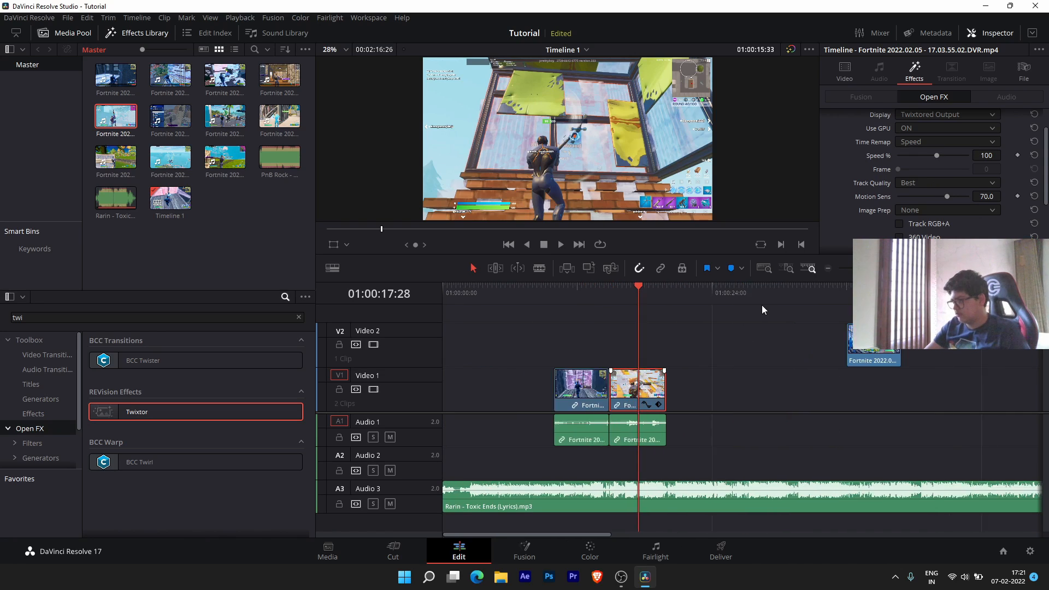
pyautogui.scroll(-3, 765, 313)
pyautogui.moveTo(741, 293); pyautogui.dragTo(739, 293)
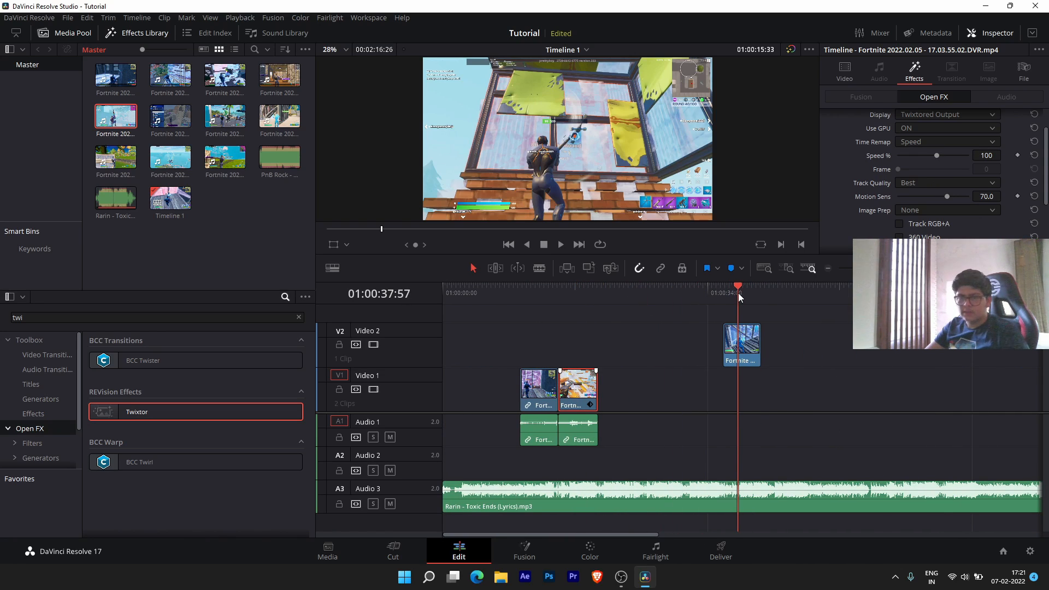
pyautogui.moveTo(746, 333); pyautogui.dragTo(623, 333)
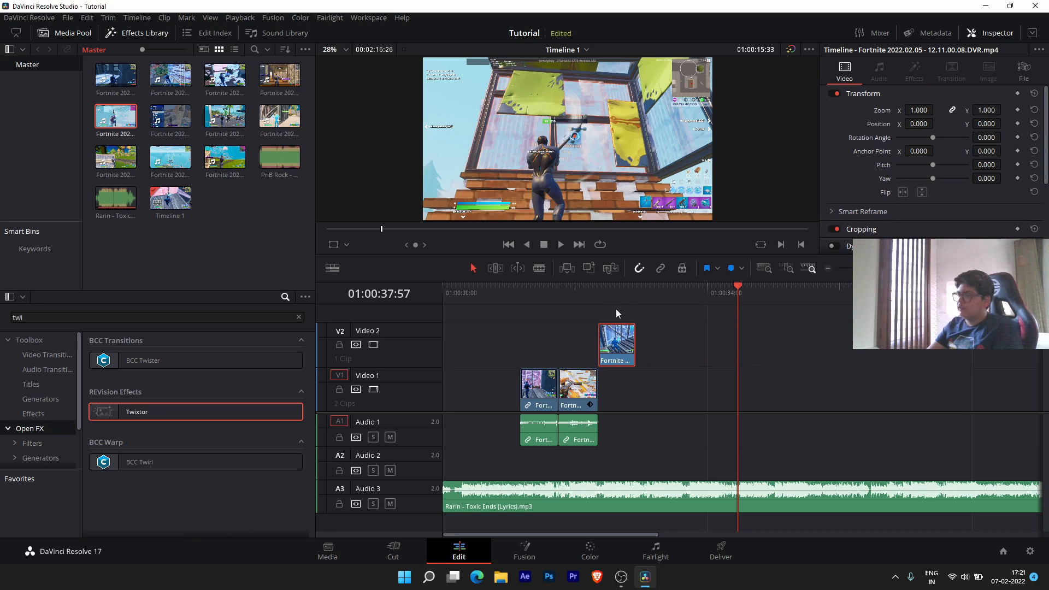
pyautogui.click(616, 295)
pyautogui.scroll(6, 627, 365)
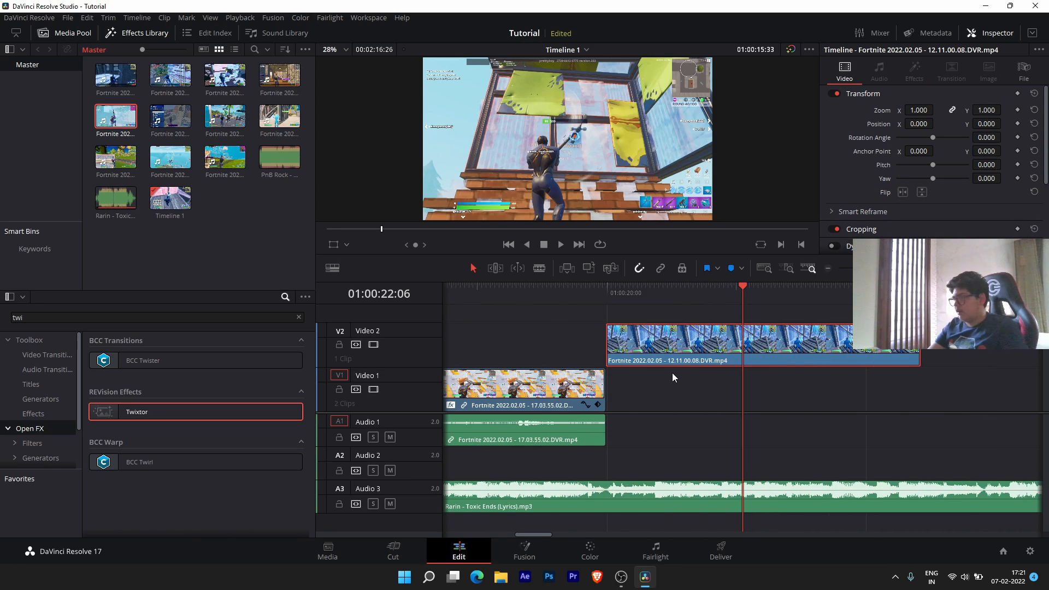
pyautogui.scroll(-1, 672, 373)
pyautogui.moveTo(692, 356); pyautogui.dragTo(694, 404)
pyautogui.moveTo(549, 294); pyautogui.dragTo(515, 296)
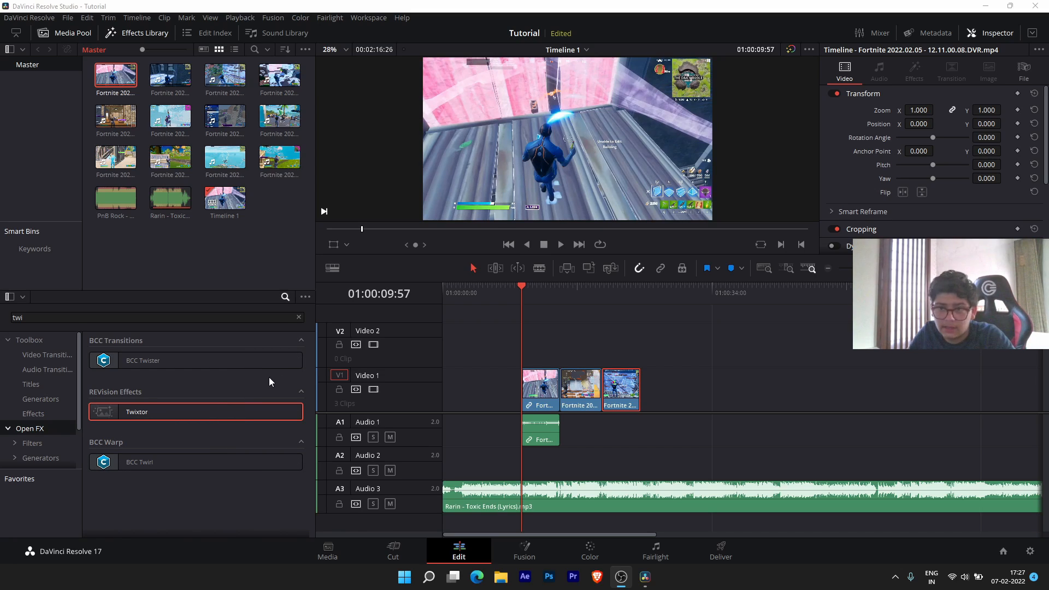
# - Play the three-clip sequence from 01:00:09:57 to review it
pyautogui.click(533, 292)
pyautogui.click(536, 386)
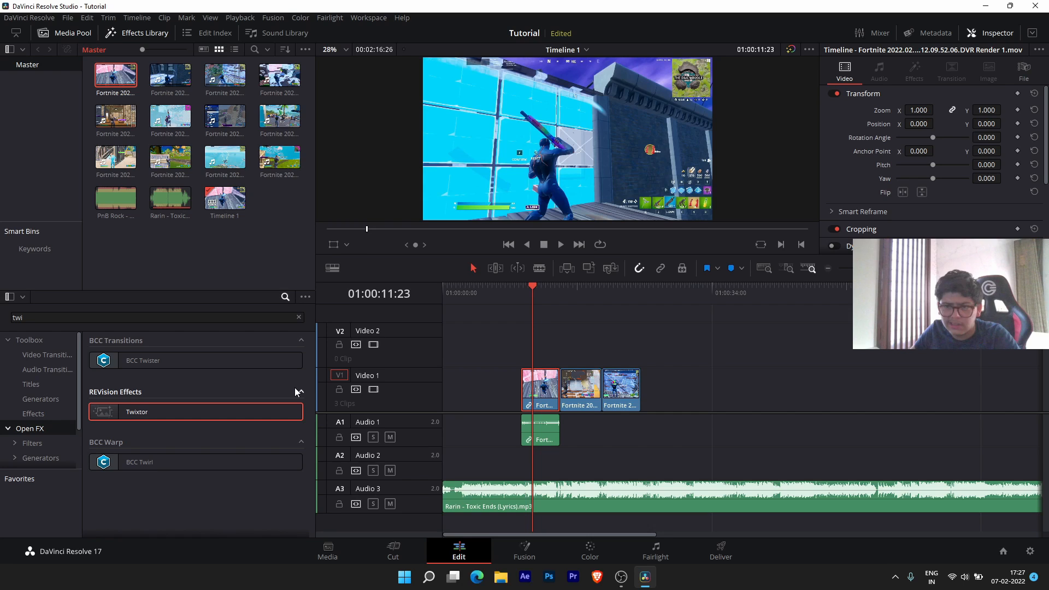
pyautogui.click(522, 290)
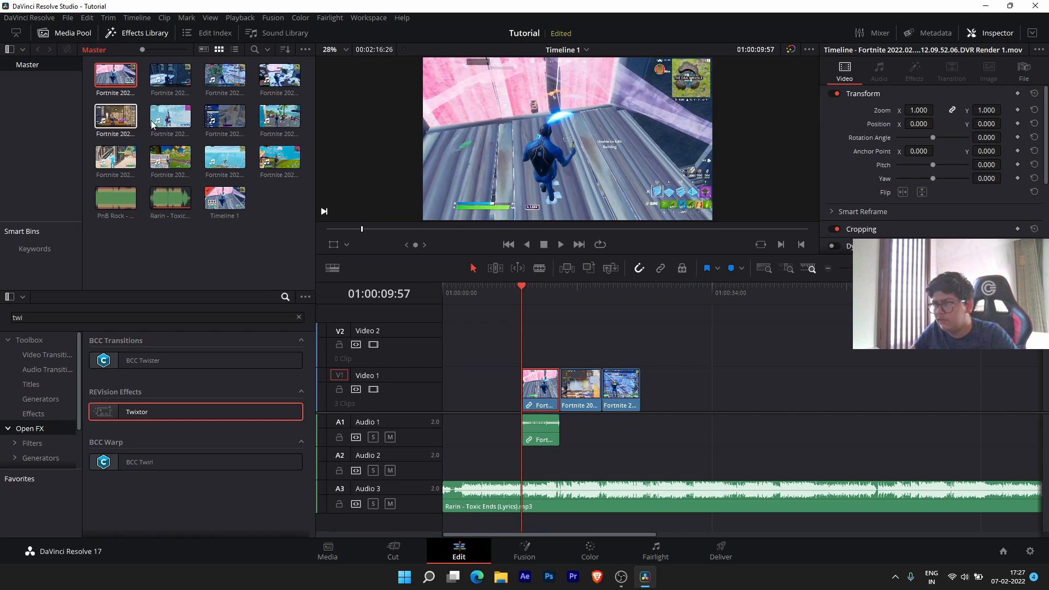
pyautogui.press('space')
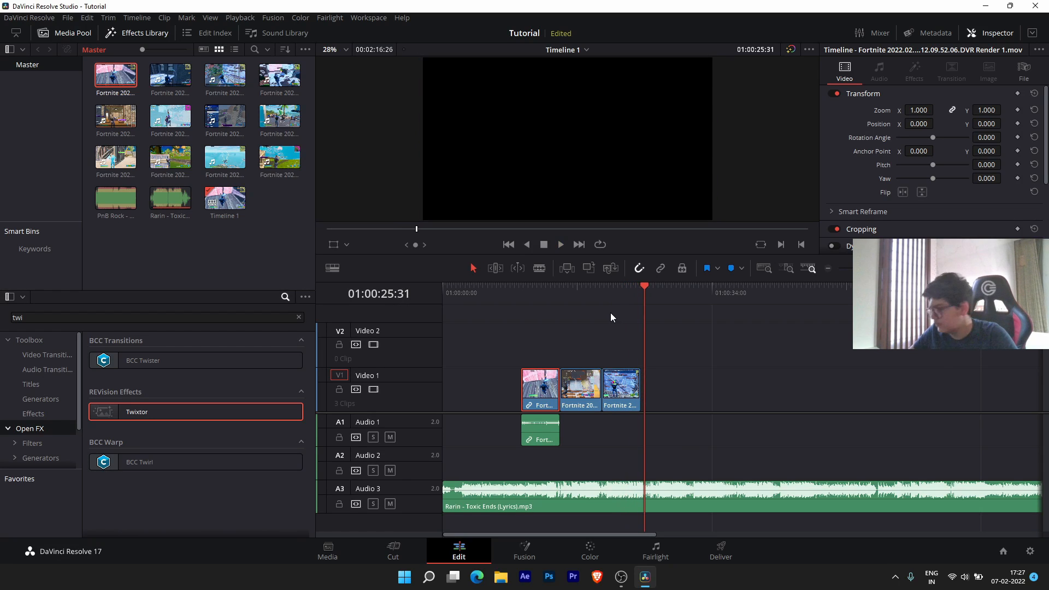
# - Scrub to 01:00:14:52 and open the Import Media dialog with Ctrl+I
pyautogui.moveTo(551, 293); pyautogui.dragTo(547, 294)
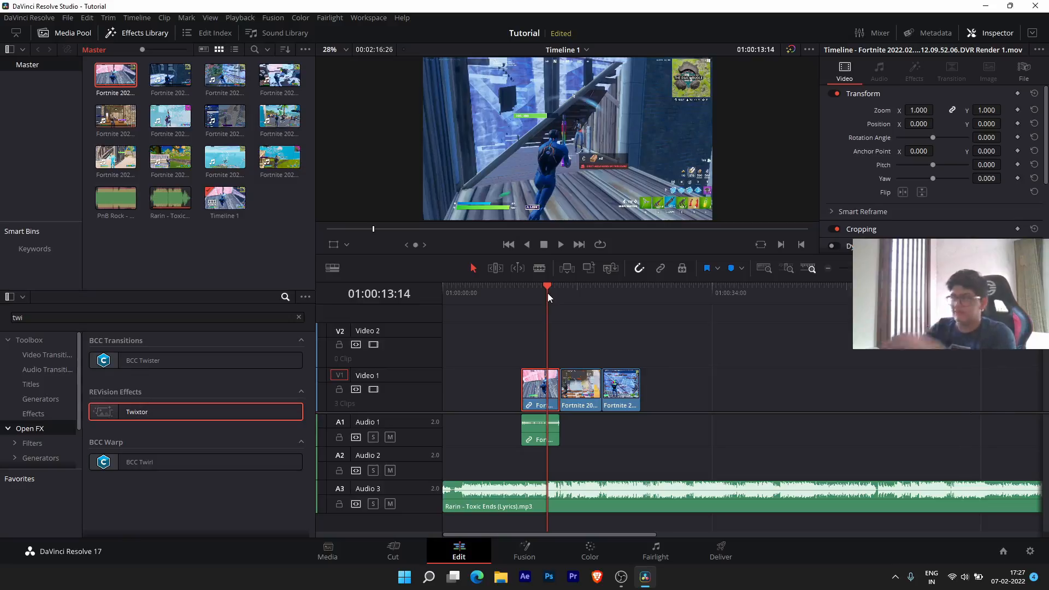
pyautogui.moveTo(547, 292); pyautogui.dragTo(560, 294)
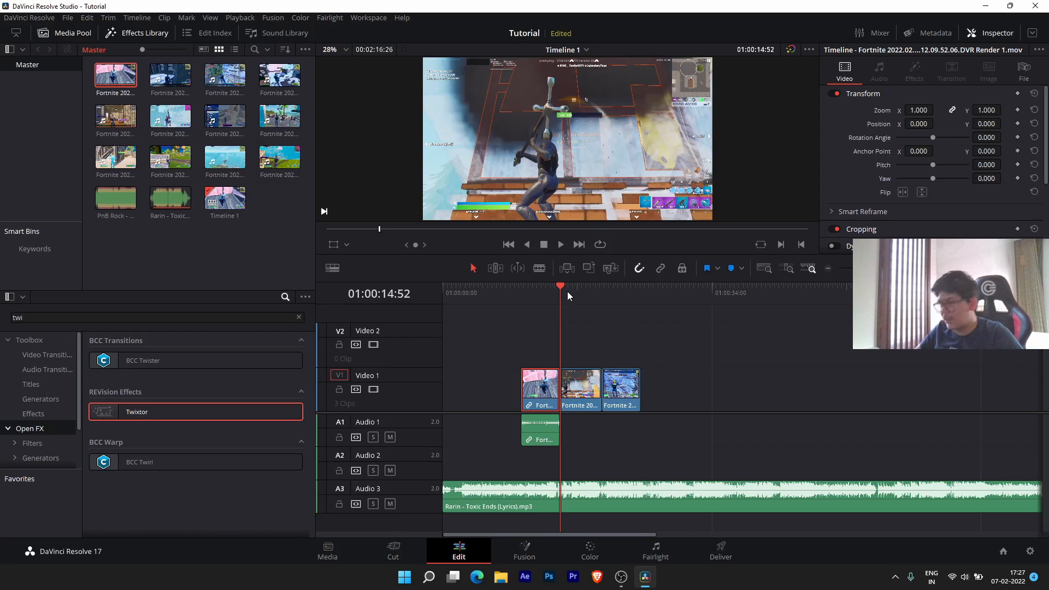
pyautogui.hotkey('ctrl', 'i')
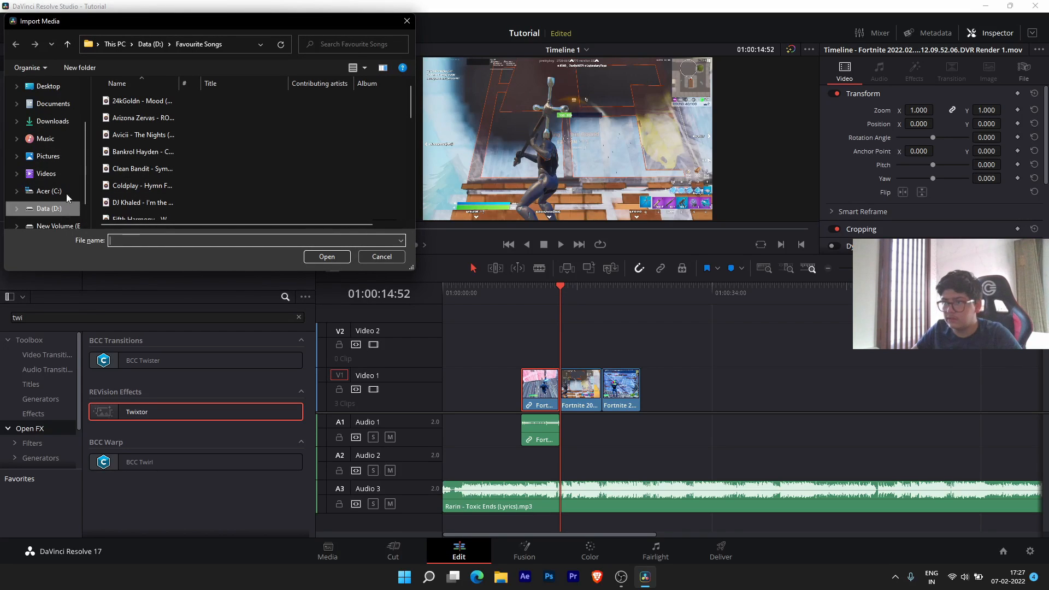
pyautogui.click(70, 211)
pyautogui.scroll(-5, 230, 180)
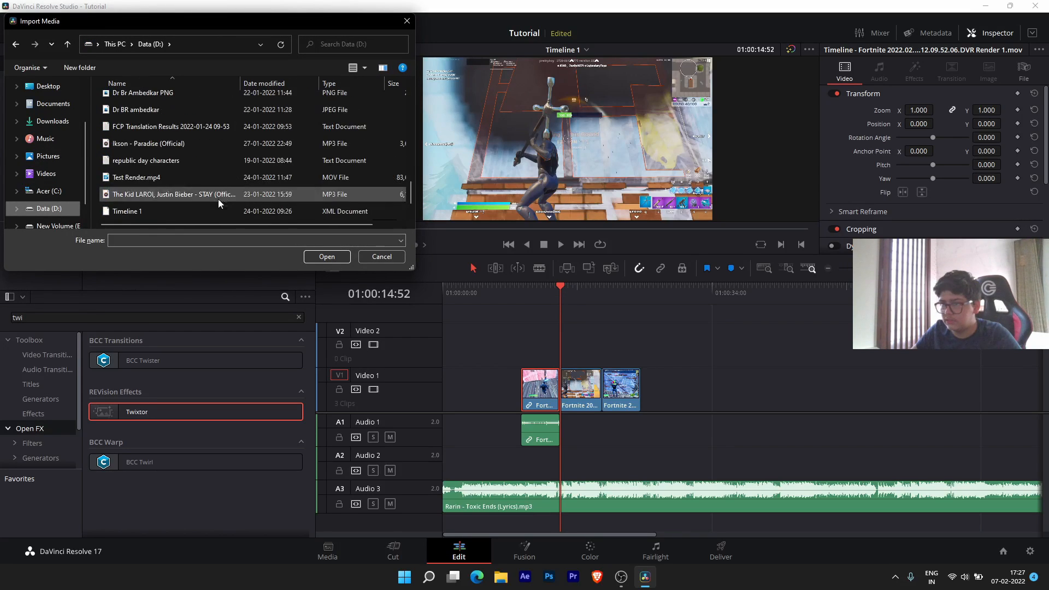
pyautogui.click(69, 208)
pyautogui.click(61, 226)
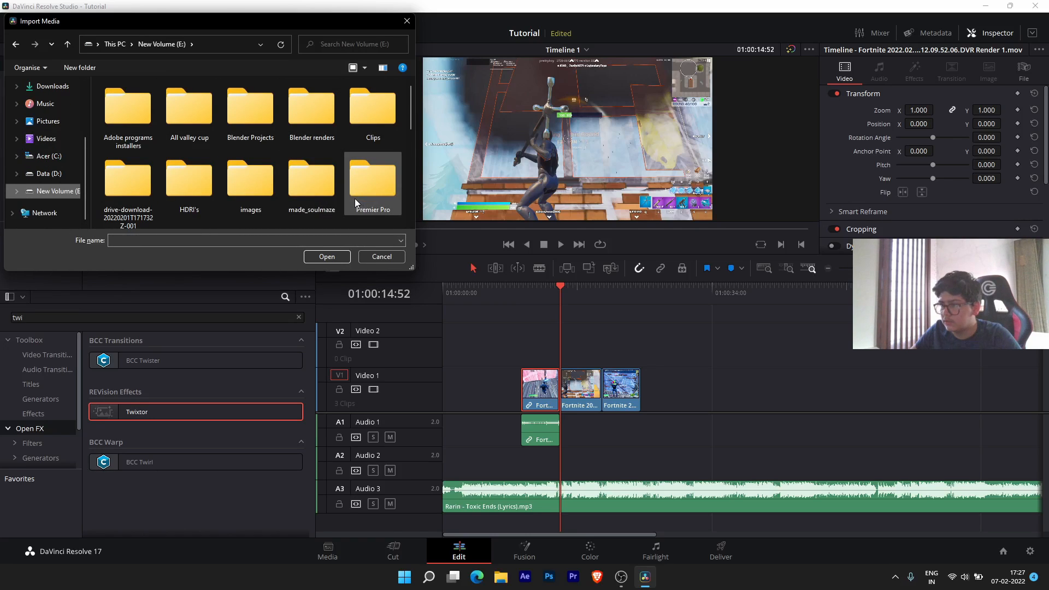
pyautogui.click(46, 138)
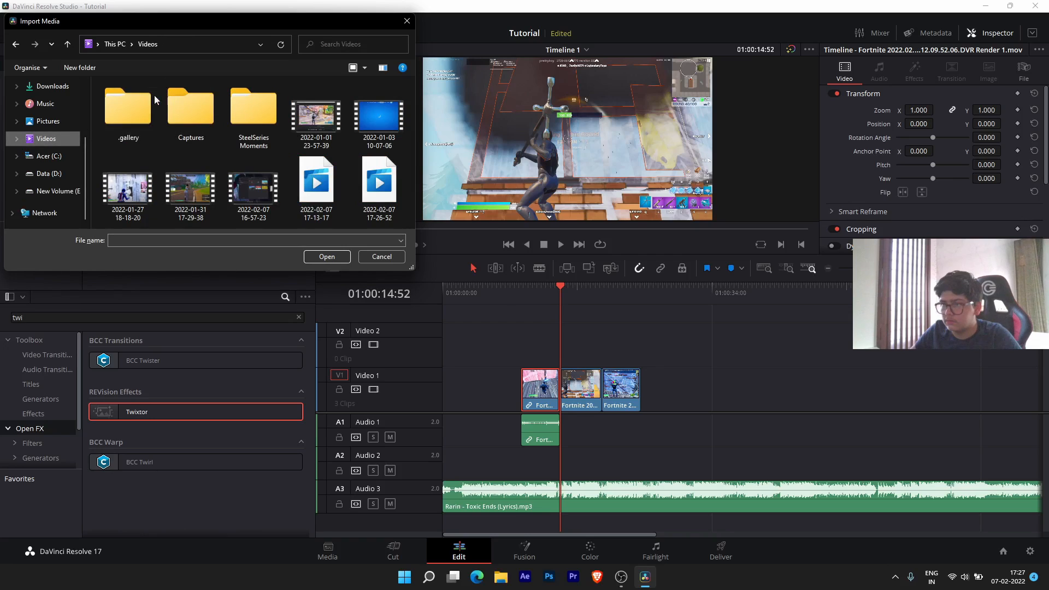
pyautogui.click(78, 122)
pyautogui.scroll(-1, 338, 137)
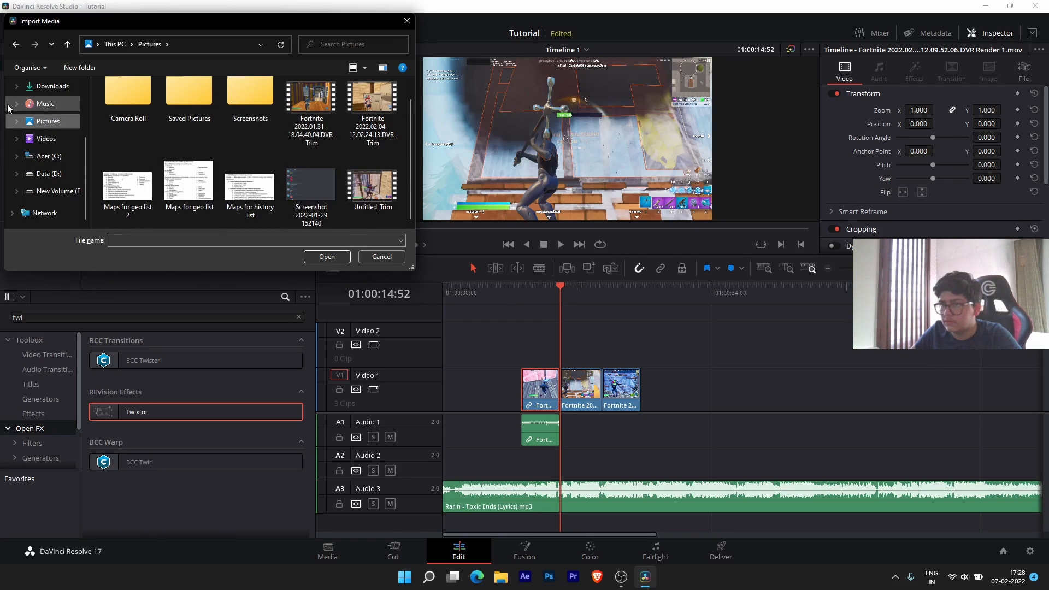
pyautogui.click(53, 86)
pyautogui.scroll(-2, 271, 123)
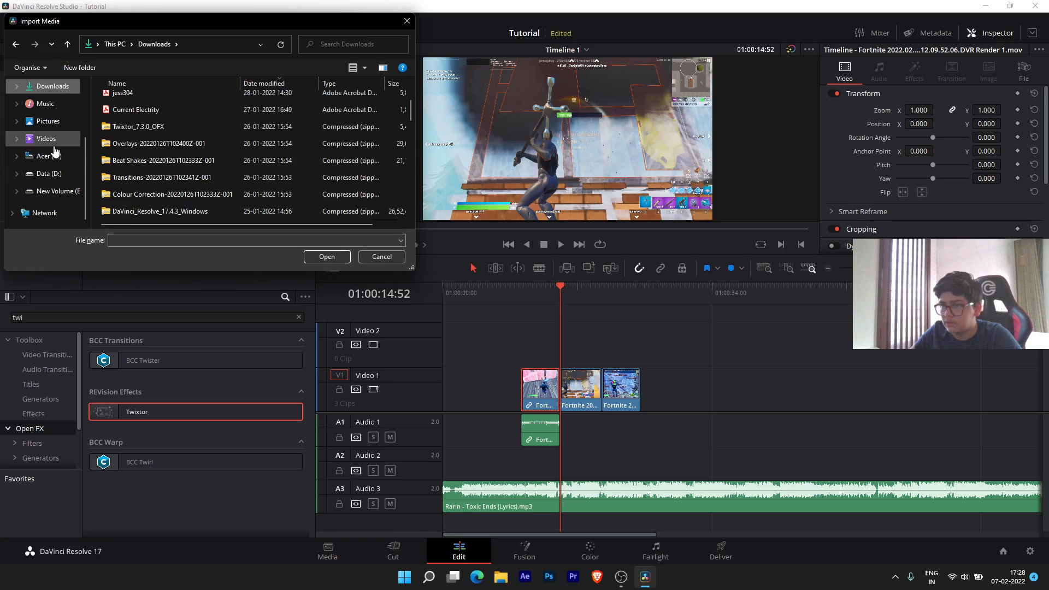
pyautogui.click(67, 141)
pyautogui.click(202, 191)
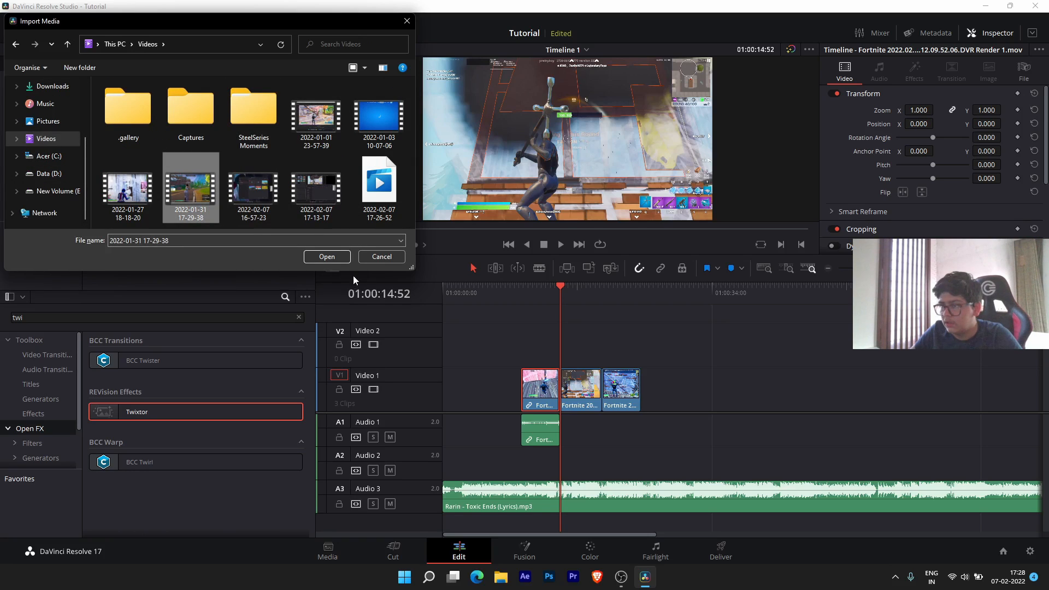
pyautogui.click(326, 257)
pyautogui.moveTo(115, 75); pyautogui.dragTo(734, 394)
pyautogui.moveTo(671, 427); pyautogui.dragTo(731, 432)
pyautogui.moveTo(739, 295); pyautogui.dragTo(787, 288)
pyautogui.moveTo(792, 288); pyautogui.dragTo(861, 286)
pyautogui.press('space')
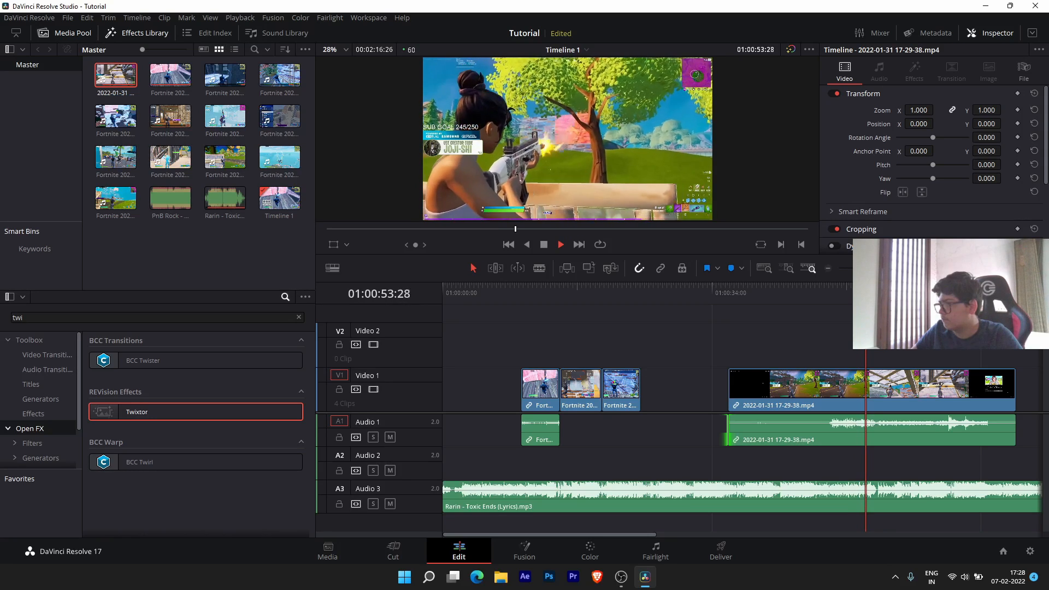
pyautogui.press('space')
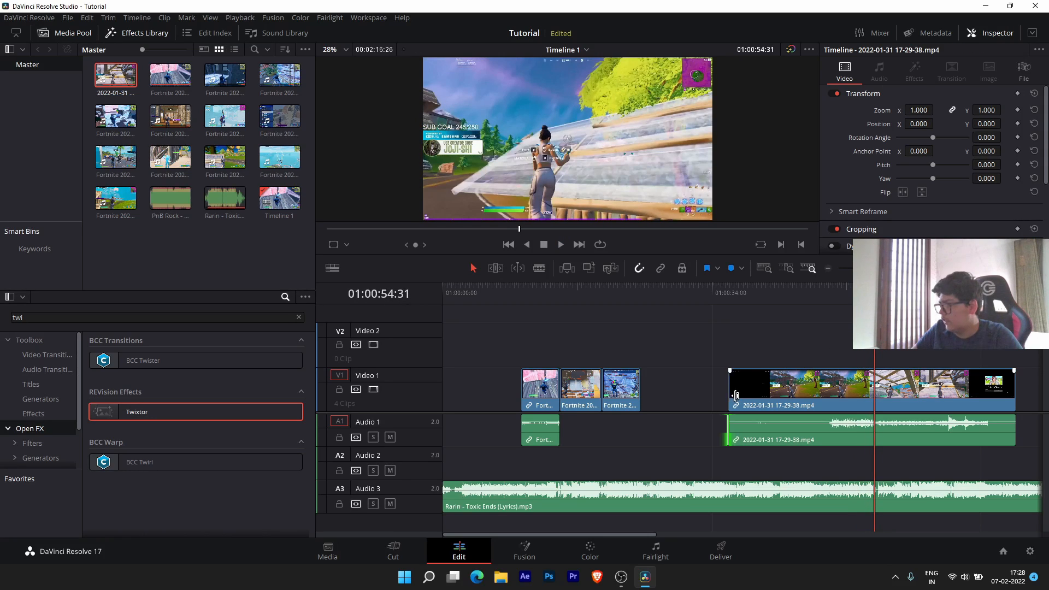
pyautogui.moveTo(736, 395); pyautogui.dragTo(875, 396)
pyautogui.moveTo(730, 437); pyautogui.dragTo(874, 437)
pyautogui.moveTo(915, 291); pyautogui.dragTo(964, 291)
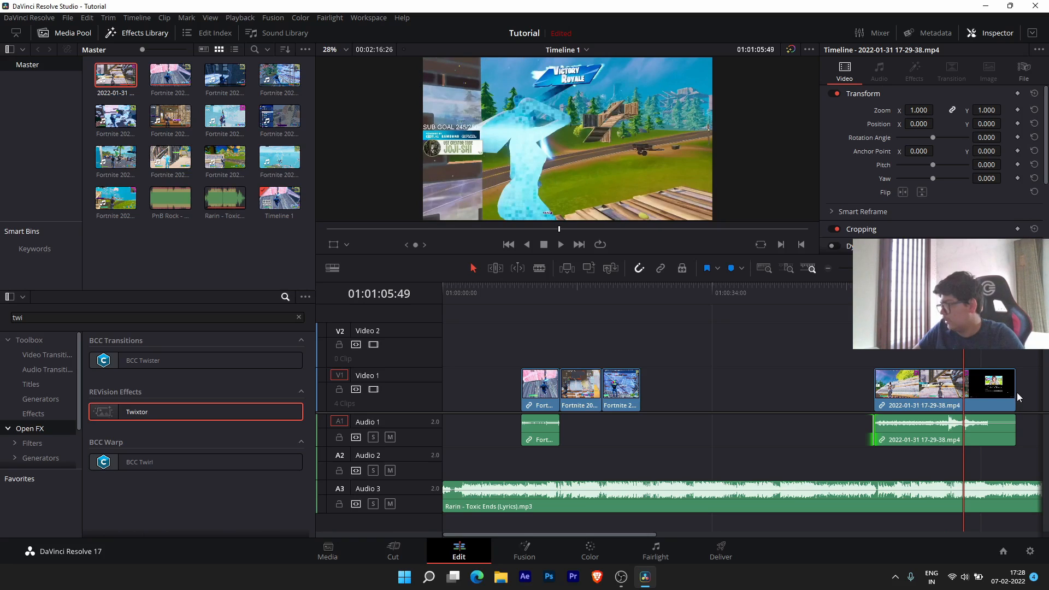
pyautogui.moveTo(1015, 398); pyautogui.dragTo(963, 398)
pyautogui.moveTo(1016, 430); pyautogui.dragTo(964, 430)
pyautogui.moveTo(664, 447); pyautogui.dragTo(552, 383)
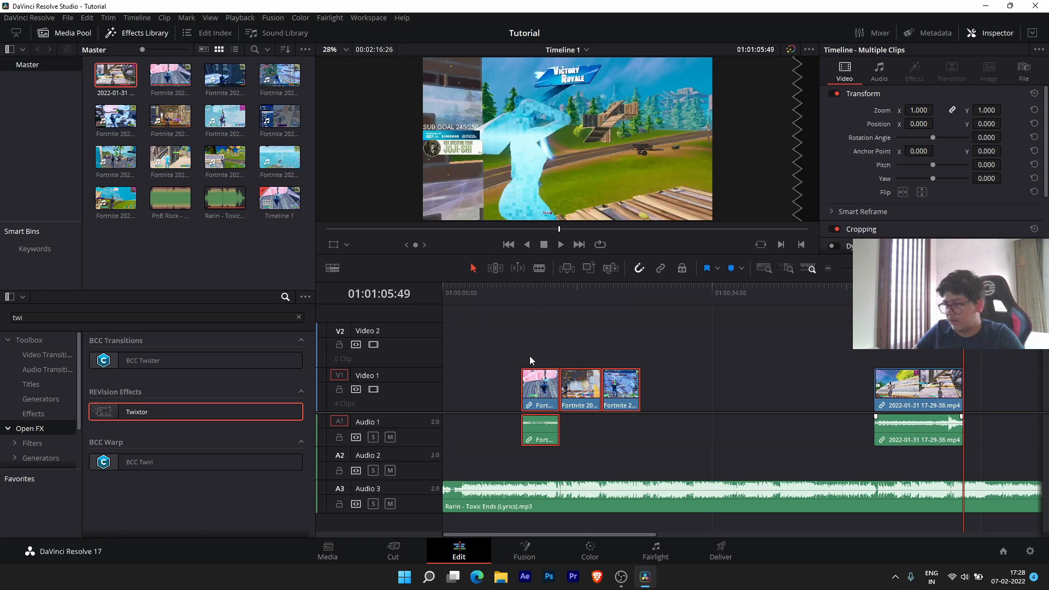
pyautogui.moveTo(542, 394); pyautogui.dragTo(627, 399)
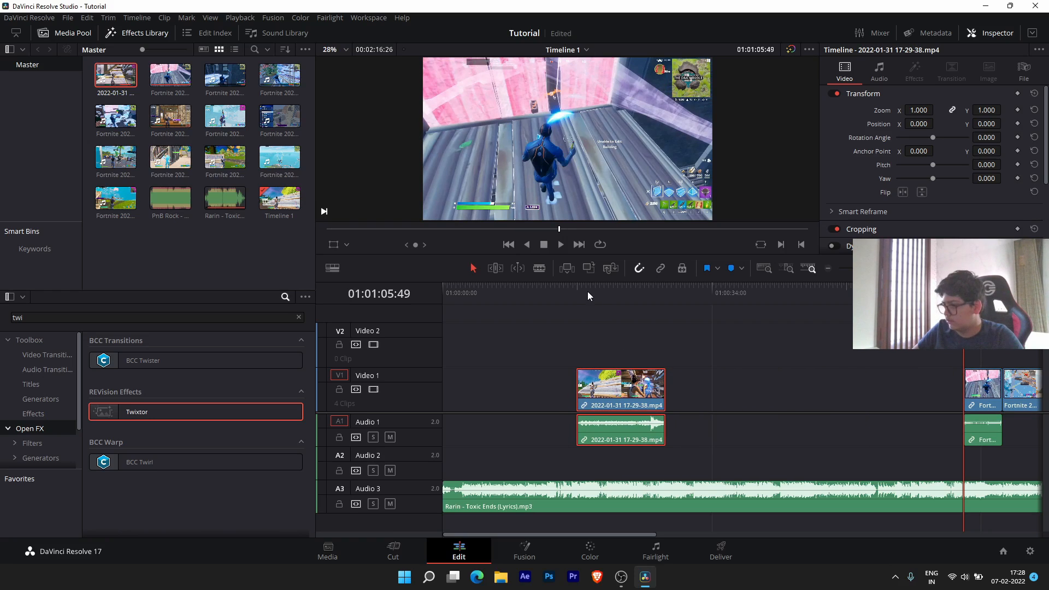
pyautogui.hotkey('ctrl', 'z')
pyautogui.hotkey('ctrl', 'z')
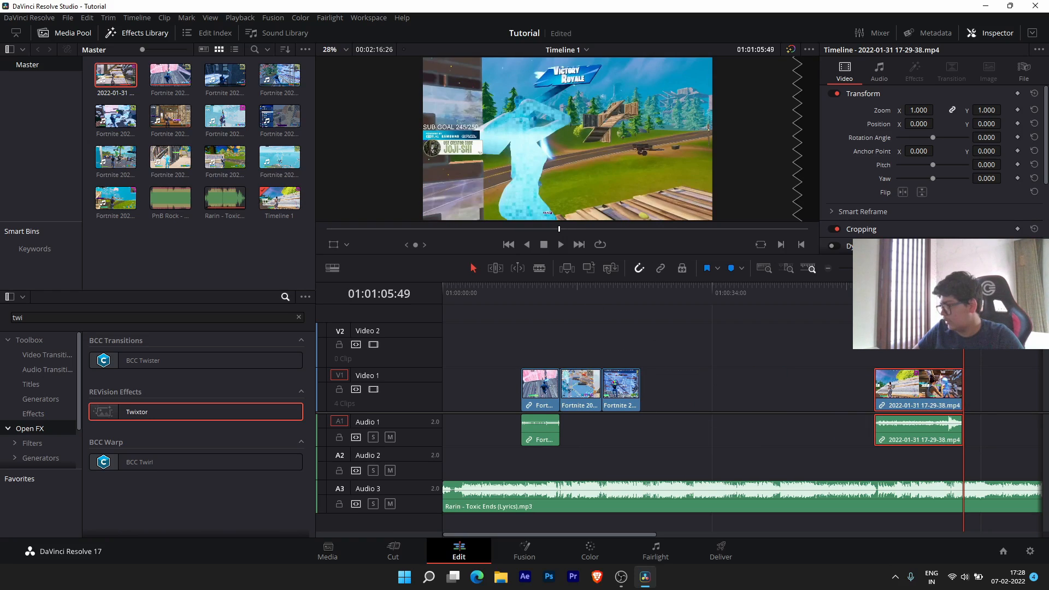
pyautogui.click(805, 298)
pyautogui.press('space')
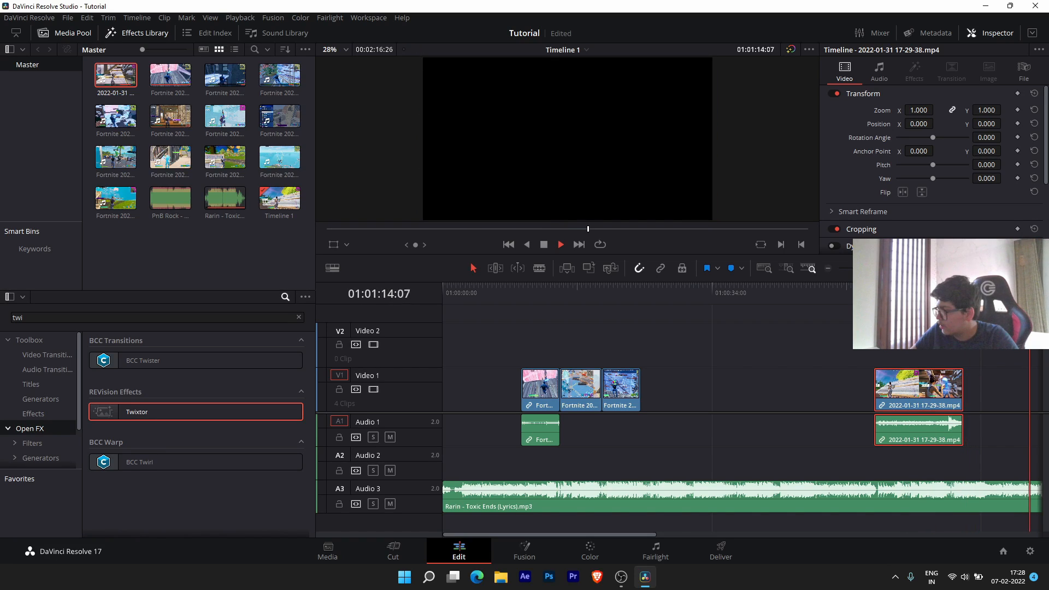
pyautogui.scroll(-2, 770, 381)
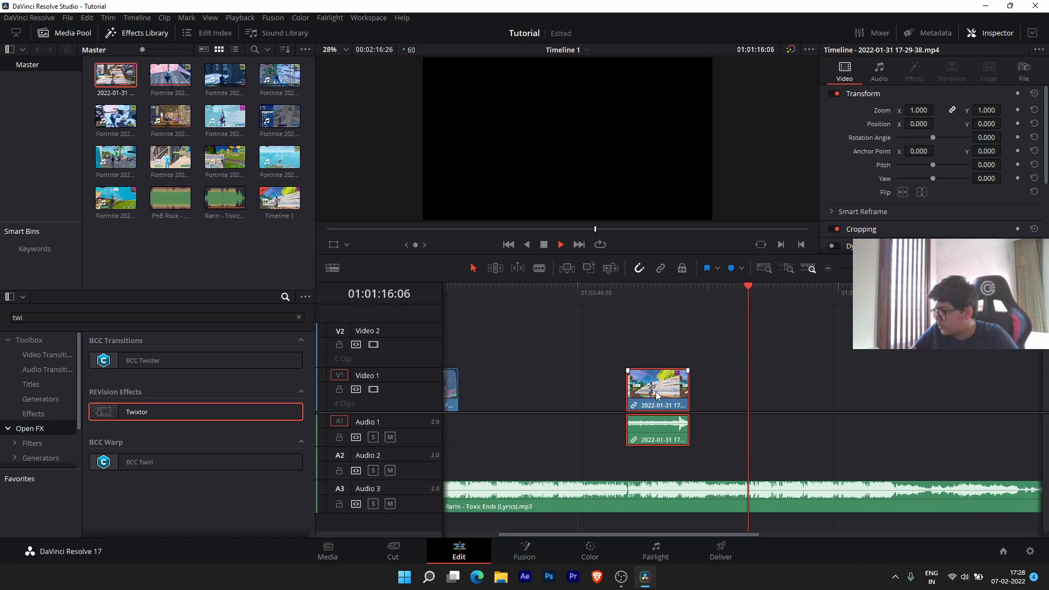
pyautogui.moveTo(656, 391); pyautogui.dragTo(746, 406)
pyautogui.click(730, 290)
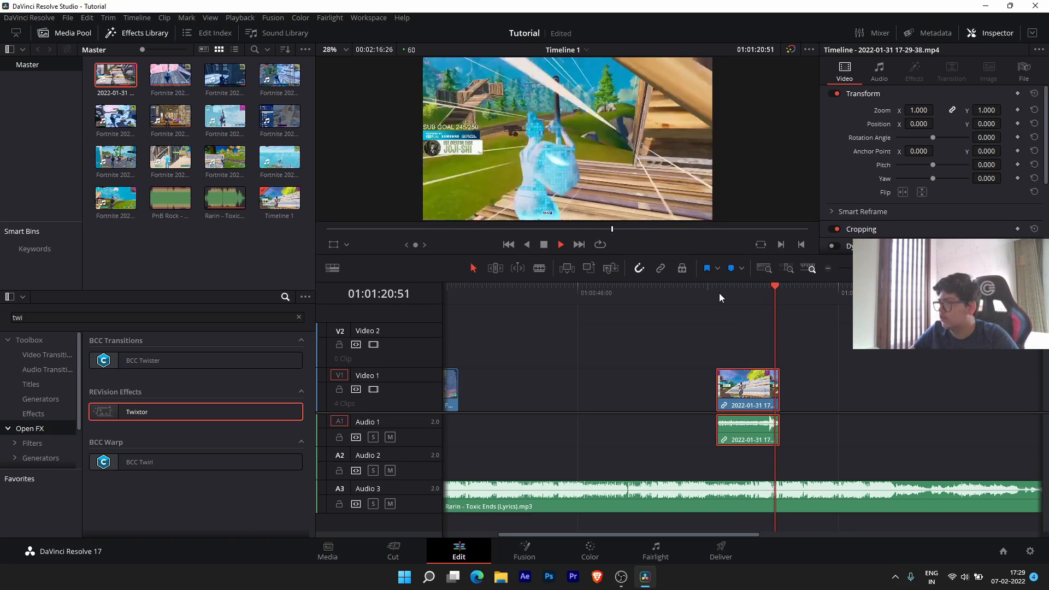
pyautogui.moveTo(755, 284); pyautogui.dragTo(735, 284)
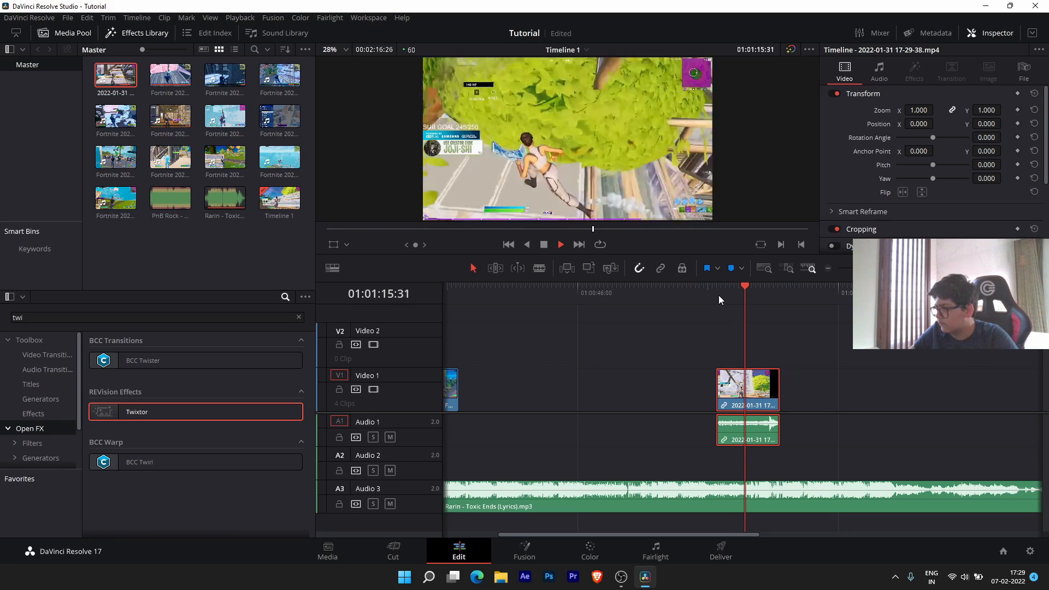
pyautogui.click(546, 250)
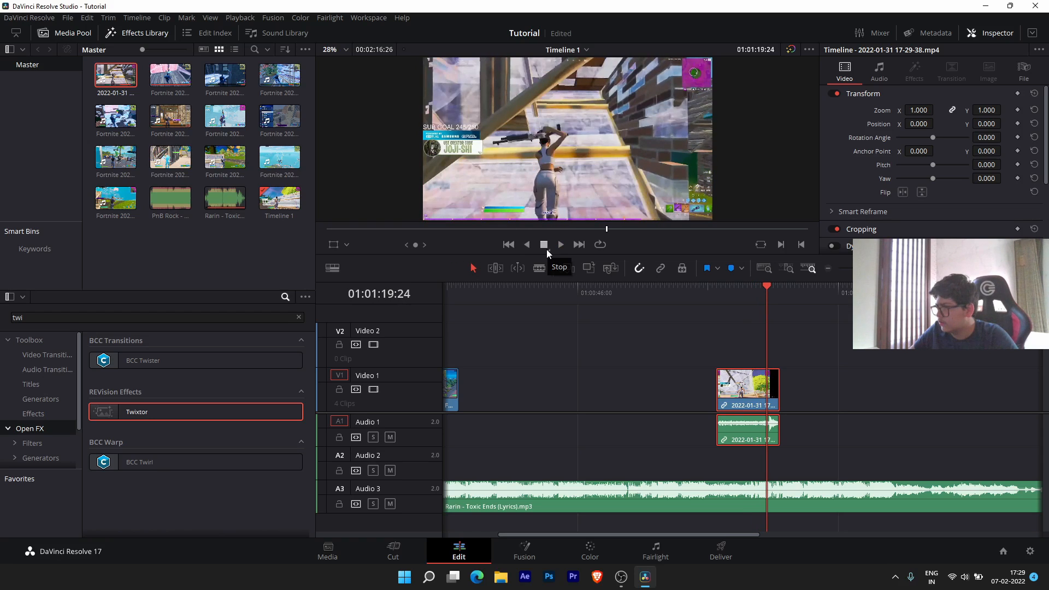
# - Nudge the clip slightly earlier onto the beat and replay it from 01:01:10:20
pyautogui.scroll(4, 775, 427)
pyautogui.scroll(1, 775, 427)
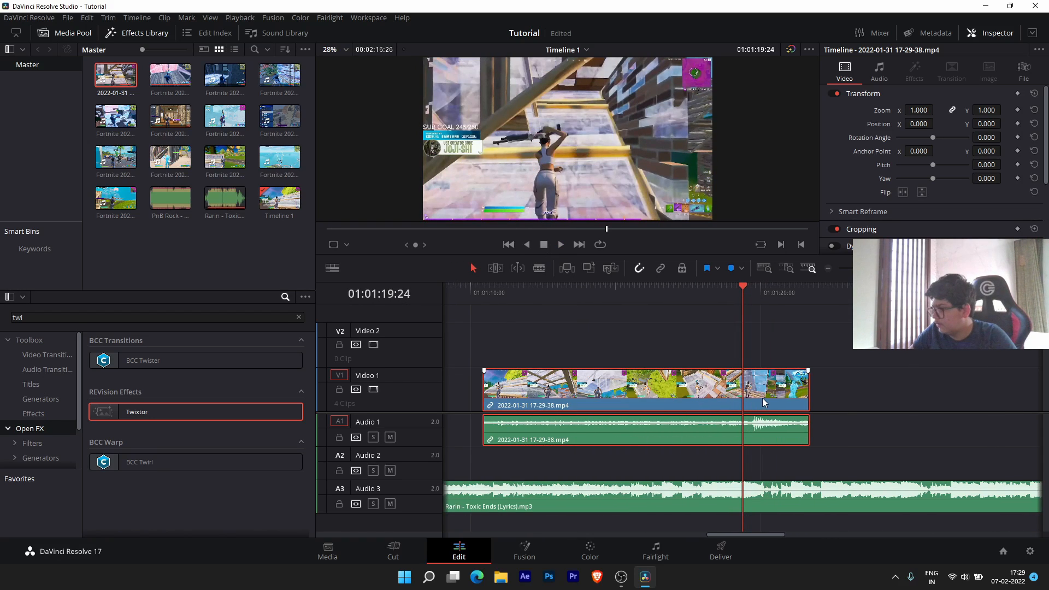
pyautogui.moveTo(756, 391); pyautogui.dragTo(742, 391)
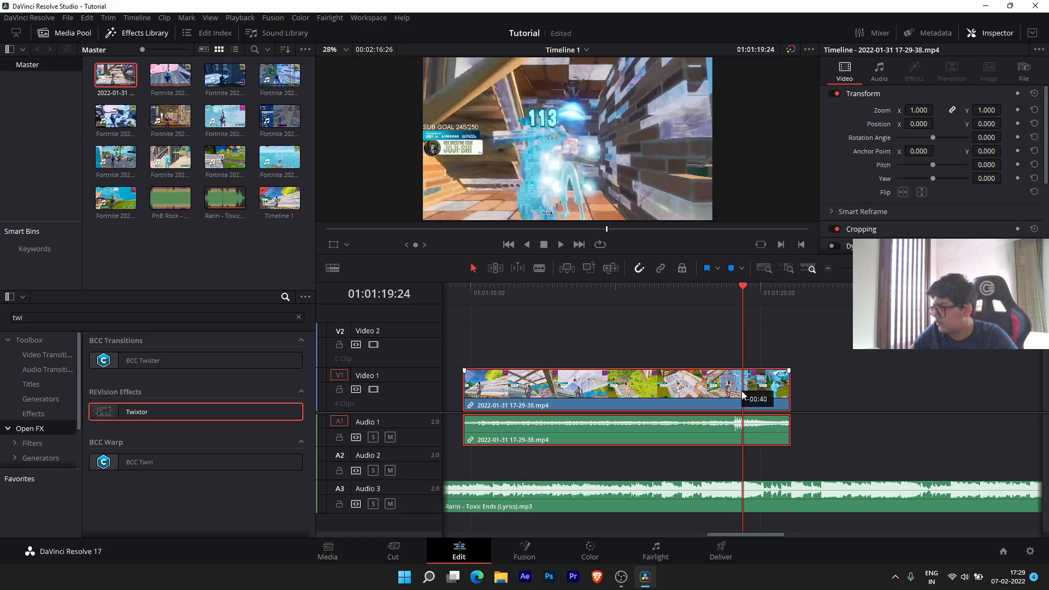
pyautogui.moveTo(737, 336); pyautogui.dragTo(467, 303)
pyautogui.press('space')
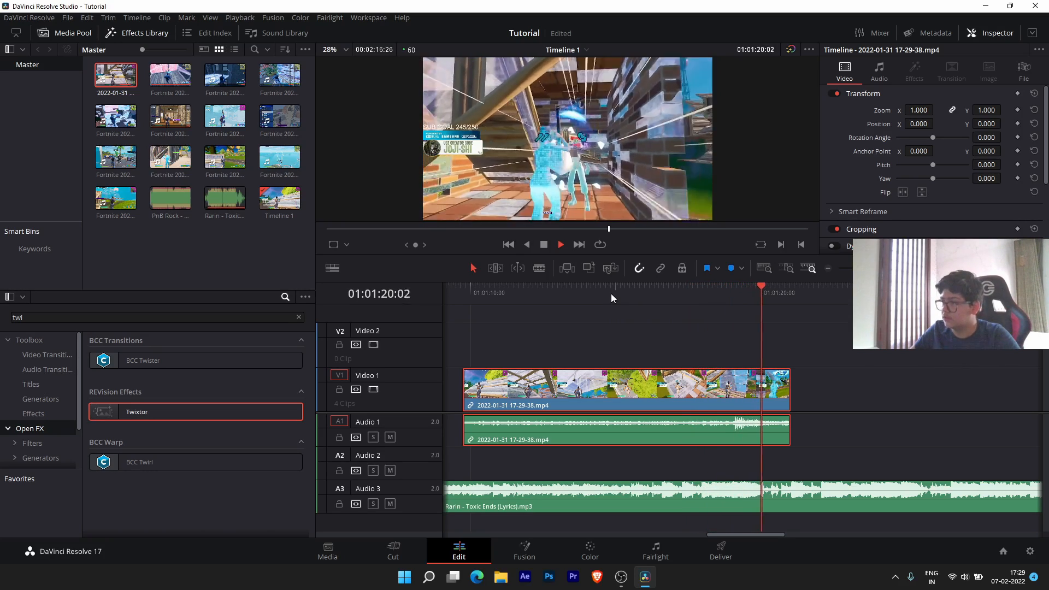
pyautogui.click(508, 286)
pyautogui.moveTo(509, 289); pyautogui.dragTo(480, 290)
# - Display the clip's Retime Speed curve and hide the Retime Frame curve
pyautogui.hotkey('shift', 'c')
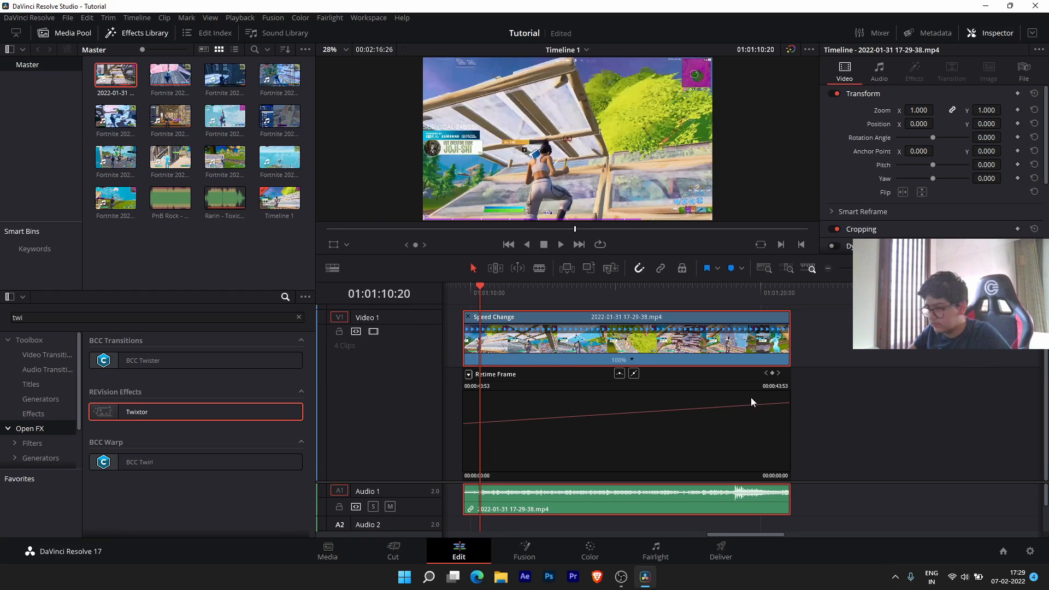
pyautogui.click(469, 375)
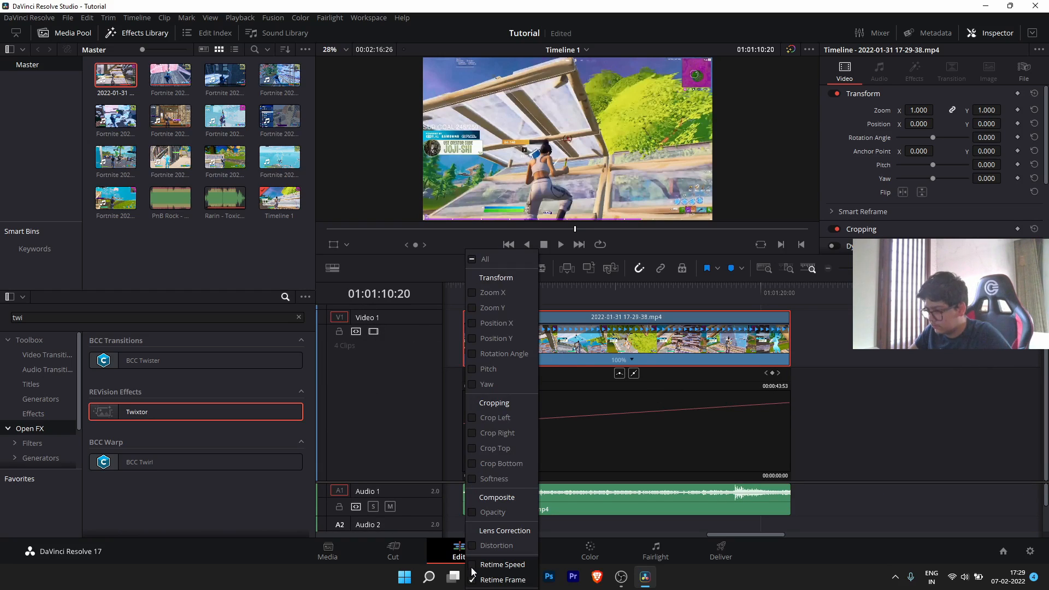
pyautogui.click(492, 566)
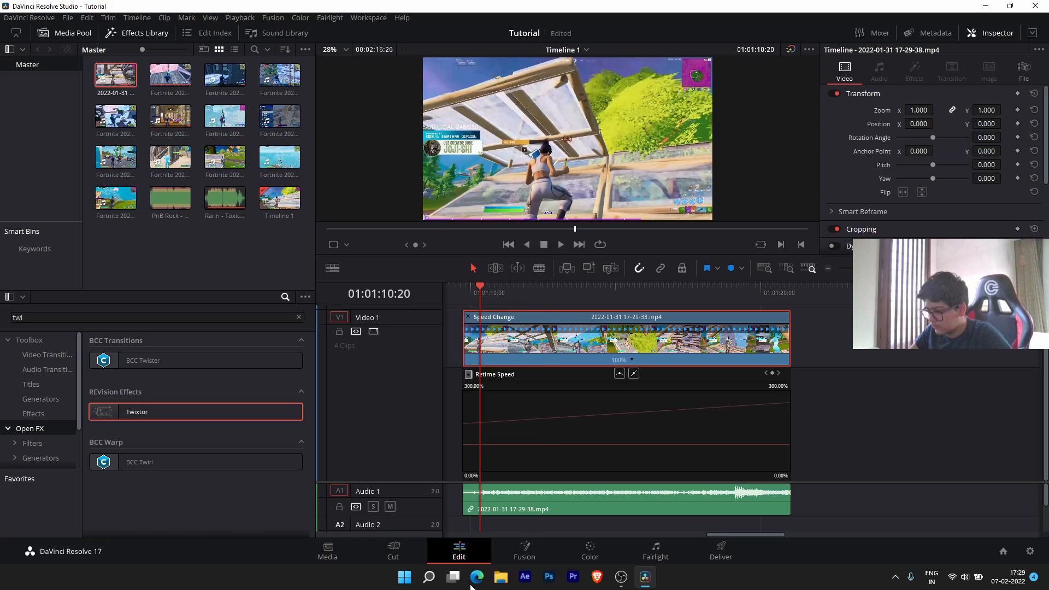
pyautogui.click(469, 376)
pyautogui.click(495, 579)
pyautogui.click(595, 448)
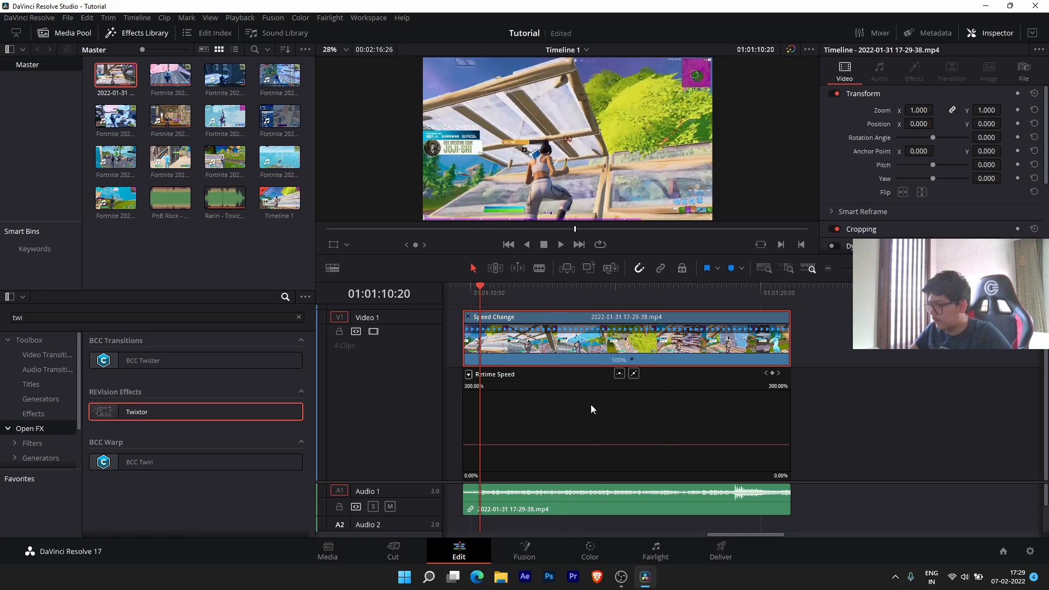
pyautogui.moveTo(488, 287); pyautogui.dragTo(463, 288)
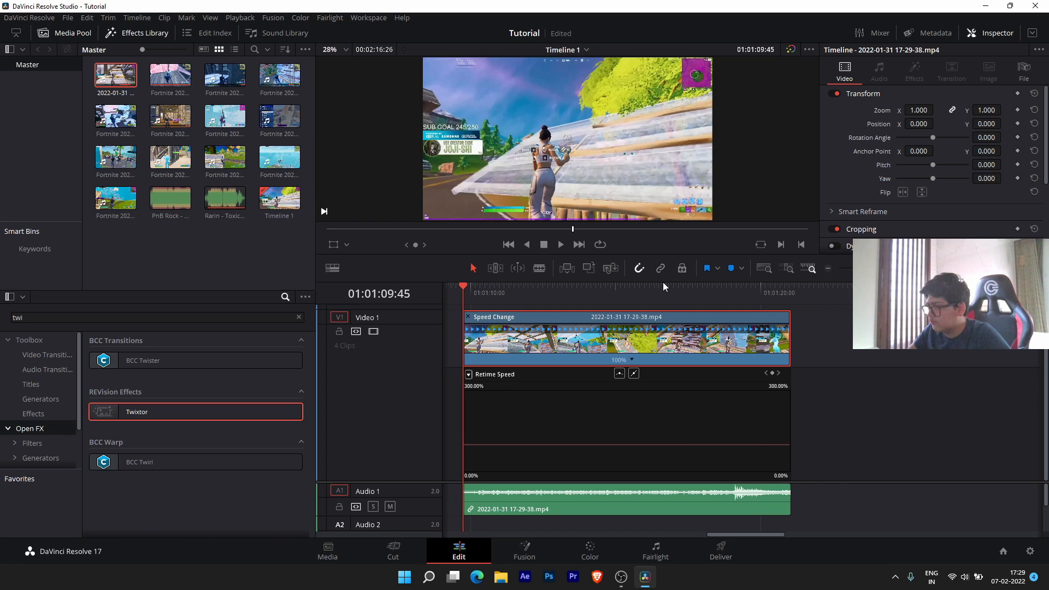
# - Move the Rarin - Toxic Ends (Lyrics).mp3 music from Audio 3 up to Audio 2
pyautogui.moveTo(663, 281); pyautogui.dragTo(673, 225)
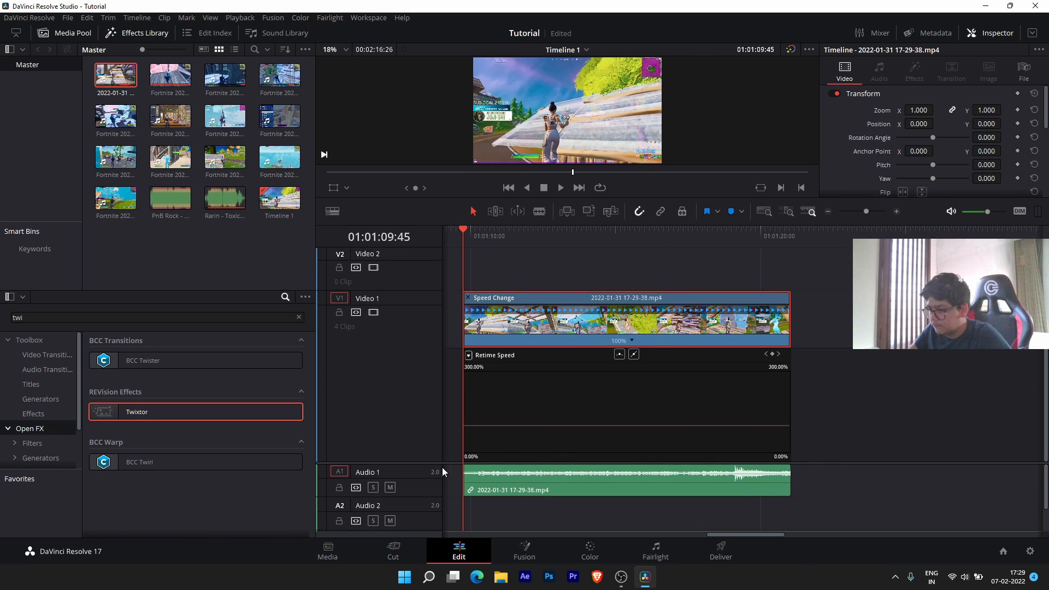
pyautogui.moveTo(437, 463); pyautogui.dragTo(436, 440)
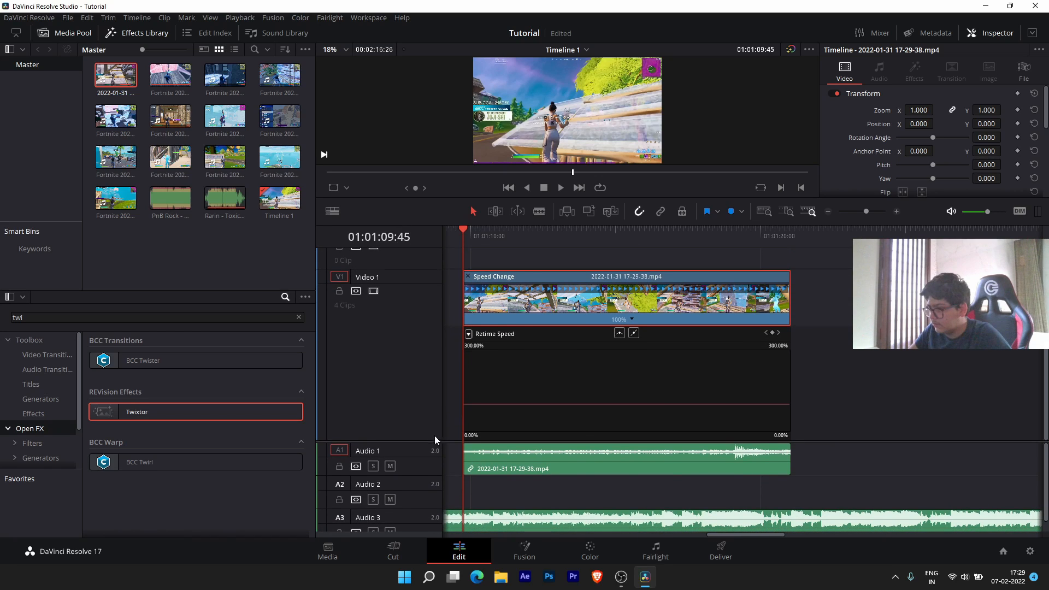
pyautogui.moveTo(563, 523); pyautogui.dragTo(569, 492)
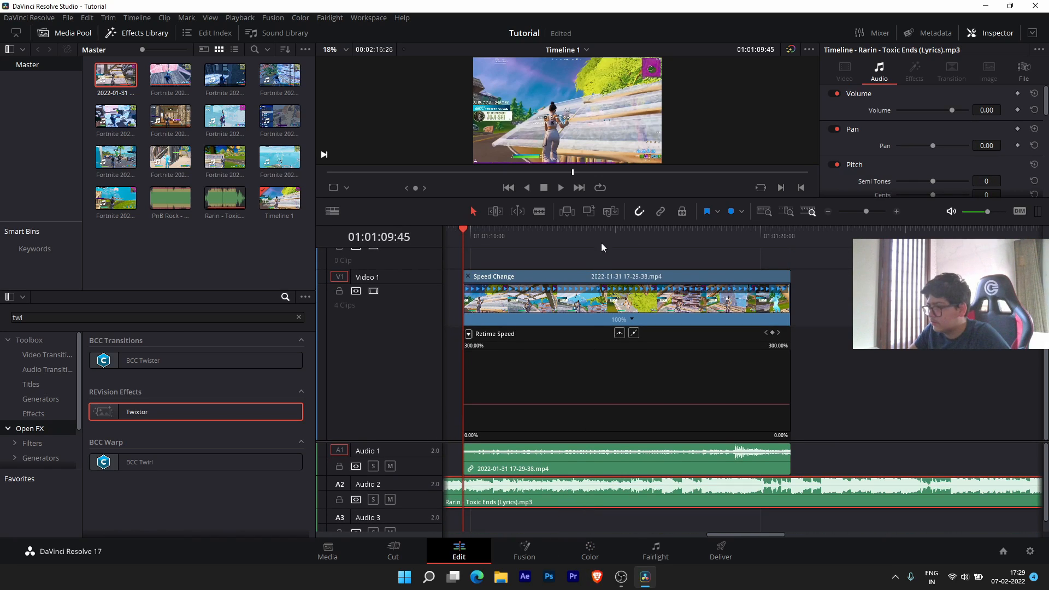
pyautogui.moveTo(611, 198); pyautogui.dragTo(604, 226)
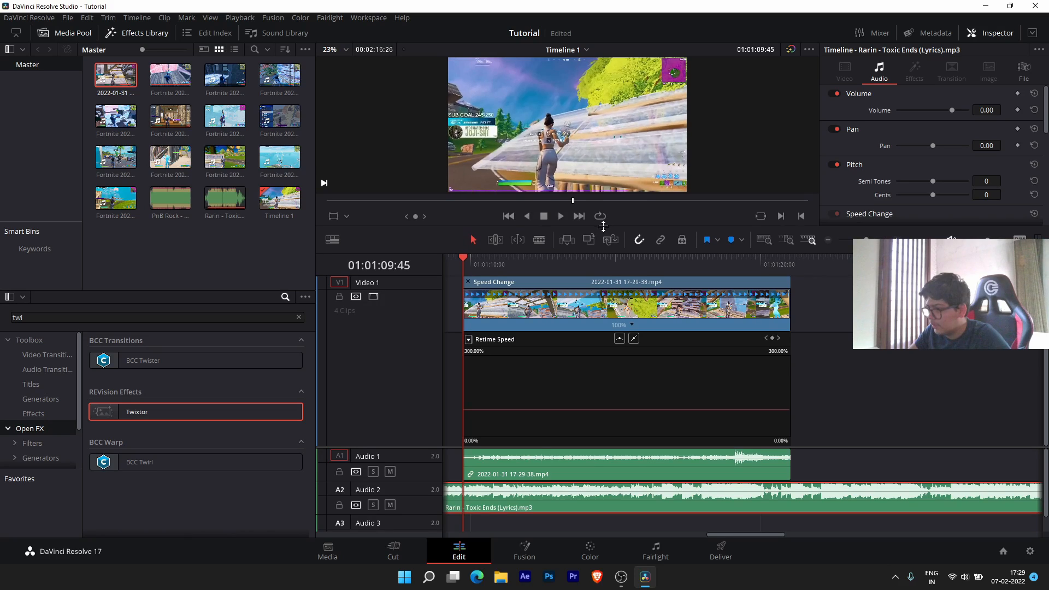
pyautogui.moveTo(417, 446); pyautogui.dragTo(417, 452)
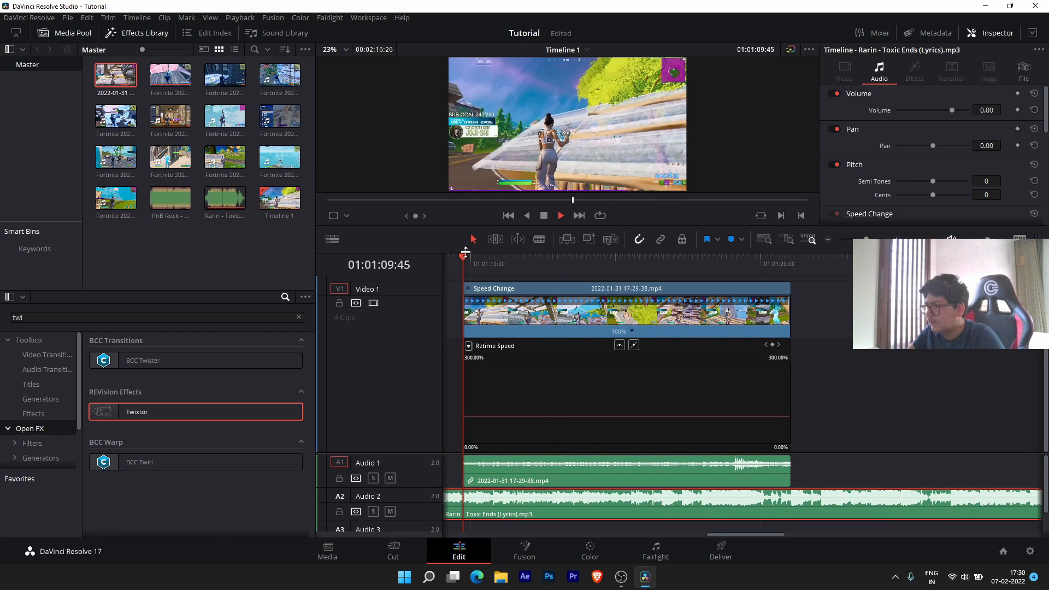
# - Play the song from the clip start marking beats, then select the V1 clip at 01:01:11:04
pyautogui.press('space')
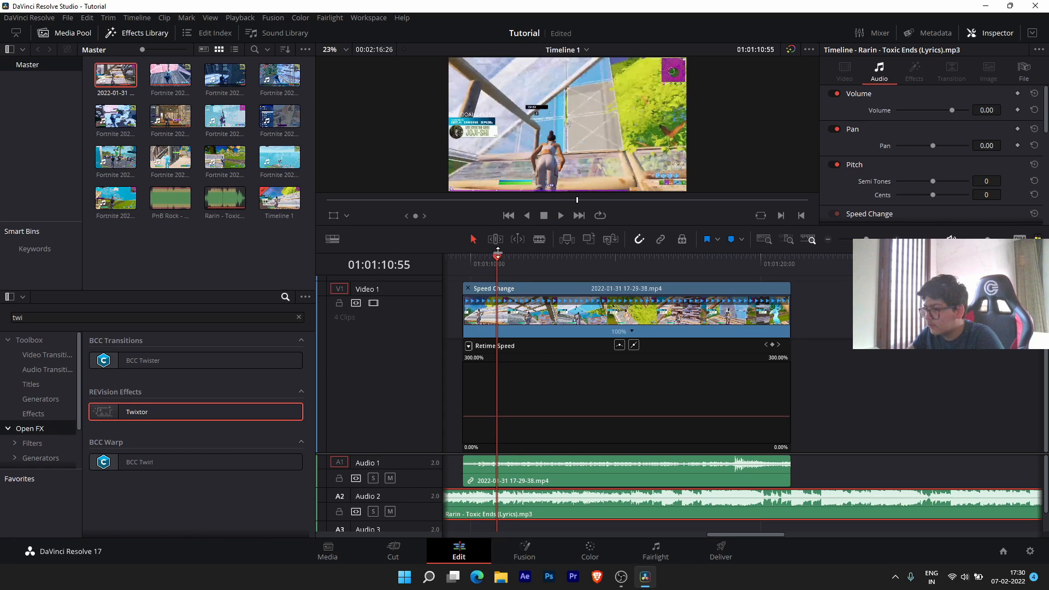
pyautogui.moveTo(498, 254); pyautogui.dragTo(473, 263)
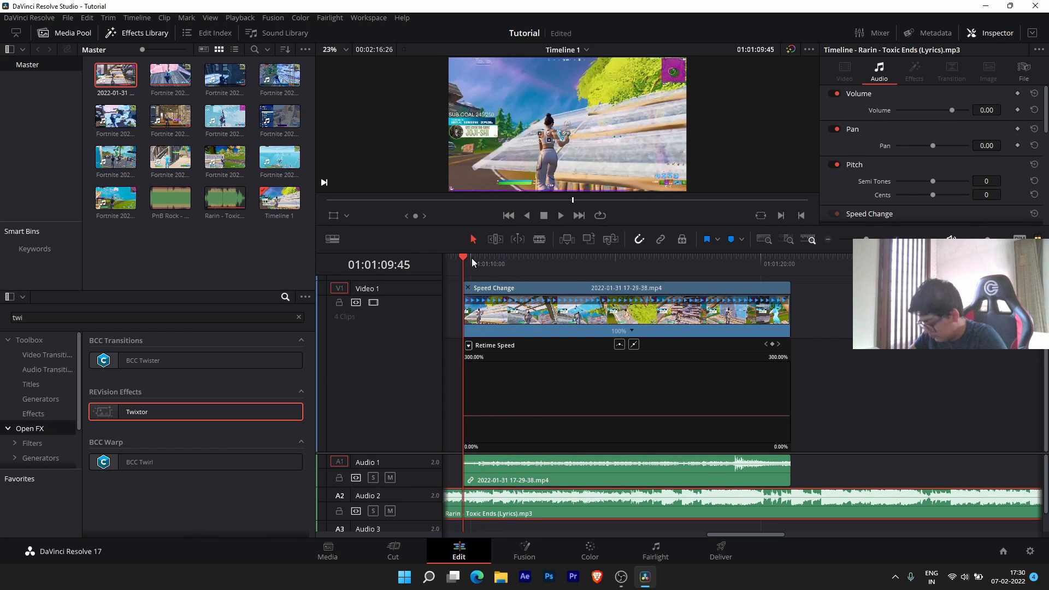
pyautogui.press('space')
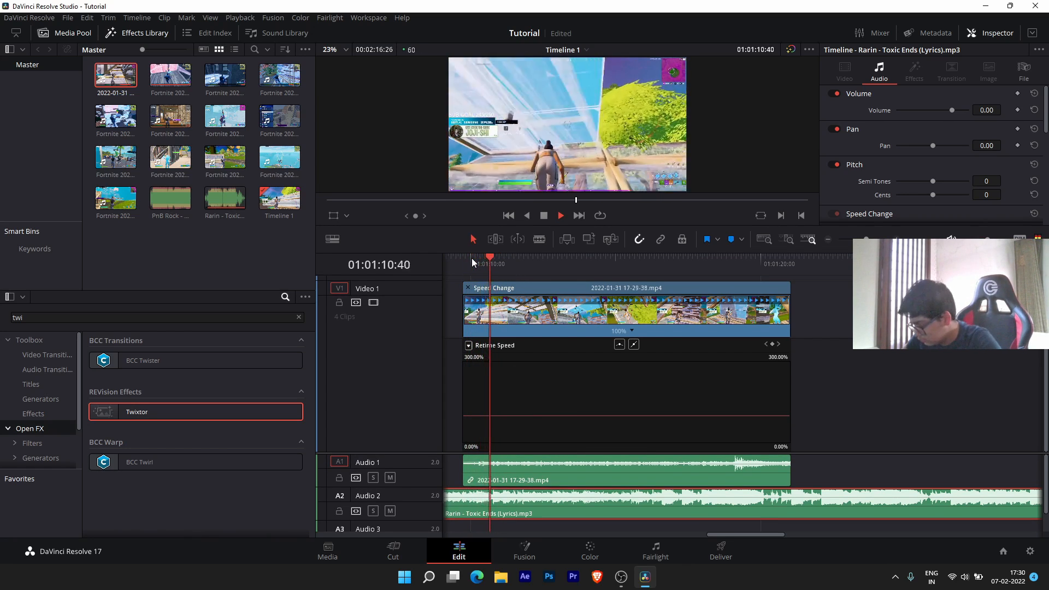
pyautogui.press('space')
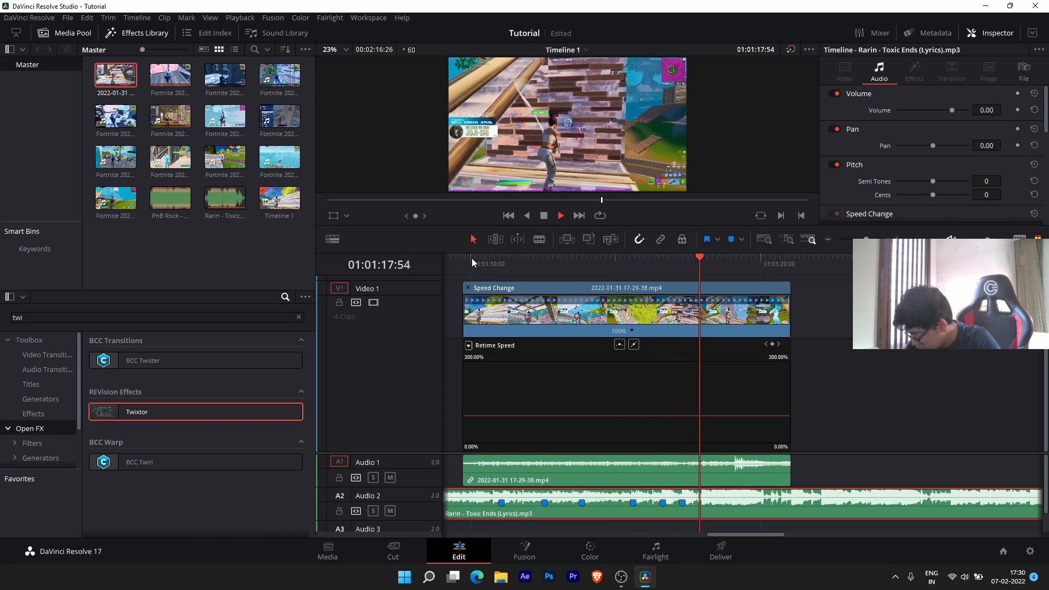
pyautogui.press('space')
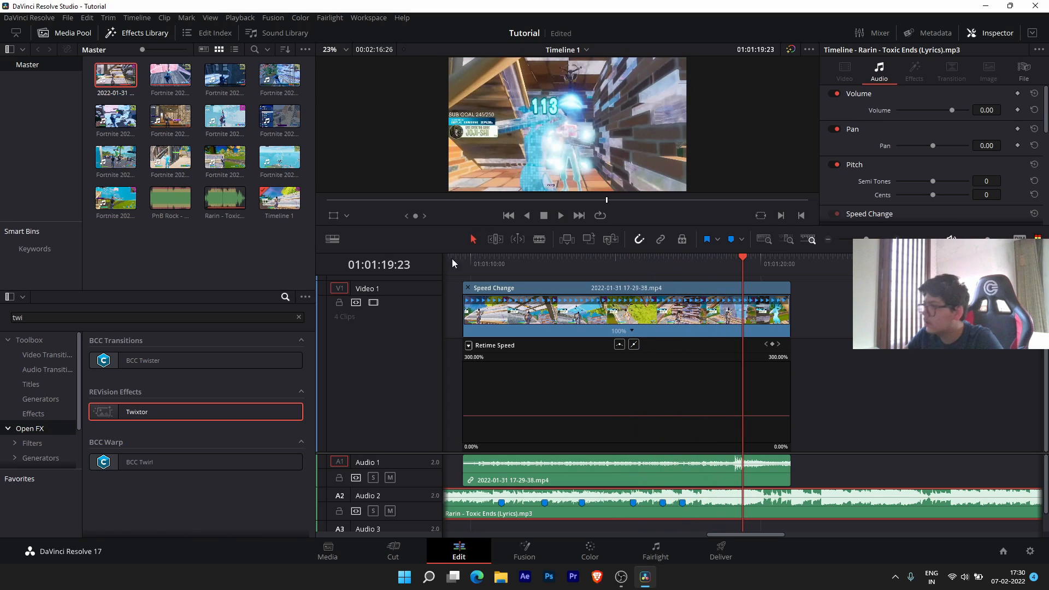
pyautogui.click(501, 267)
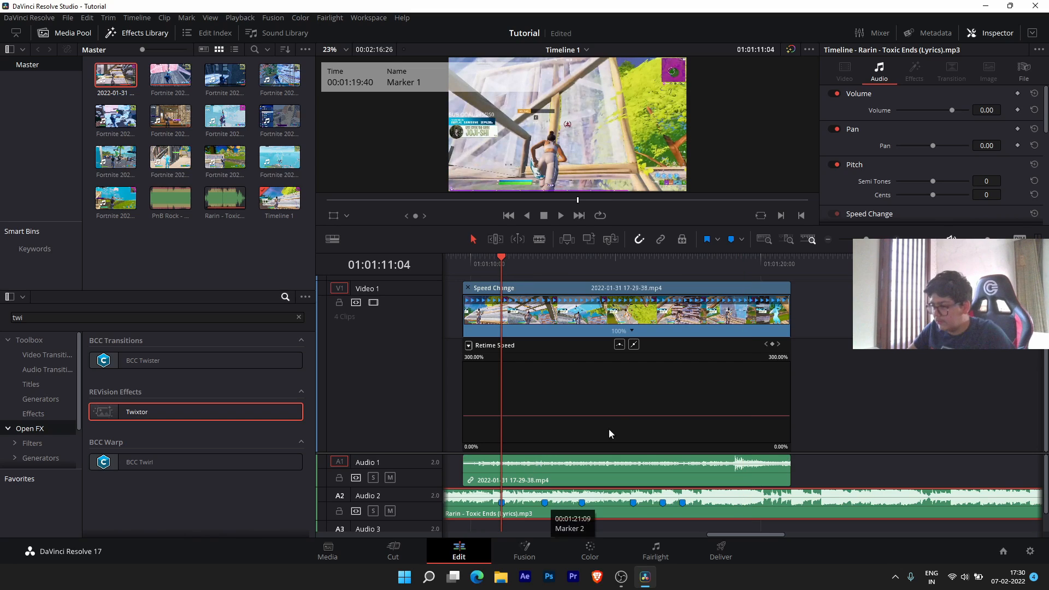
pyautogui.click(501, 415)
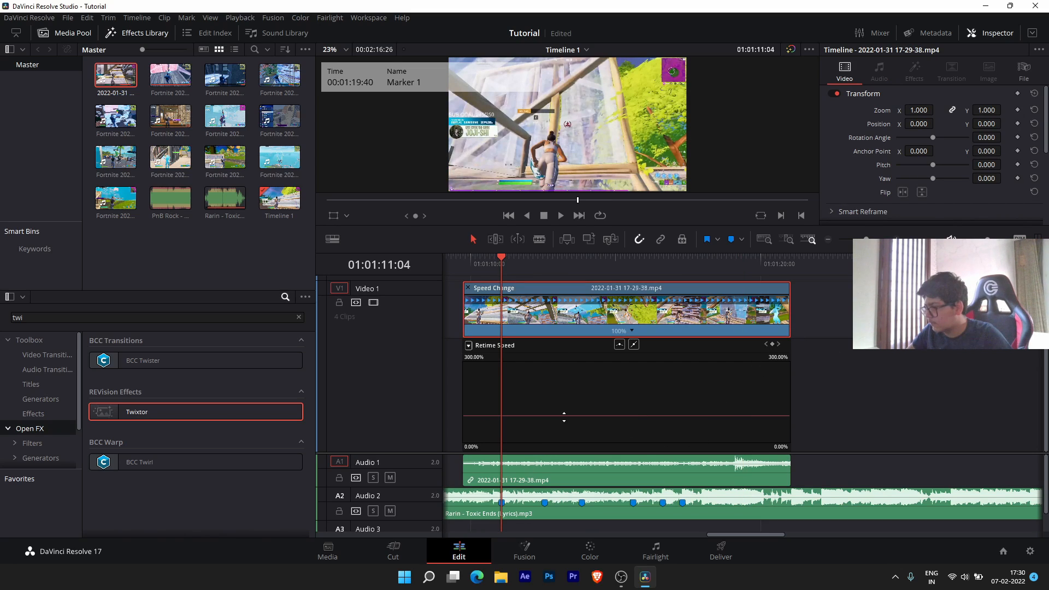
# - Add a speed point at the 01:01:11:04 marker and ease the following speed down to 30%
pyautogui.click(772, 346)
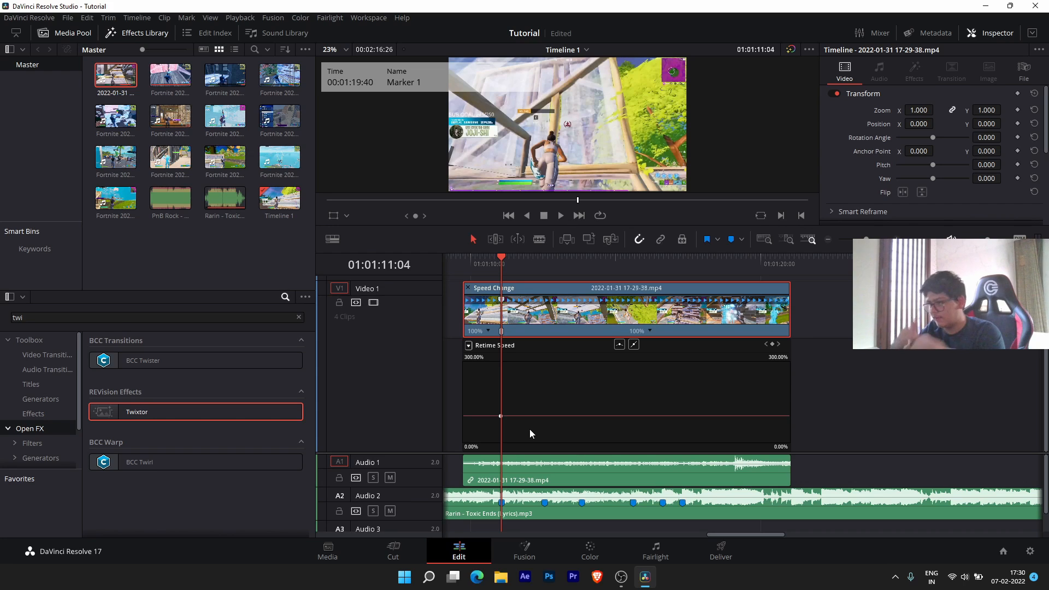
pyautogui.moveTo(529, 428); pyautogui.dragTo(511, 514)
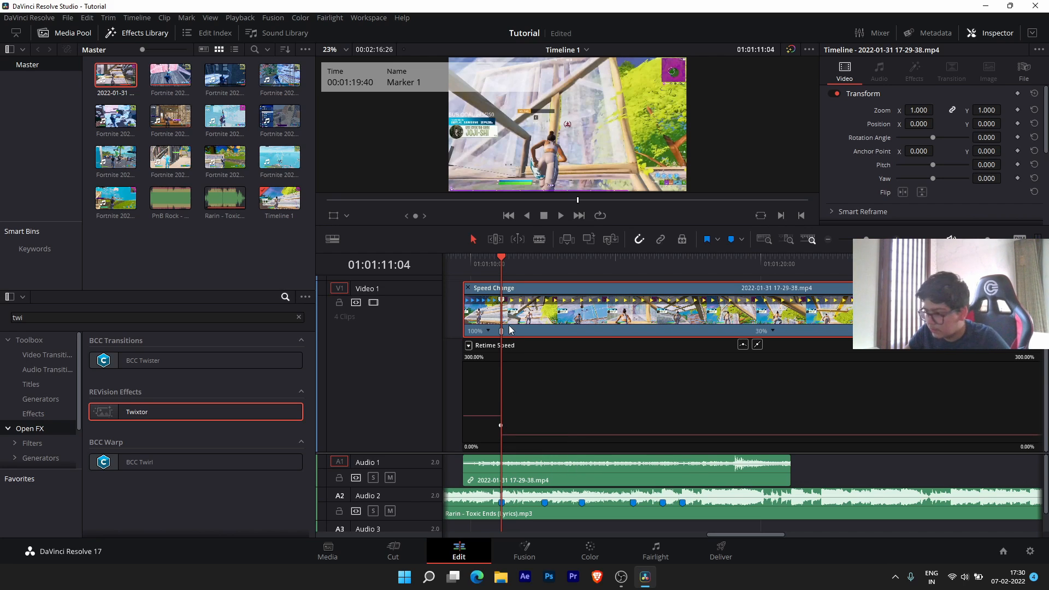
pyautogui.moveTo(501, 425); pyautogui.dragTo(496, 425)
pyautogui.click(743, 345)
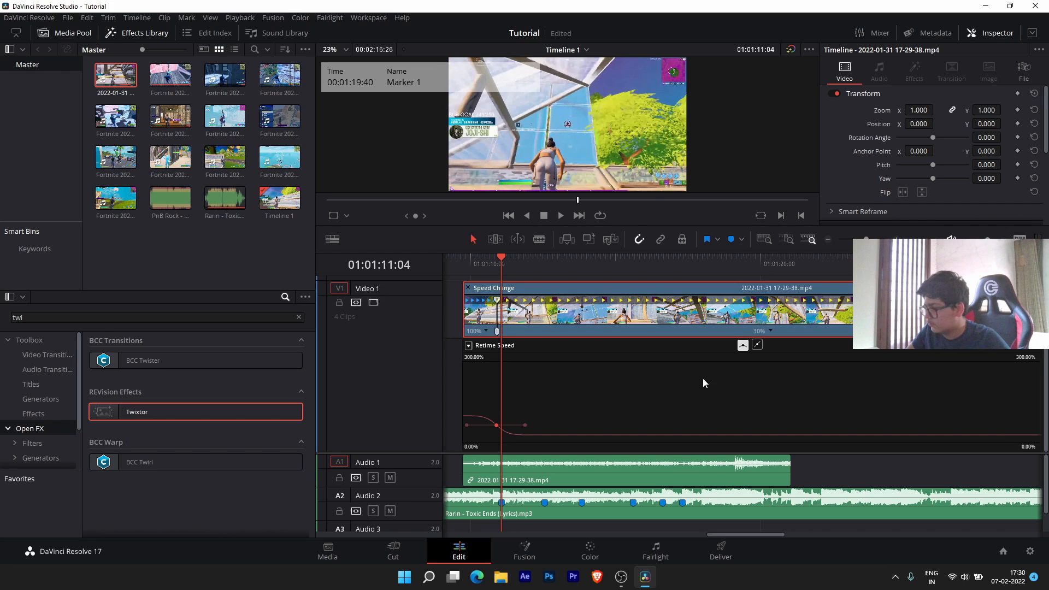
pyautogui.click(524, 422)
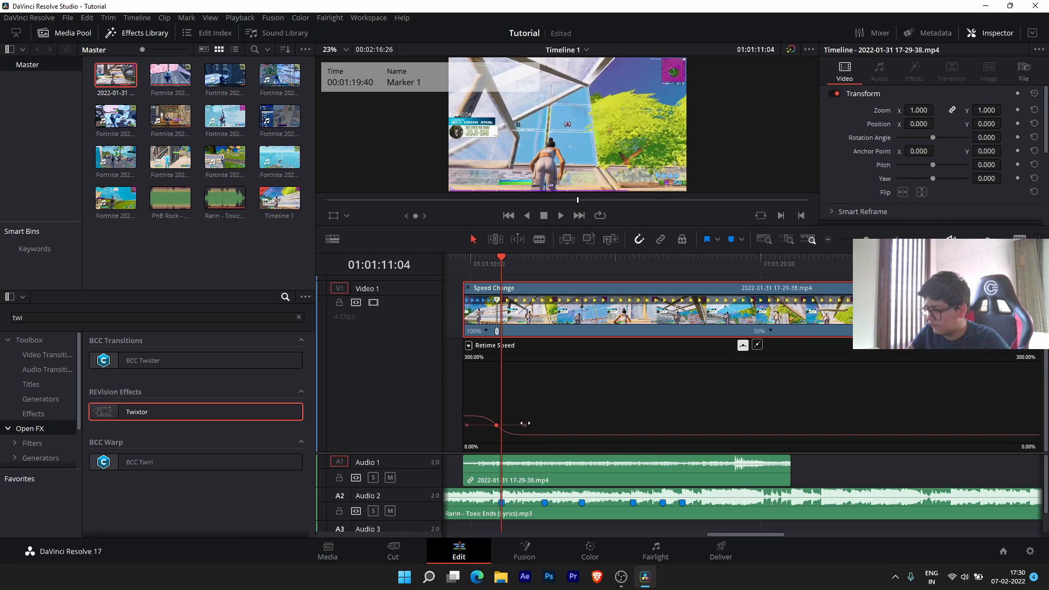
pyautogui.moveTo(518, 424); pyautogui.dragTo(501, 425)
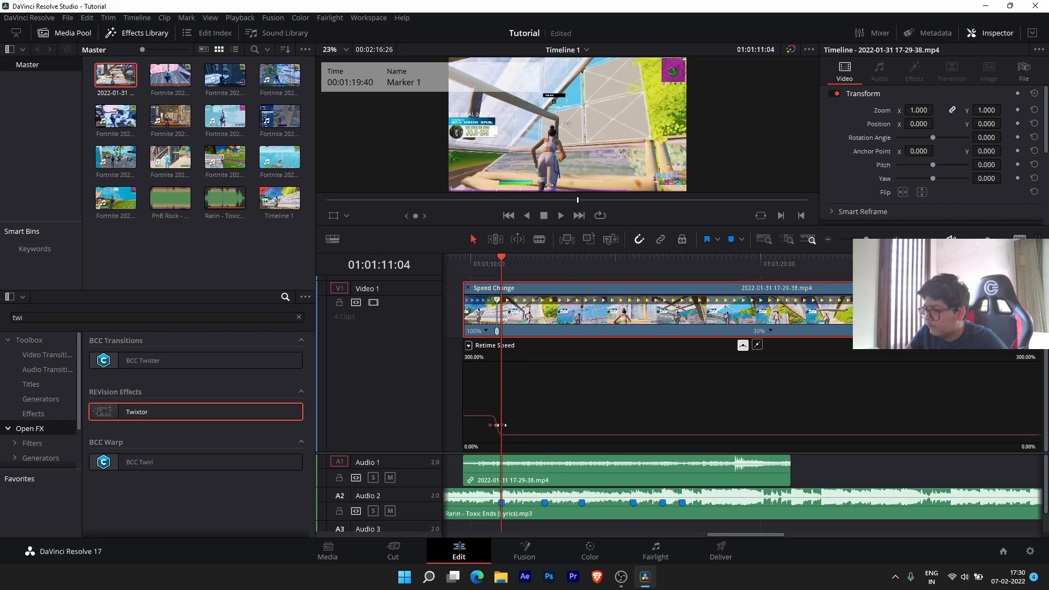
pyautogui.moveTo(497, 426); pyautogui.dragTo(493, 426)
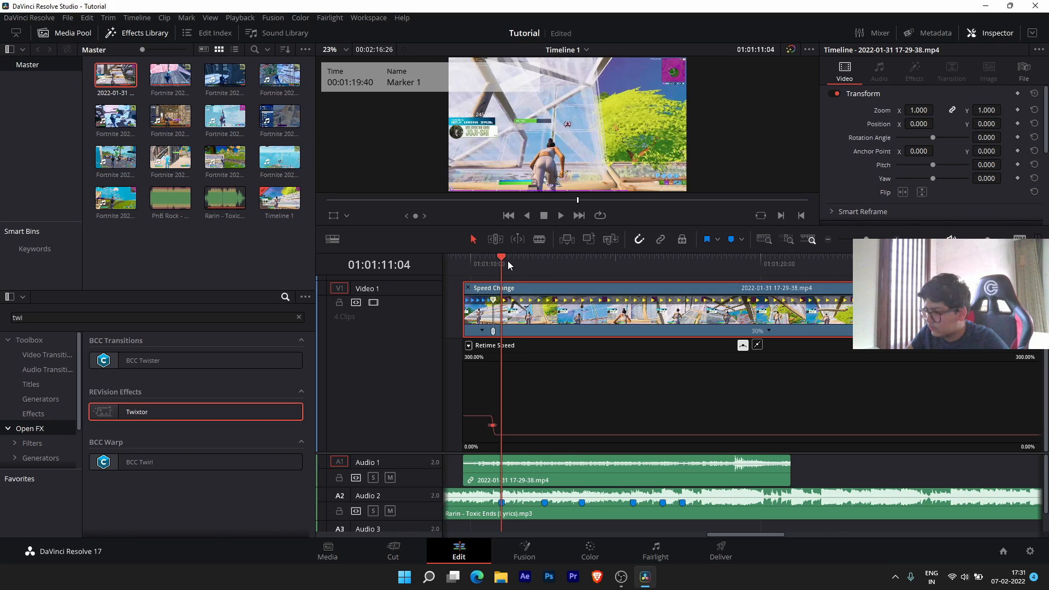
# - Shift the slowdown point later and raise the speed after the playhead to 200%
pyautogui.scroll(4, 512, 392)
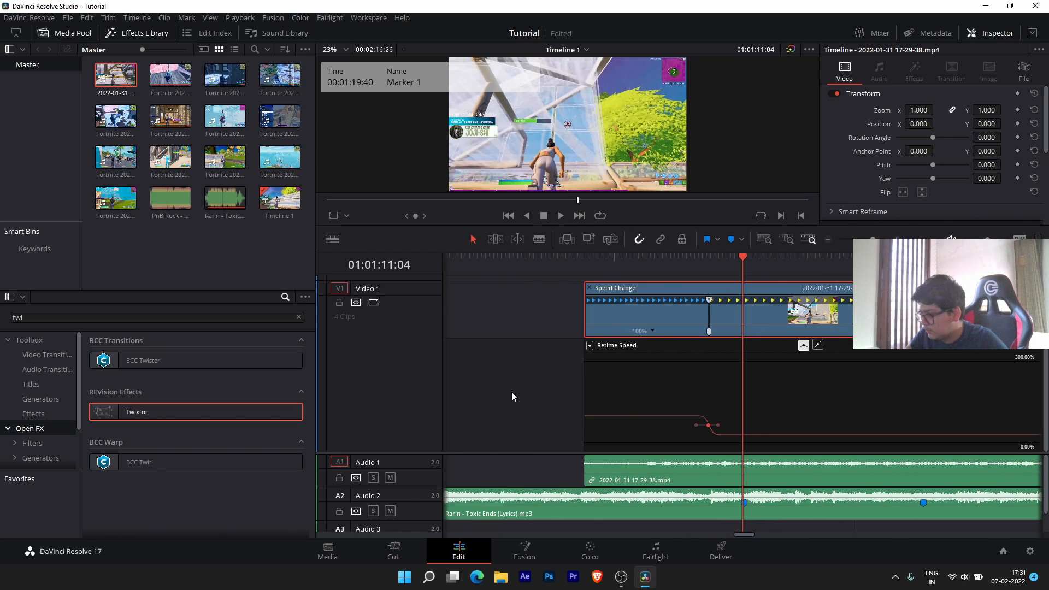
pyautogui.scroll(1, 512, 392)
pyautogui.moveTo(700, 427); pyautogui.dragTo(714, 428)
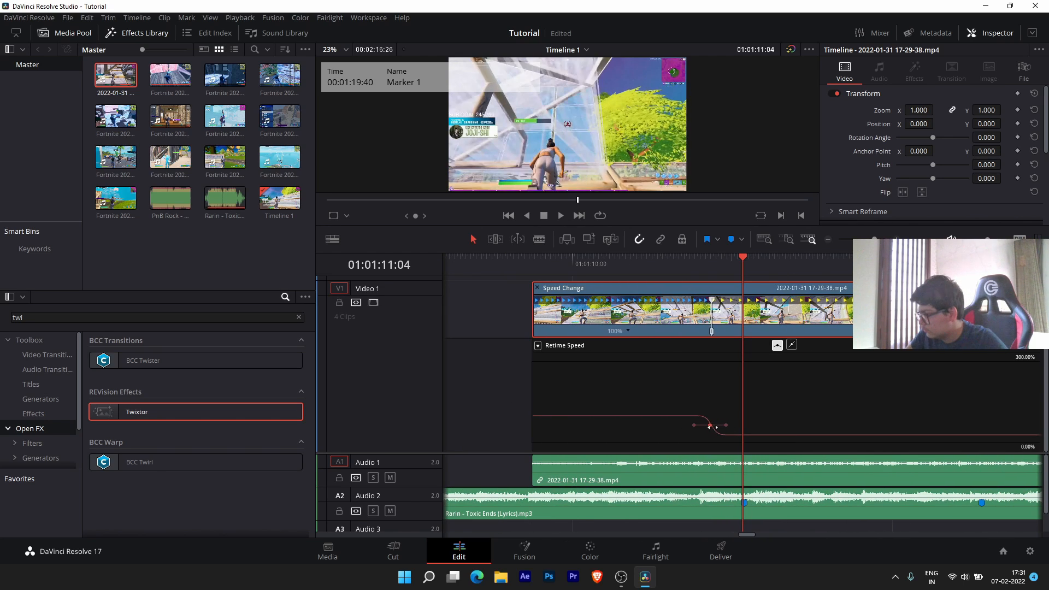
pyautogui.moveTo(753, 258); pyautogui.dragTo(775, 264)
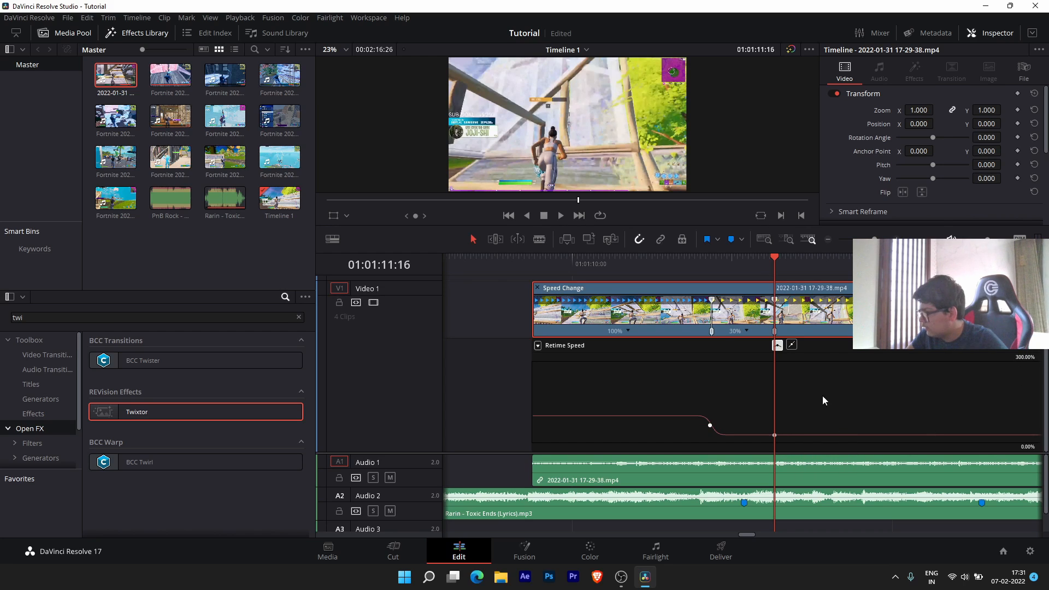
pyautogui.moveTo(801, 435); pyautogui.dragTo(821, 203)
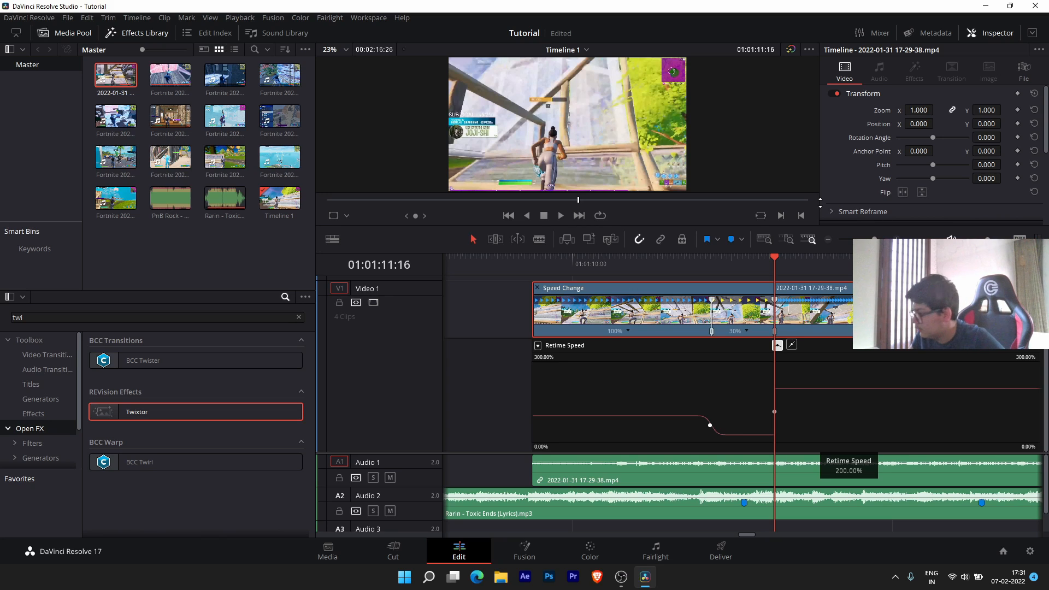
pyautogui.moveTo(820, 205); pyautogui.dragTo(823, 208)
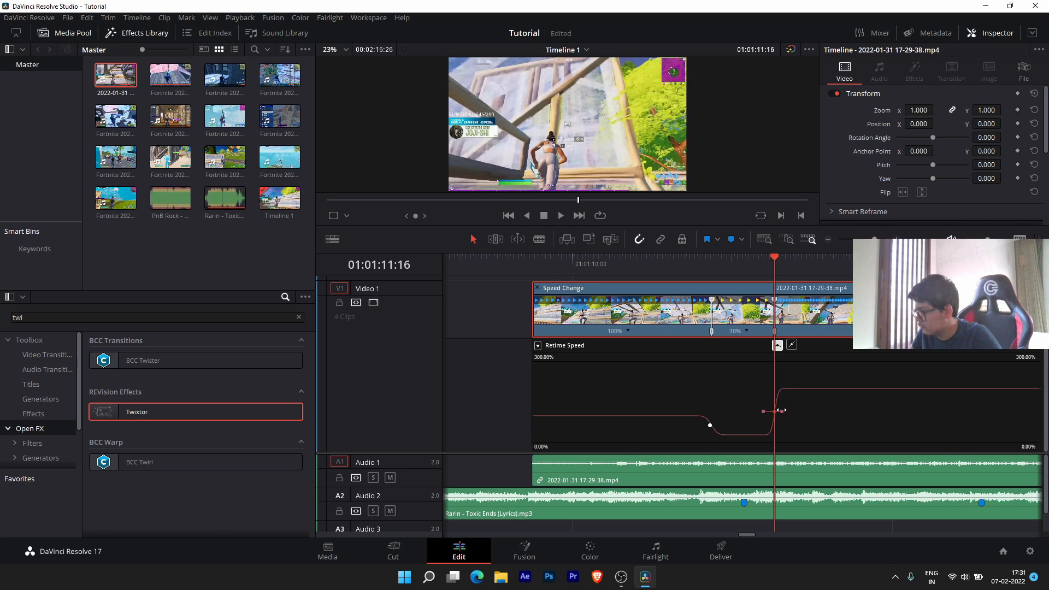
# - Replay the section around the new 200% speed ramp several times
pyautogui.press('space')
pyautogui.click(643, 260)
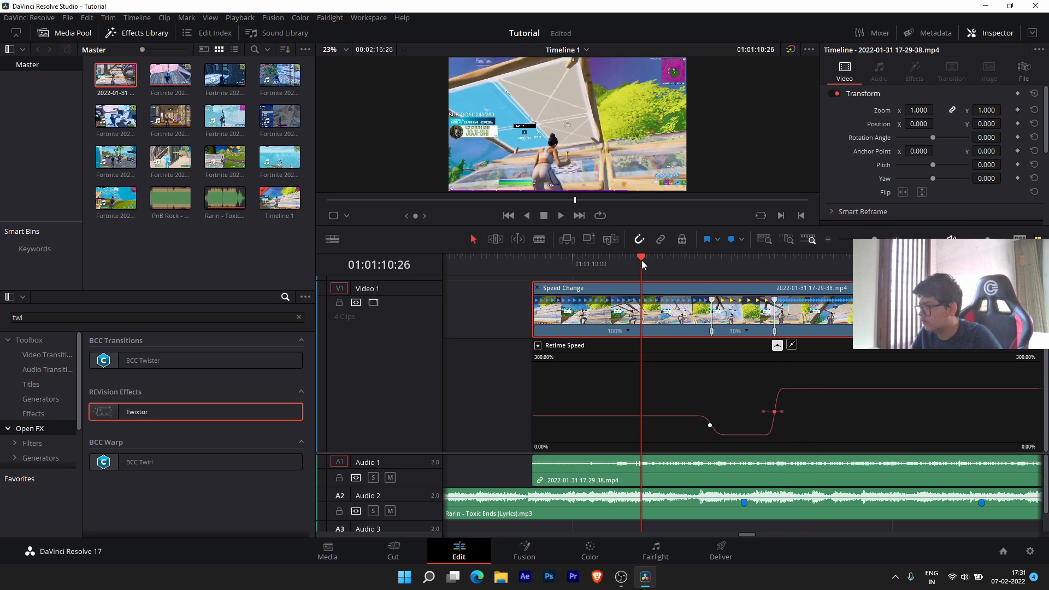
pyautogui.press('space')
pyautogui.press('space')
pyautogui.click(642, 261)
pyautogui.press('space')
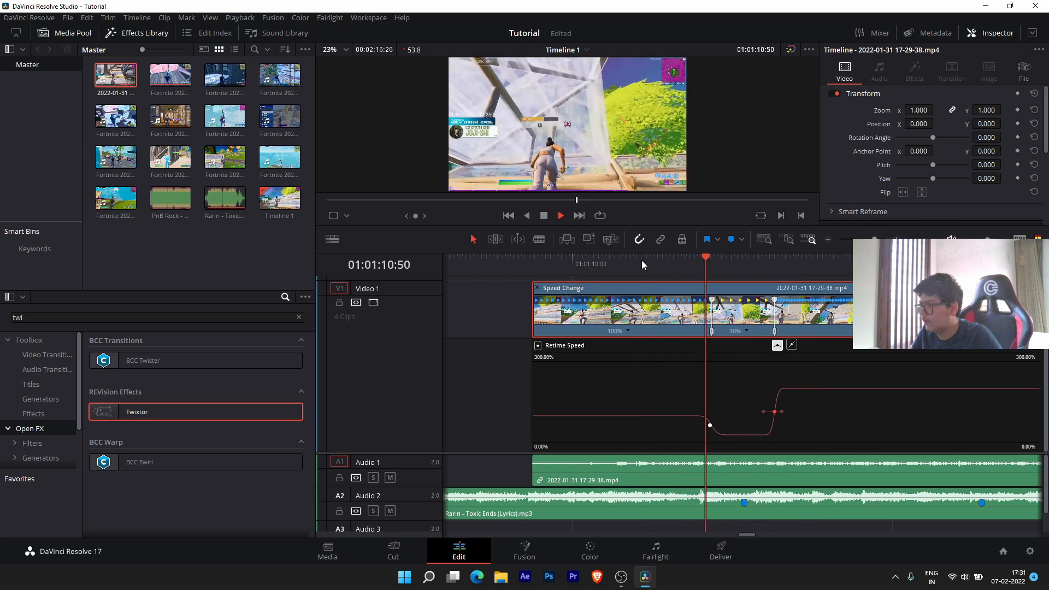
pyautogui.click(642, 261)
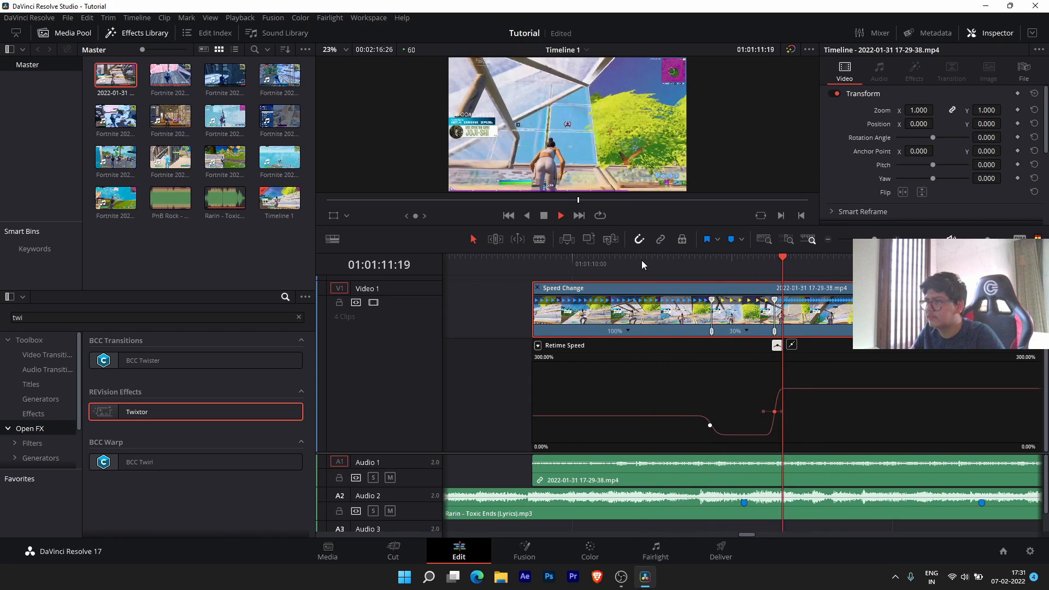
pyautogui.press('space')
pyautogui.click(641, 261)
pyautogui.press('space')
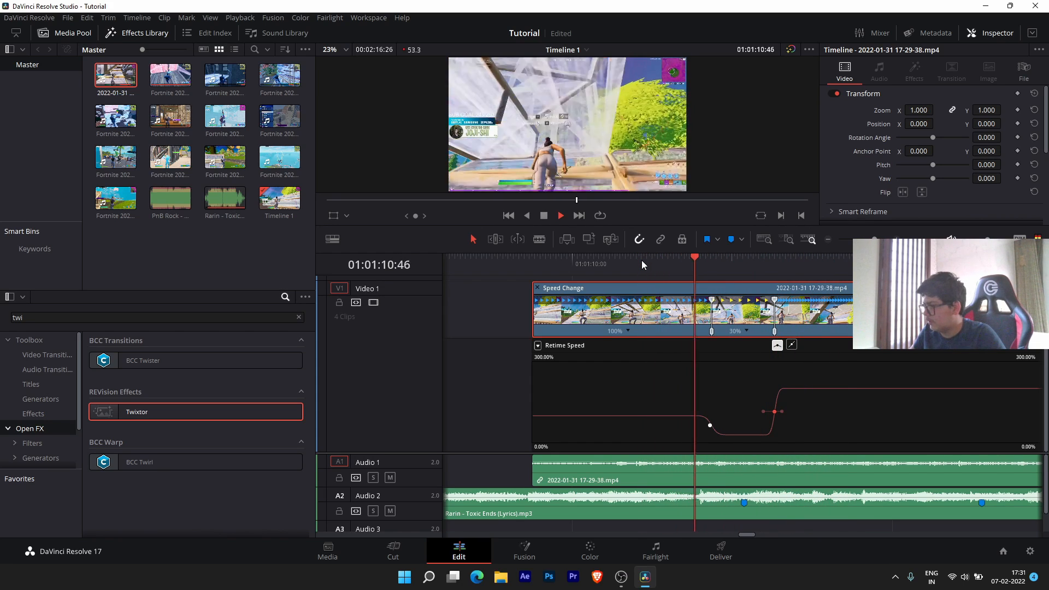
pyautogui.press('space')
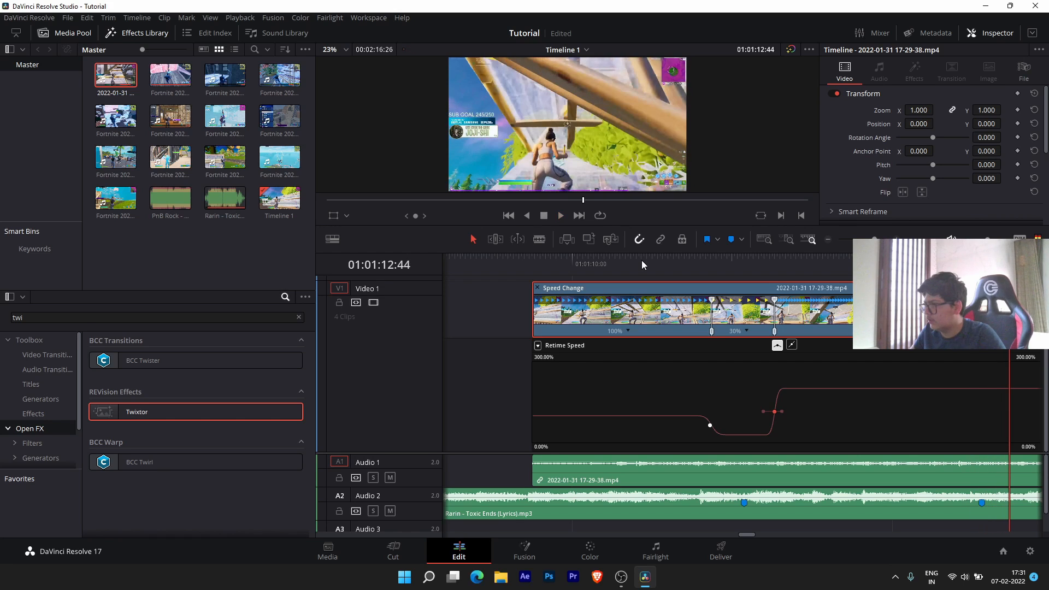
# - Drop the speed further along back to about 48% with a smoothed, tightened ease
pyautogui.moveTo(805, 265); pyautogui.dragTo(897, 261)
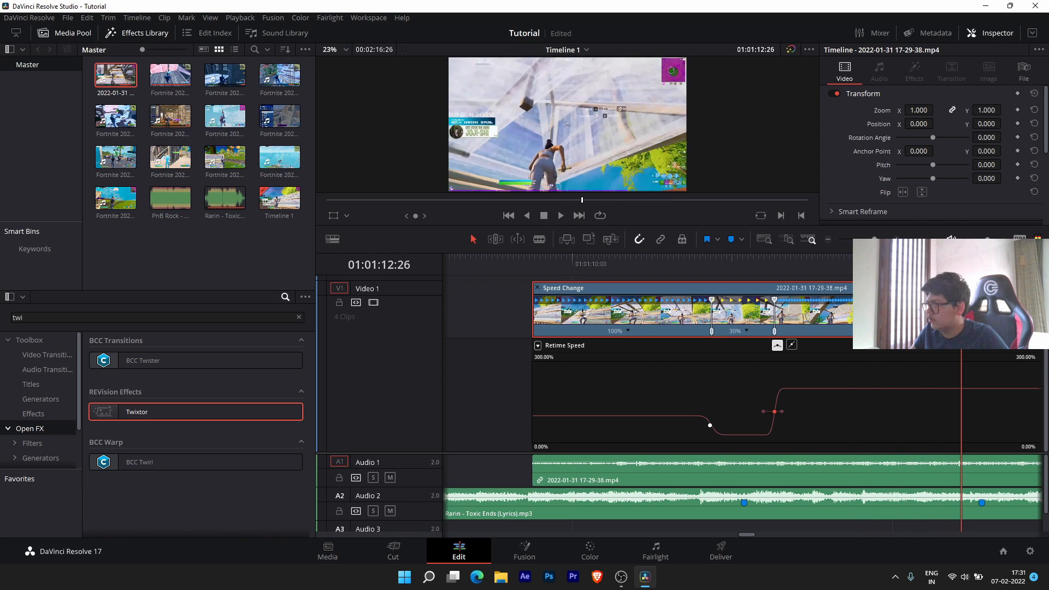
pyautogui.moveTo(961, 260); pyautogui.dragTo(948, 223)
pyautogui.moveTo(987, 384); pyautogui.dragTo(987, 433)
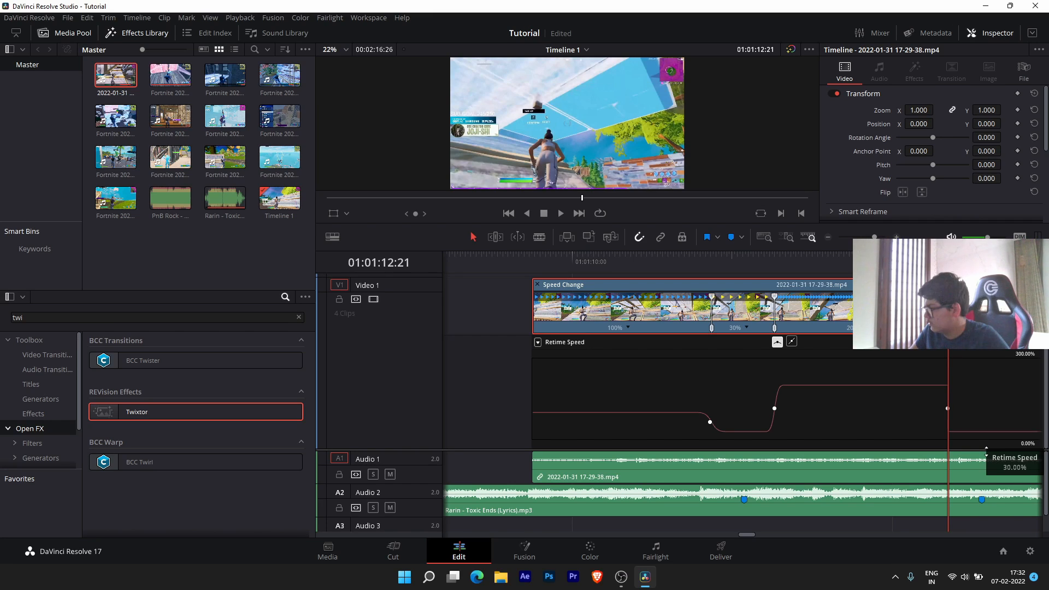
pyautogui.click(776, 345)
pyautogui.moveTo(990, 408); pyautogui.dragTo(978, 413)
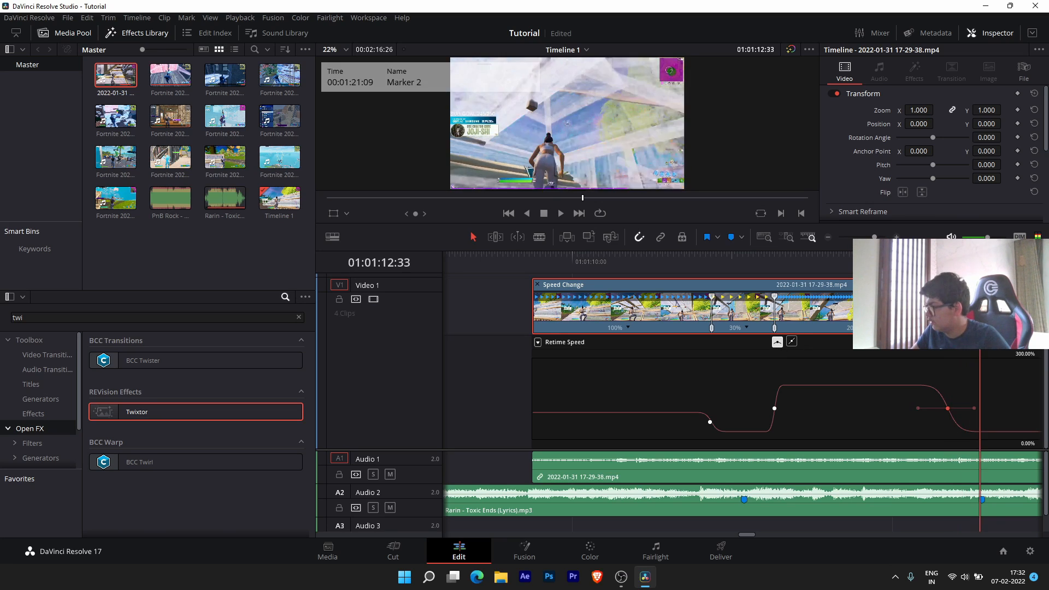
# - Move the slowdown earlier and ramp the speed after 01:01:12:44 up to an eased 200%
pyautogui.moveTo(1021, 272); pyautogui.dragTo(823, 282)
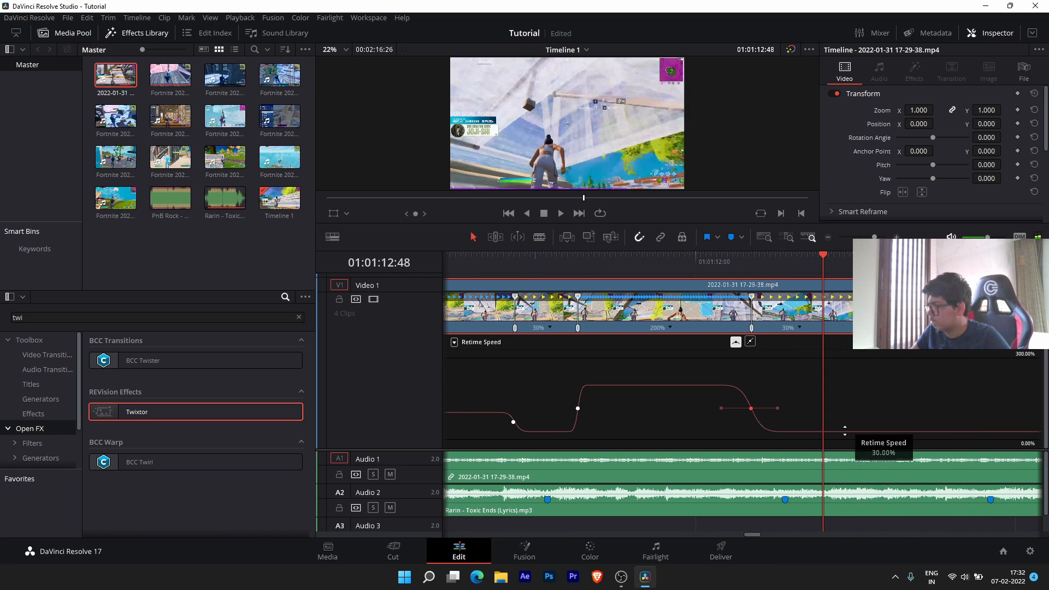
pyautogui.moveTo(747, 408); pyautogui.dragTo(727, 410)
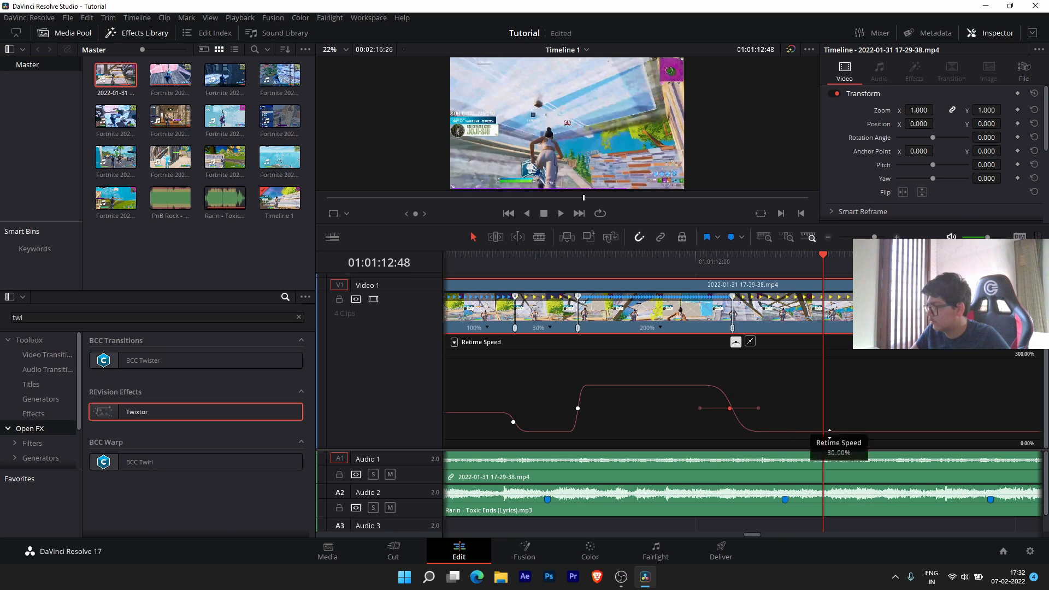
pyautogui.moveTo(821, 259); pyautogui.dragTo(813, 258)
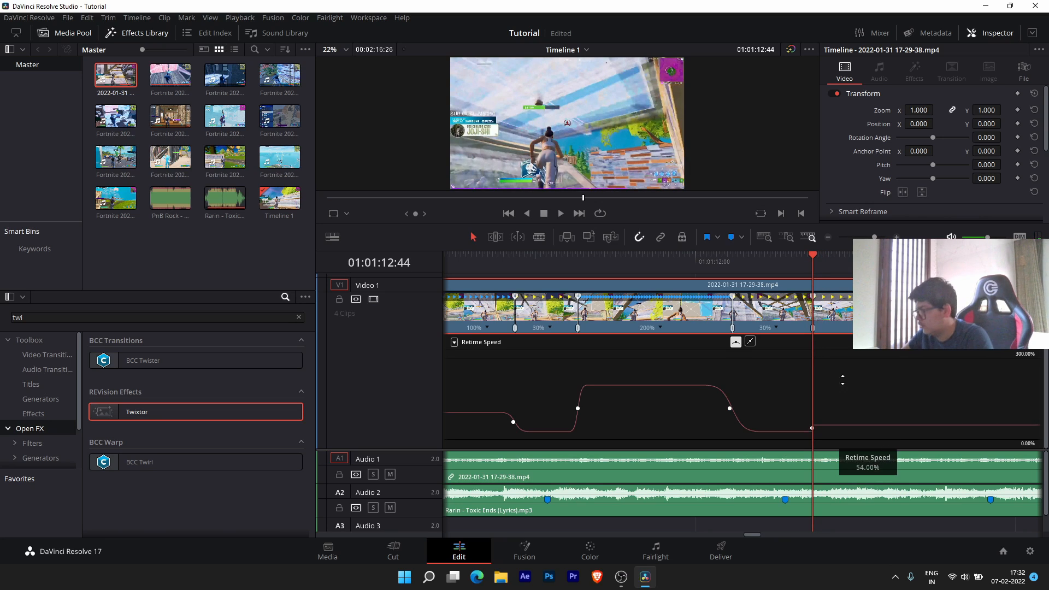
pyautogui.moveTo(836, 431); pyautogui.dragTo(842, 388)
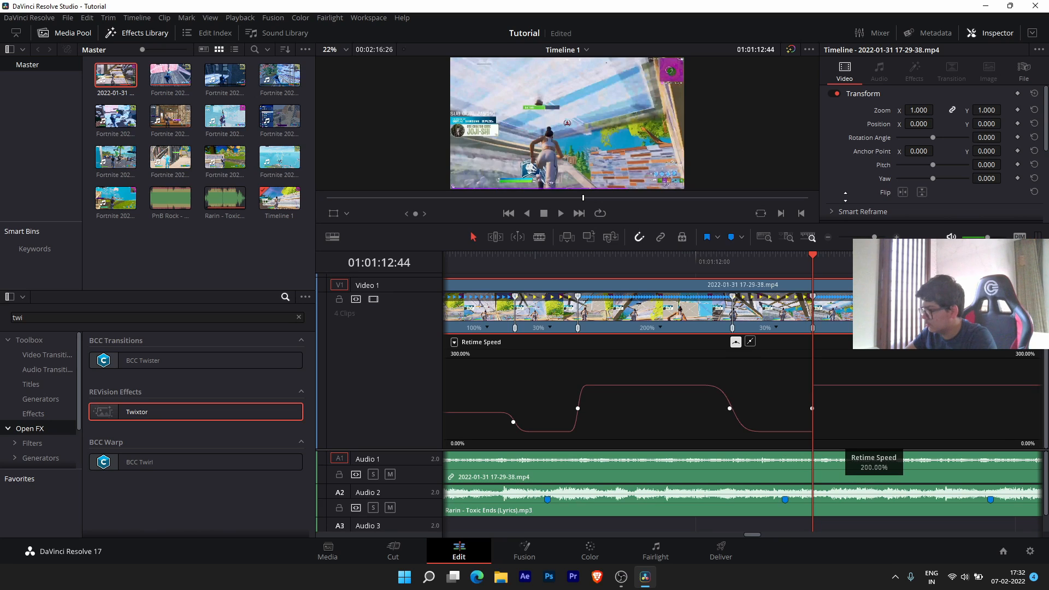
pyautogui.moveTo(845, 196); pyautogui.dragTo(845, 197)
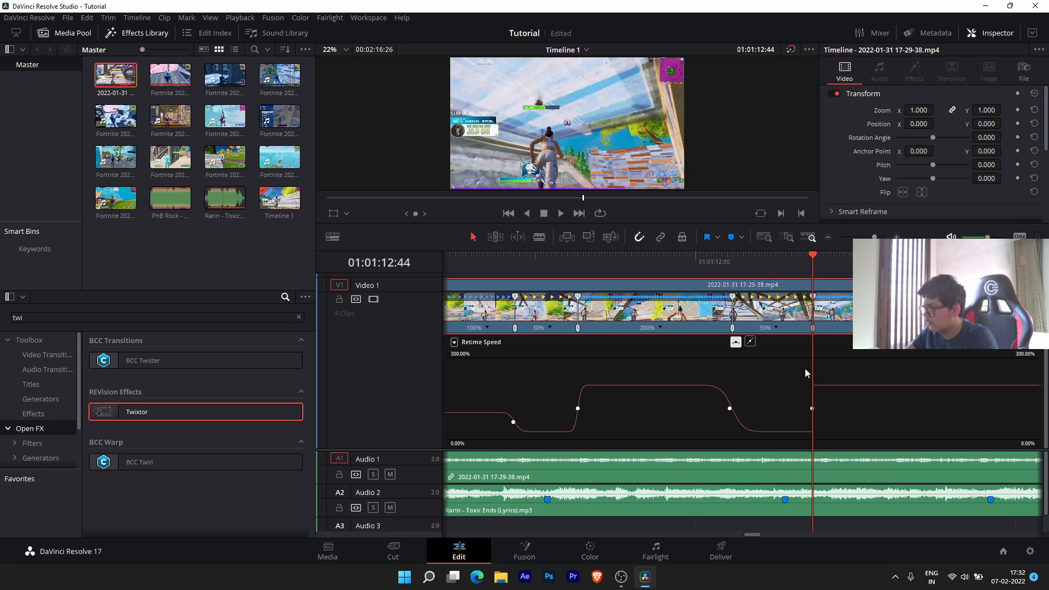
pyautogui.click(738, 342)
pyautogui.click(841, 408)
pyautogui.press('space')
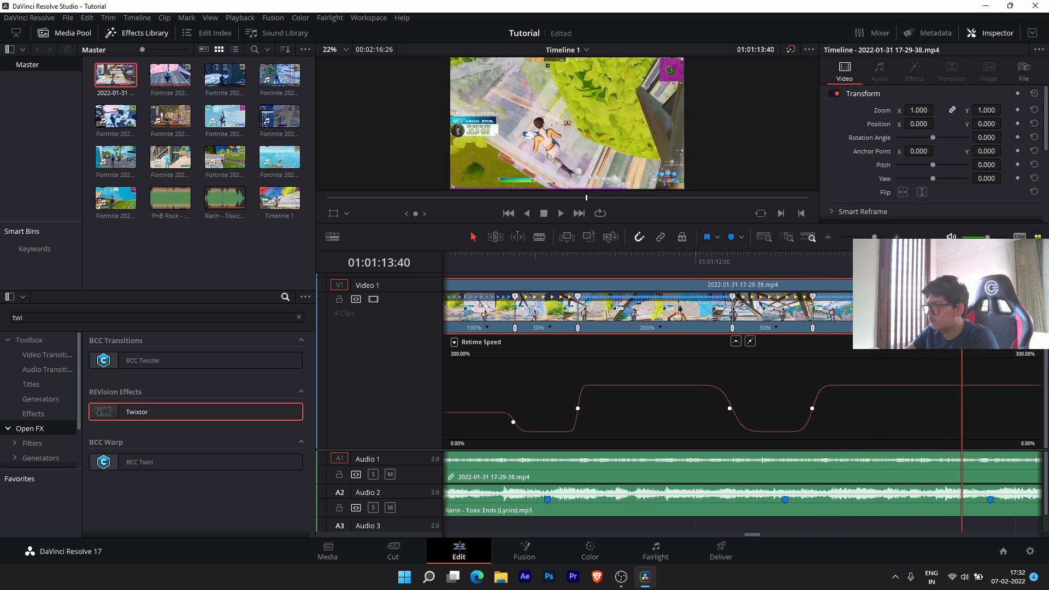
# - Lower the final section to 30% speed and play back the speed ramps
pyautogui.hotkey('ctrl', '-')
pyautogui.hotkey('ctrl', '-')
pyautogui.hotkey('ctrl', '-')
pyautogui.hotkey('ctrl', '-')
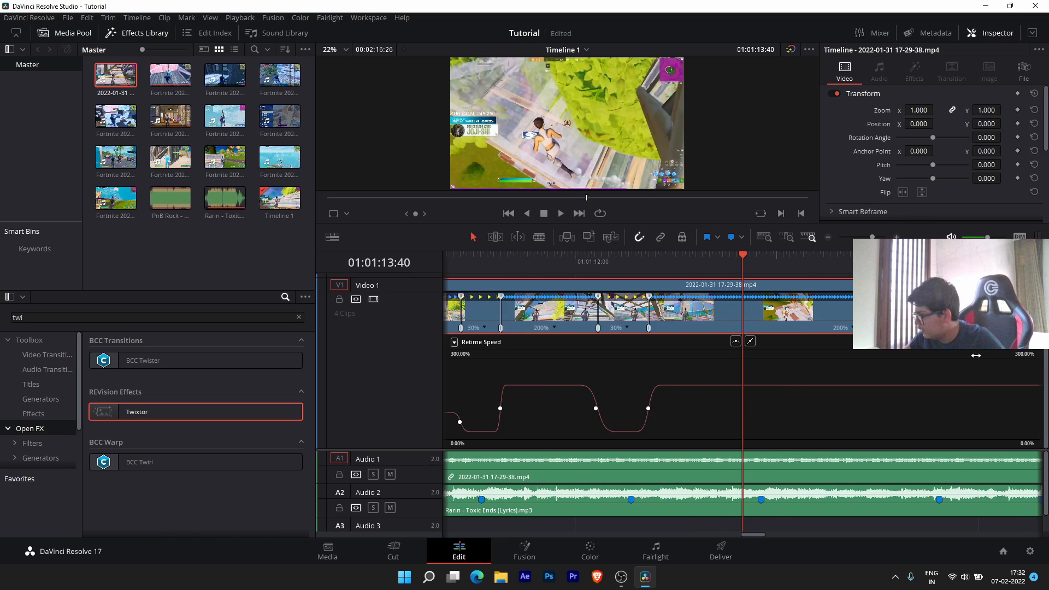
pyautogui.hotkey('ctrl', '+')
pyautogui.hotkey('ctrl', '+')
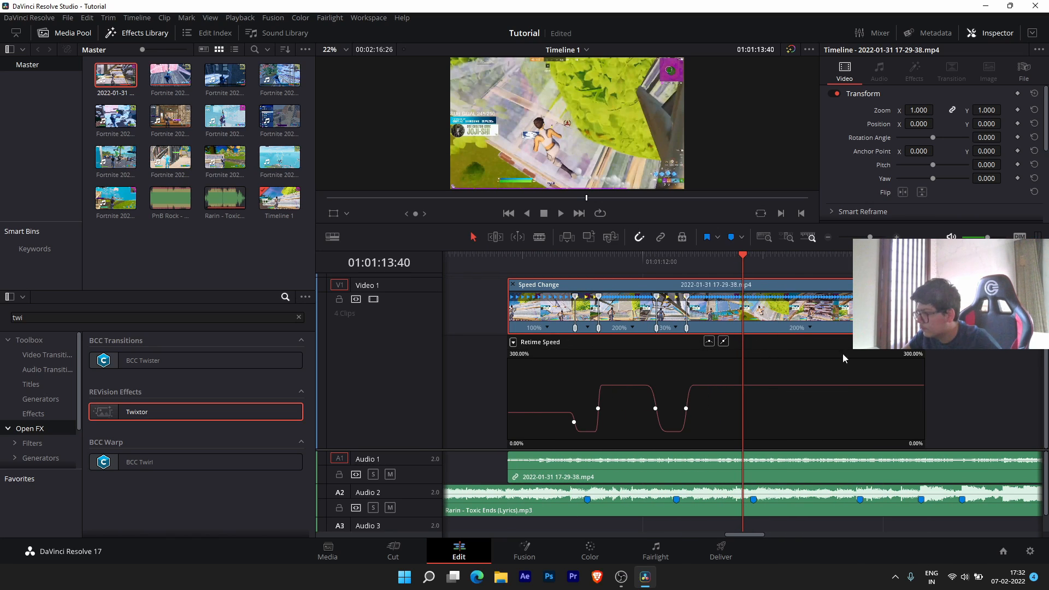
pyautogui.moveTo(803, 385); pyautogui.dragTo(804, 425)
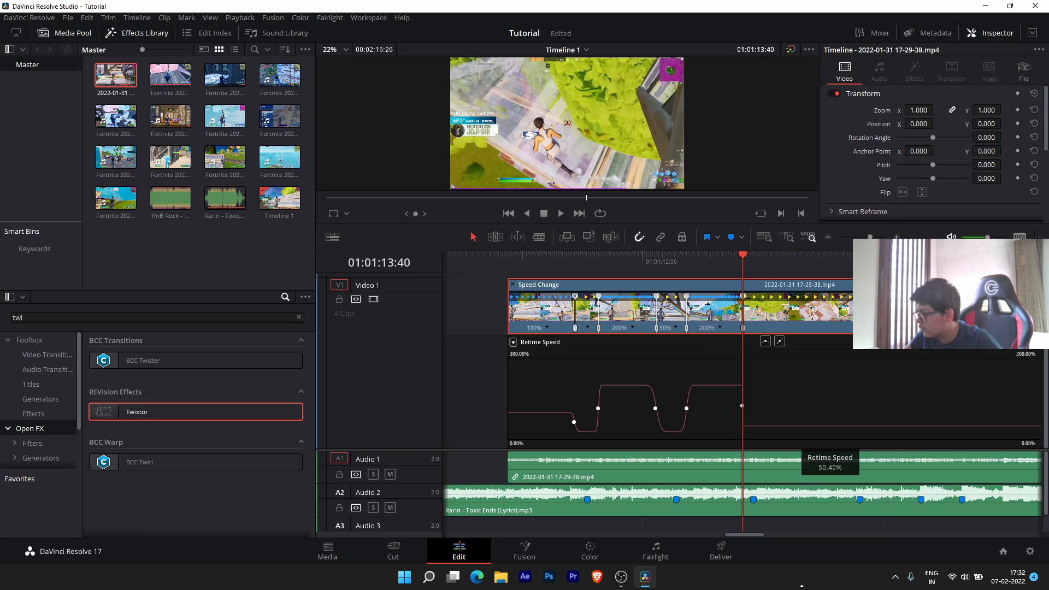
pyautogui.moveTo(821, 523); pyautogui.dragTo(807, 447)
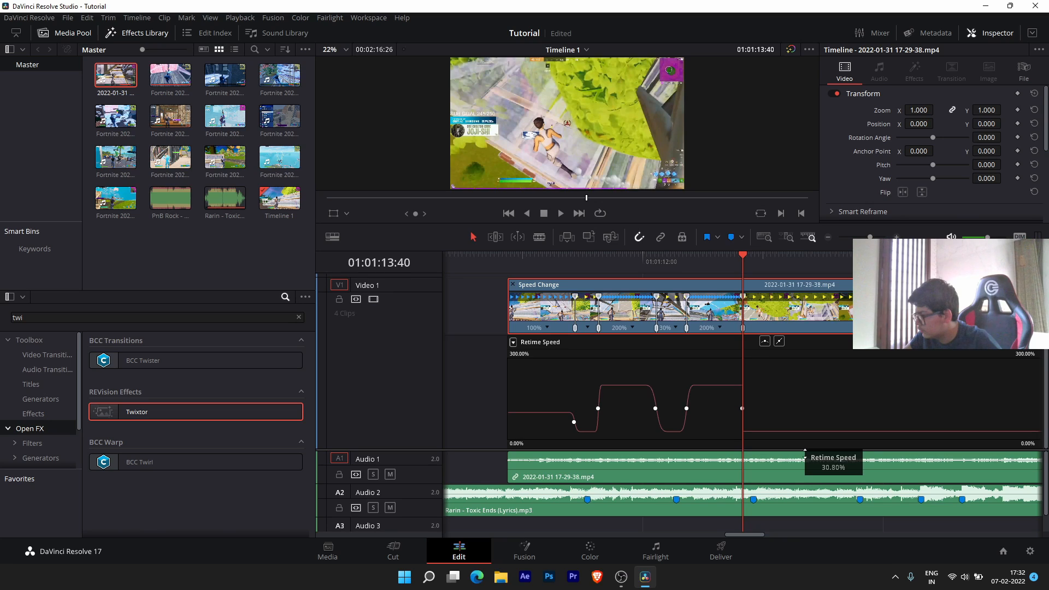
pyautogui.moveTo(804, 453); pyautogui.dragTo(801, 445)
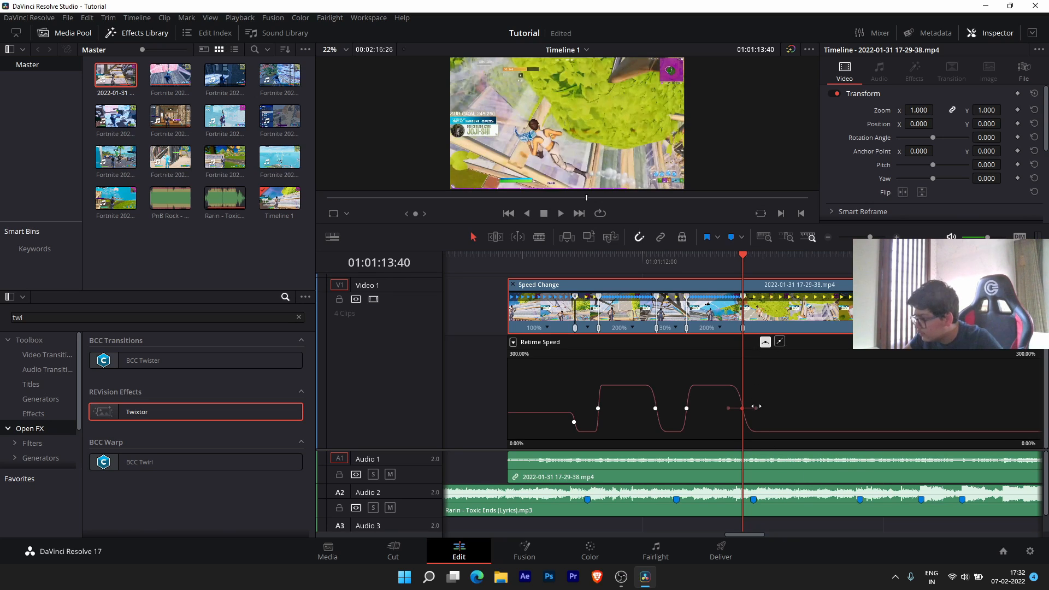
pyautogui.click(527, 259)
pyautogui.press('space')
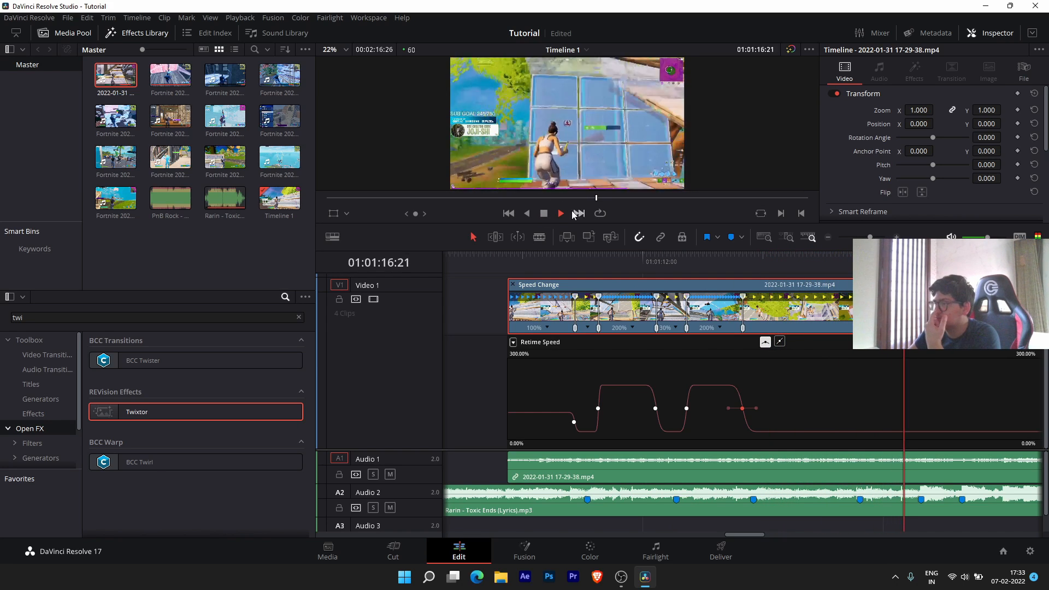
# - Add a speed point at Marker 5 and raise the clip's speed after it
pyautogui.click(544, 214)
pyautogui.moveTo(633, 267); pyautogui.dragTo(622, 267)
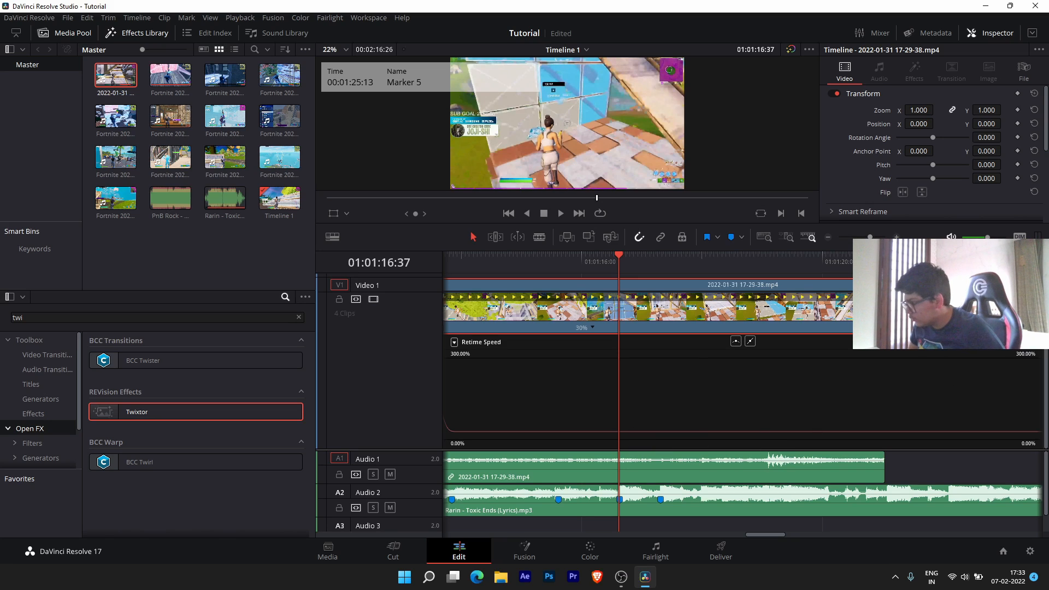
pyautogui.hotkey('ctrl', '[')
pyautogui.moveTo(665, 441); pyautogui.dragTo(661, 382)
# - Add a speed point at Marker 6, set the following section near 100%, and preview the steps
pyautogui.moveTo(626, 261); pyautogui.dragTo(660, 265)
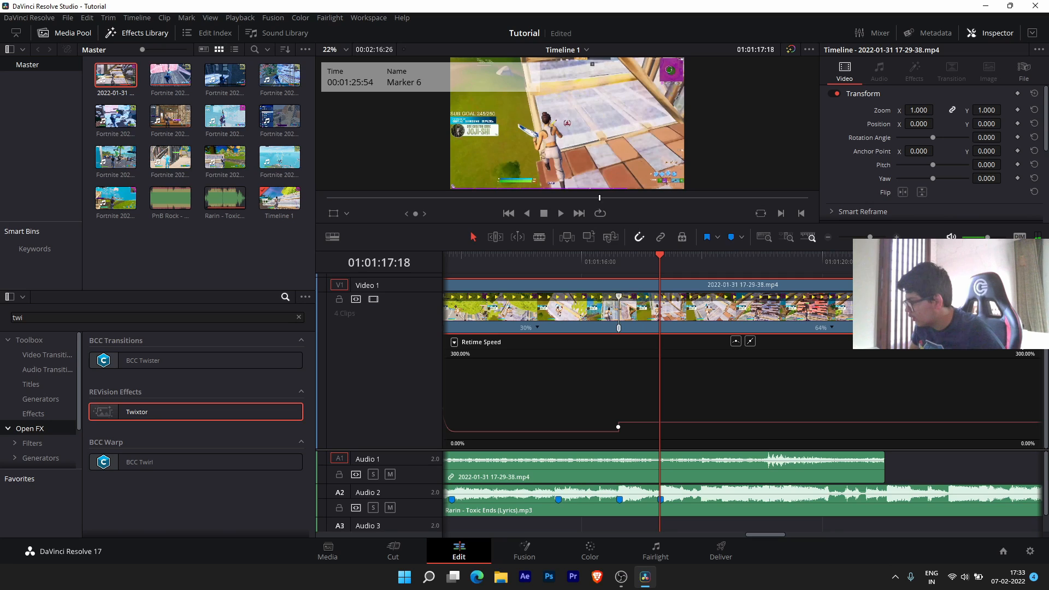
pyautogui.keyDown('alt'); pyautogui.click(660, 422); pyautogui.keyUp('alt')
pyautogui.moveTo(685, 422); pyautogui.dragTo(690, 376)
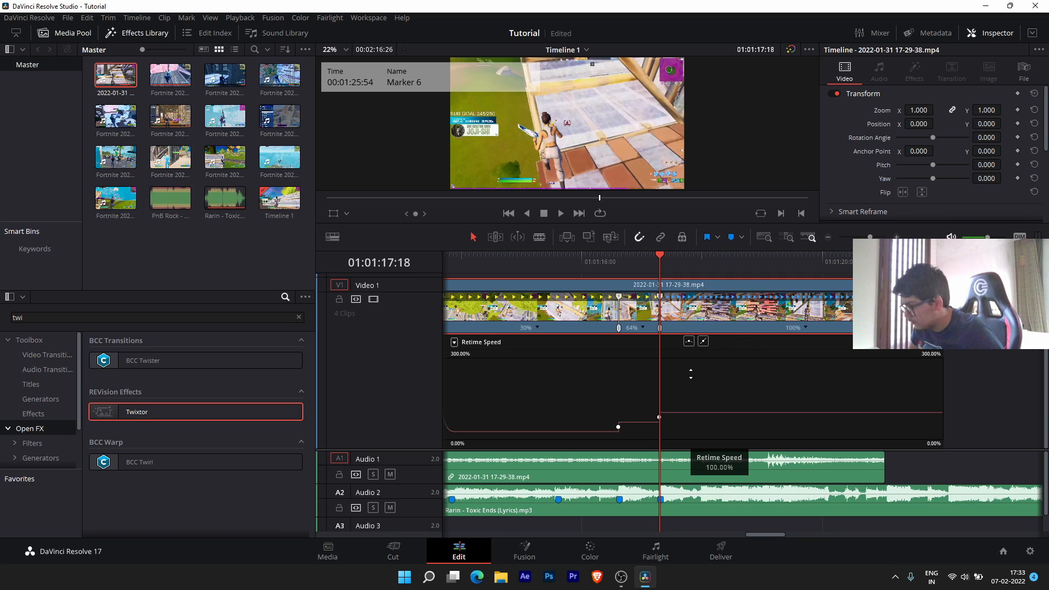
pyautogui.moveTo(660, 253); pyautogui.dragTo(513, 256)
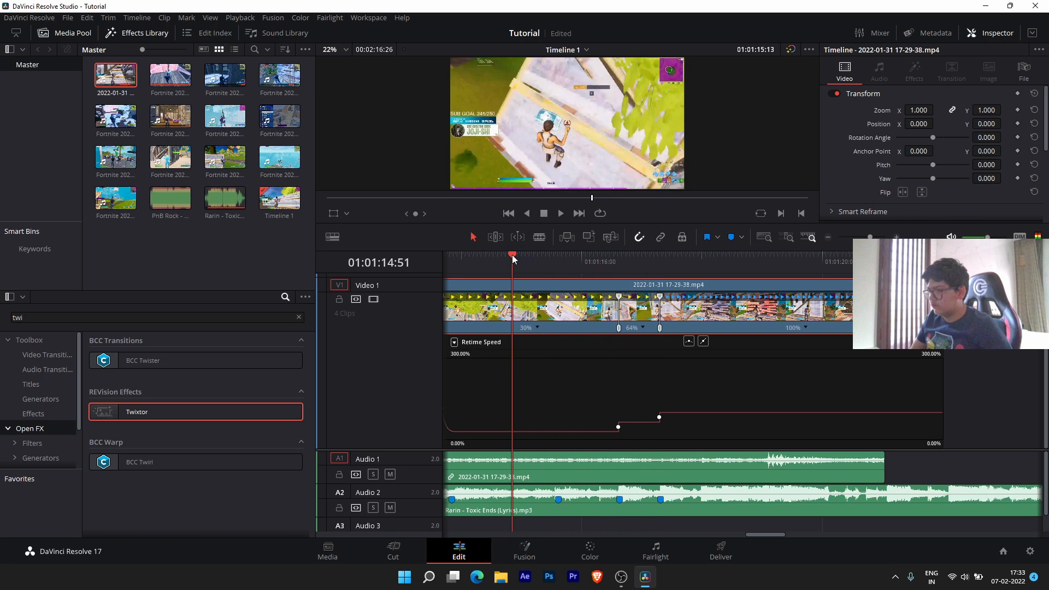
pyautogui.press('space')
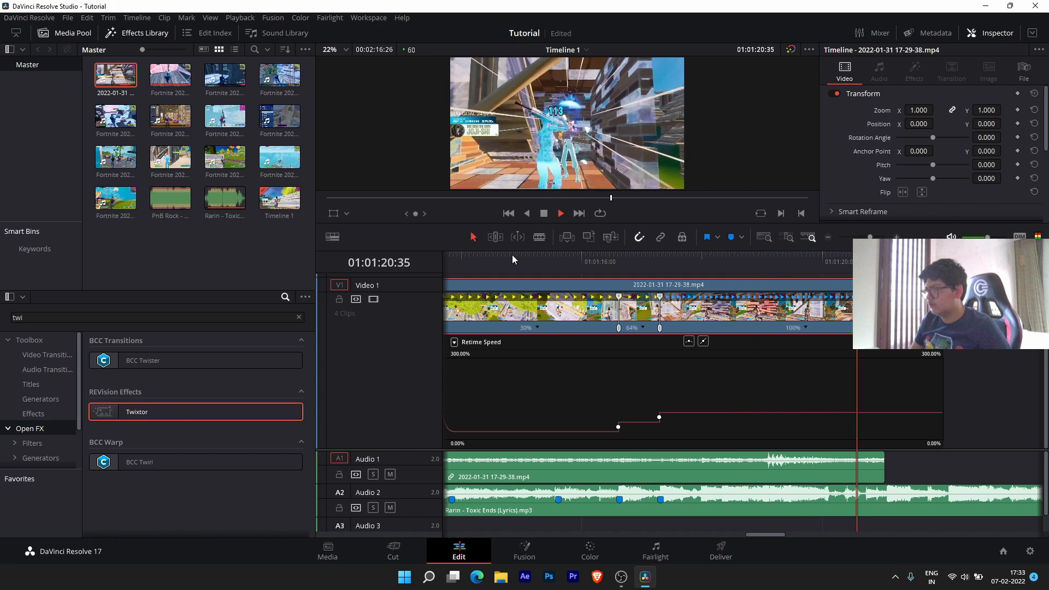
pyautogui.press('space')
# - Raise the middle section to about 95% and the section after Marker 6 to 160%
pyautogui.click(662, 262)
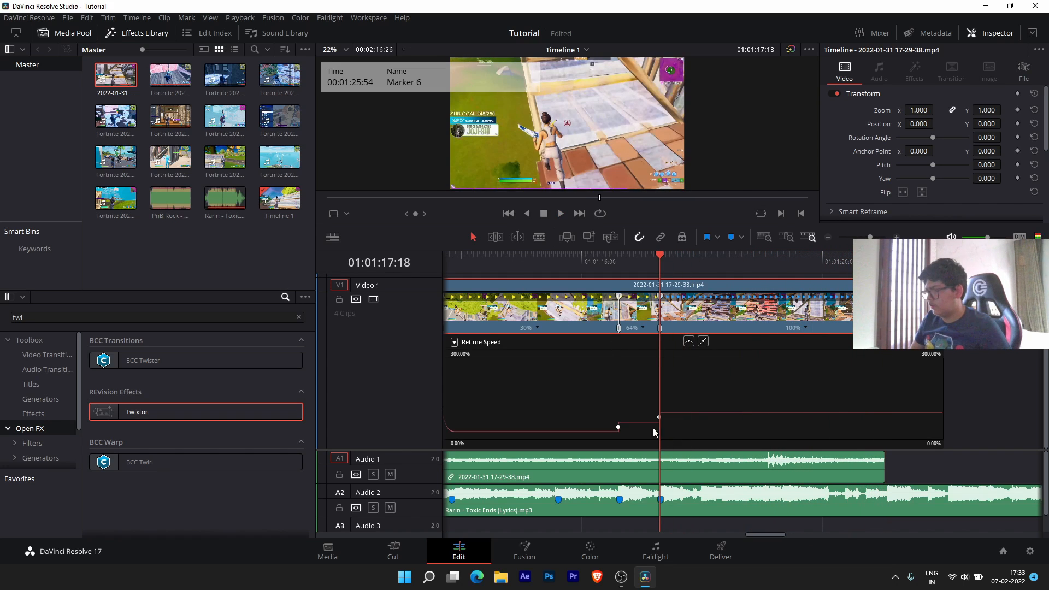
pyautogui.moveTo(639, 421); pyautogui.dragTo(637, 372)
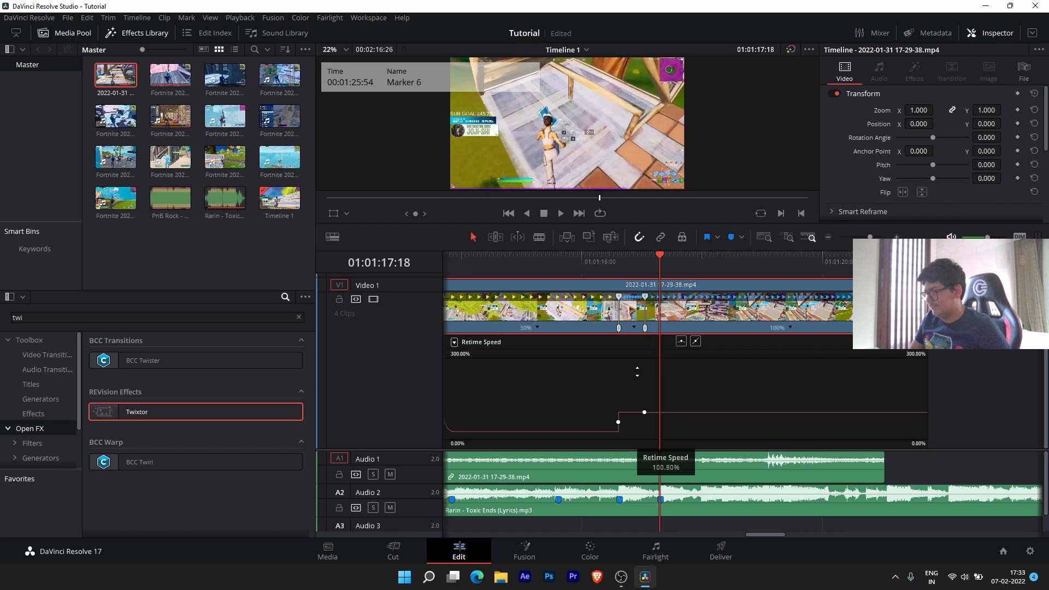
pyautogui.moveTo(673, 413); pyautogui.dragTo(675, 332)
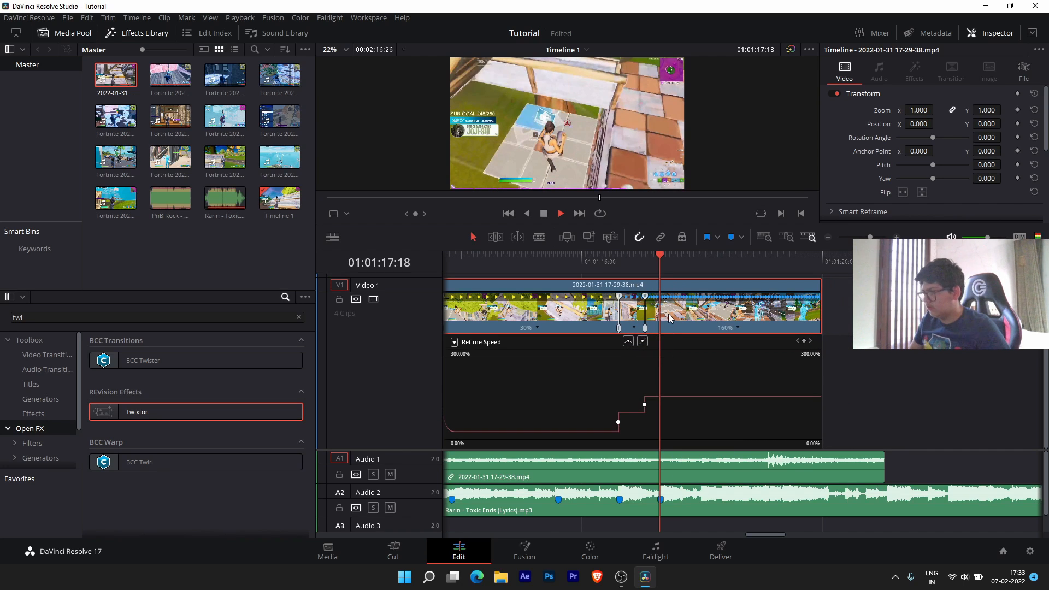
# - Play back the new 160% speed ramp from just before it
pyautogui.press('space')
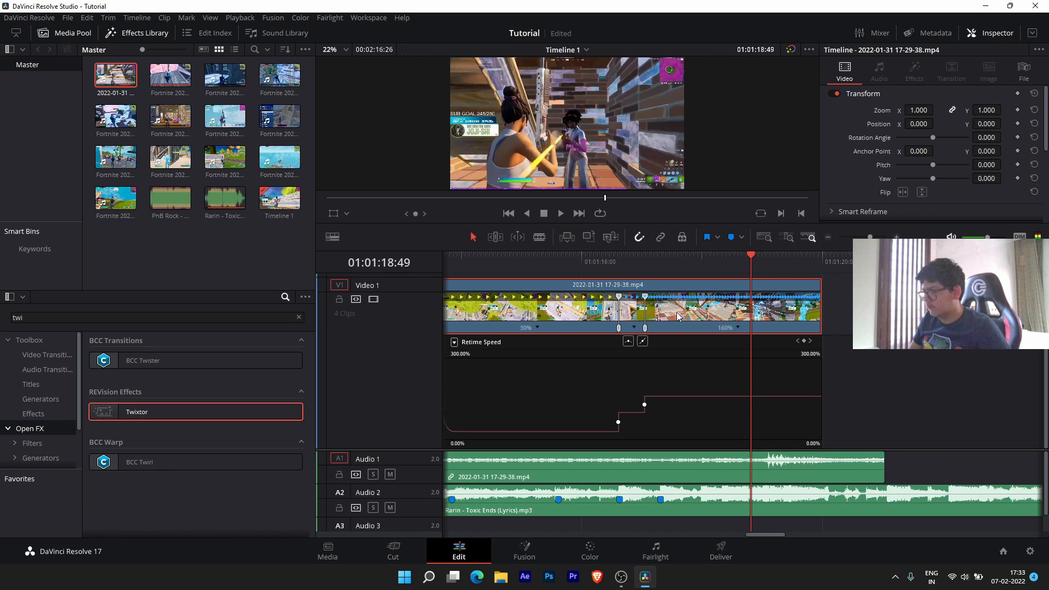
pyautogui.moveTo(749, 251); pyautogui.dragTo(620, 260)
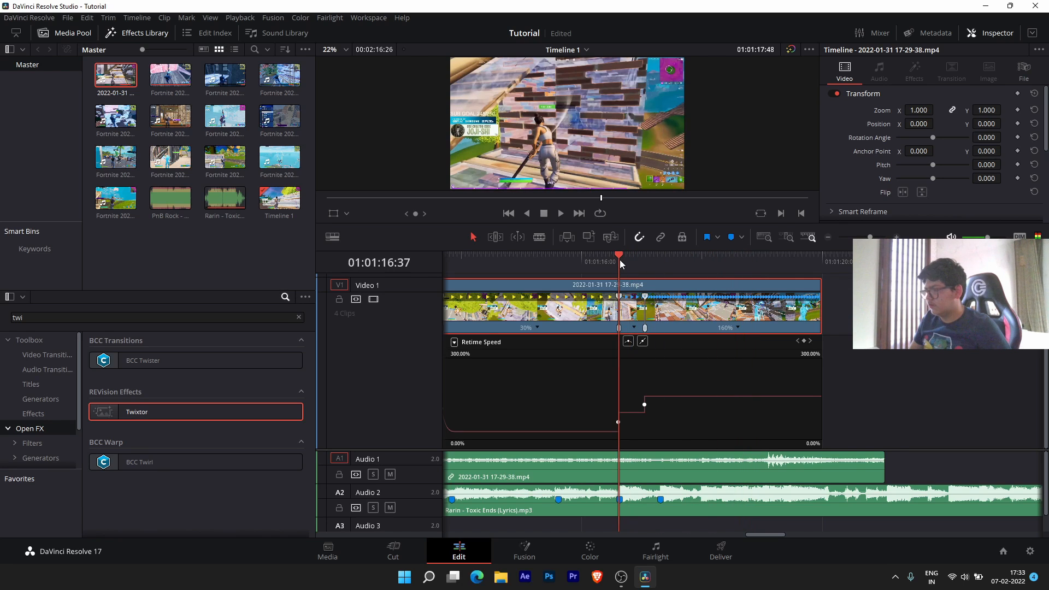
pyautogui.press('space')
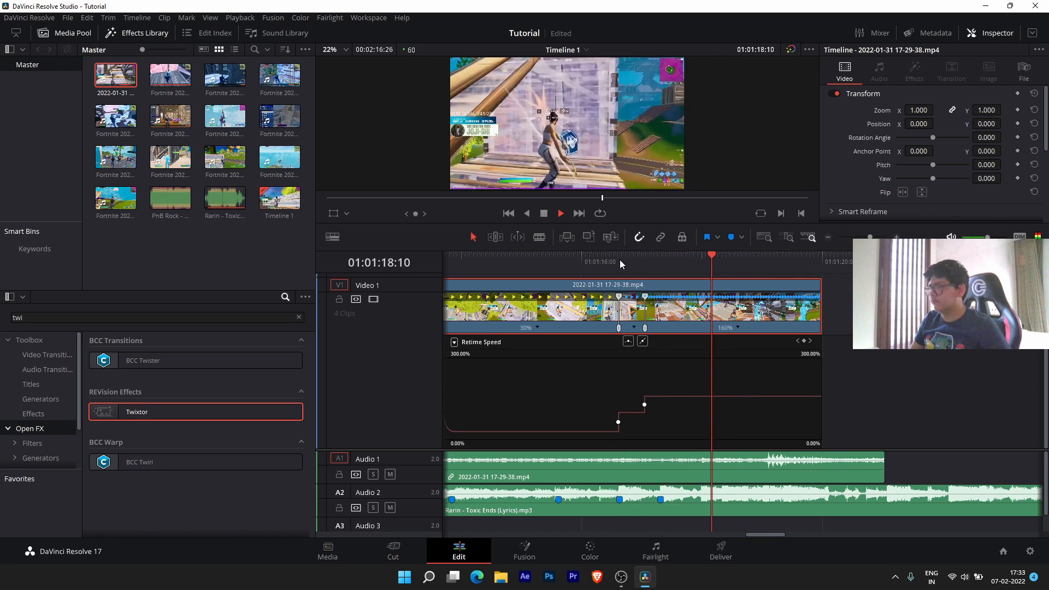
pyautogui.press('space')
# - Add a speed point at 01:01:17:35 and drop the speed after it back to 100%
pyautogui.moveTo(722, 257); pyautogui.dragTo(677, 261)
pyautogui.click(803, 341)
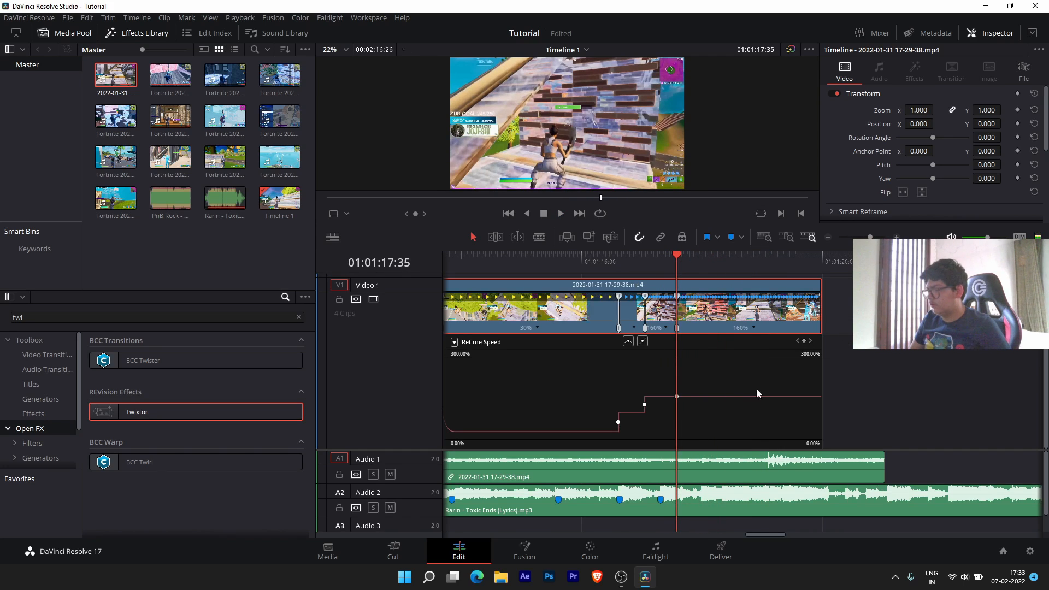
pyautogui.moveTo(721, 396); pyautogui.dragTo(711, 476)
pyautogui.press('space')
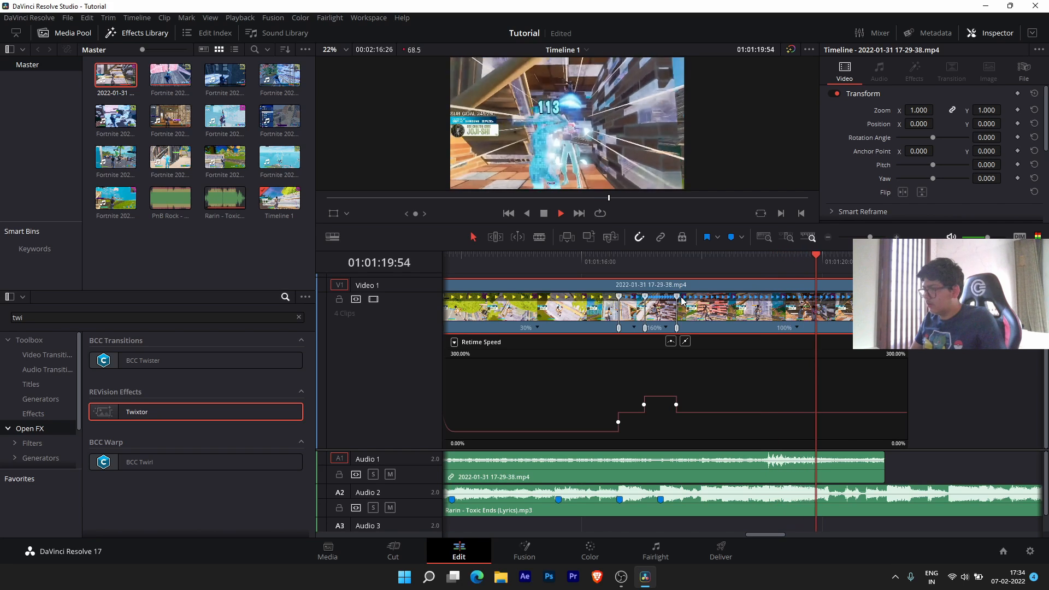
pyautogui.press('space')
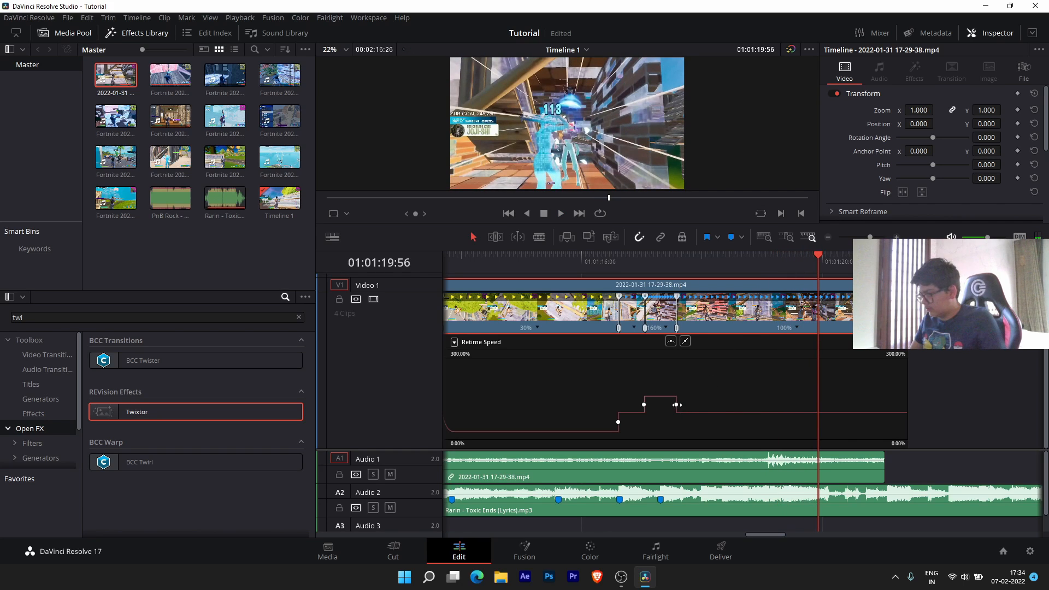
# - Lengthen the 160% burst by moving its end speed point later, reviewing the result
pyautogui.moveTo(676, 405); pyautogui.dragTo(696, 406)
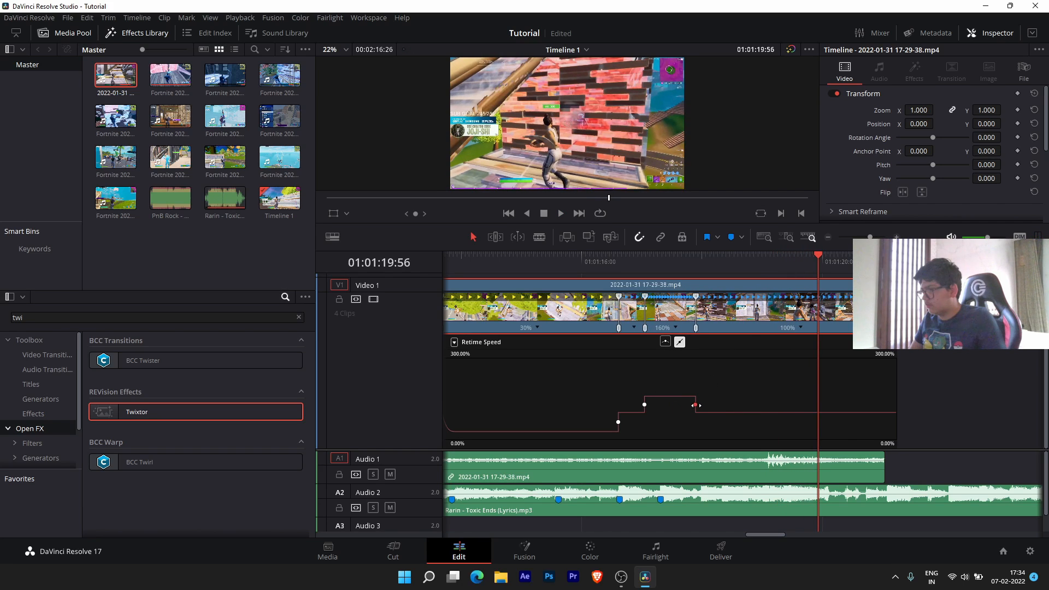
pyautogui.moveTo(746, 257)
pyautogui.mouseDown()
pyautogui.moveTo(775, 258)
pyautogui.moveTo(736, 258)
pyautogui.mouseUp()
pyautogui.press('space')
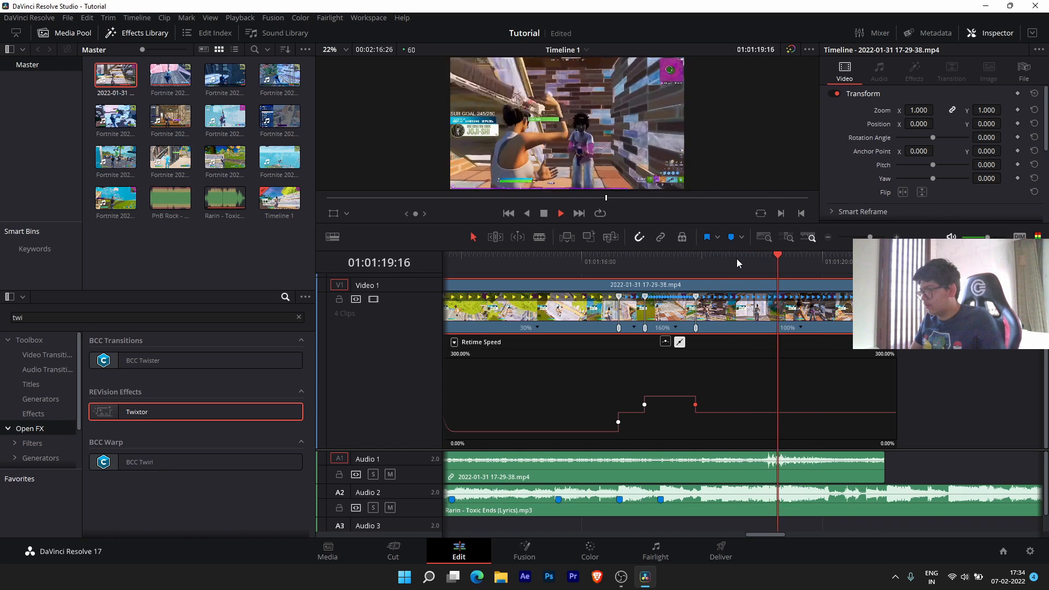
pyautogui.press('space')
pyautogui.moveTo(696, 405); pyautogui.dragTo(707, 406)
pyautogui.press('space')
pyautogui.press('space')
pyautogui.click(740, 269)
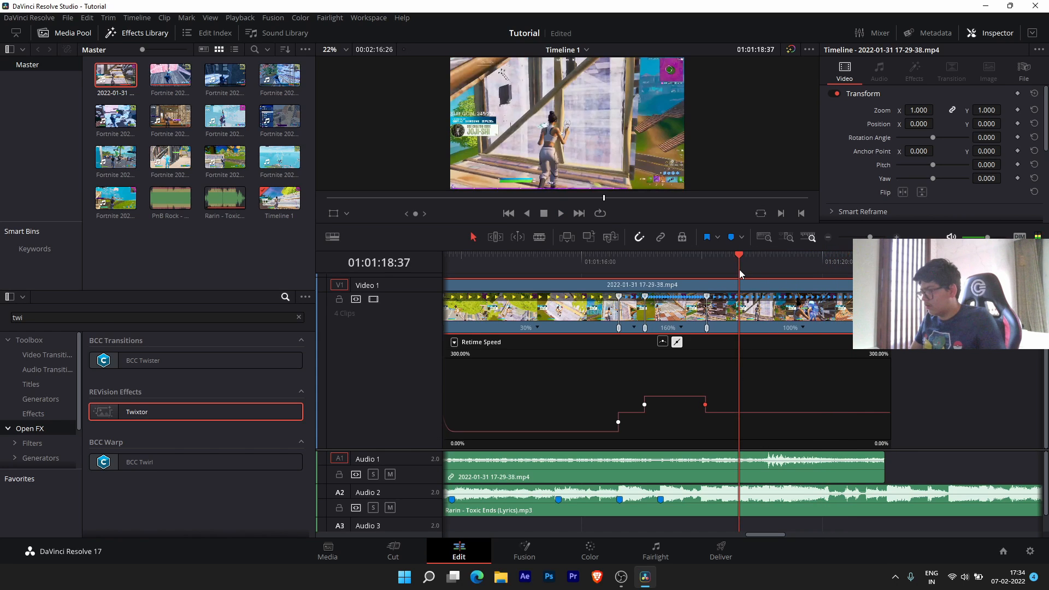
pyautogui.press('space')
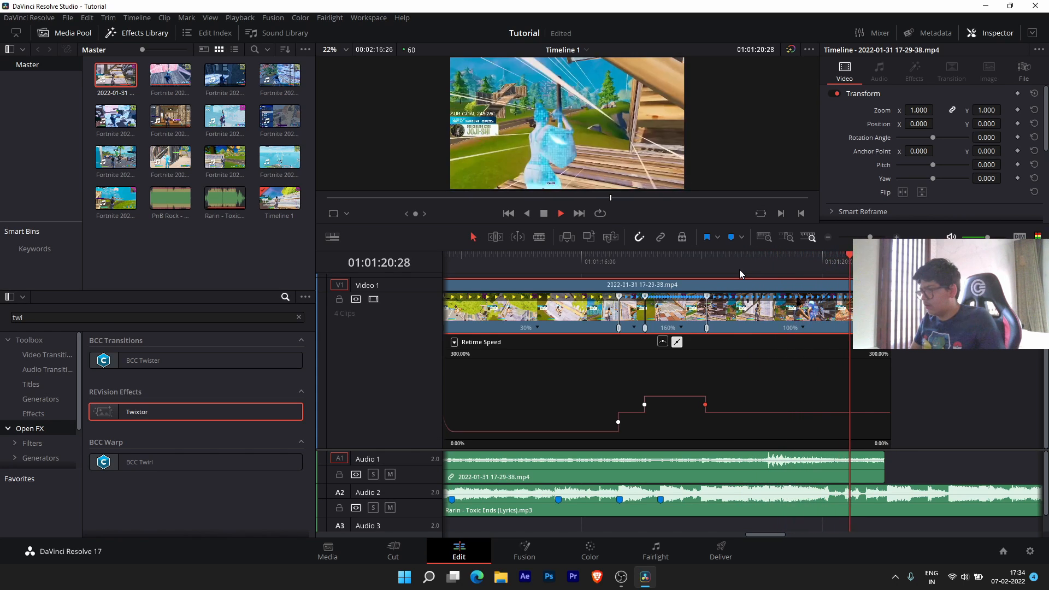
pyautogui.press('space')
pyautogui.scroll(-5, 559, 309)
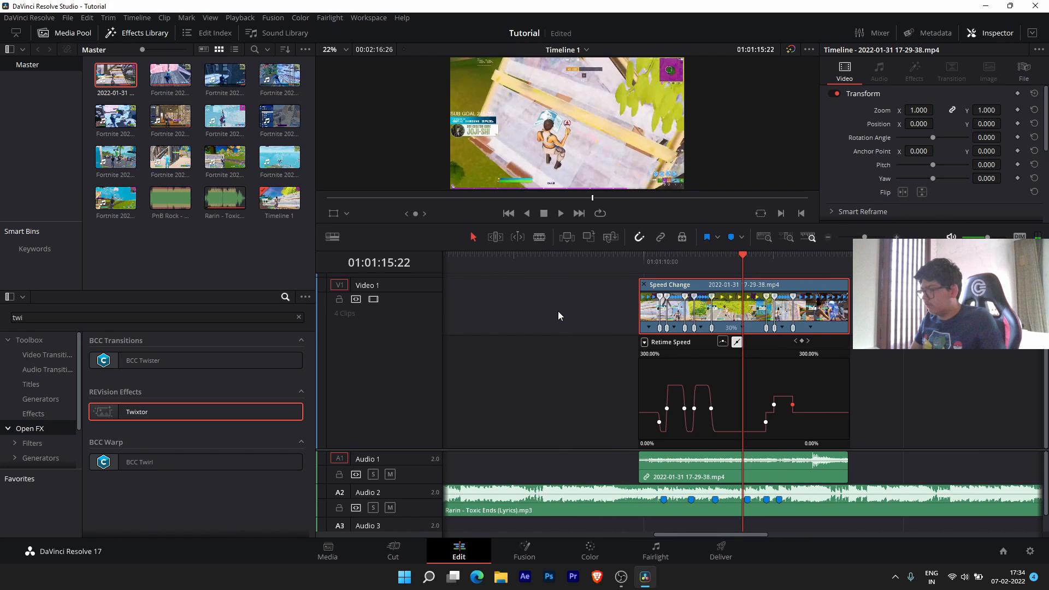
pyautogui.click(523, 252)
pyautogui.press('space')
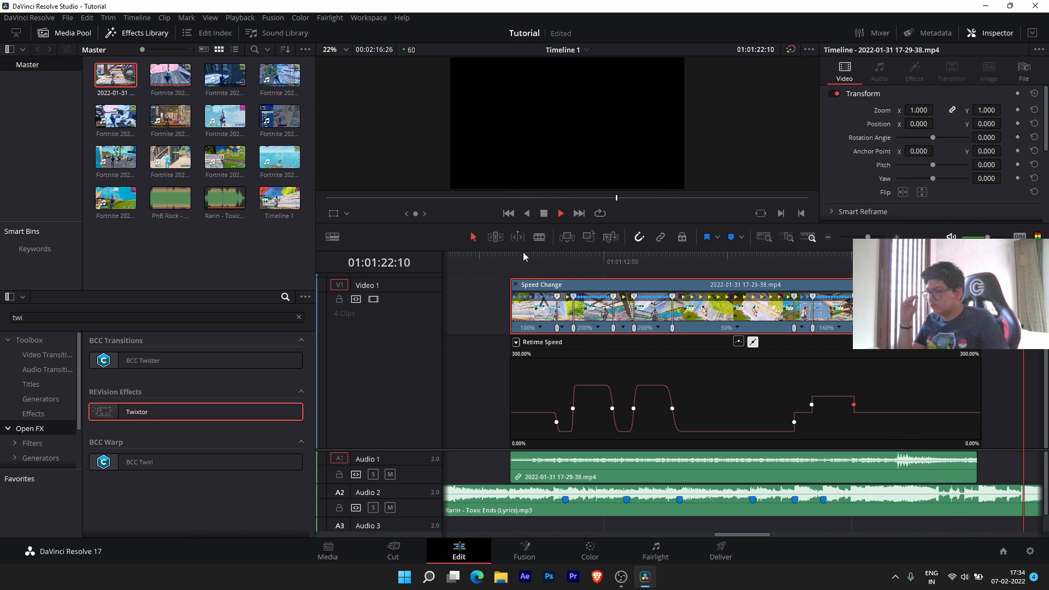
pyautogui.press('space')
pyautogui.click(542, 258)
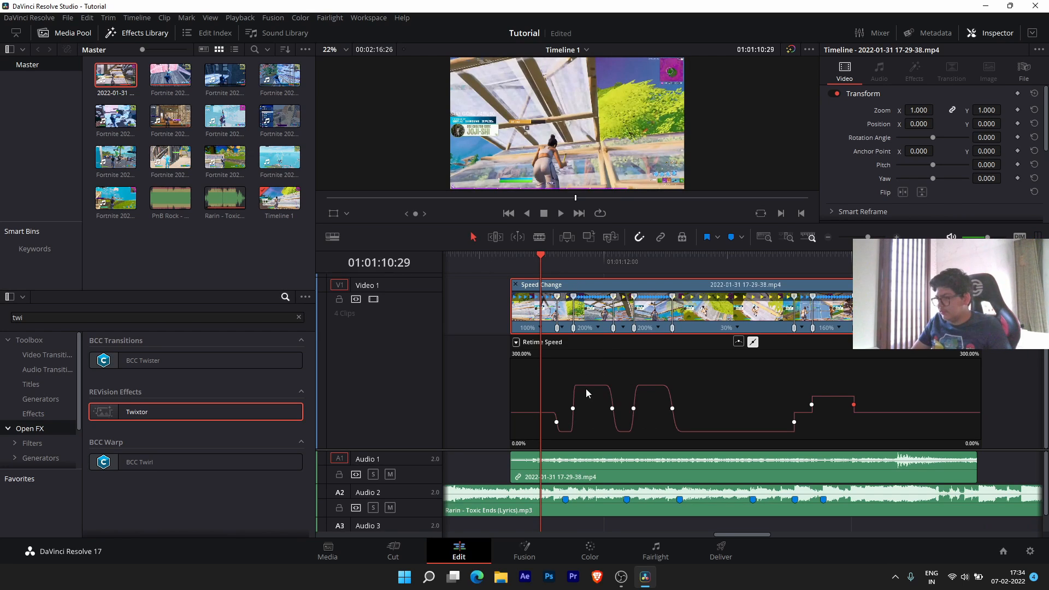
pyautogui.moveTo(588, 386); pyautogui.dragTo(586, 434)
pyautogui.hotkey('ctrl', 'z')
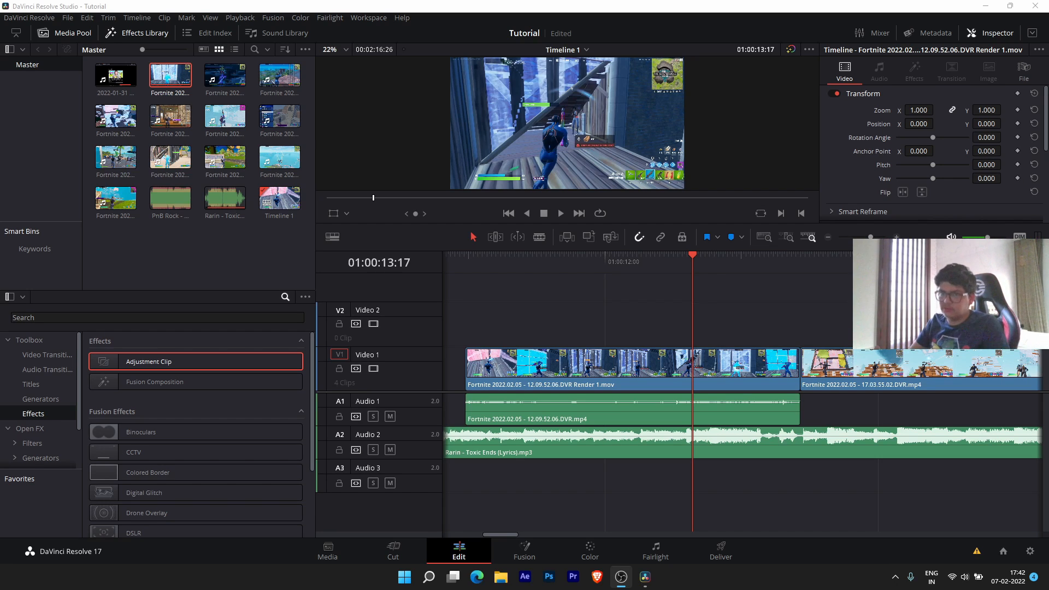
# - Open the Fusion page and start spreading MediaIn1 and MediaOut1 apart in the node graph
pyautogui.click(524, 551)
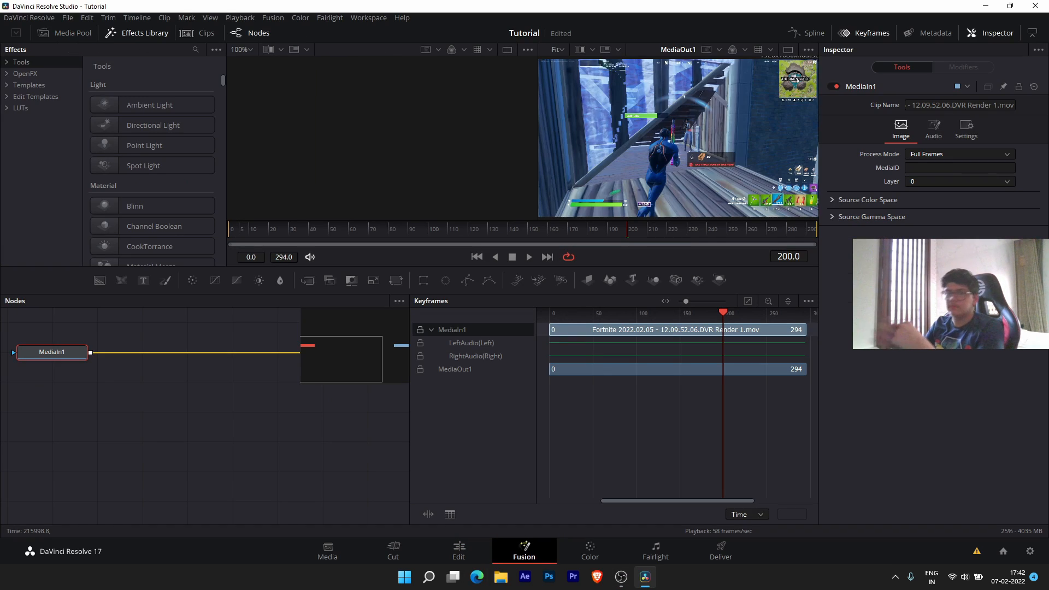
pyautogui.moveTo(76, 358); pyautogui.dragTo(146, 416)
pyautogui.moveTo(263, 437); pyautogui.dragTo(140, 508)
pyautogui.moveTo(162, 406); pyautogui.dragTo(339, 359)
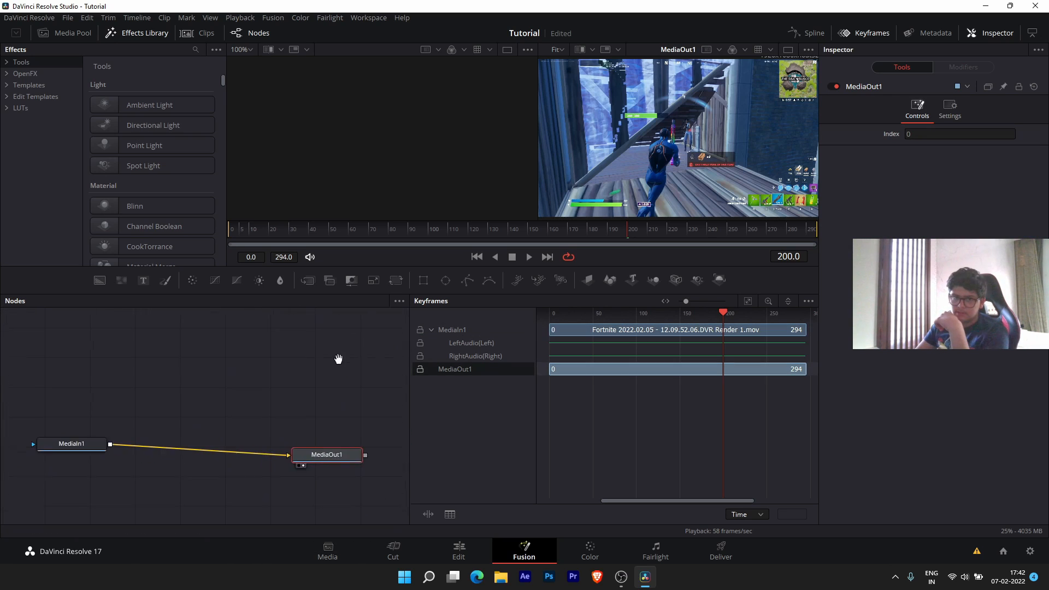
pyautogui.moveTo(50, 449); pyautogui.dragTo(142, 434)
# - Reposition MediaIn1 to the left and MediaOut1 to the right, selecting each node
pyautogui.moveTo(325, 459); pyautogui.dragTo(312, 450)
pyautogui.moveTo(286, 364); pyautogui.dragTo(243, 354)
pyautogui.moveTo(157, 414); pyautogui.dragTo(82, 424)
pyautogui.moveTo(299, 442); pyautogui.dragTo(309, 419)
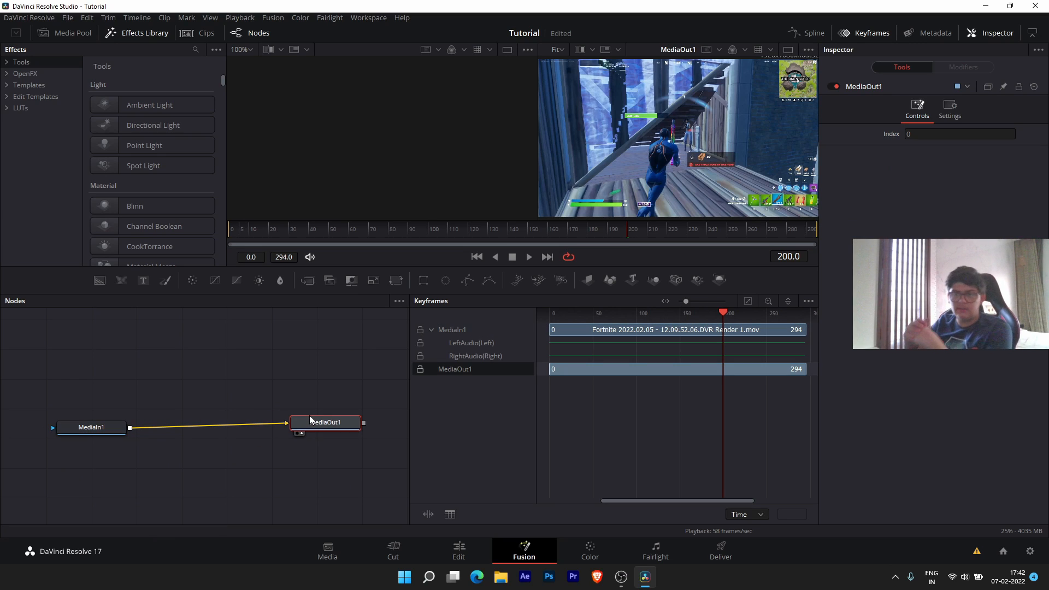
pyautogui.click(96, 428)
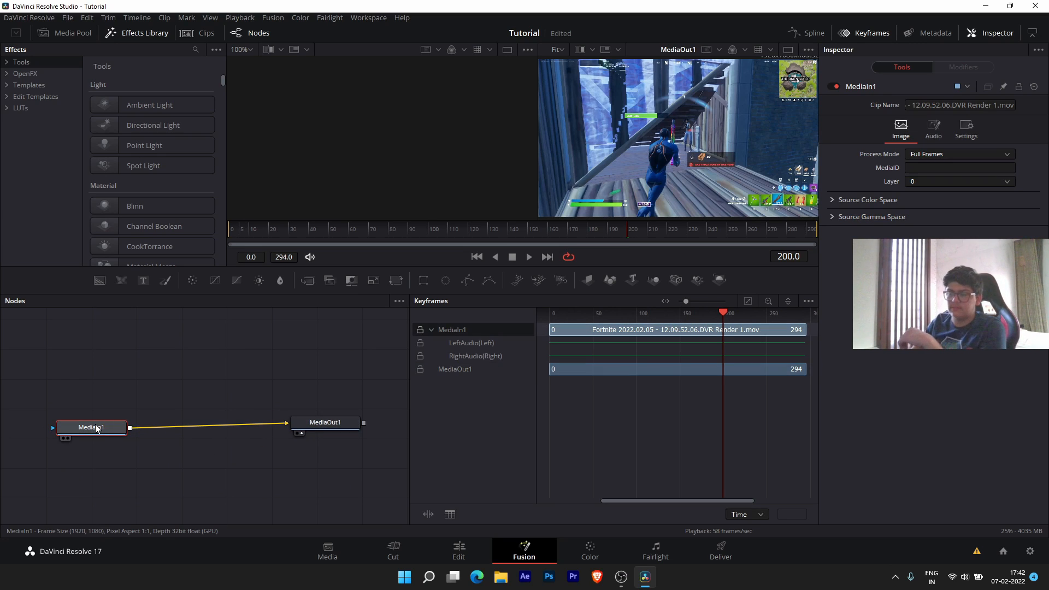
pyautogui.moveTo(97, 428)
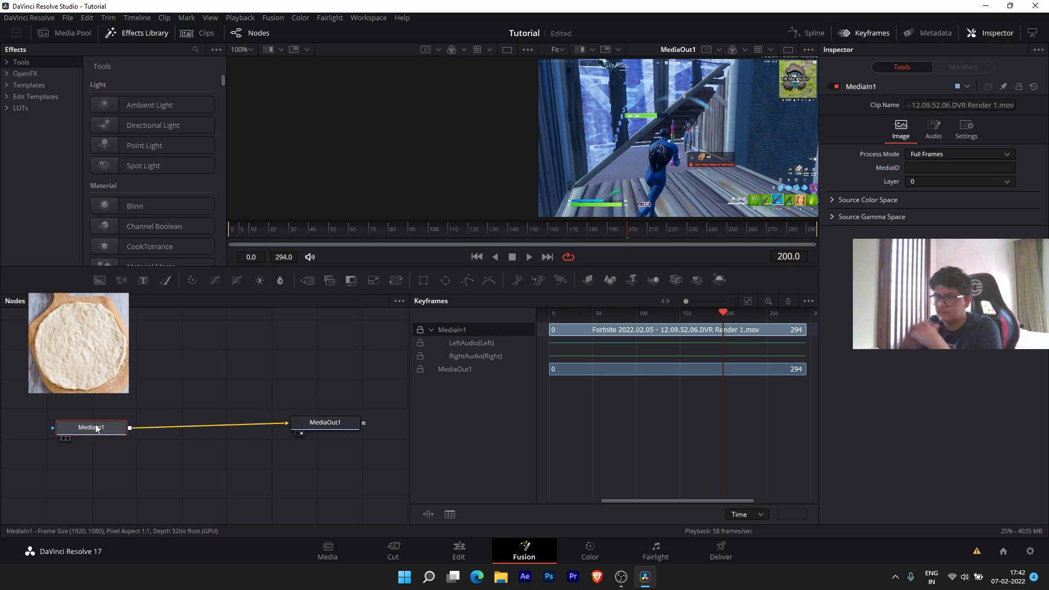
pyautogui.click(339, 430)
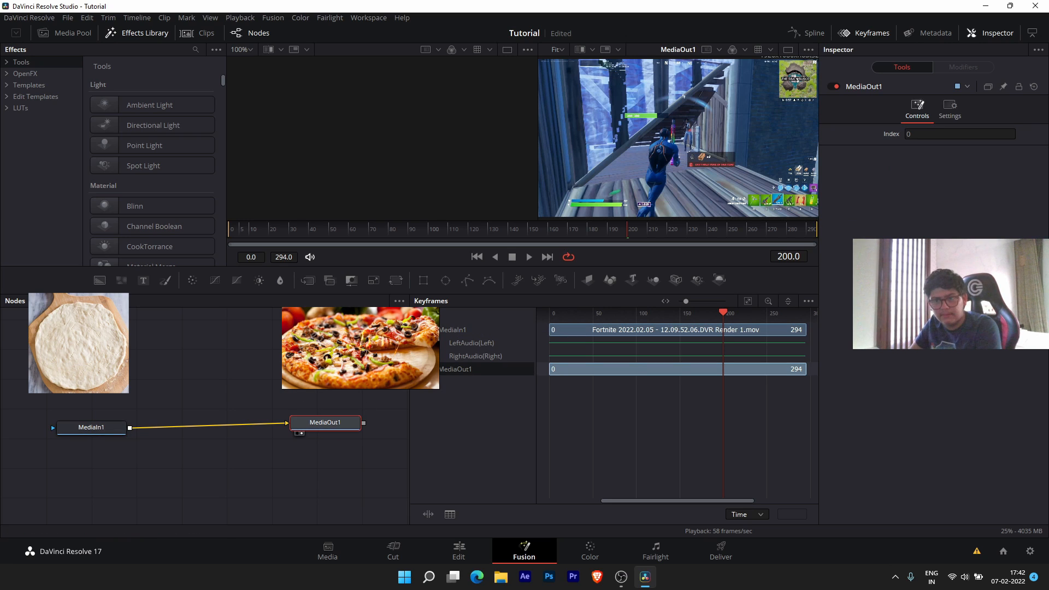
# - Fine-tune both node positions, close the Keyframes panel, and move MediaOut1 far right
pyautogui.moveTo(92, 428); pyautogui.dragTo(88, 408)
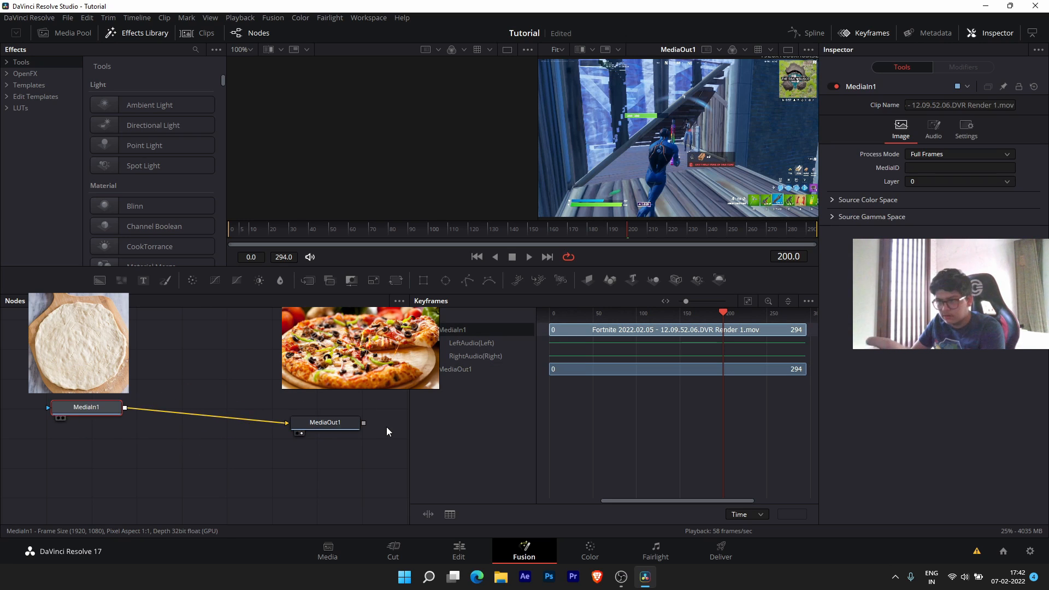
pyautogui.moveTo(330, 425); pyautogui.dragTo(331, 432)
pyautogui.click(88, 407)
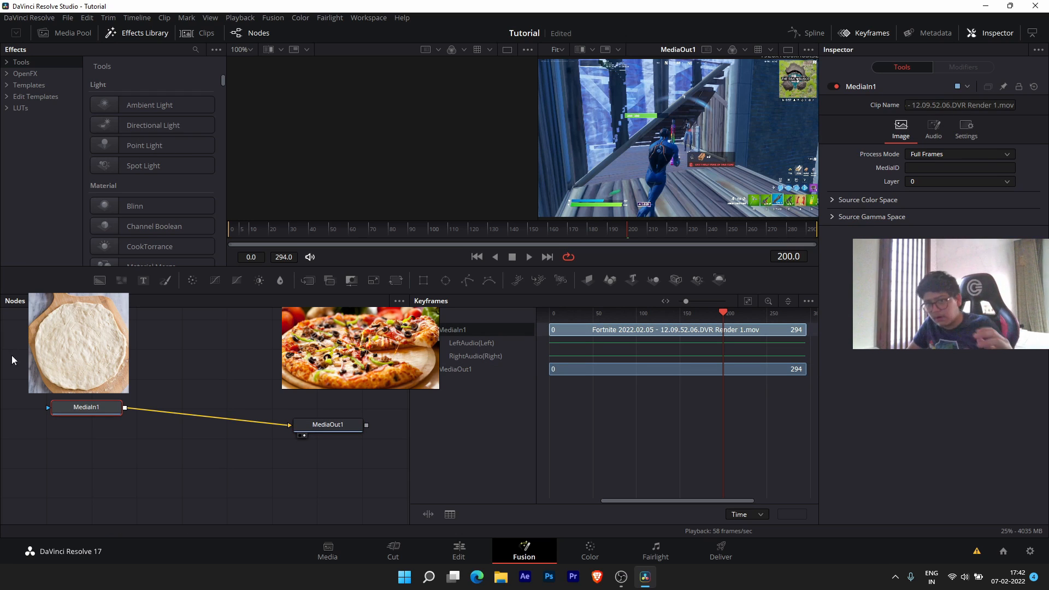
pyautogui.moveTo(307, 420)
pyautogui.mouseDown()
pyautogui.moveTo(327, 422)
pyautogui.moveTo(320, 410)
pyautogui.mouseUp()
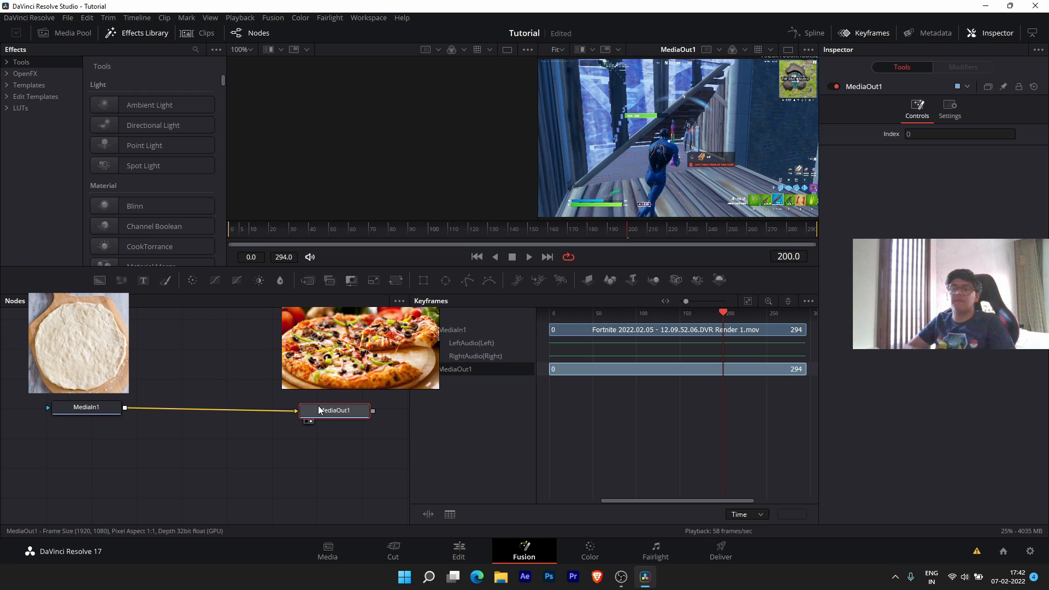
pyautogui.click(870, 32)
pyautogui.moveTo(318, 417); pyautogui.dragTo(657, 418)
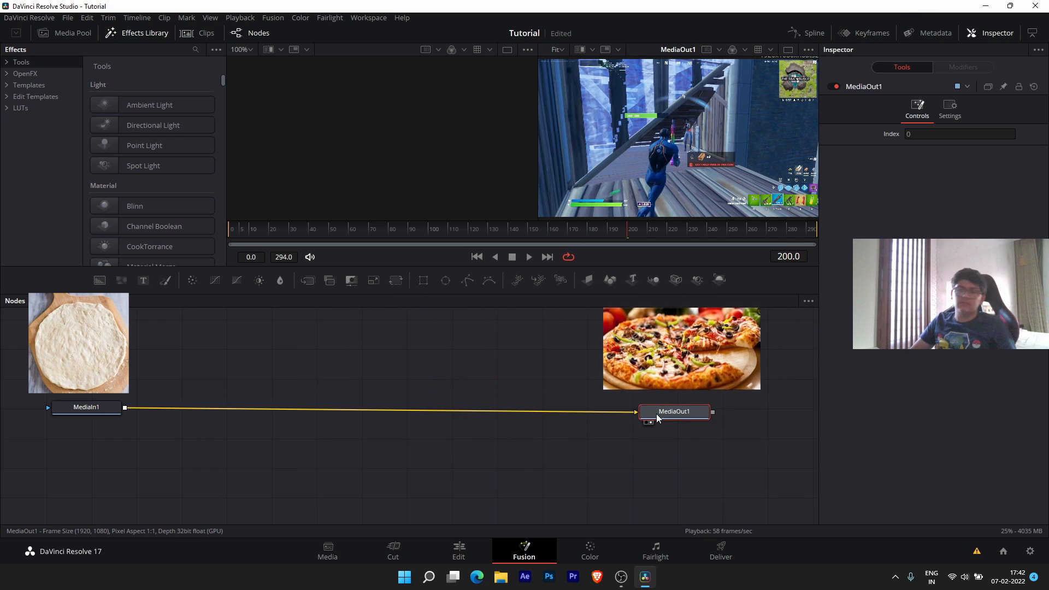
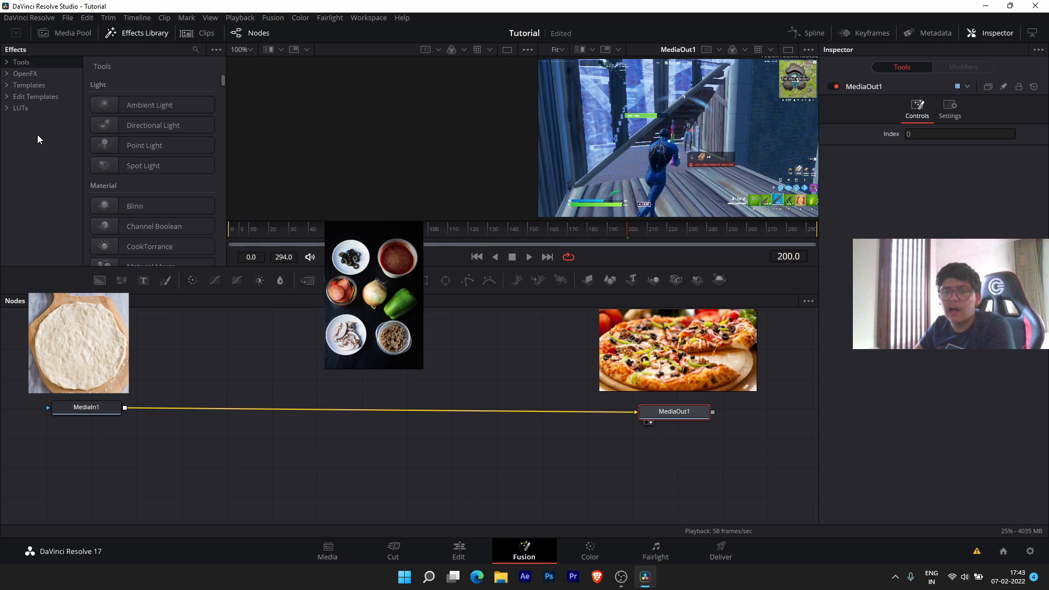
# - Drop an Adjustment Clip from the Effects library onto V2 at the playhead, above the Fortnite clip
pyautogui.click(31, 74)
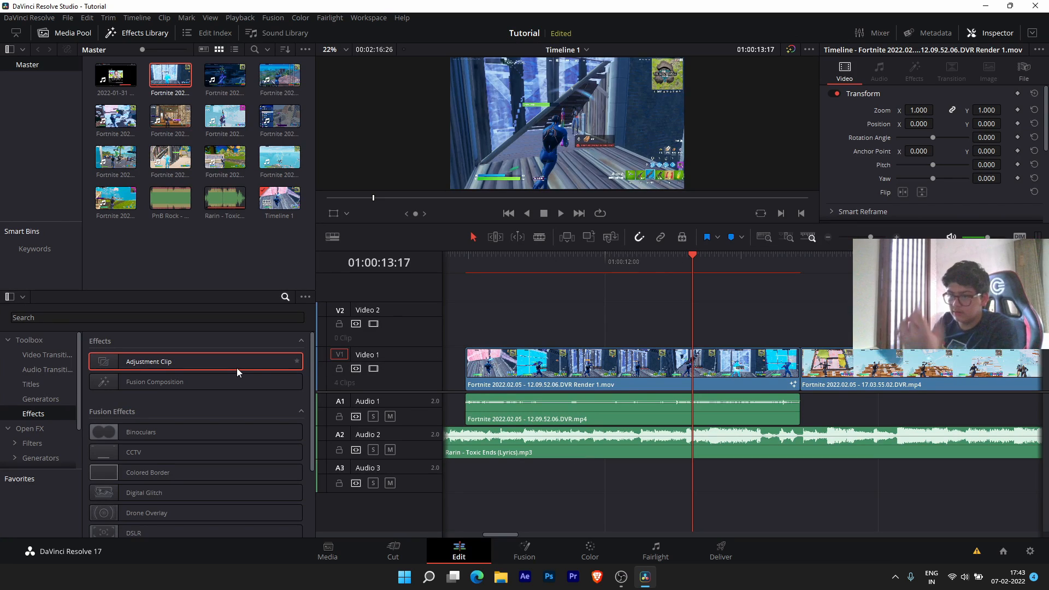
pyautogui.moveTo(238, 372); pyautogui.dragTo(694, 320)
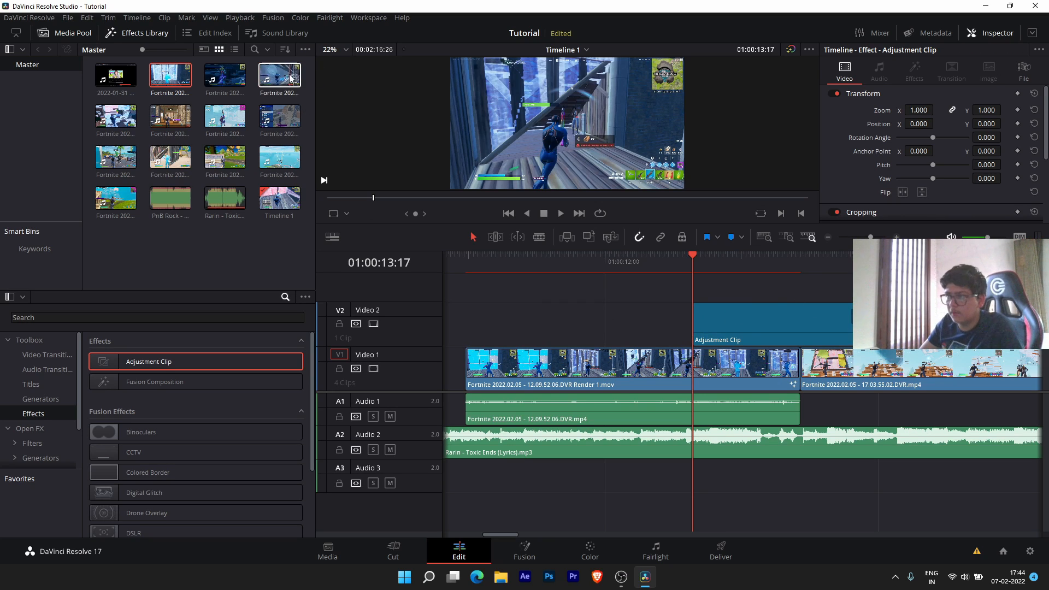
# - Add another Fortnite clip from the Media Pool after a gap at the end of V1, and select it
pyautogui.scroll(-4, 568, 316)
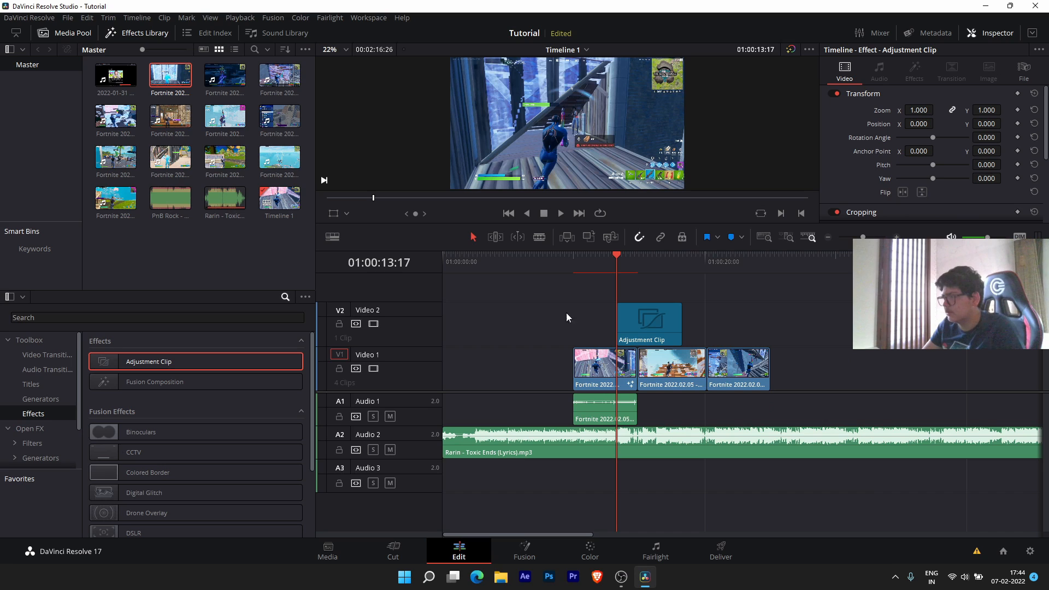
pyautogui.moveTo(280, 77); pyautogui.dragTo(821, 349)
pyautogui.click(851, 256)
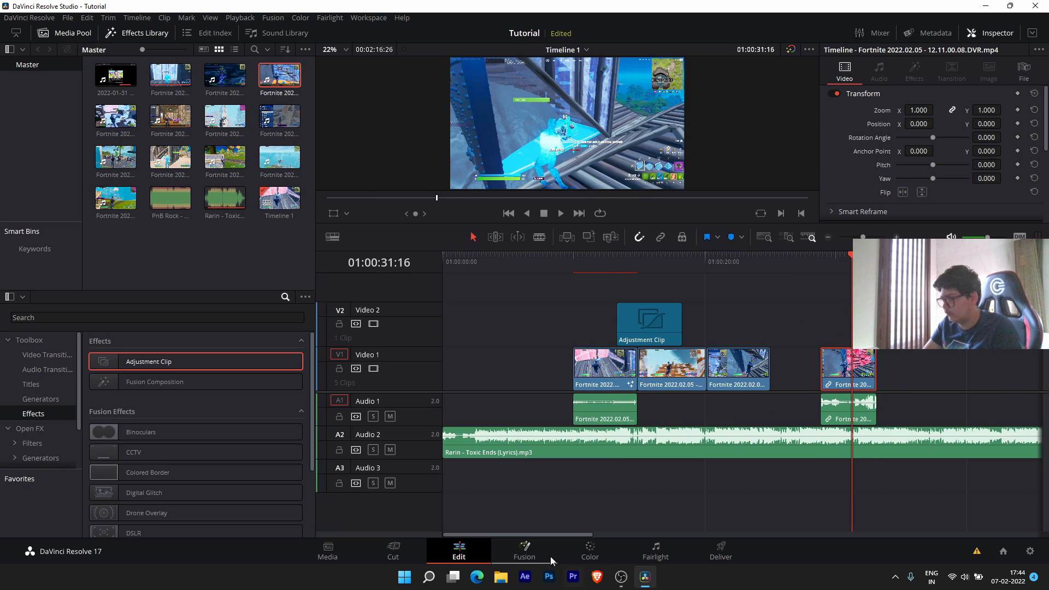
# - Inspect the new clip's frames in Fusion with the Keyframes panel, then return to Edit
pyautogui.click(508, 557)
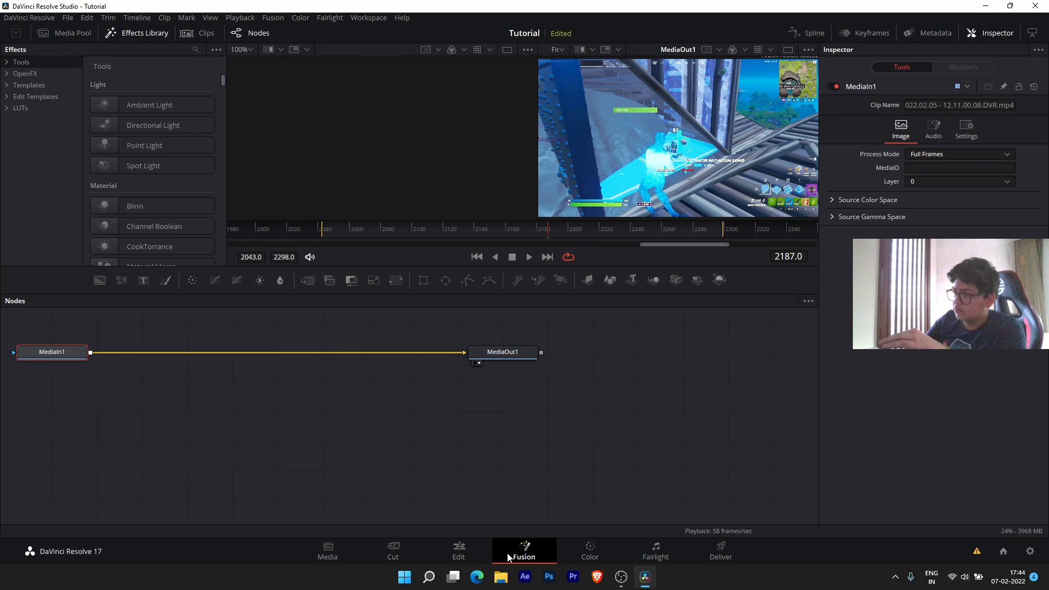
pyautogui.click(853, 31)
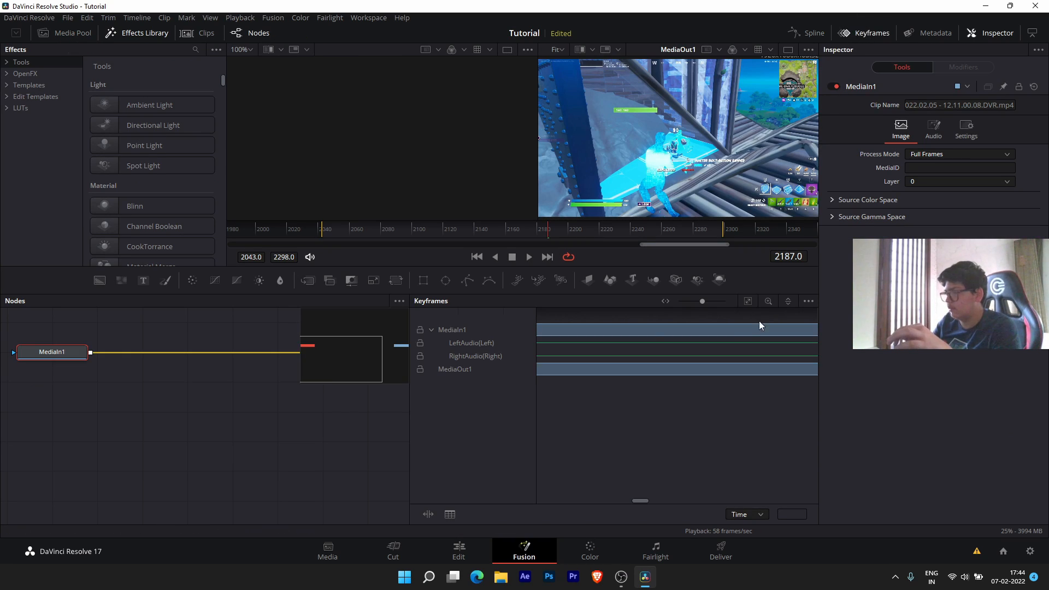
pyautogui.scroll(-4, 694, 355)
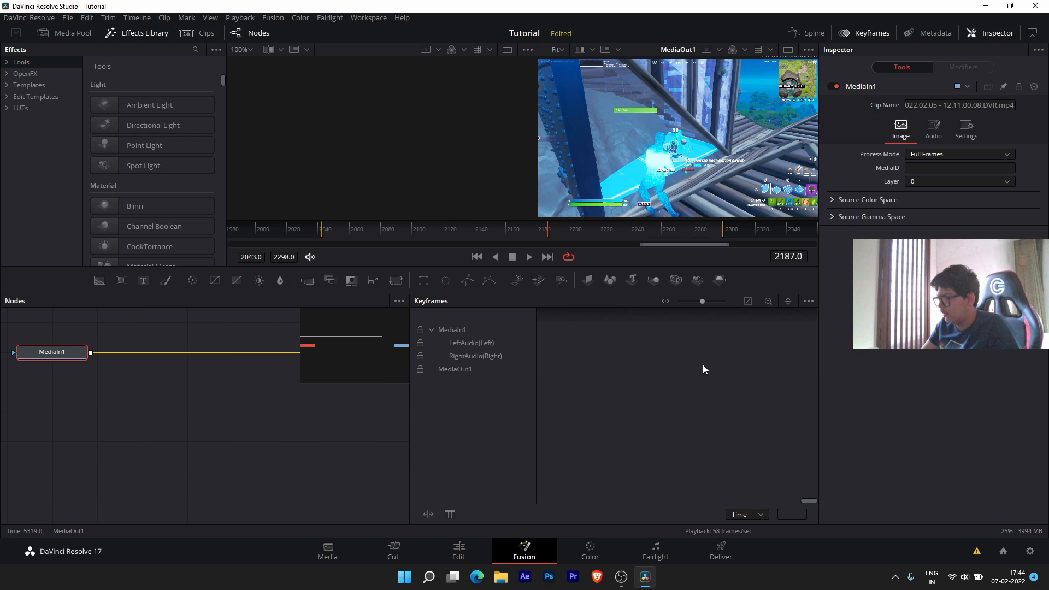
pyautogui.scroll(3, 747, 373)
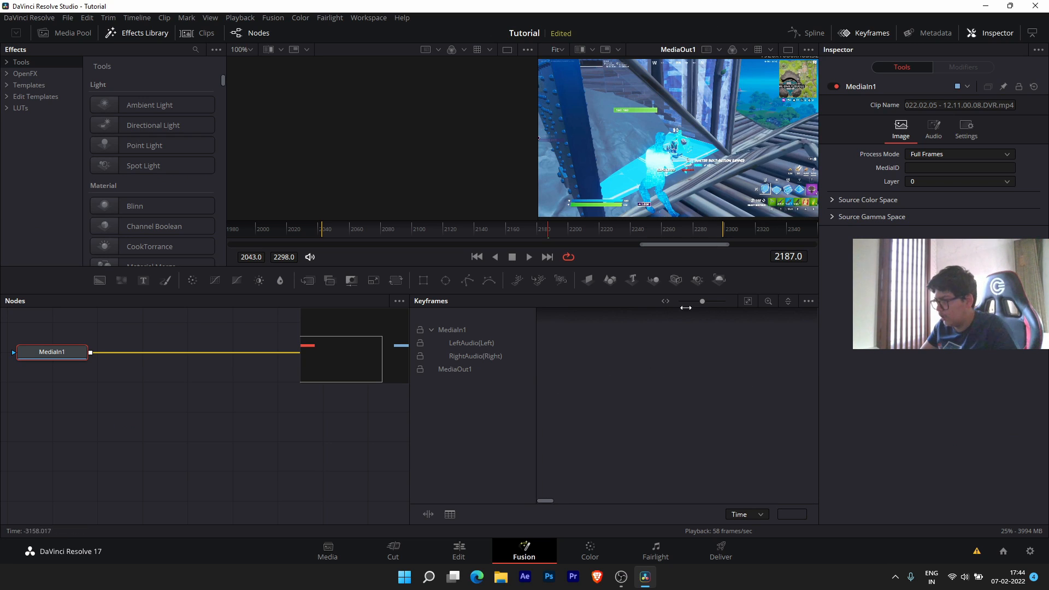
pyautogui.moveTo(703, 301); pyautogui.dragTo(661, 301)
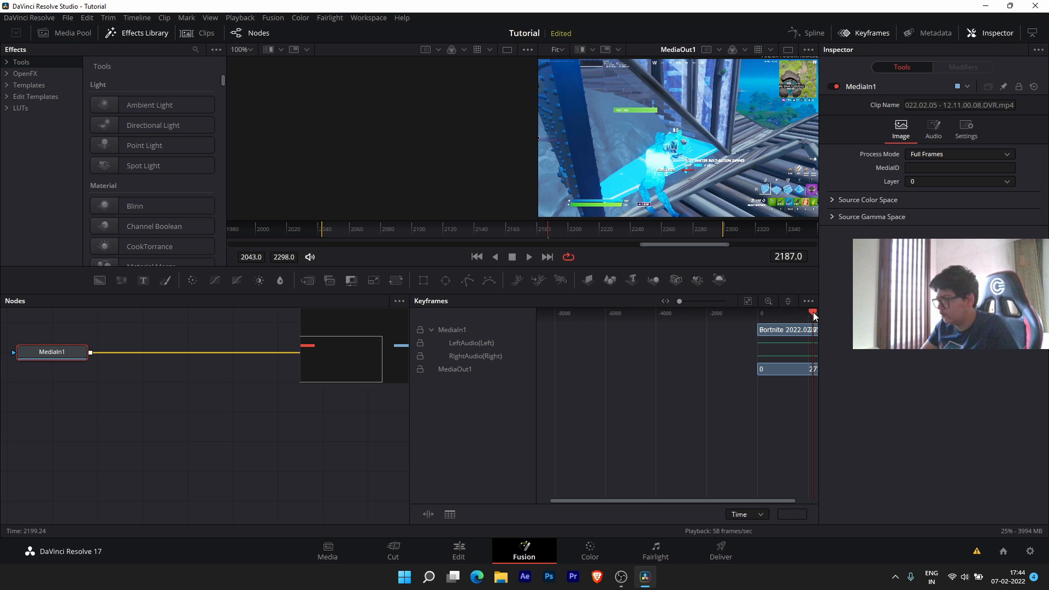
pyautogui.moveTo(813, 313); pyautogui.dragTo(769, 313)
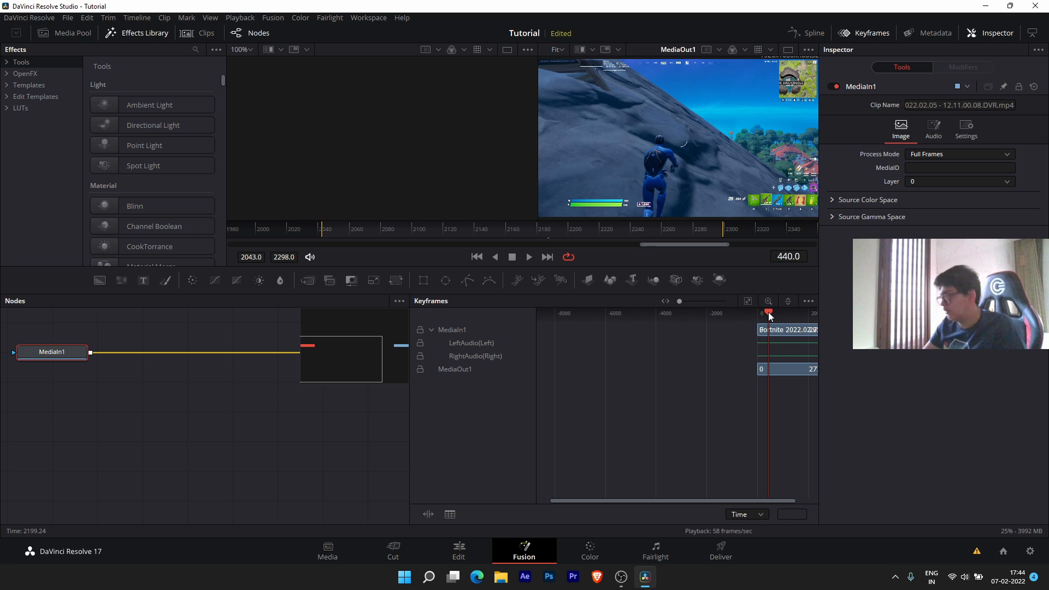
pyautogui.click(458, 549)
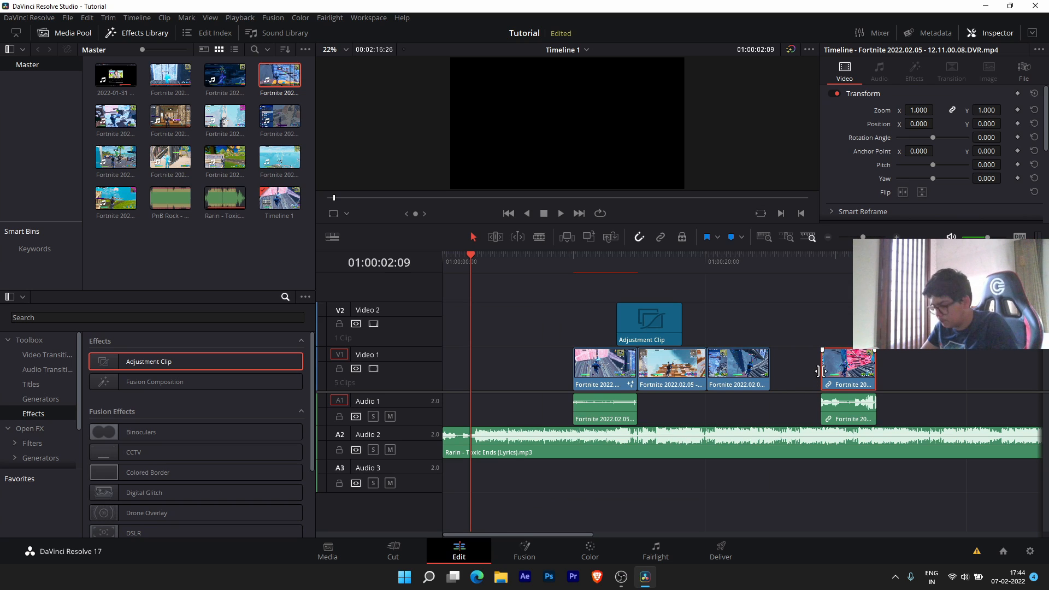
# - Delete the extra end clip, then the Render 1 clip on V1 and its Audio 1 audio
pyautogui.press('Delete')
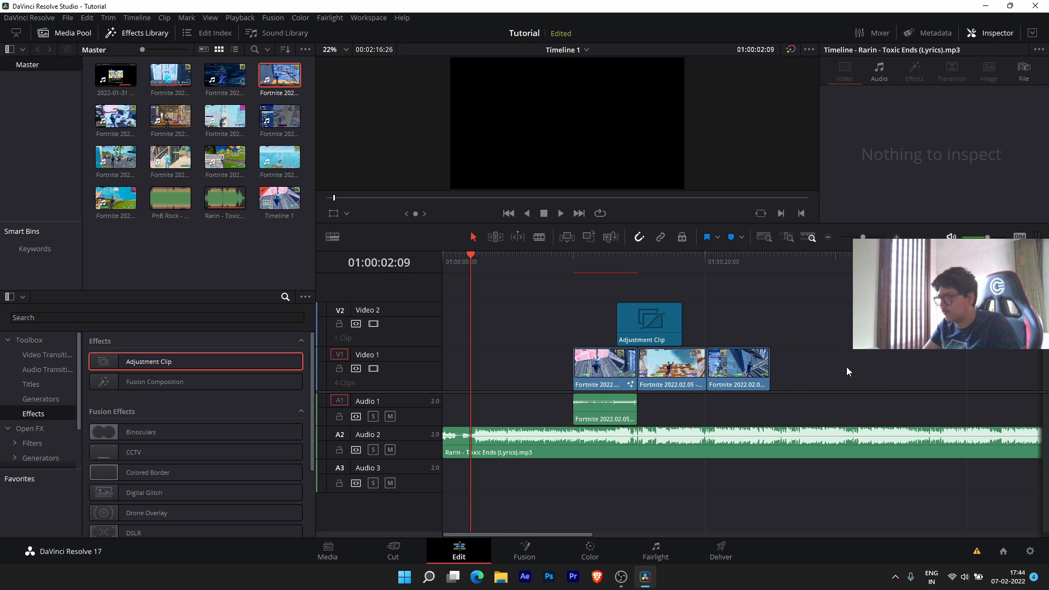
pyautogui.moveTo(639, 268); pyautogui.dragTo(617, 257)
pyautogui.scroll(6, 643, 303)
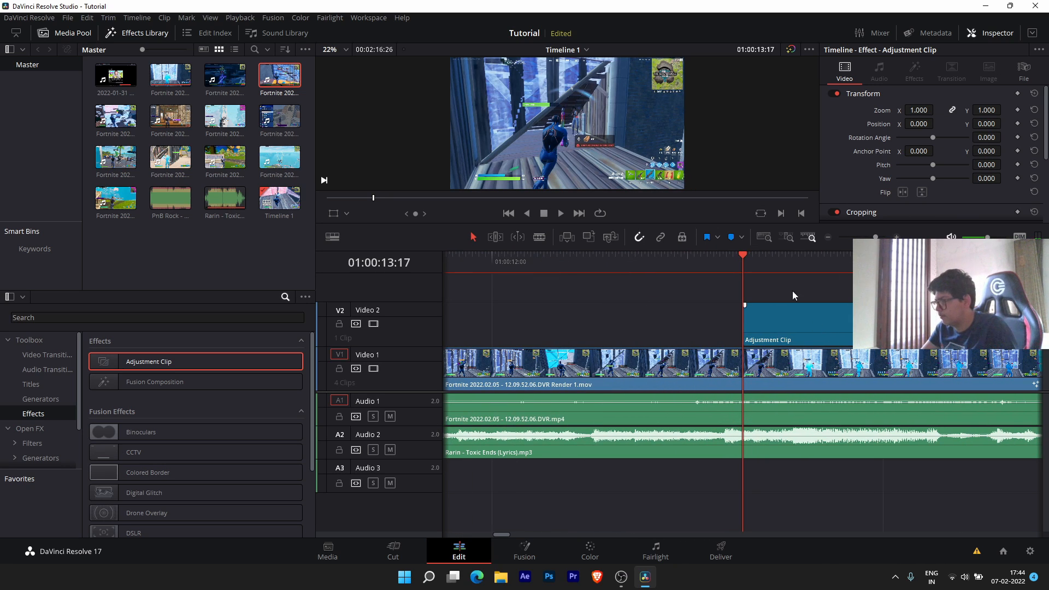
pyautogui.moveTo(757, 255); pyautogui.dragTo(799, 255)
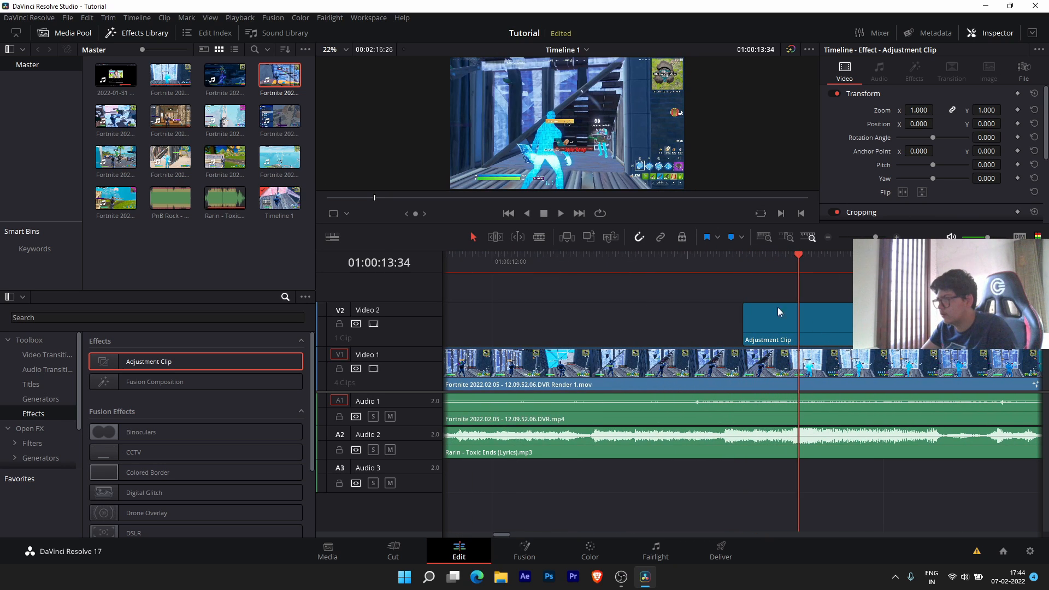
pyautogui.click(628, 389)
pyautogui.press('Delete')
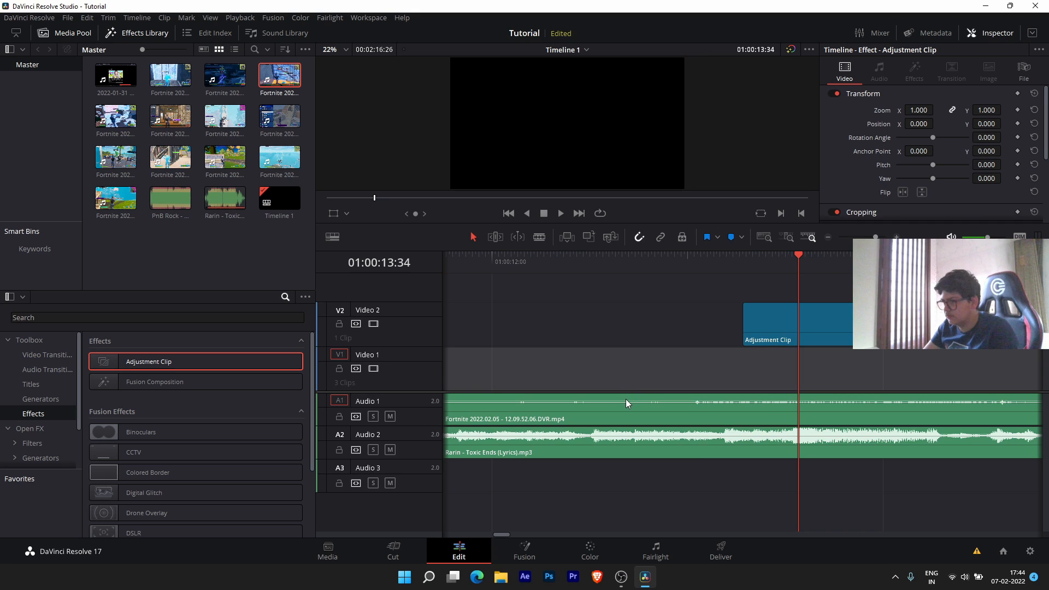
pyautogui.click(625, 402)
pyautogui.press('Delete')
# - Re-place the Fortnite clip at the start of Video 1 and preview the edit
pyautogui.moveTo(171, 75); pyautogui.dragTo(484, 383)
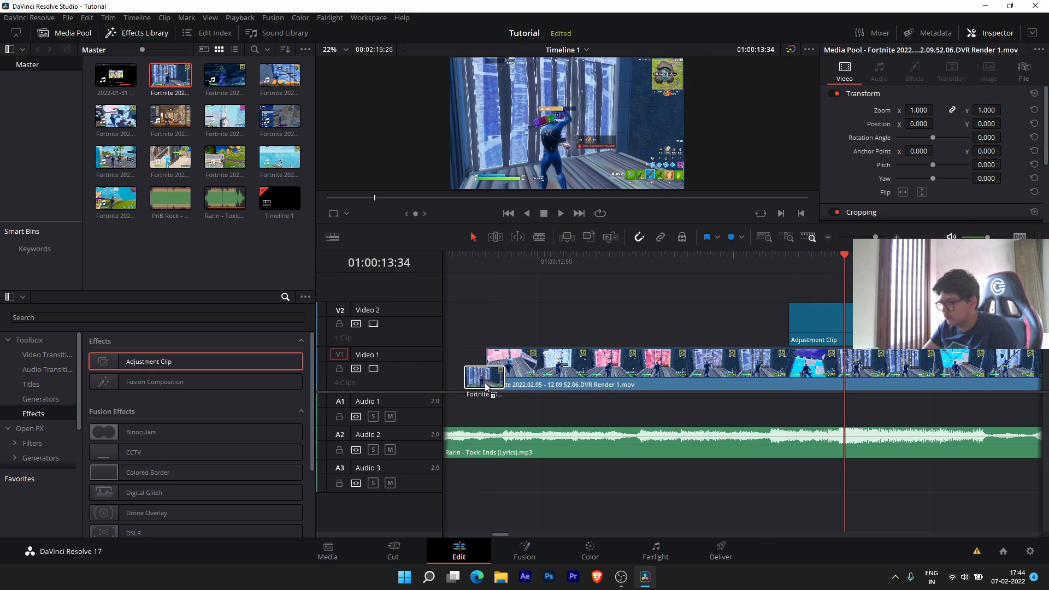
pyautogui.scroll(-4, 484, 383)
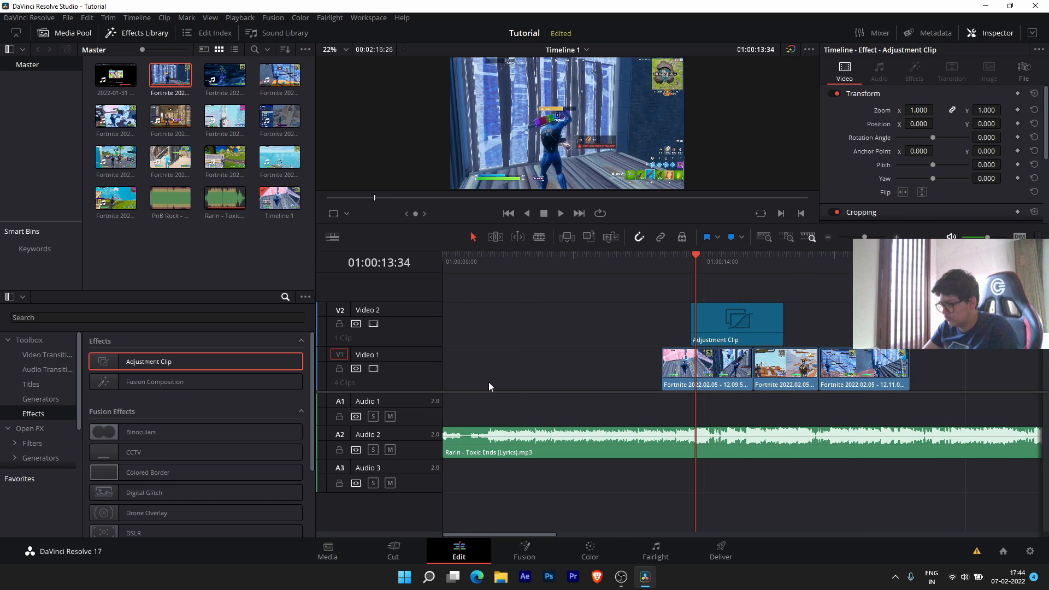
pyautogui.hotkey('ctrl', 'z')
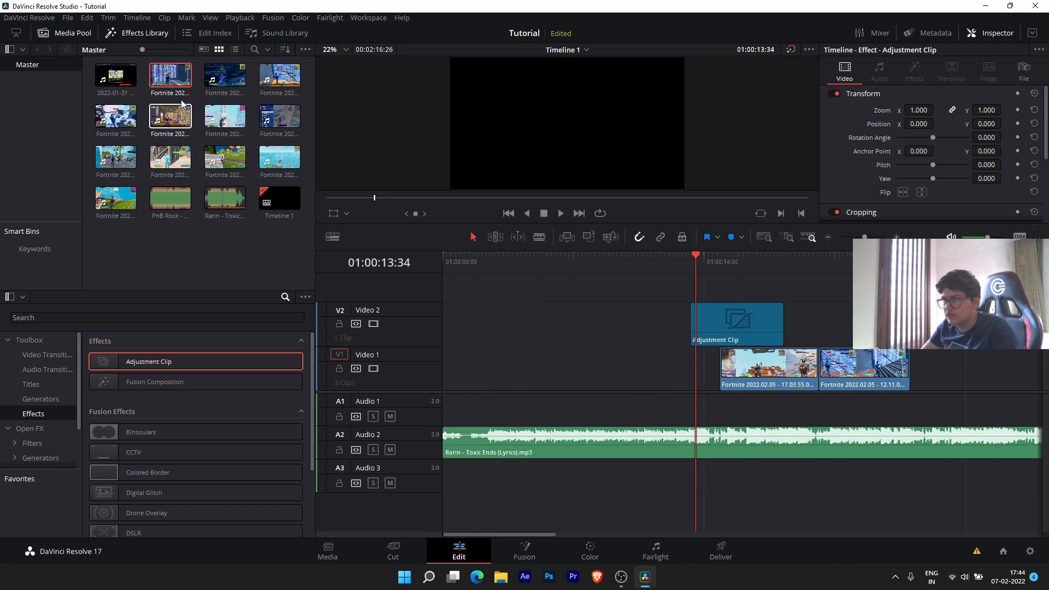
pyautogui.moveTo(170, 76); pyautogui.dragTo(636, 268)
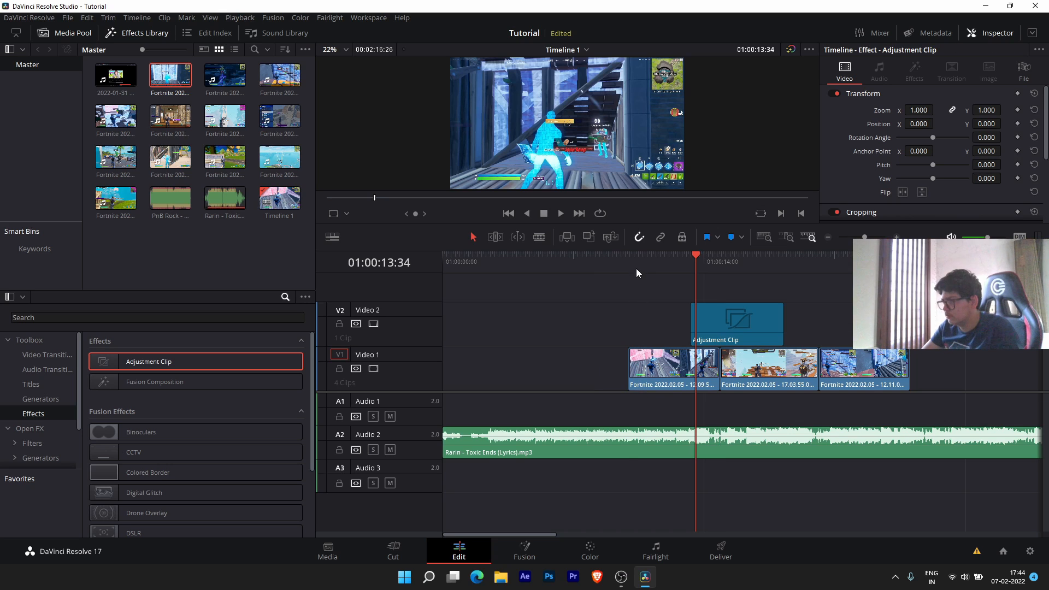
pyautogui.click(628, 264)
pyautogui.press('space')
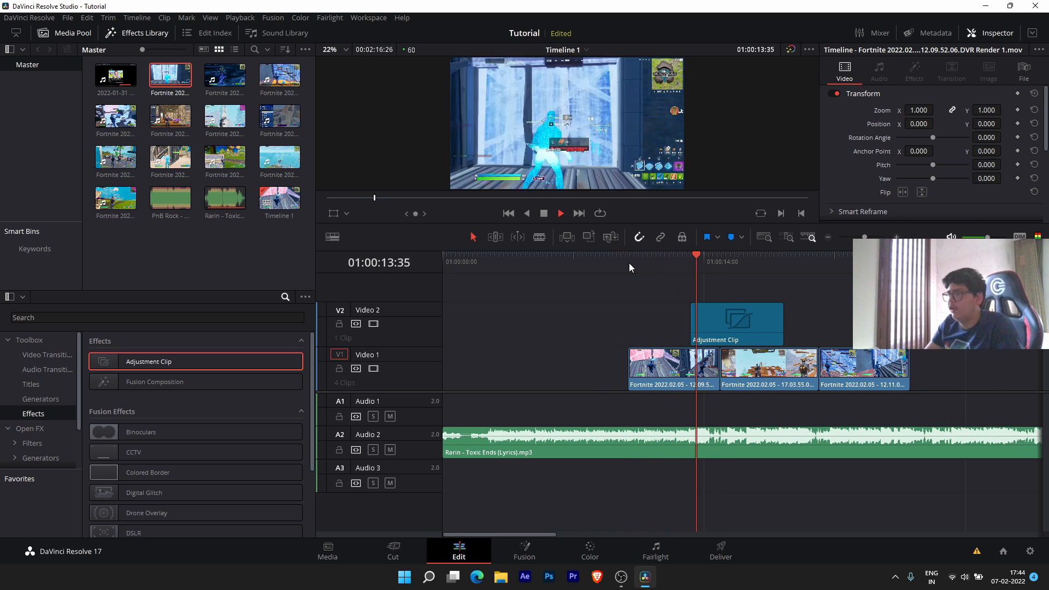
pyautogui.press('space')
# - Blade the Adjustment Clip at 01:00:13:28, select the right piece, and open it in Fusion
pyautogui.scroll(5, 712, 319)
pyautogui.scroll(-1, 714, 319)
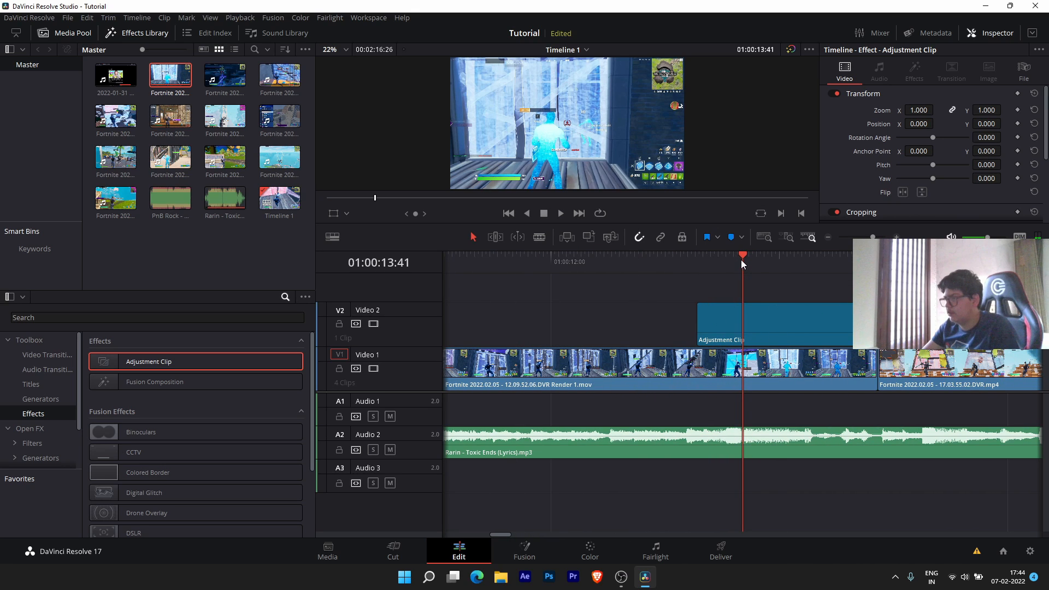
pyautogui.moveTo(741, 260); pyautogui.dragTo(718, 261)
pyautogui.moveTo(721, 312); pyautogui.dragTo(742, 316)
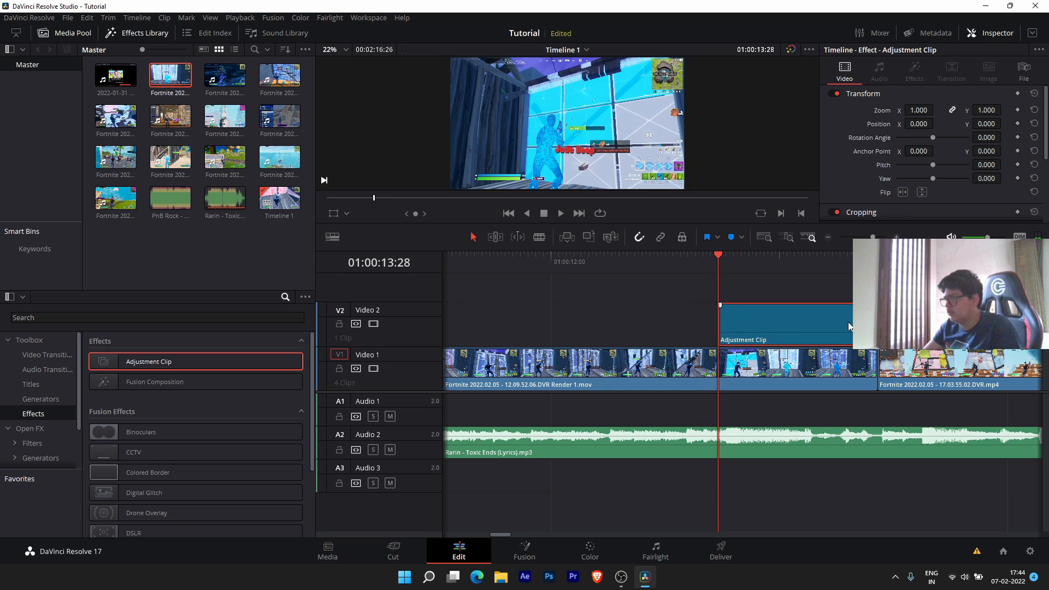
pyautogui.press('b')
pyautogui.click(879, 323)
pyautogui.press('a')
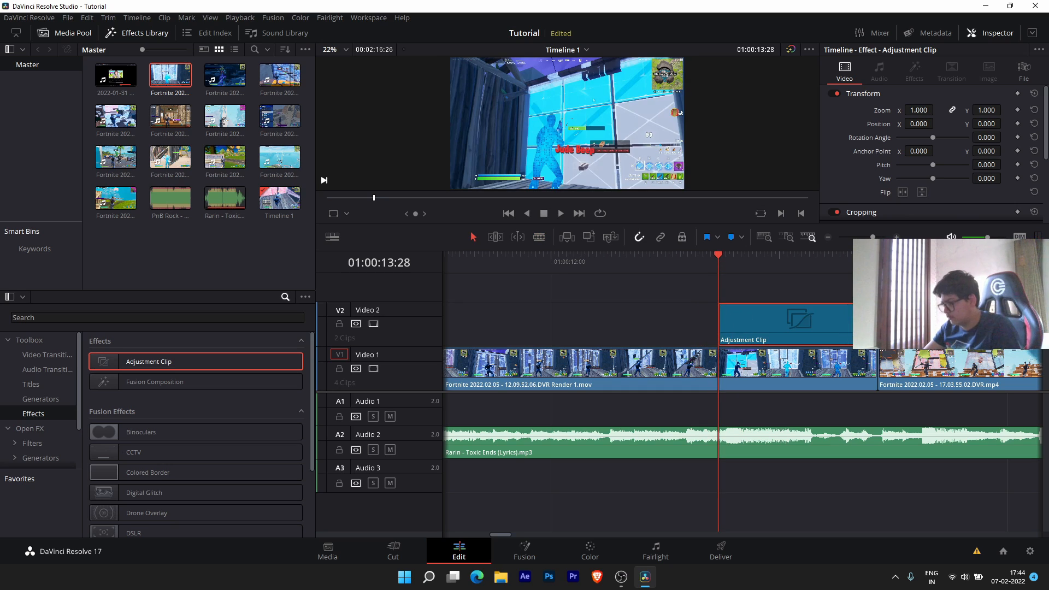
pyautogui.click(908, 324)
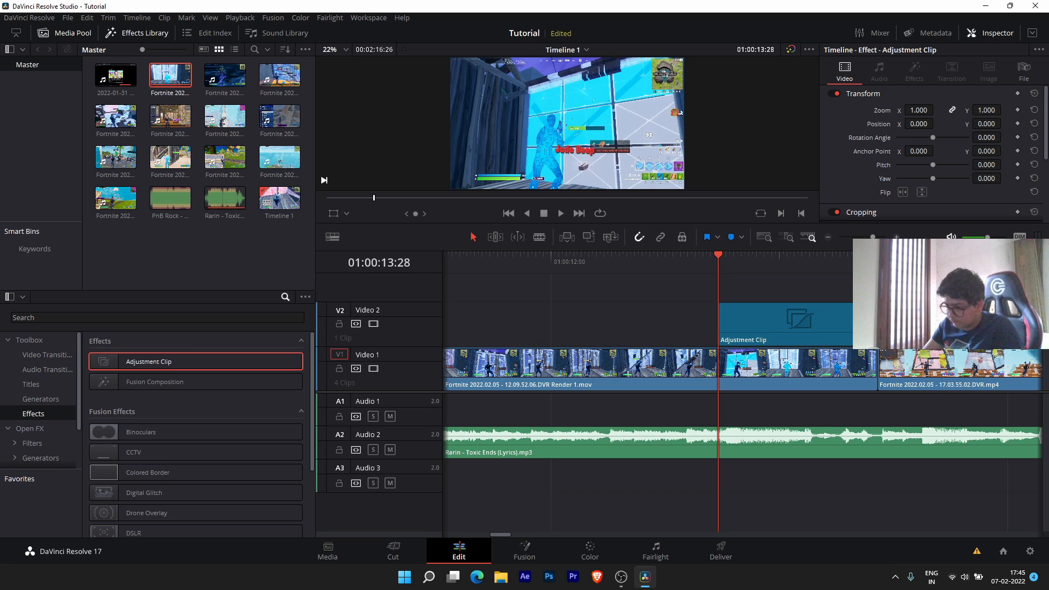
pyautogui.click(517, 548)
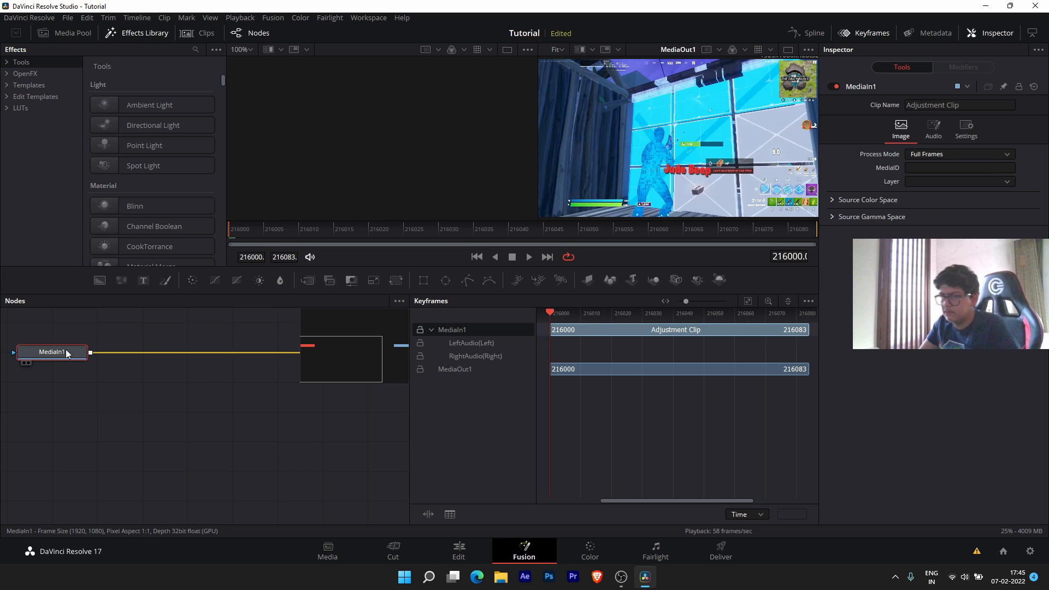
# - Line up MediaIn1 on the left and MediaOut1 on the right at the same height, still linked
pyautogui.moveTo(66, 353); pyautogui.dragTo(125, 405)
pyautogui.moveTo(258, 445); pyautogui.dragTo(323, 388)
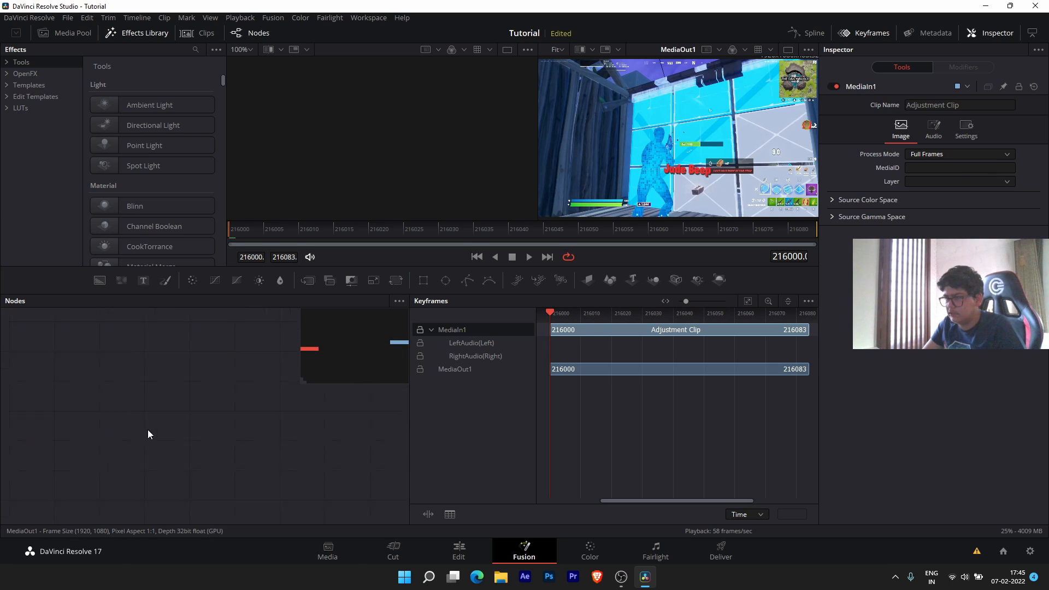
pyautogui.moveTo(265, 422); pyautogui.dragTo(359, 351)
pyautogui.moveTo(338, 387); pyautogui.dragTo(207, 412)
pyautogui.moveTo(21, 410); pyautogui.dragTo(89, 401)
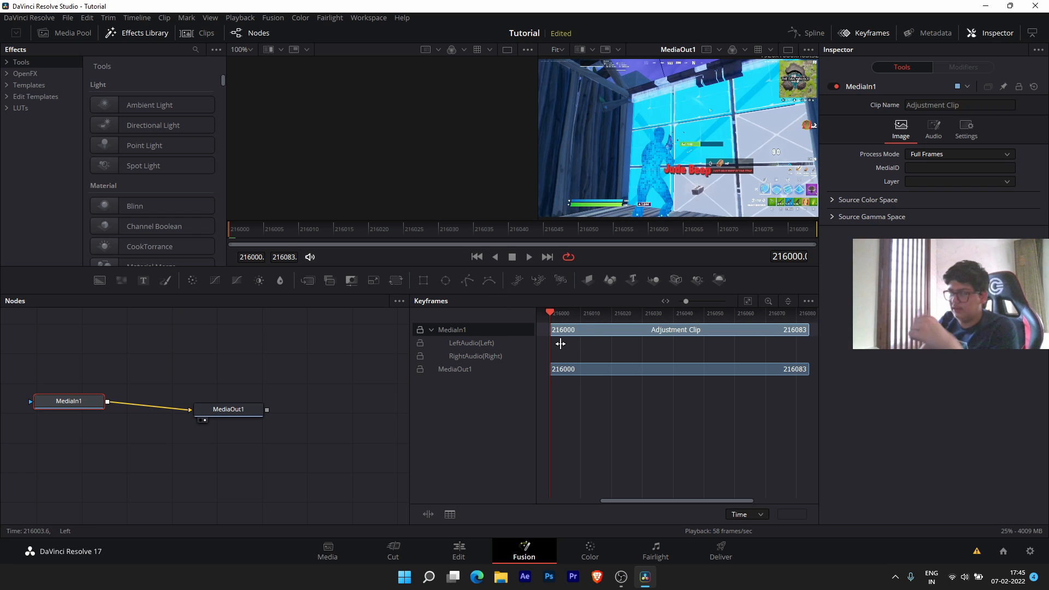
pyautogui.moveTo(232, 409); pyautogui.dragTo(350, 406)
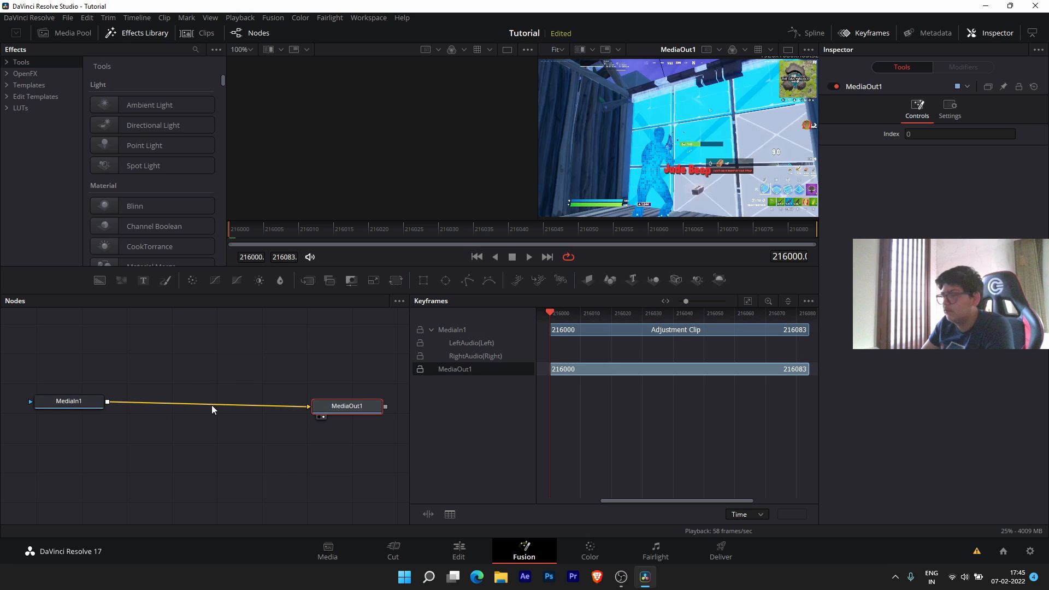
# - Add S_Shake via the Ctrl+Space tool search and wire S_Shake1 between MediaIn1 and MediaOut1
pyautogui.click(32, 96)
pyautogui.hotkey('ctrl', 'space')
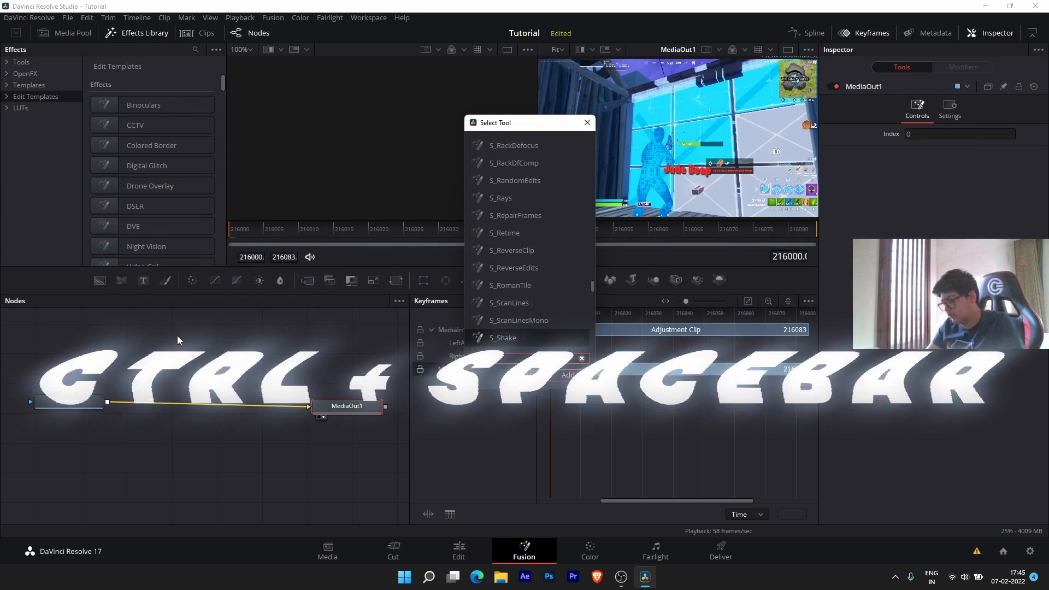
pyautogui.write('s_')
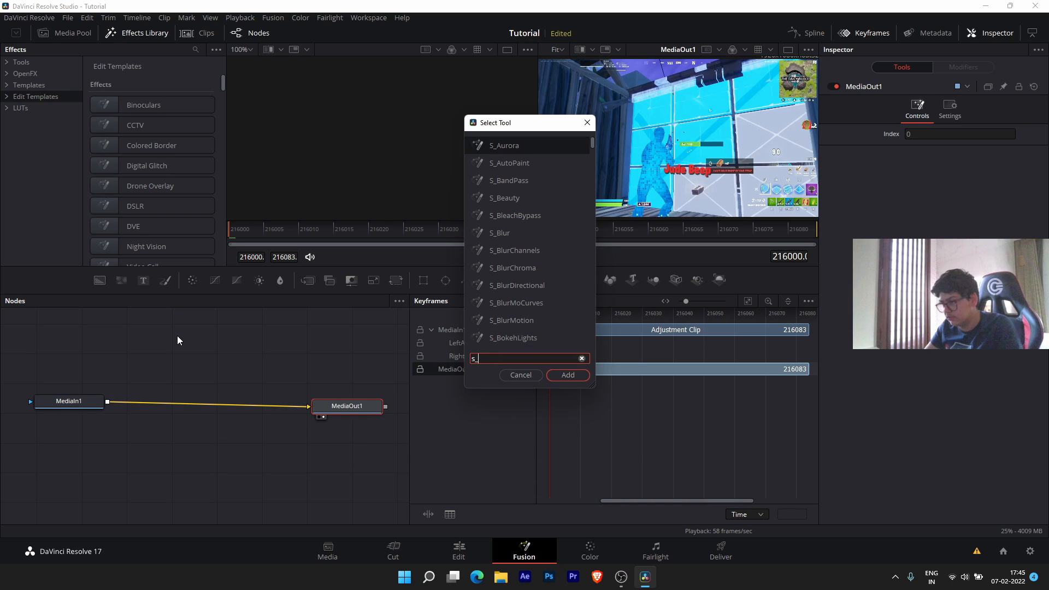
pyautogui.write('shak')
pyautogui.click(570, 376)
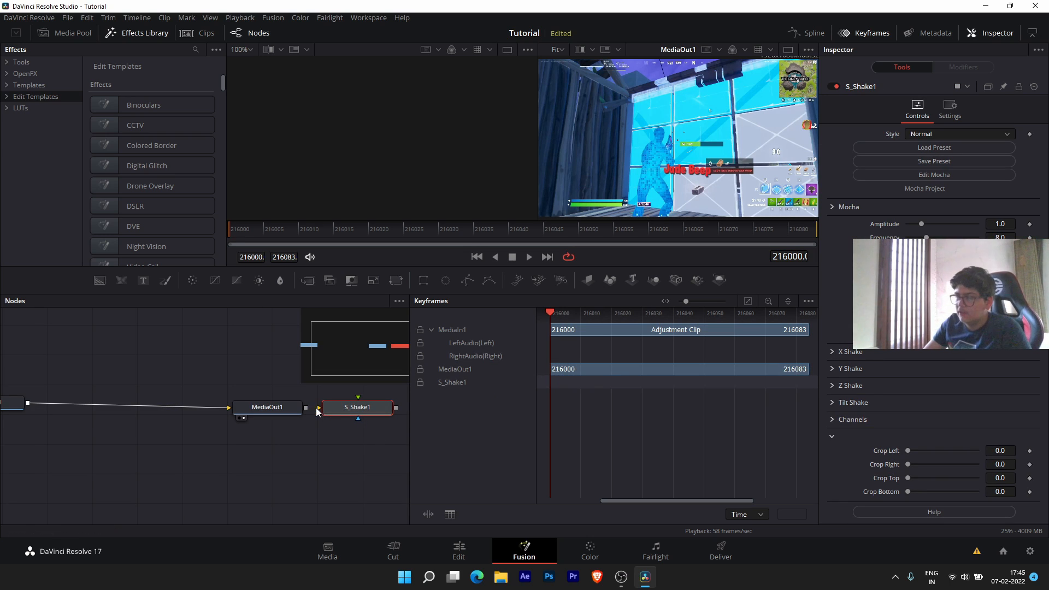
pyautogui.moveTo(327, 400); pyautogui.dragTo(149, 411)
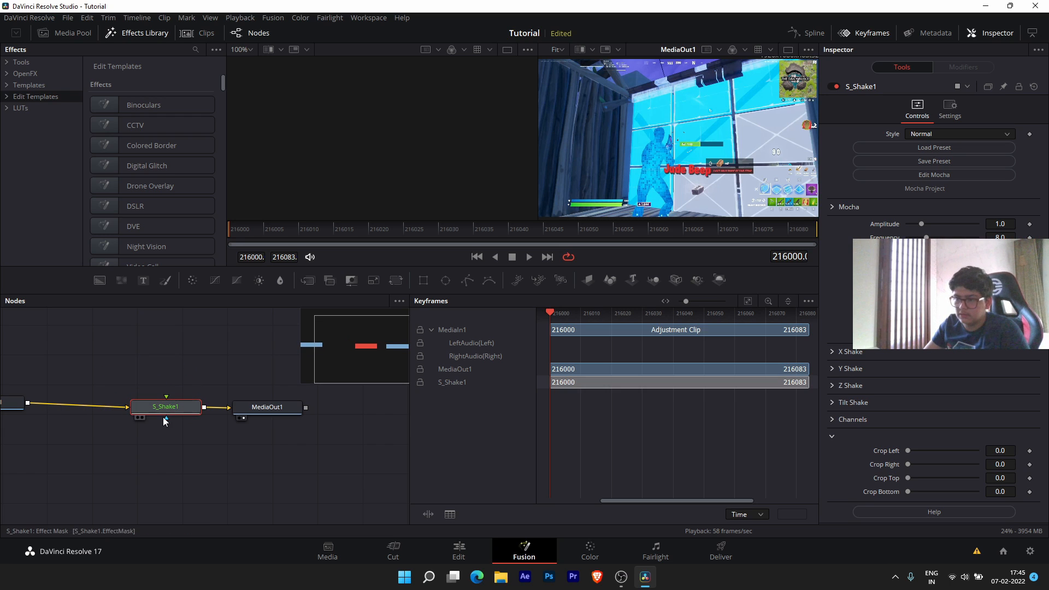
pyautogui.moveTo(247, 365); pyautogui.dragTo(305, 327)
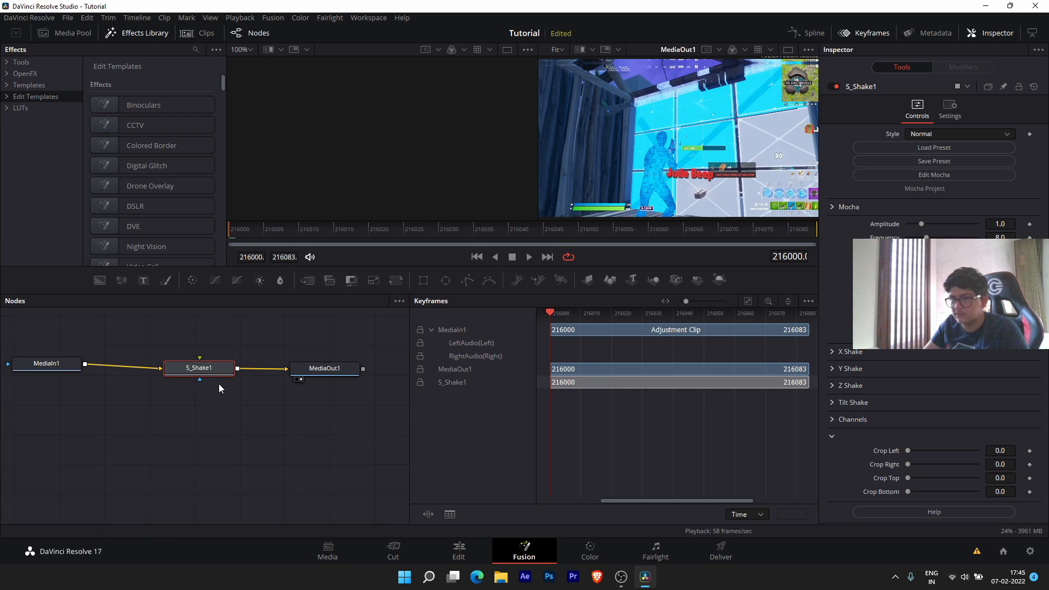
pyautogui.moveTo(243, 348); pyautogui.dragTo(265, 361)
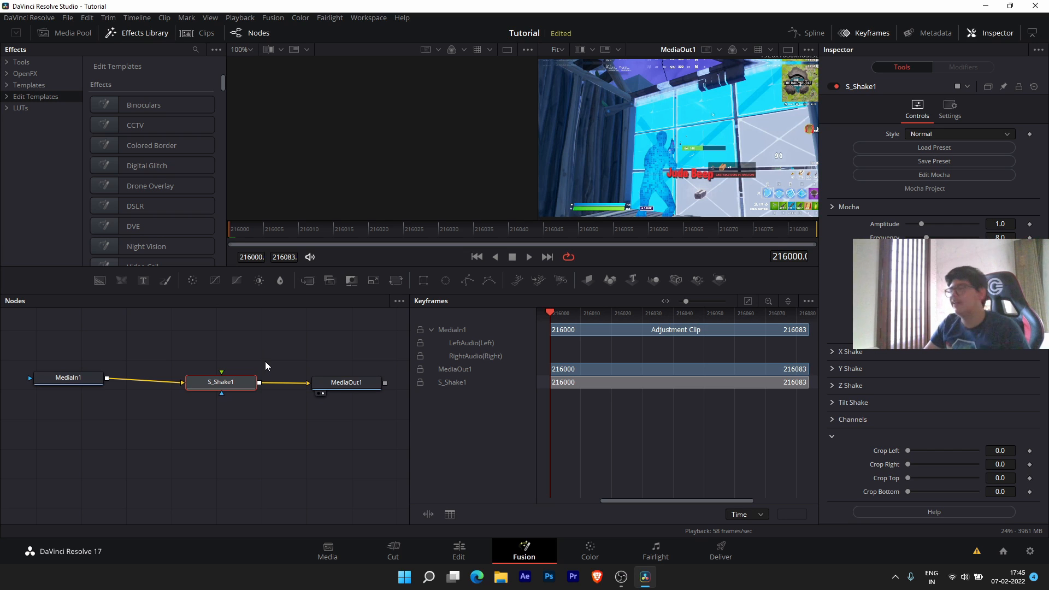
pyautogui.moveTo(221, 389)
pyautogui.mouseDown()
pyautogui.moveTo(195, 375)
pyautogui.moveTo(231, 376)
pyautogui.moveTo(220, 384)
pyautogui.mouseUp()
# - Play the clip to preview the shake, then scrub back to the start
pyautogui.press('space')
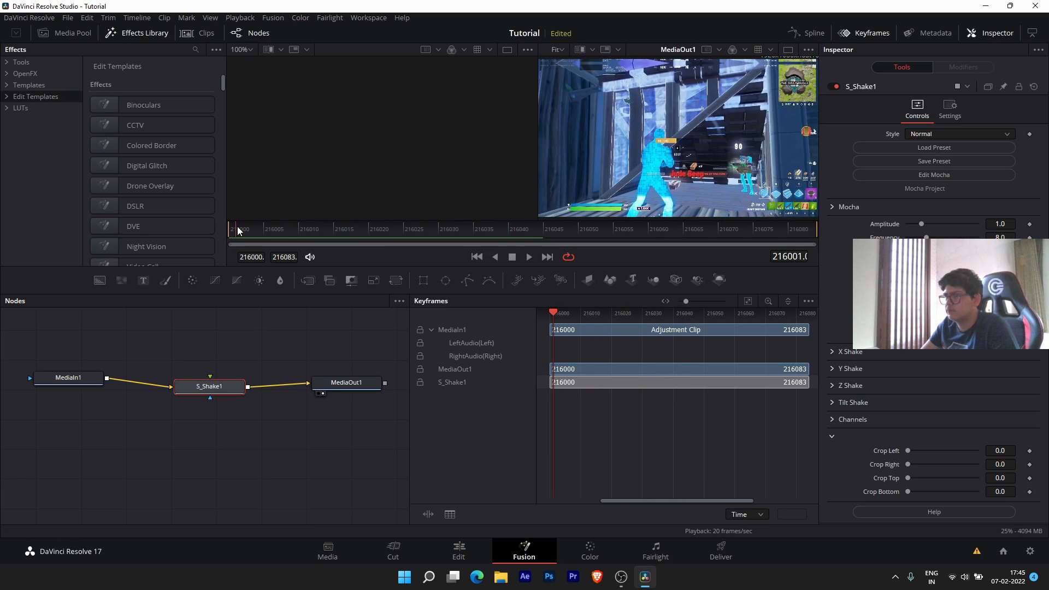
pyautogui.press('space')
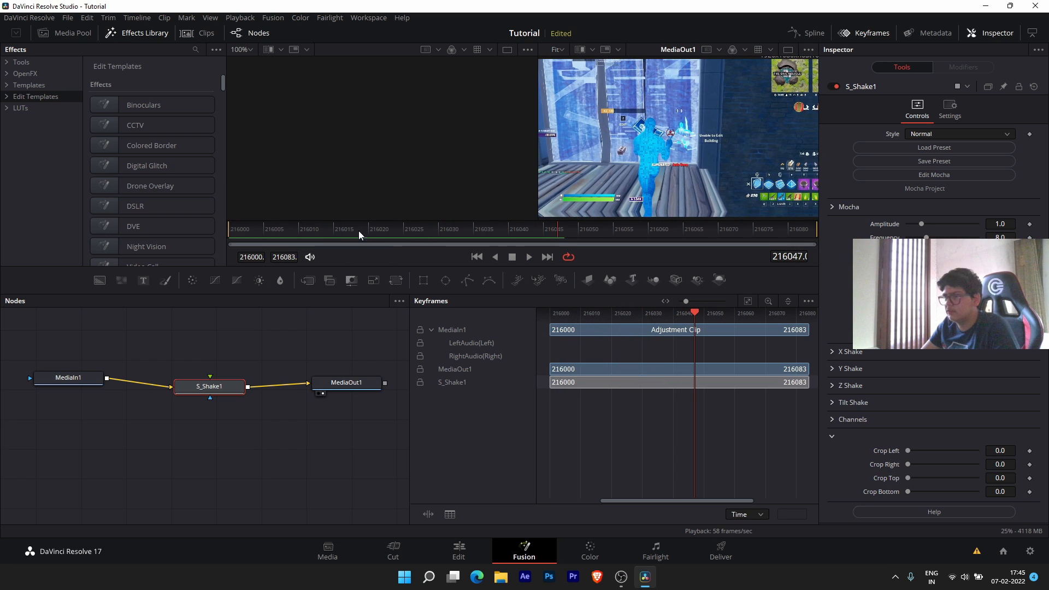
pyautogui.moveTo(359, 231); pyautogui.dragTo(243, 233)
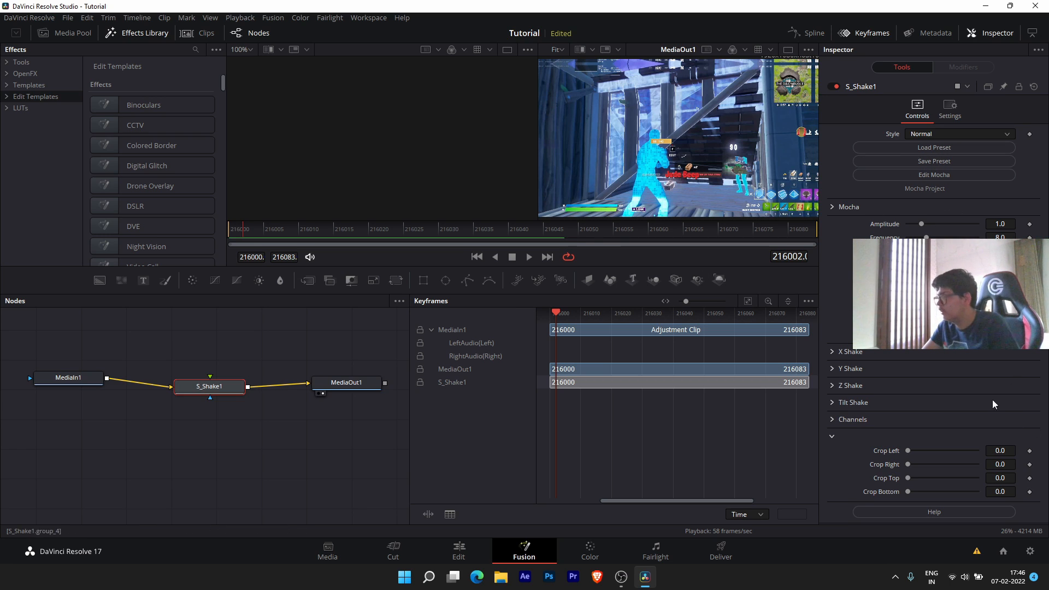
# - Keyframe Red, Green and Blue Amplitude at frame 216000, lowering Blue Amplitude to 0.591
pyautogui.click(859, 419)
pyautogui.scroll(-3, 940, 385)
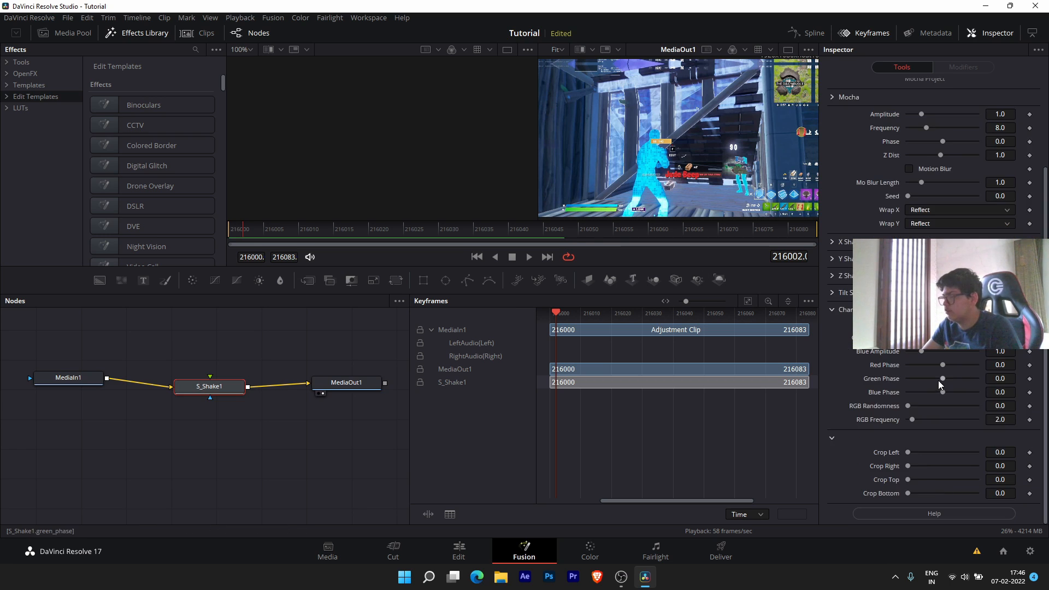
pyautogui.click(477, 234)
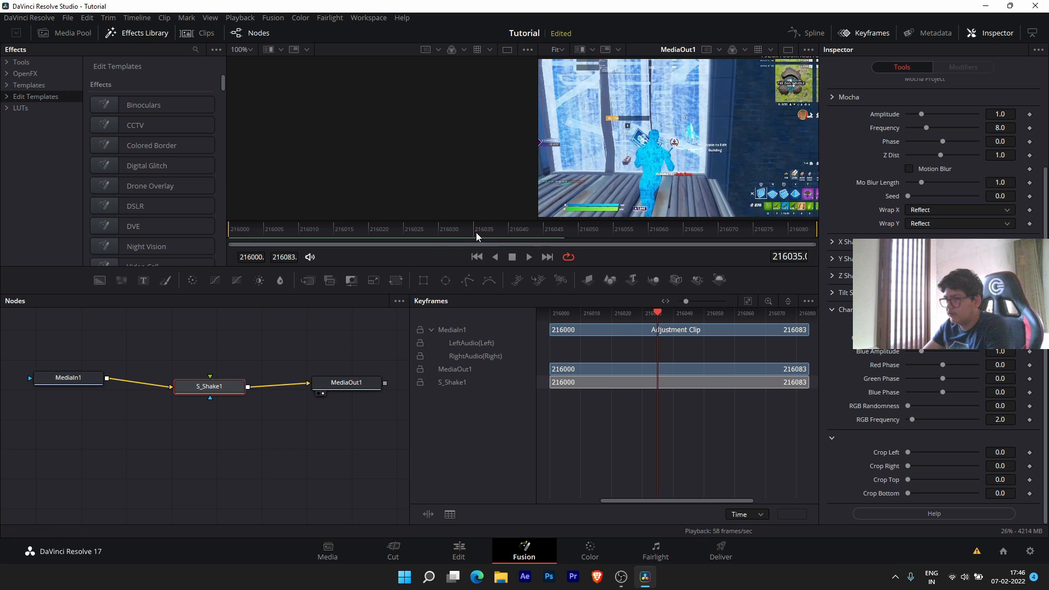
pyautogui.moveTo(476, 236); pyautogui.dragTo(236, 241)
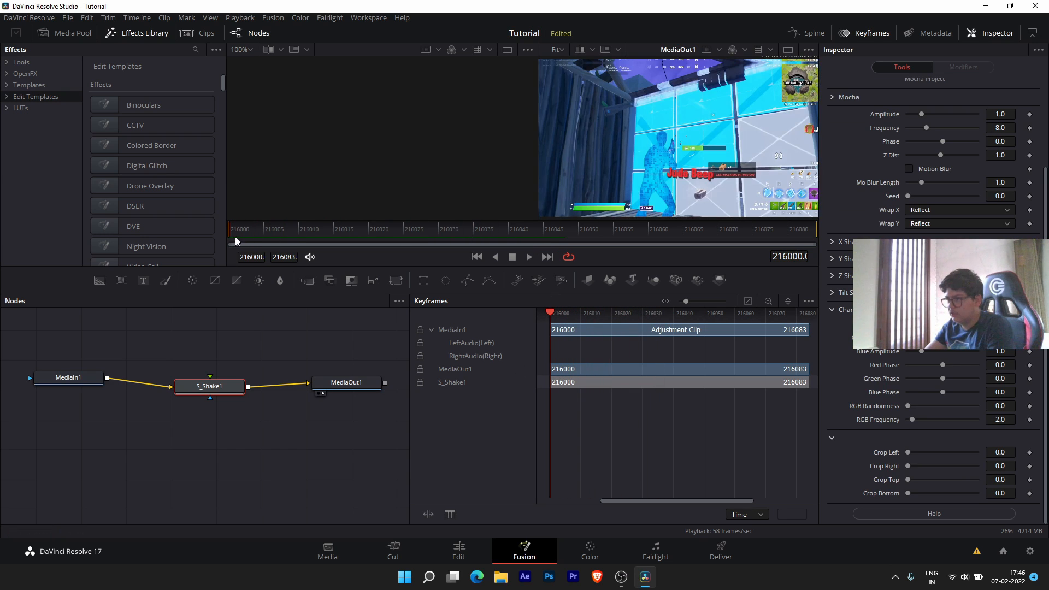
pyautogui.click(1029, 337)
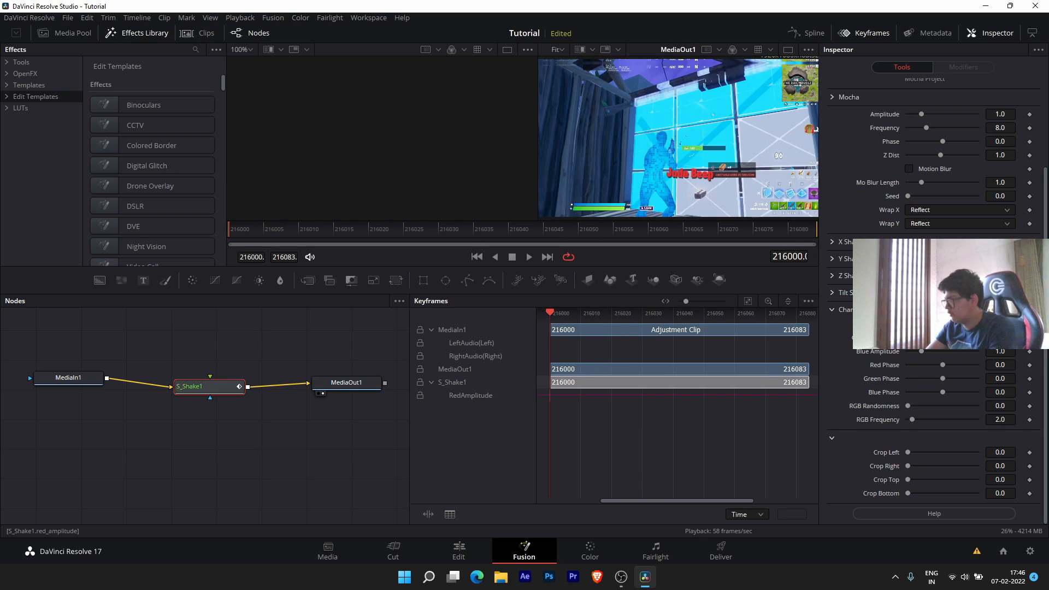
pyautogui.click(1031, 352)
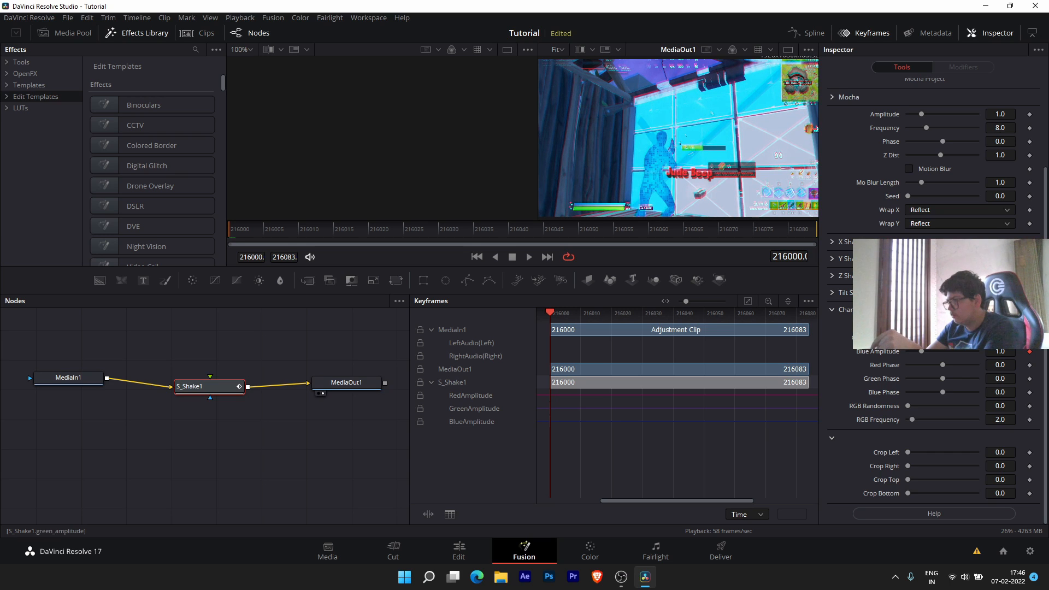
pyautogui.moveTo(922, 351); pyautogui.dragTo(916, 352)
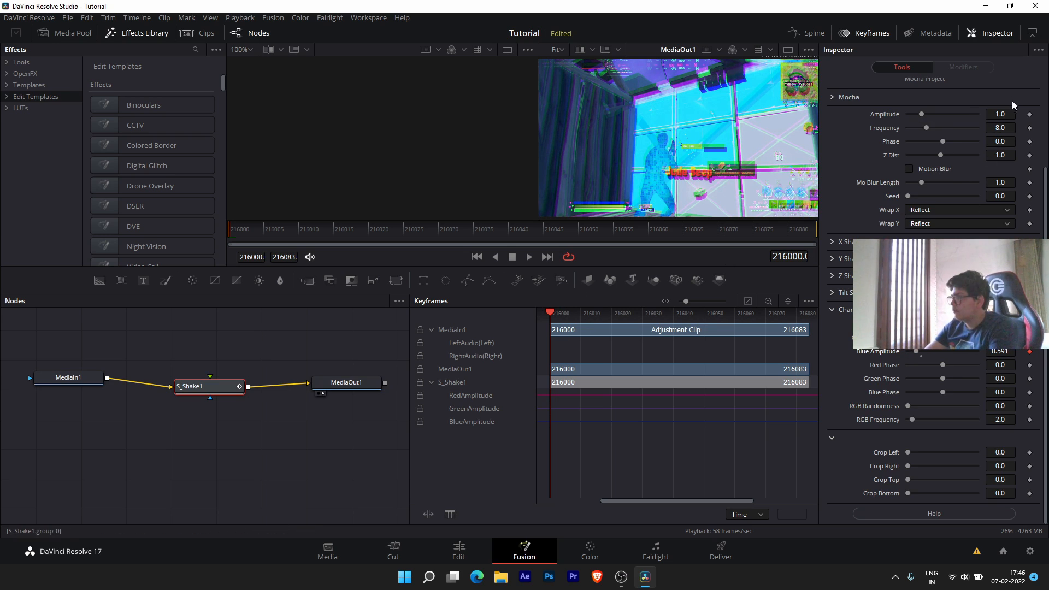
# - Keyframe Amplitude 1.0 at 216000 and 0.0 at 216026, resetting Green and Blue Amplitude there
pyautogui.click(1030, 115)
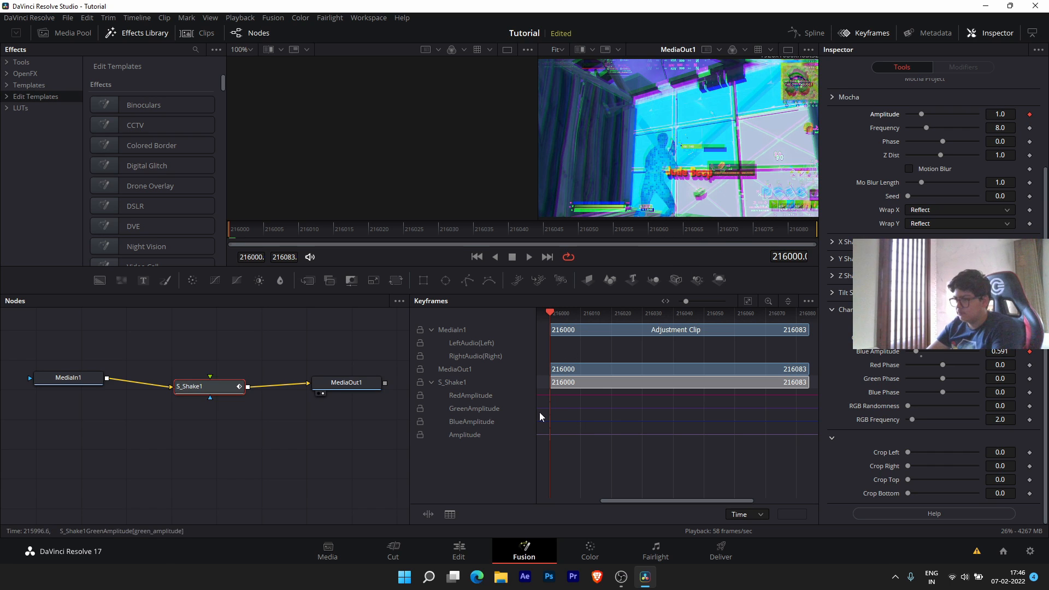
pyautogui.press('Right')
pyautogui.press('Right')
pyautogui.press('Right')
pyautogui.press('Right')
pyautogui.press('Right')
pyautogui.press('Right')
pyautogui.press('Right')
pyautogui.press('Right')
pyautogui.press('Right')
pyautogui.press('Right')
pyautogui.press('Right')
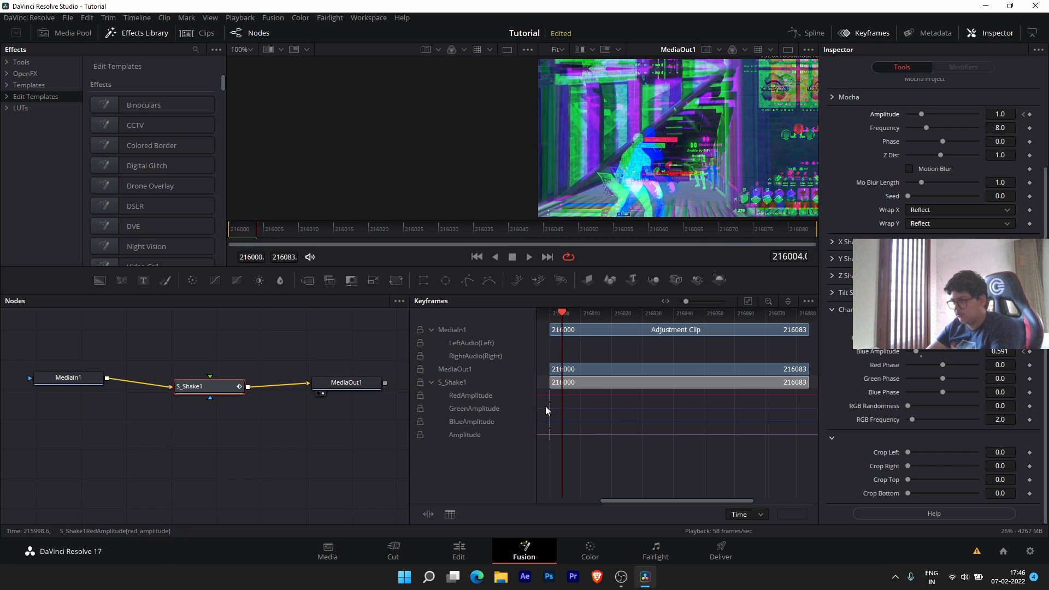
pyautogui.press('Right')
pyautogui.press('Right')
pyautogui.press('Right')
pyautogui.press('Right')
pyautogui.press('Right')
pyautogui.press('Right')
pyautogui.press('Right')
pyautogui.press('Right')
pyautogui.press('Right')
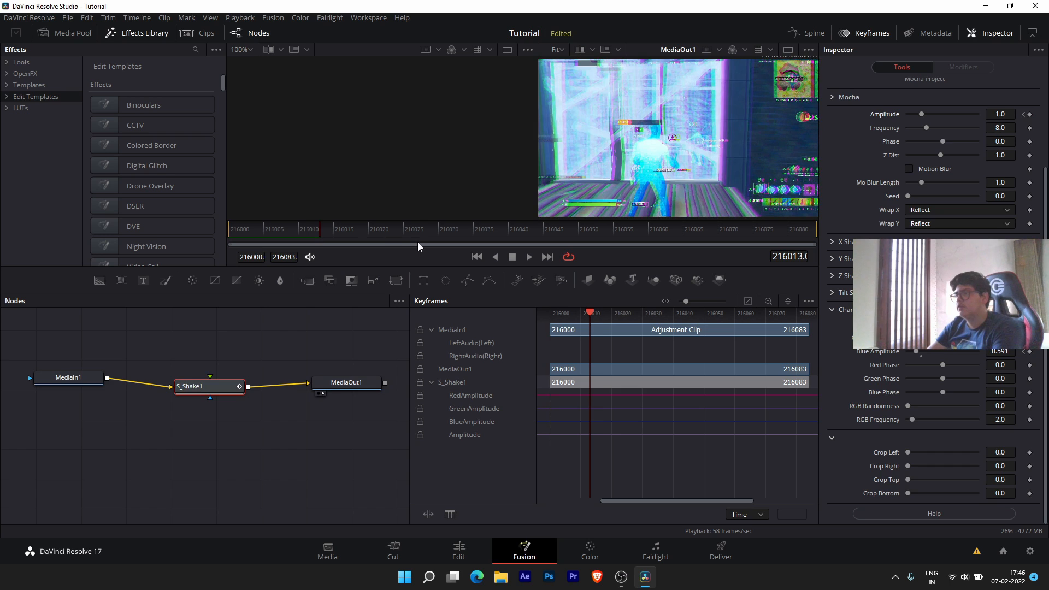
pyautogui.press('Right')
pyautogui.press('Right')
pyautogui.press('Right')
pyautogui.press('Right')
pyautogui.press('Right')
pyautogui.press('Right')
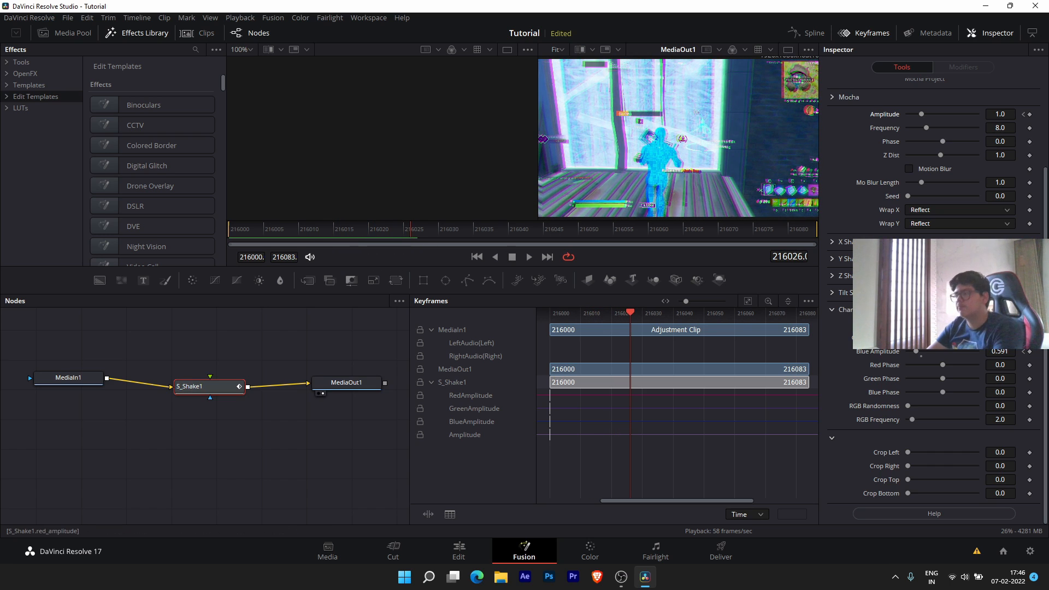
pyautogui.click(1030, 351)
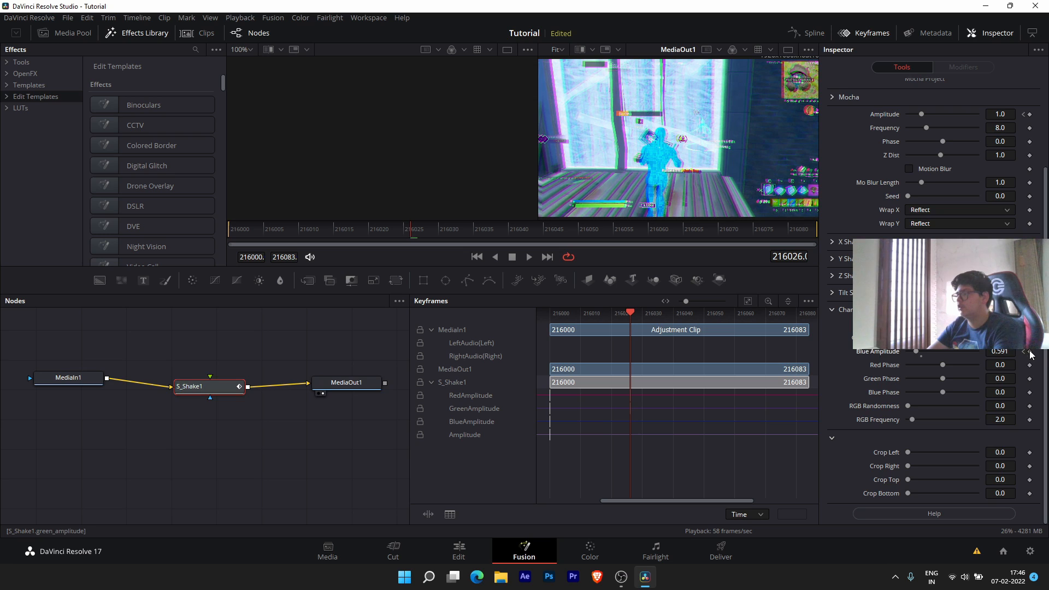
pyautogui.click(1030, 114)
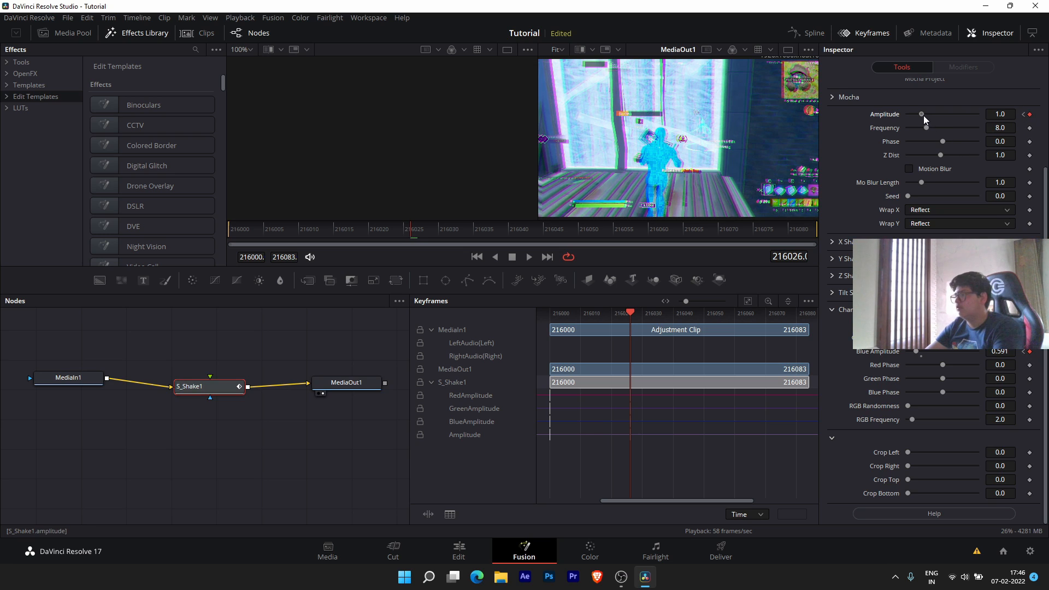
pyautogui.moveTo(923, 115); pyautogui.dragTo(905, 116)
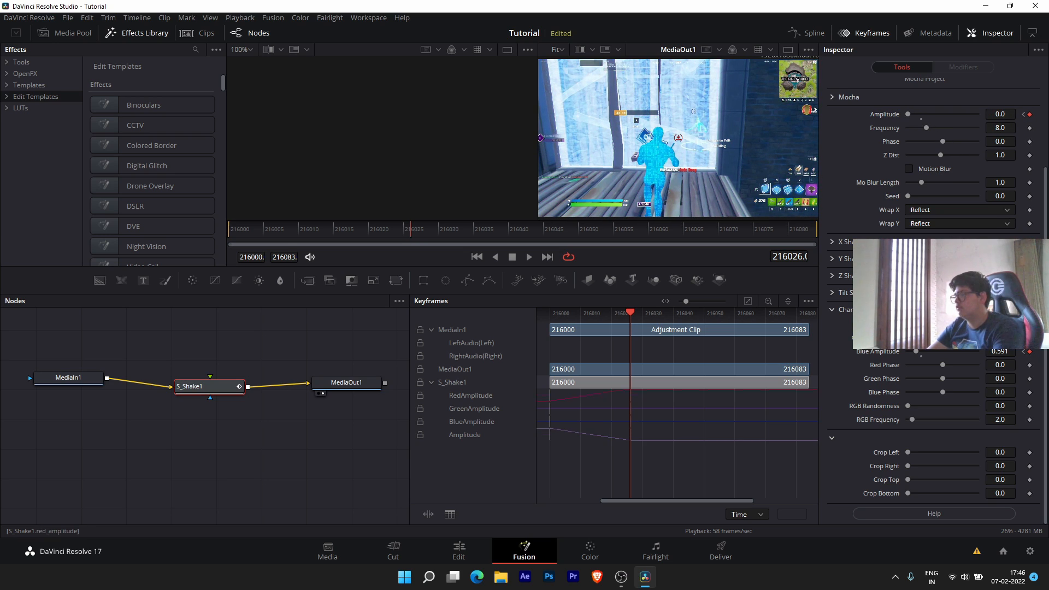
pyautogui.click(921, 343)
pyautogui.click(921, 357)
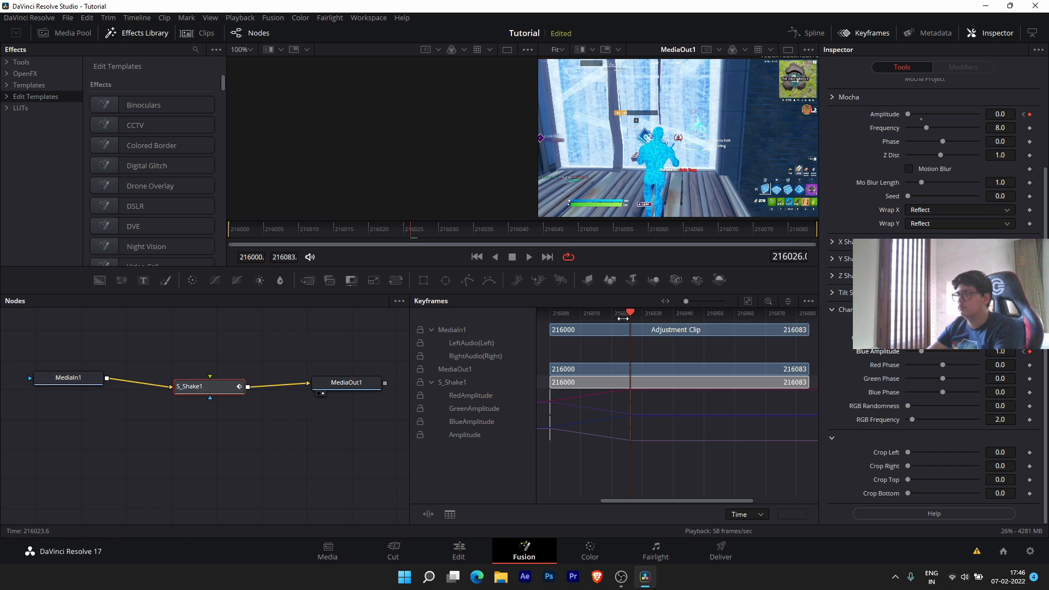
# - Play back from the first frame to preview the fading shake
pyautogui.moveTo(246, 235); pyautogui.dragTo(214, 237)
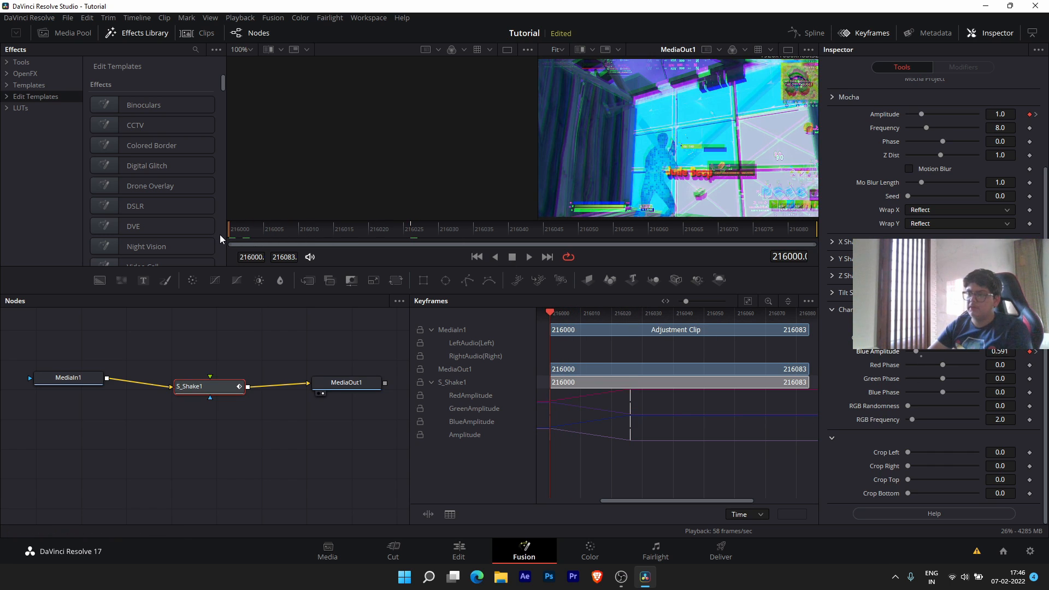
pyautogui.press('space')
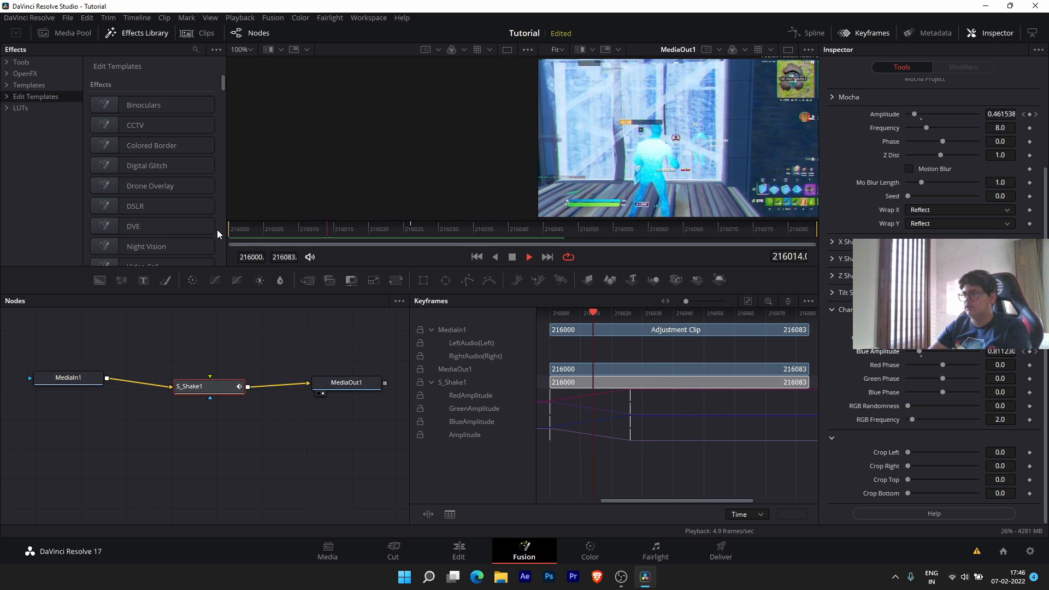
pyautogui.click(235, 234)
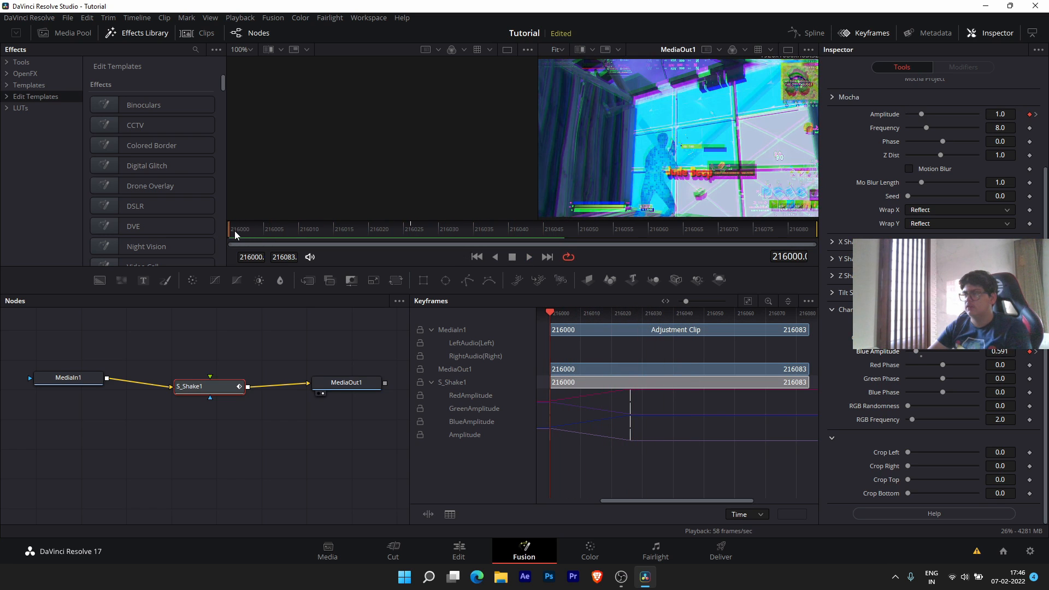
pyautogui.press('space')
pyautogui.press('space')
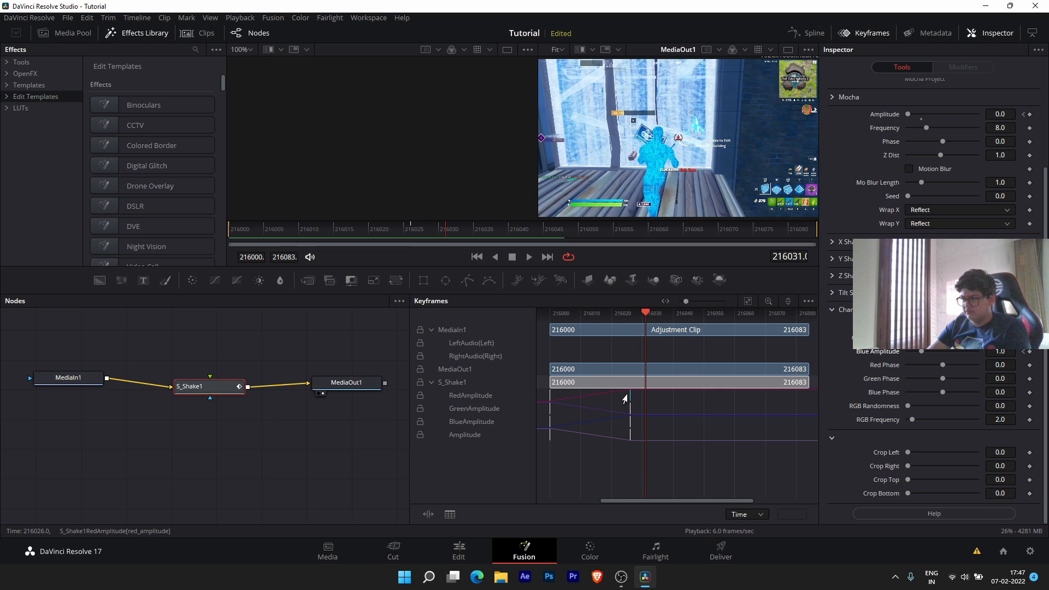
# - Shift the RedAmplitude and GreenAmplitude keyframes a few frames later and preview the staggered colour shift
pyautogui.moveTo(626, 398); pyautogui.dragTo(652, 400)
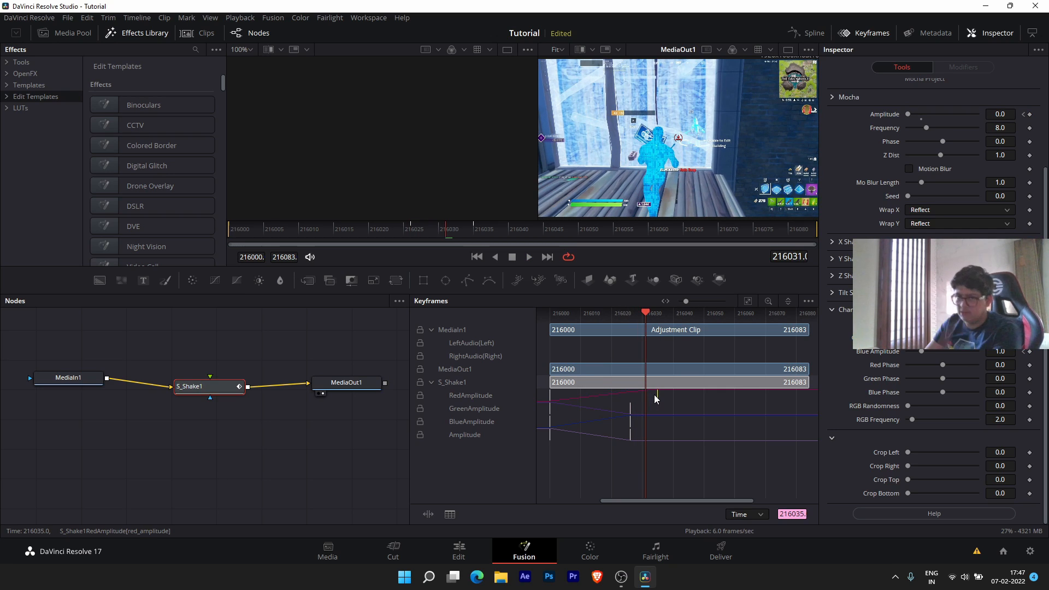
pyautogui.moveTo(630, 410); pyautogui.dragTo(659, 438)
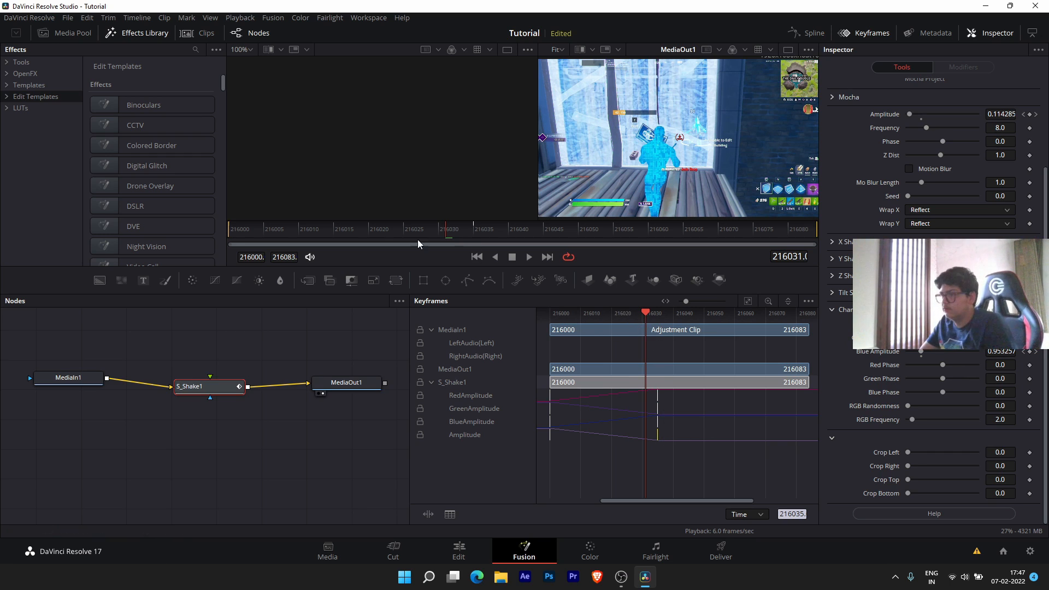
pyautogui.moveTo(272, 238); pyautogui.dragTo(238, 234)
pyautogui.press('space')
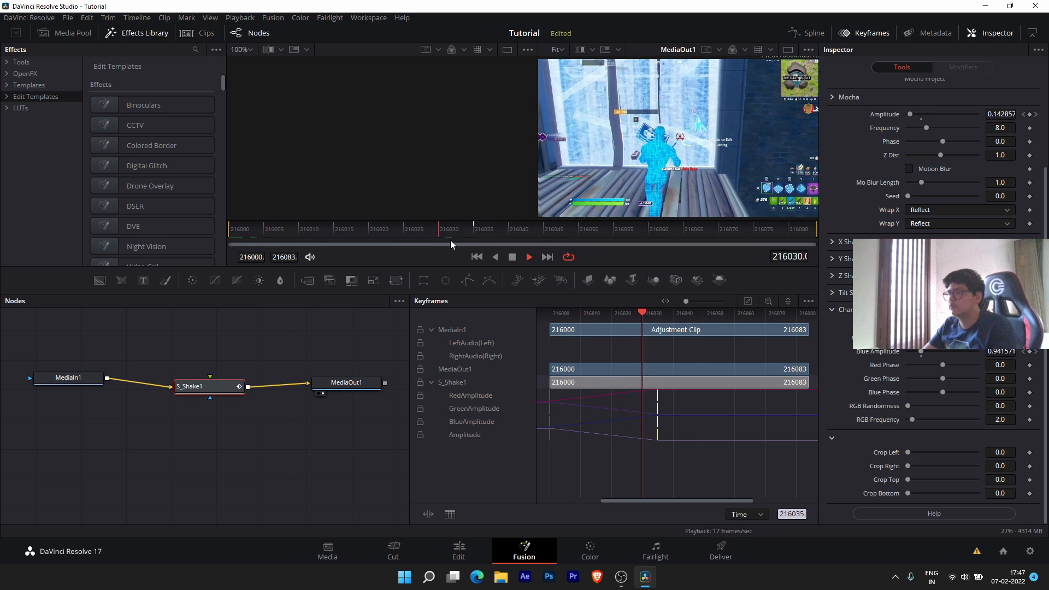
pyautogui.press('space')
# - Replay the colour-split shake from the start twice, then return to the Edit page
pyautogui.moveTo(254, 235); pyautogui.dragTo(221, 235)
pyautogui.press('space')
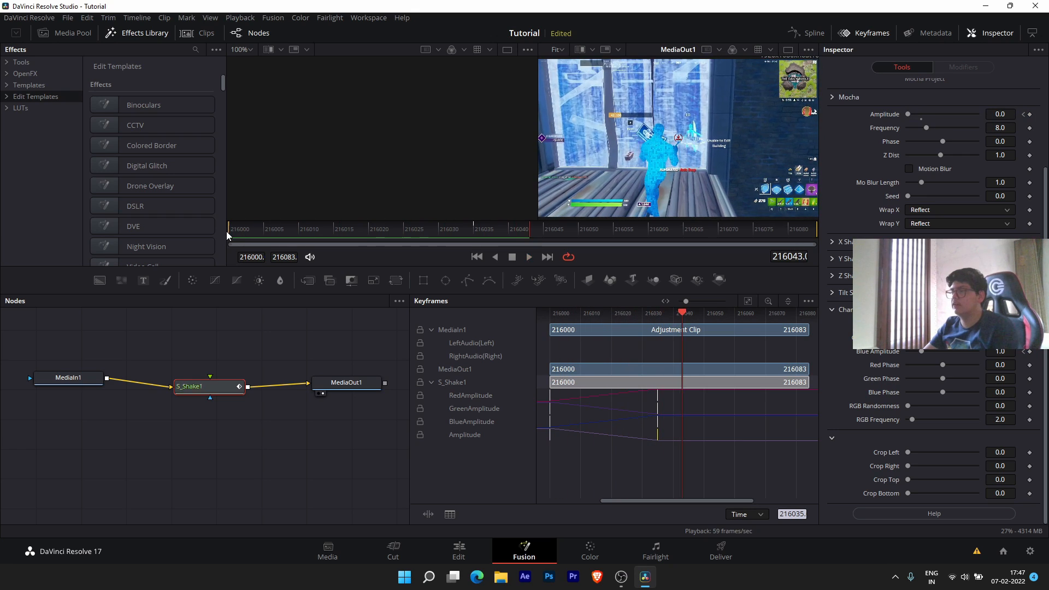
pyautogui.press('space')
pyautogui.click(240, 236)
pyautogui.press('space')
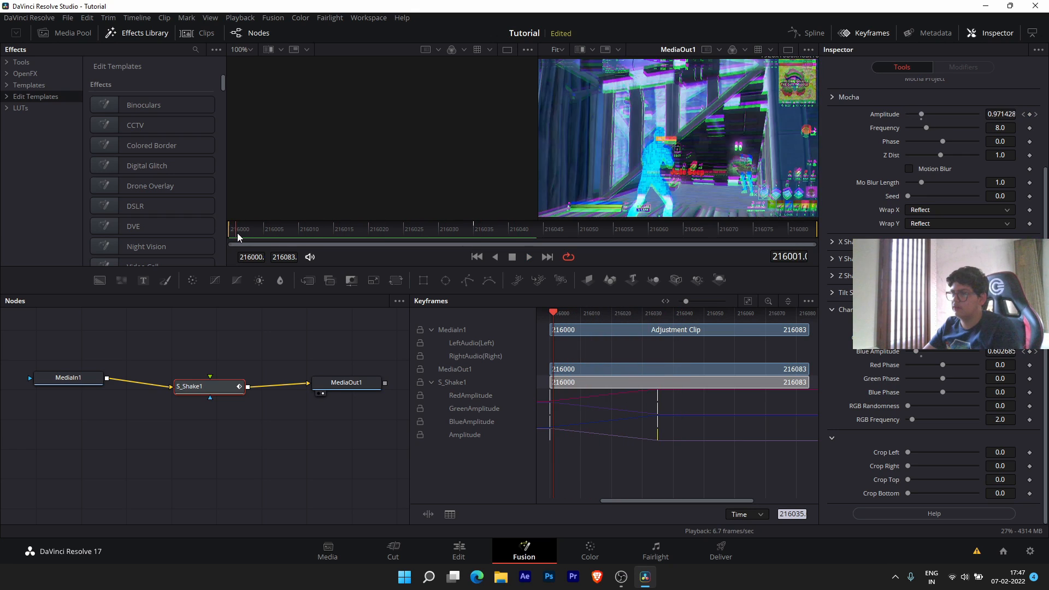
pyautogui.press('space')
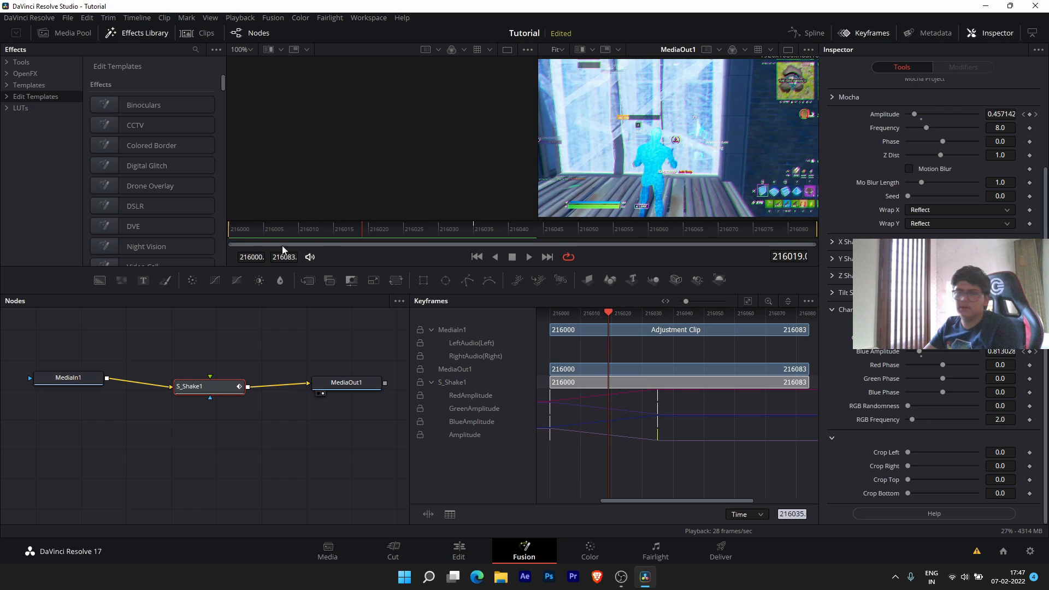
pyautogui.click(459, 550)
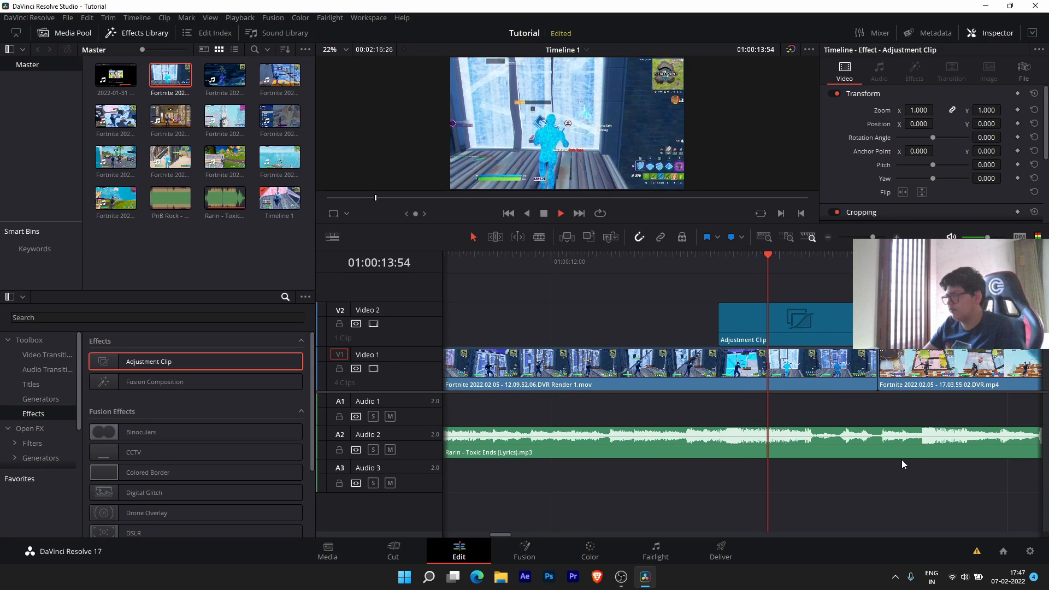
# - Replay the shaking section and park the playhead at 01:00:16:06
pyautogui.press('space')
pyautogui.click(722, 268)
pyautogui.press('space')
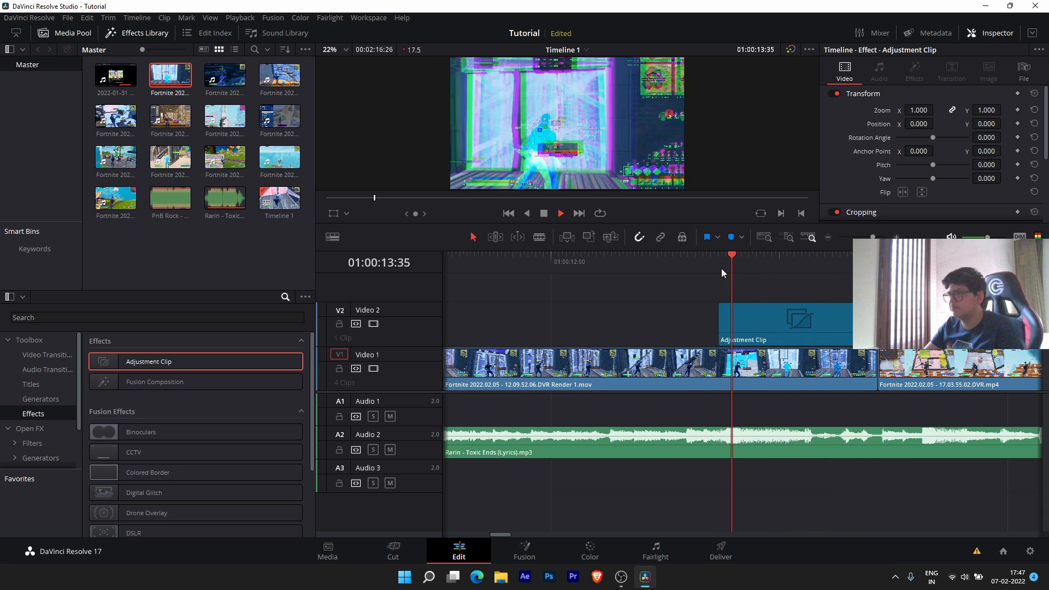
pyautogui.scroll(-5, 721, 268)
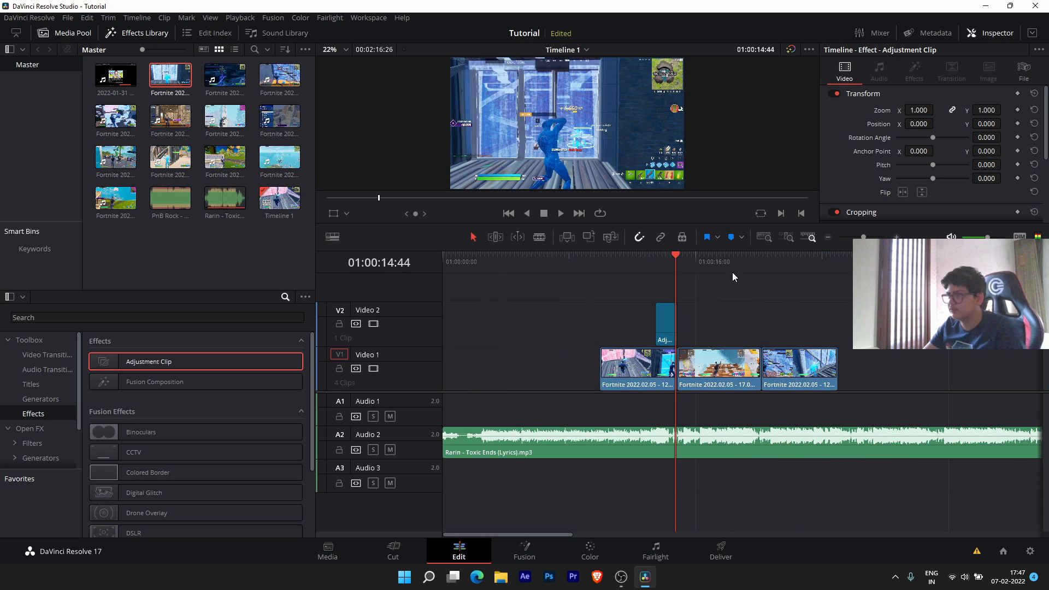
pyautogui.click(695, 257)
pyautogui.scroll(5, 690, 331)
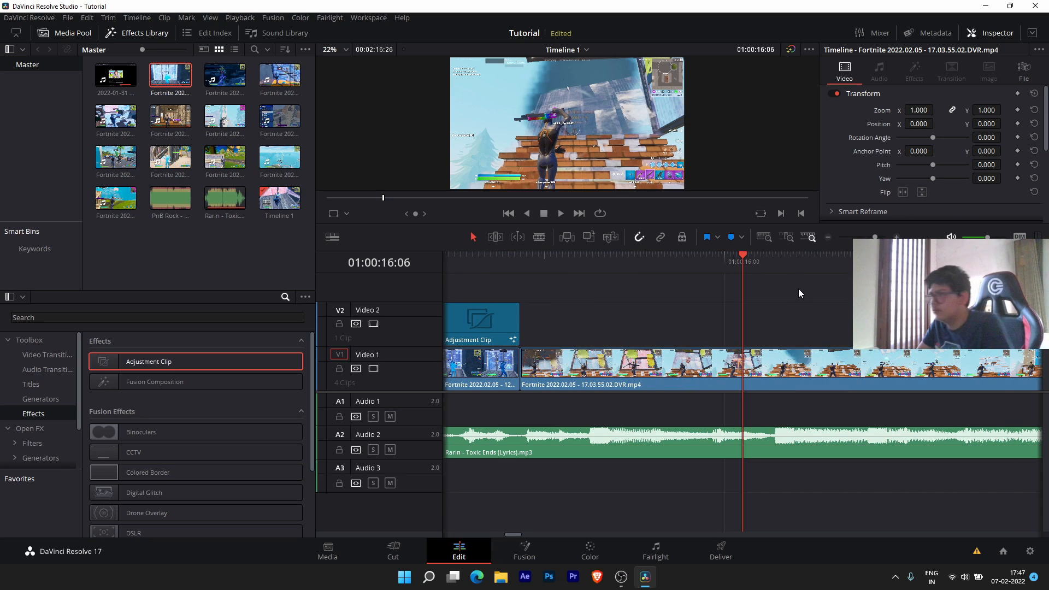
pyautogui.scroll(-3, 798, 289)
pyautogui.scroll(-3, 788, 286)
pyautogui.scroll(6, 788, 287)
pyautogui.scroll(-3, 788, 287)
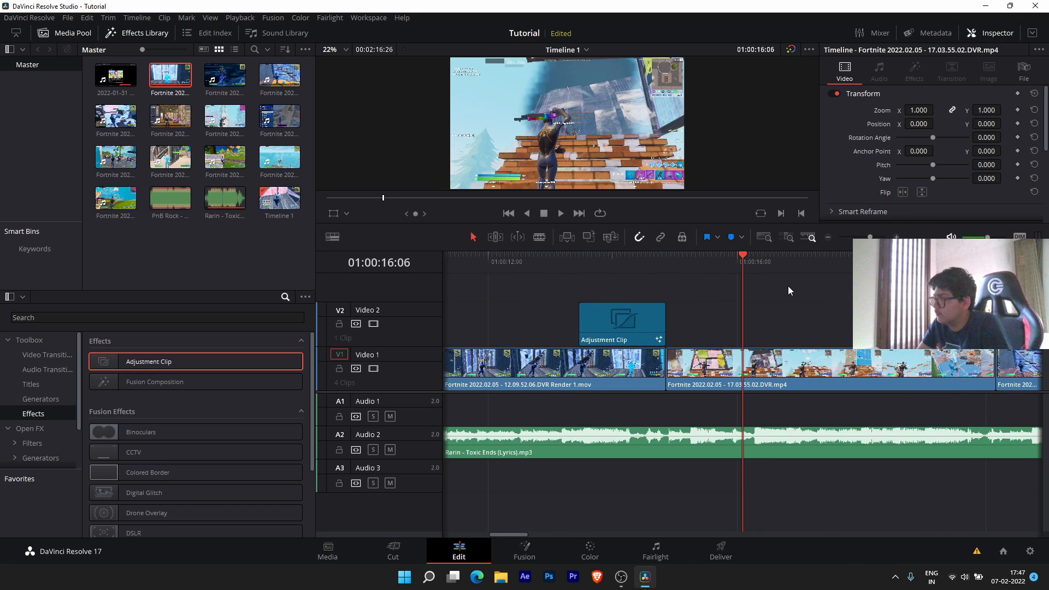
# - Place a second Adjustment Clip on V2, trim its start and end, then minimise Resolve
pyautogui.moveTo(177, 361); pyautogui.dragTo(845, 317)
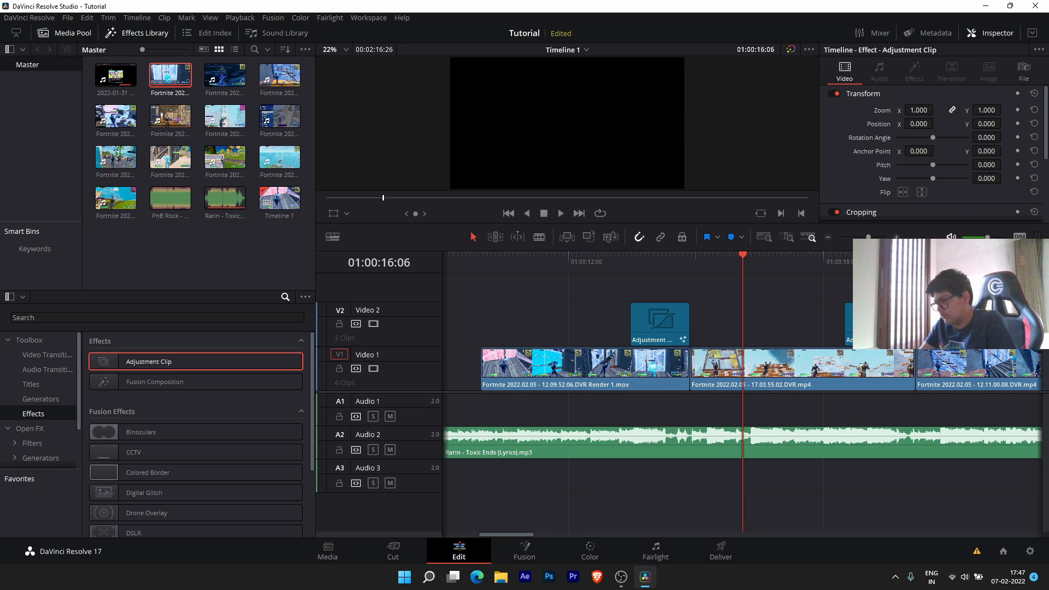
pyautogui.moveTo(923, 325); pyautogui.dragTo(916, 325)
pyautogui.moveTo(844, 325); pyautogui.dragTo(690, 325)
pyautogui.moveTo(905, 325); pyautogui.dragTo(880, 325)
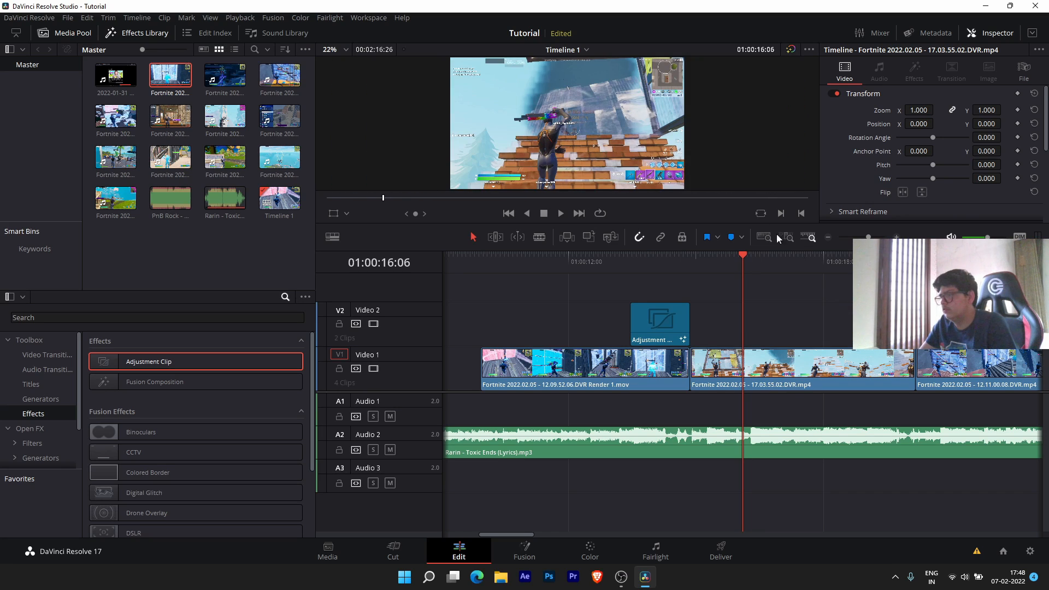
pyautogui.click(818, 257)
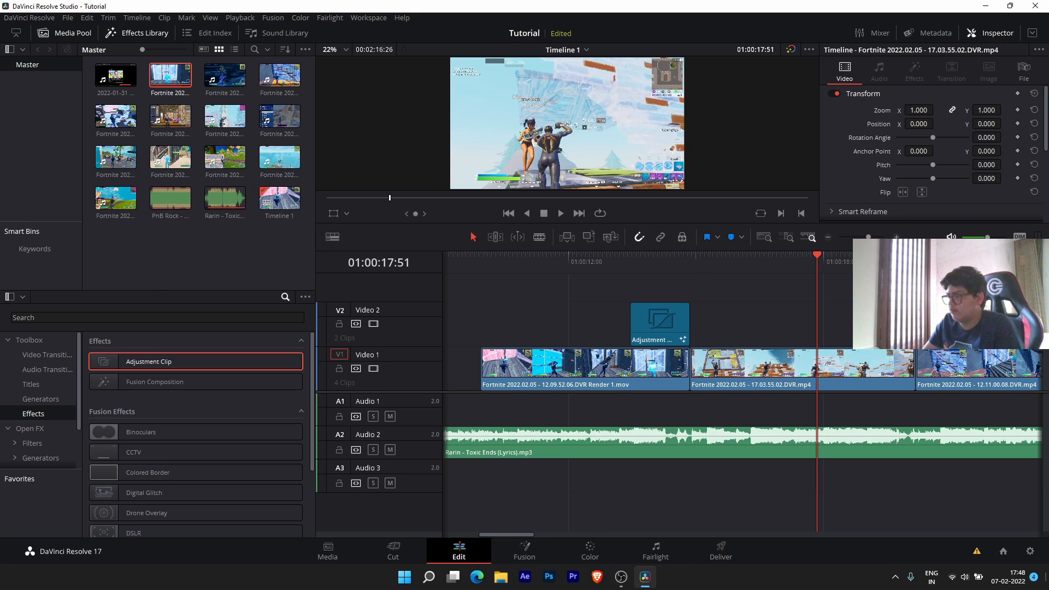
pyautogui.click(1048, 586)
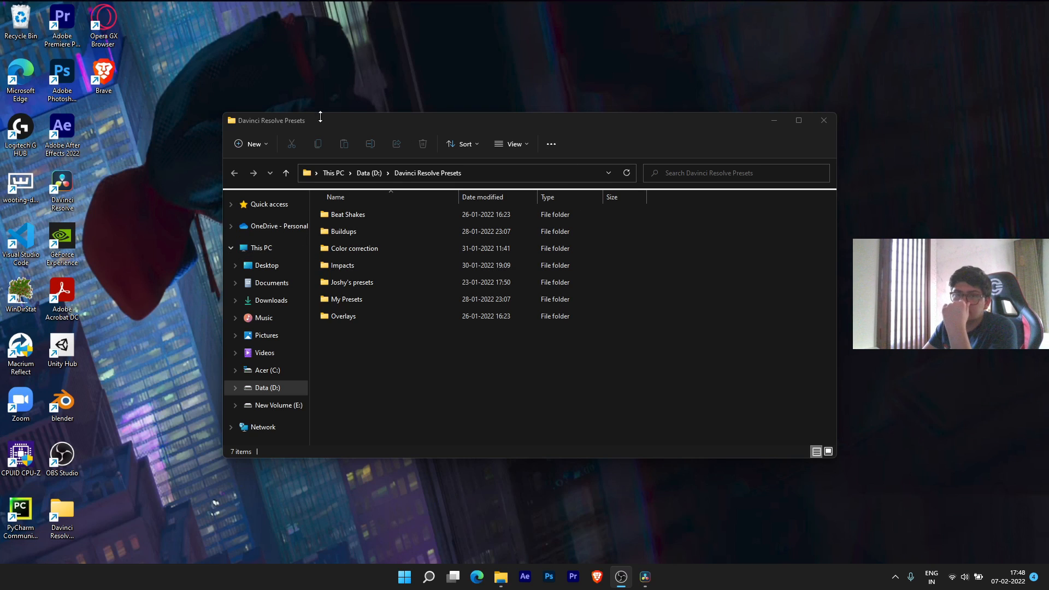
# - Open the Beat Shakes folder and then its inner Beat Shakes folder in the presets window
pyautogui.moveTo(502, 118); pyautogui.dragTo(487, 118)
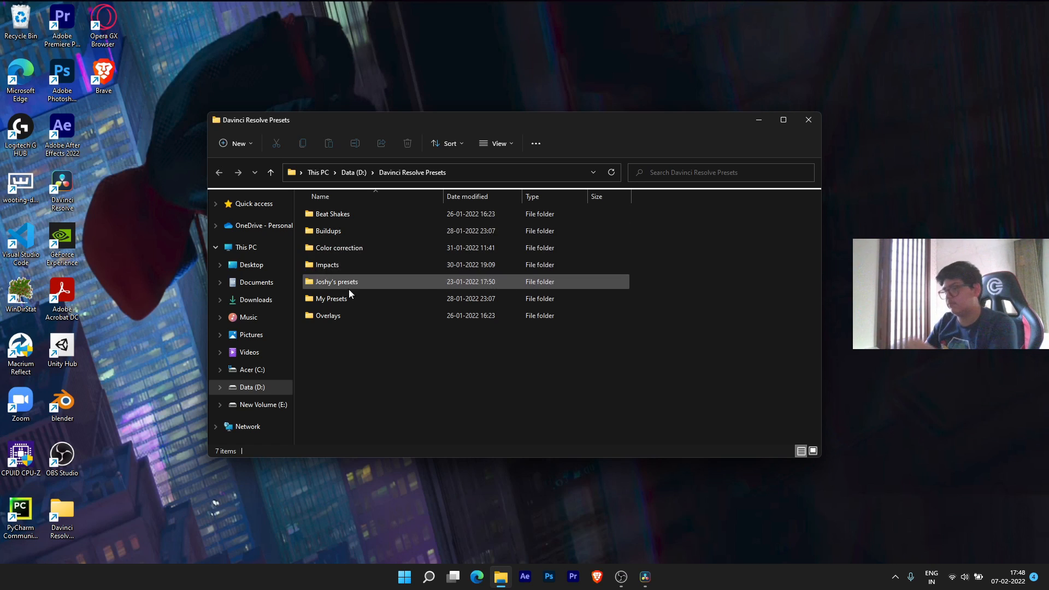
pyautogui.click(359, 214)
pyautogui.press('Return')
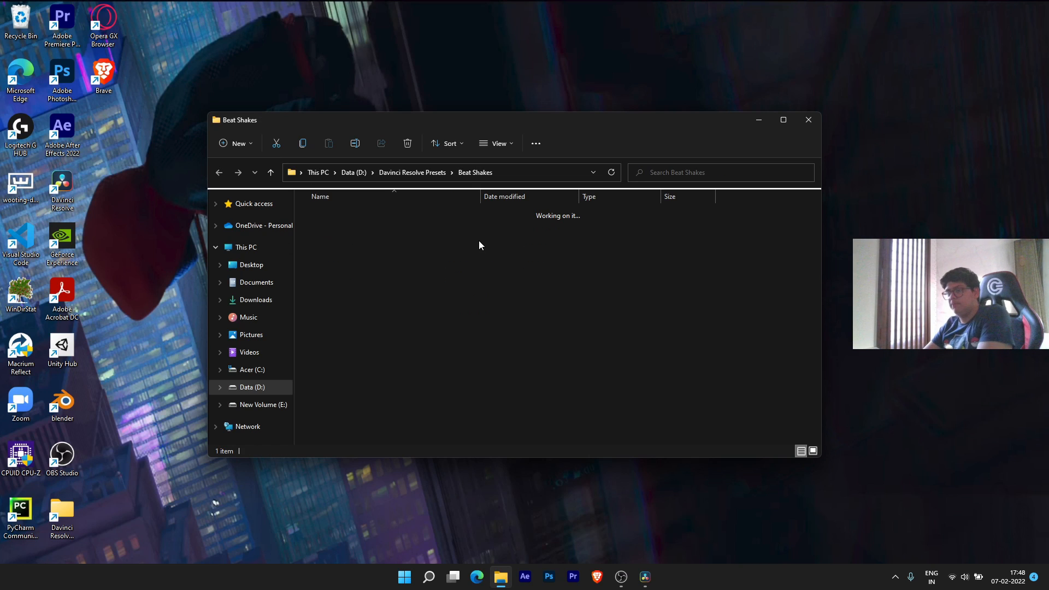
pyautogui.click(361, 217)
pyautogui.doubleClick(363, 218)
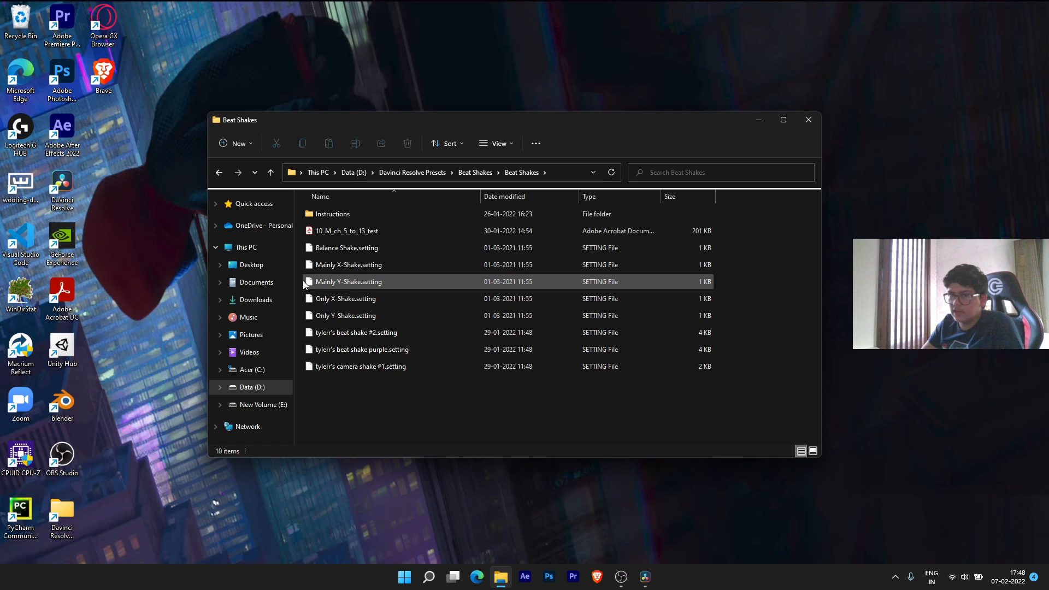
# - Browse the shake presets up to tylerr's beat shake purple.setting, dismiss the Open-with prompt, and restore Resolve
pyautogui.click(375, 265)
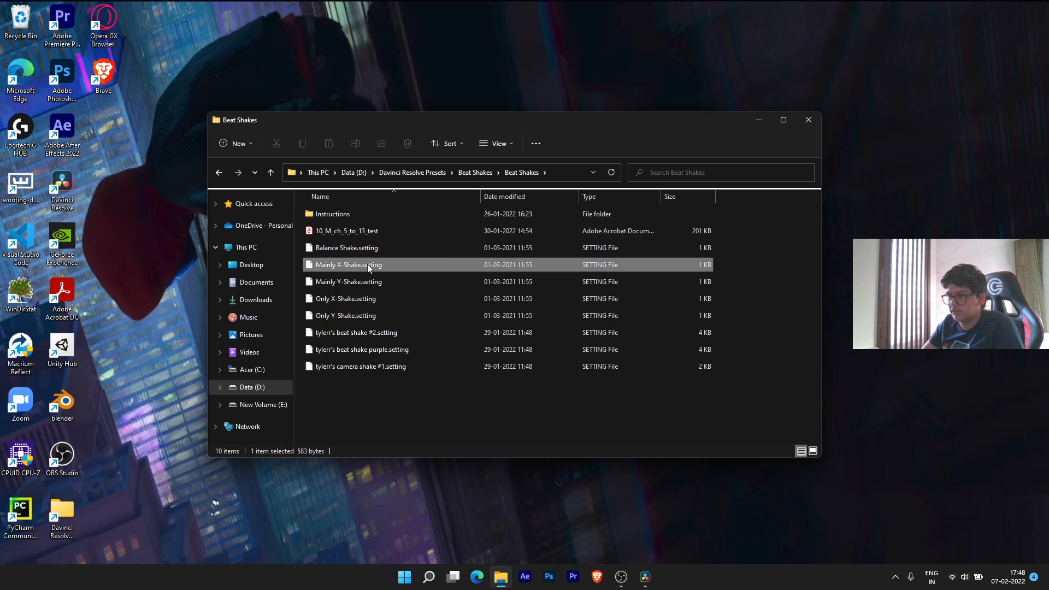
pyautogui.click(352, 246)
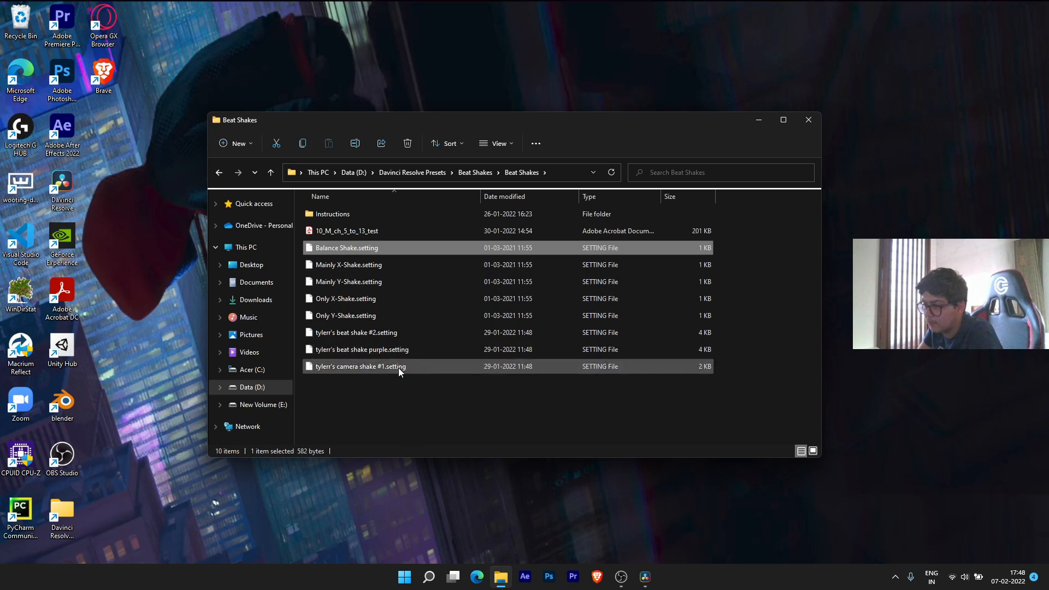
pyautogui.click(382, 353)
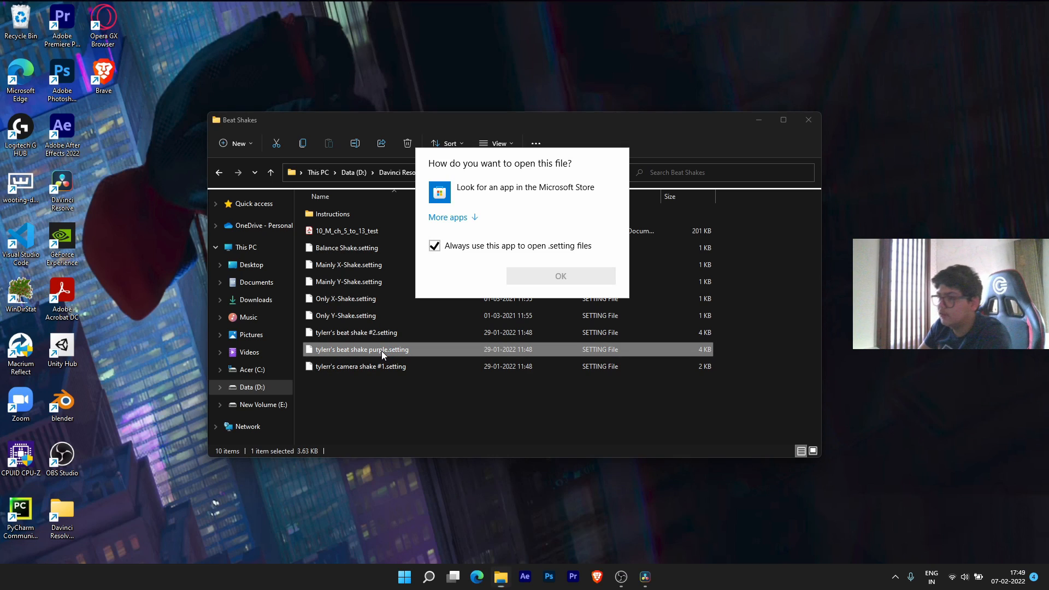
pyautogui.click(667, 217)
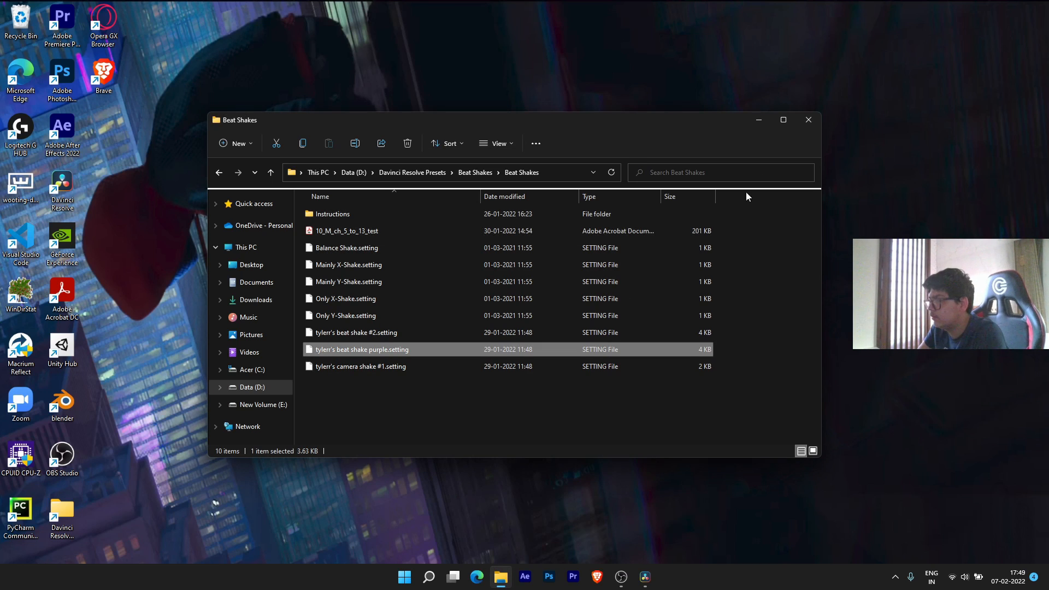
pyautogui.click(645, 576)
# - Open the V2 adjustment clip's node graph on the Fusion page
pyautogui.click(506, 581)
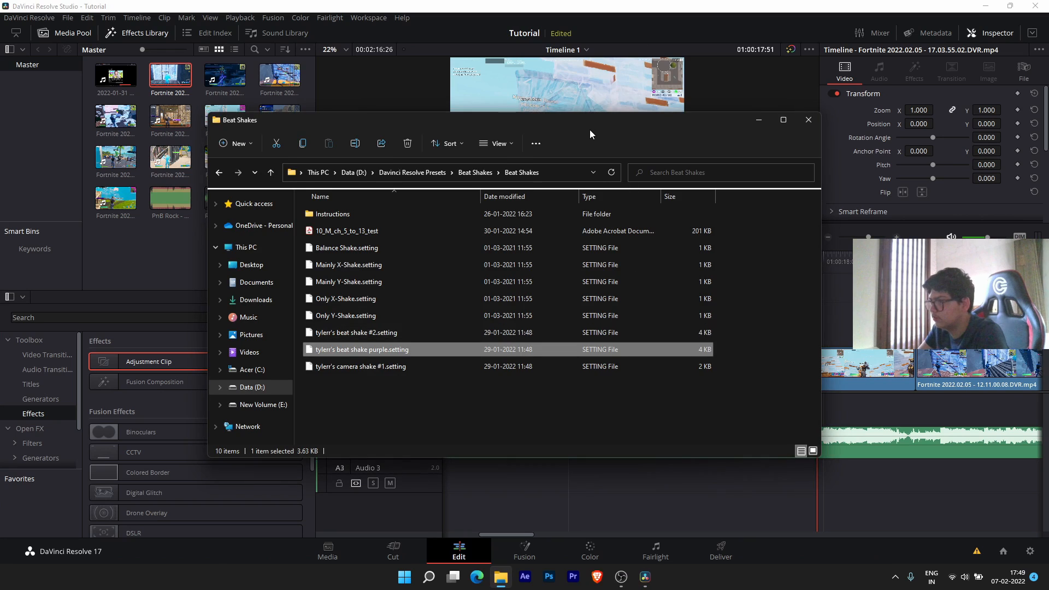
pyautogui.click(506, 552)
pyautogui.click(527, 555)
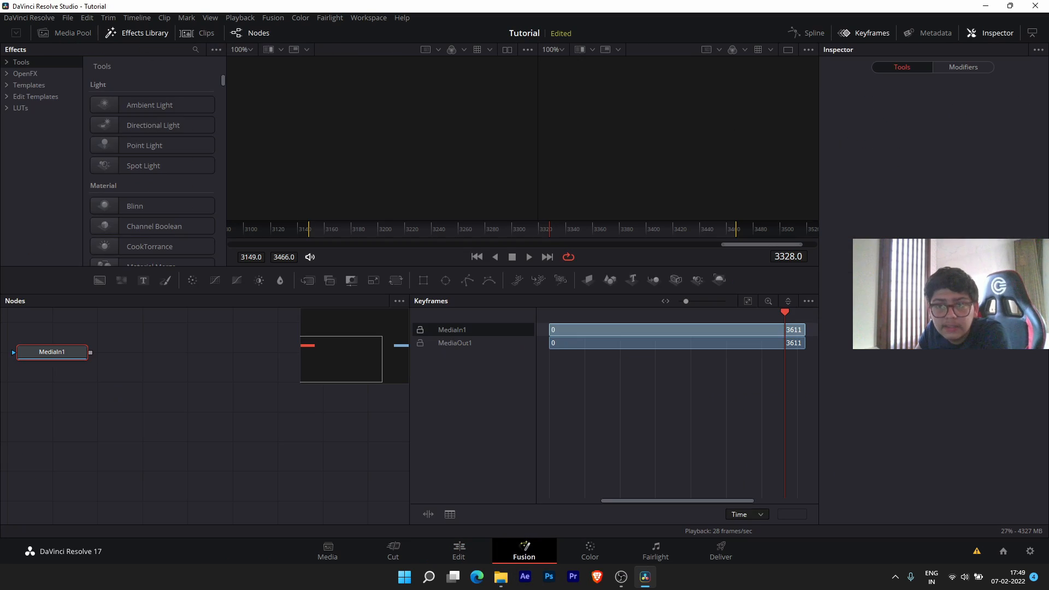
pyautogui.moveTo(57, 343); pyautogui.dragTo(132, 352)
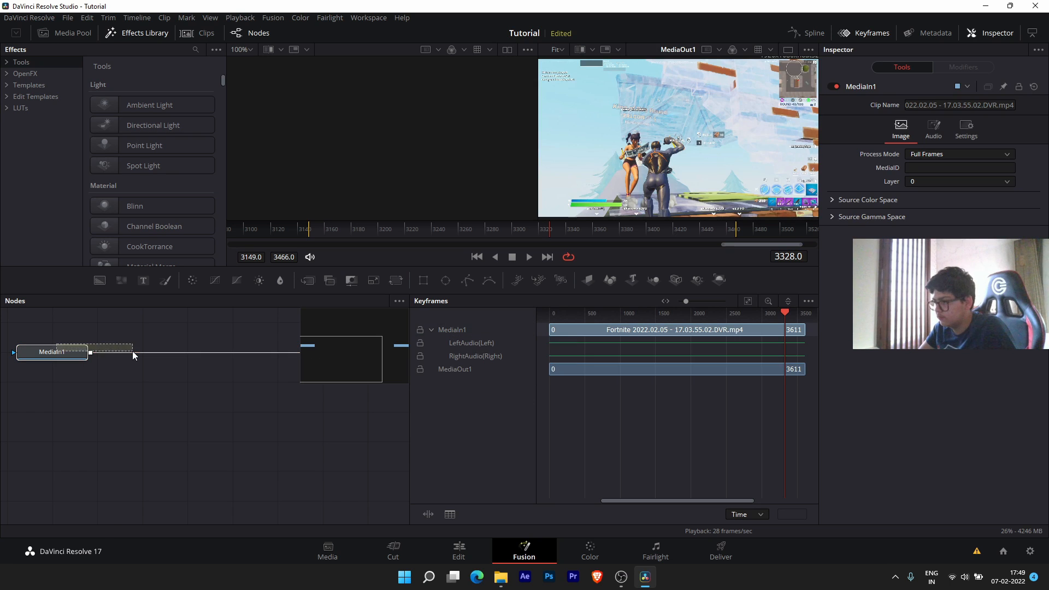
pyautogui.click(459, 551)
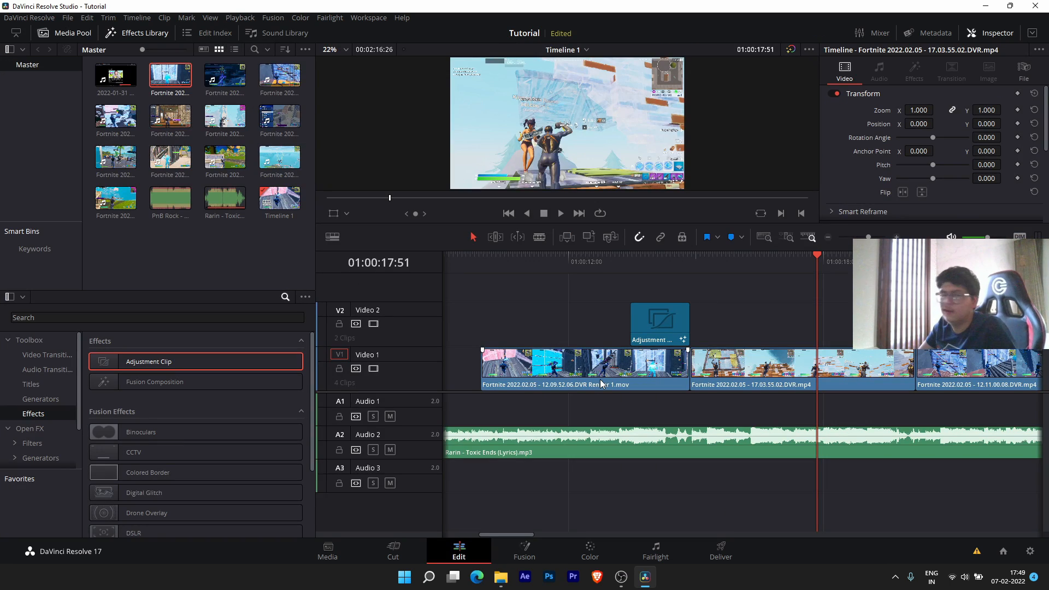
pyautogui.click(884, 326)
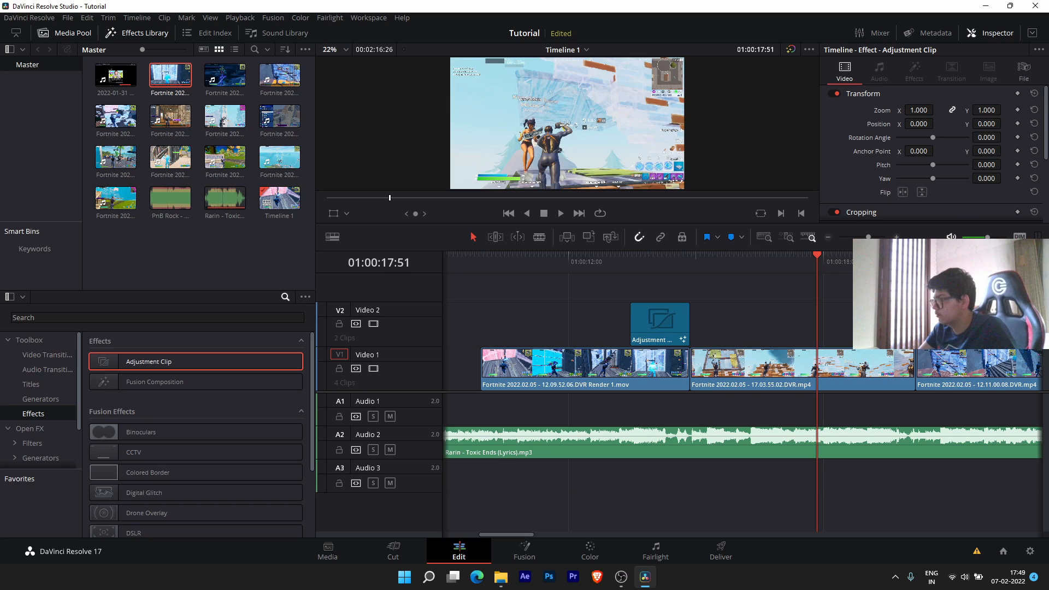
pyautogui.click(881, 261)
pyautogui.click(530, 552)
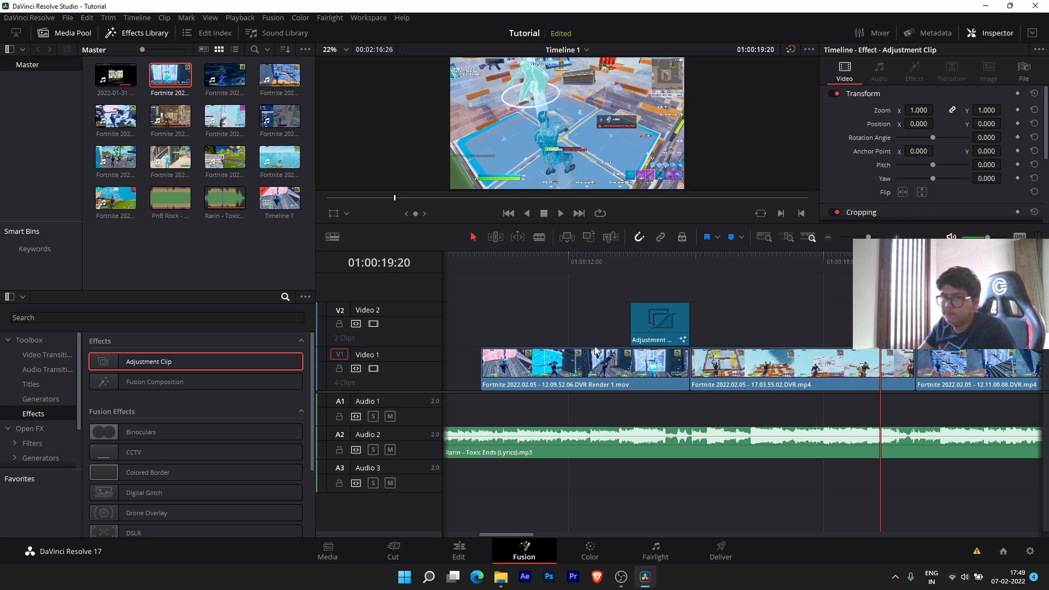
# - Drag the purple beat shake .setting preset from the Beat Shakes folder into the Node editor
pyautogui.click(499, 577)
pyautogui.moveTo(481, 136); pyautogui.dragTo(379, 167)
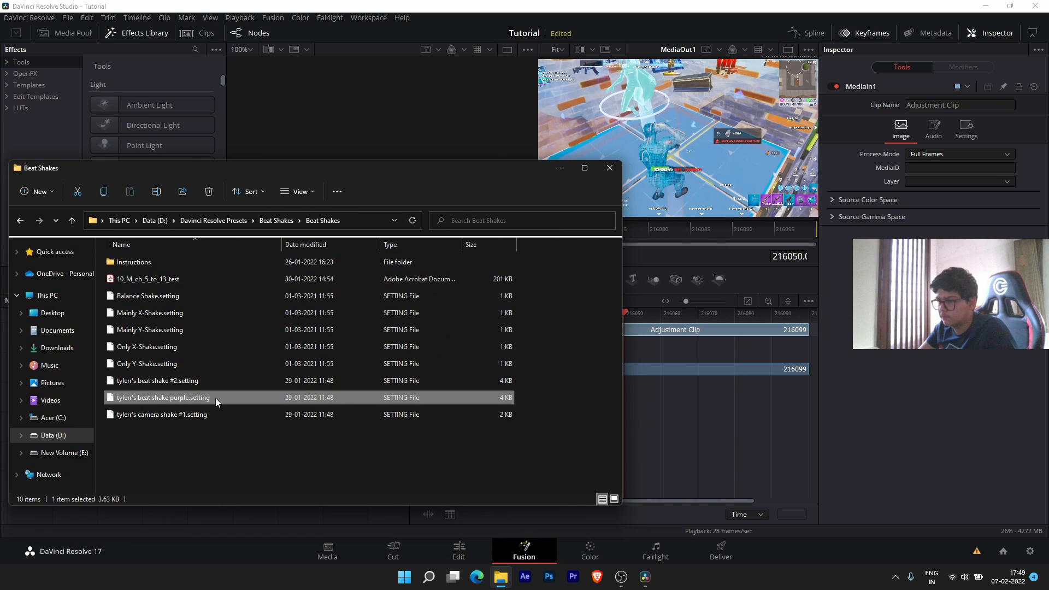
pyautogui.moveTo(215, 398); pyautogui.dragTo(212, 516)
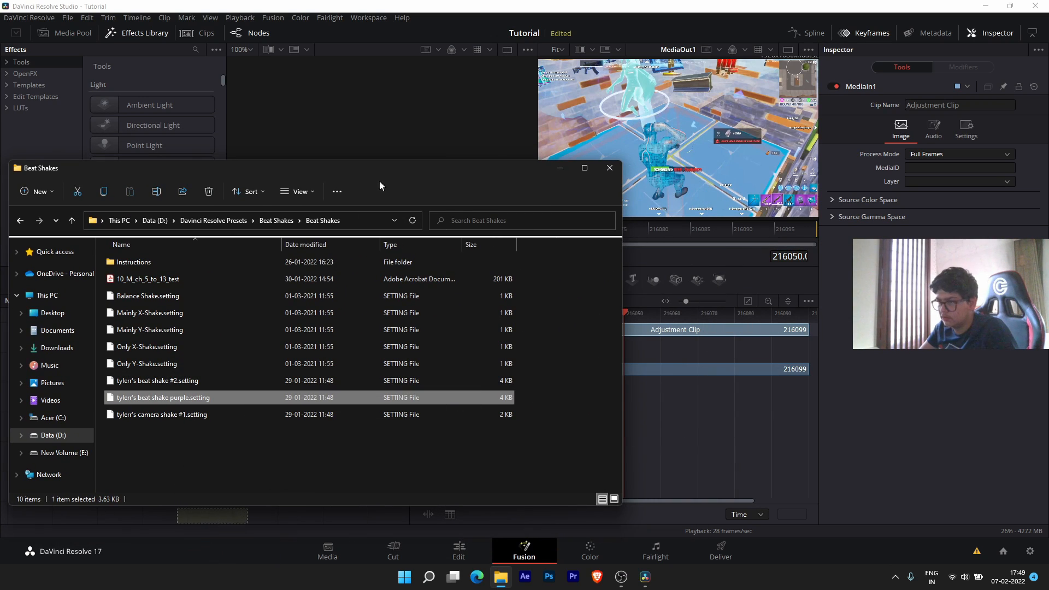
pyautogui.moveTo(379, 182); pyautogui.dragTo(657, 159)
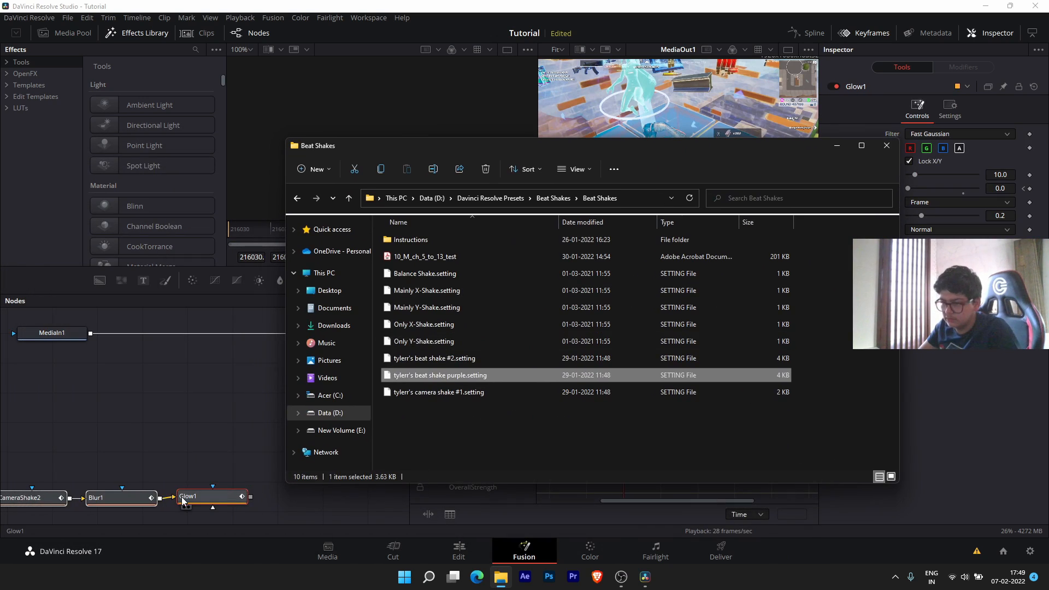
pyautogui.click(887, 145)
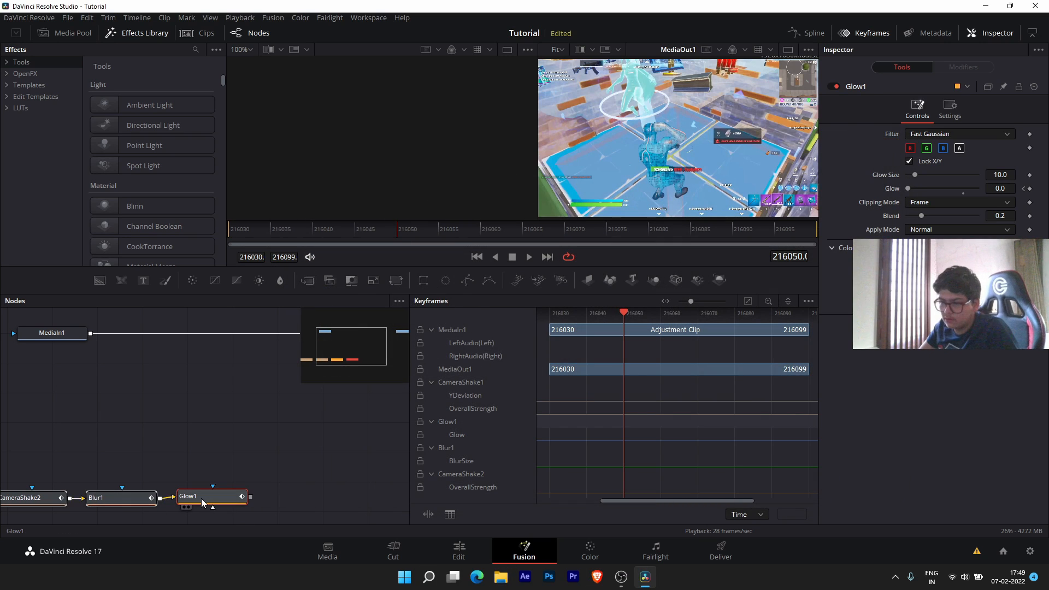
pyautogui.moveTo(201, 498); pyautogui.dragTo(342, 396)
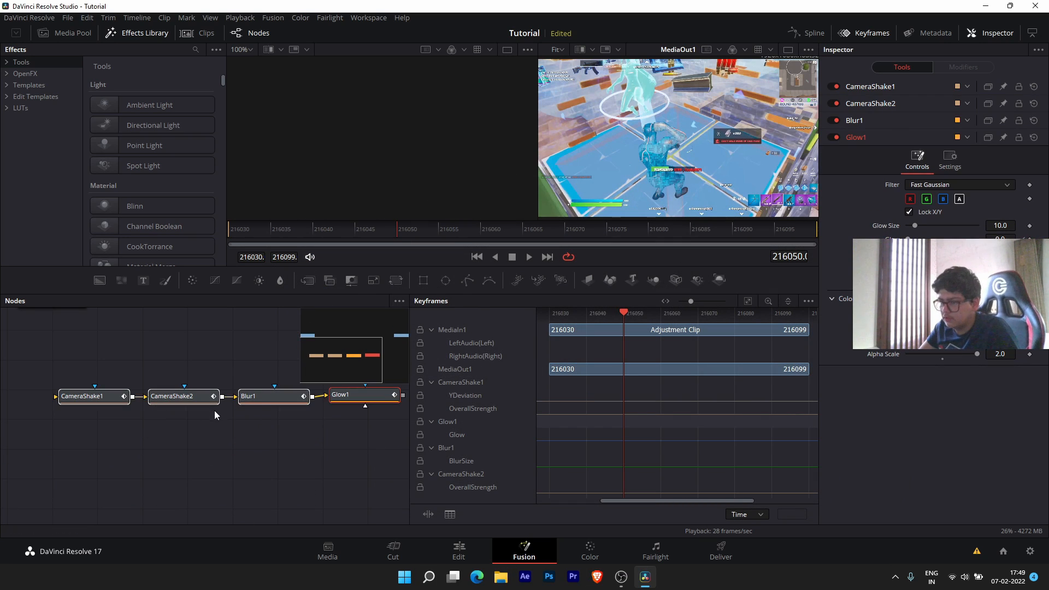
# - Wire MediaIn1 into CameraShake1 and Glow1's output into MediaOut1
pyautogui.moveTo(229, 332); pyautogui.dragTo(188, 407)
pyautogui.moveTo(285, 378); pyautogui.dragTo(170, 392)
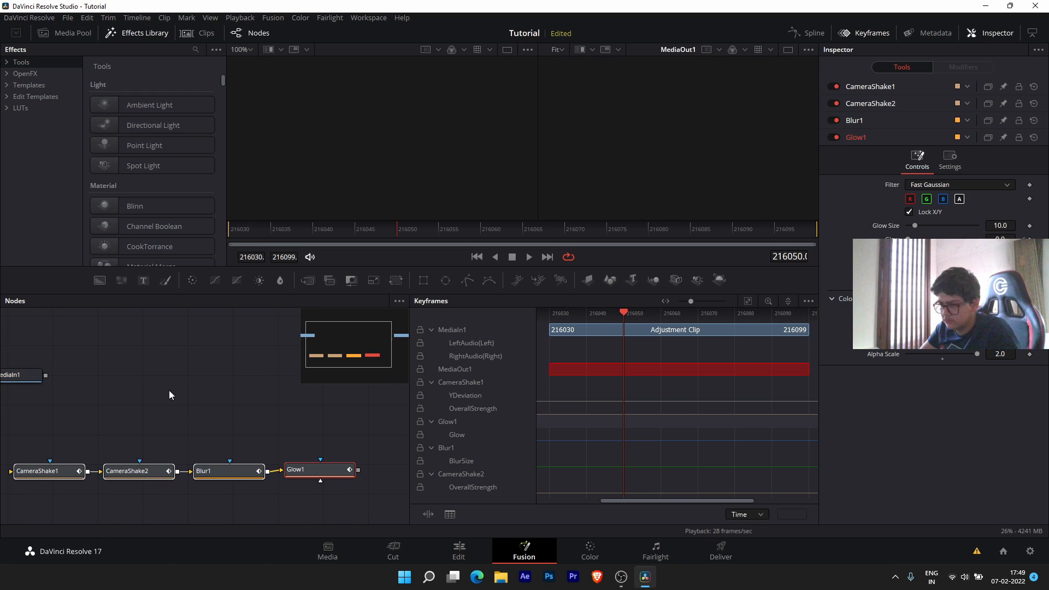
pyautogui.moveTo(50, 376); pyautogui.dragTo(54, 423)
pyautogui.moveTo(21, 375); pyautogui.dragTo(115, 378)
pyautogui.moveTo(391, 432); pyautogui.dragTo(300, 451)
pyautogui.moveTo(313, 403); pyautogui.dragTo(162, 407)
pyautogui.moveTo(237, 430); pyautogui.dragTo(373, 407)
pyautogui.moveTo(376, 464); pyautogui.dragTo(356, 379)
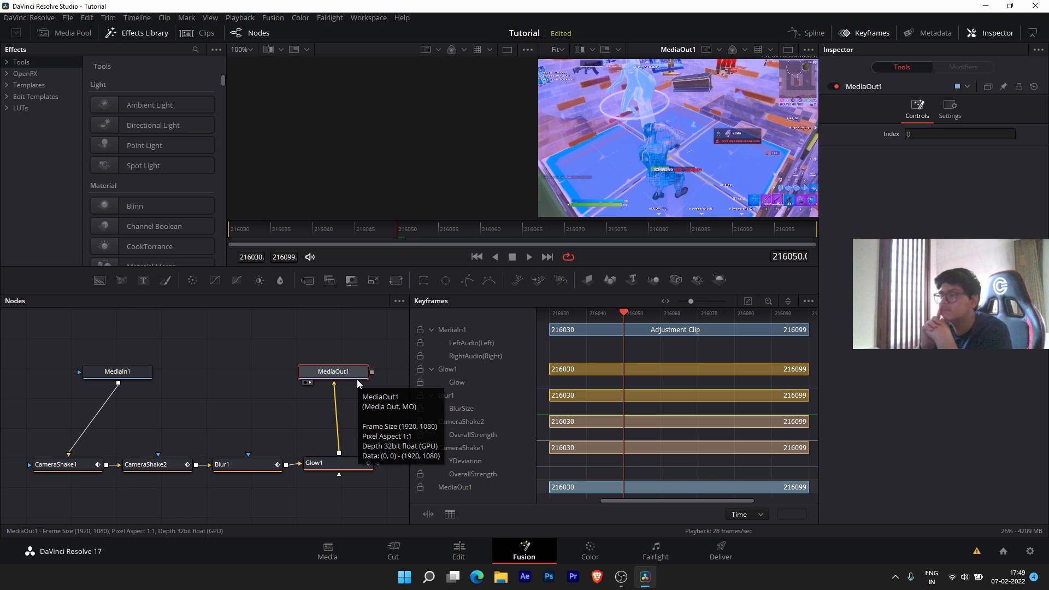
# - Preview the shake effect from frame 216030 and scrub the playhead to around 216060
pyautogui.moveTo(386, 232); pyautogui.dragTo(231, 236)
pyautogui.press('space')
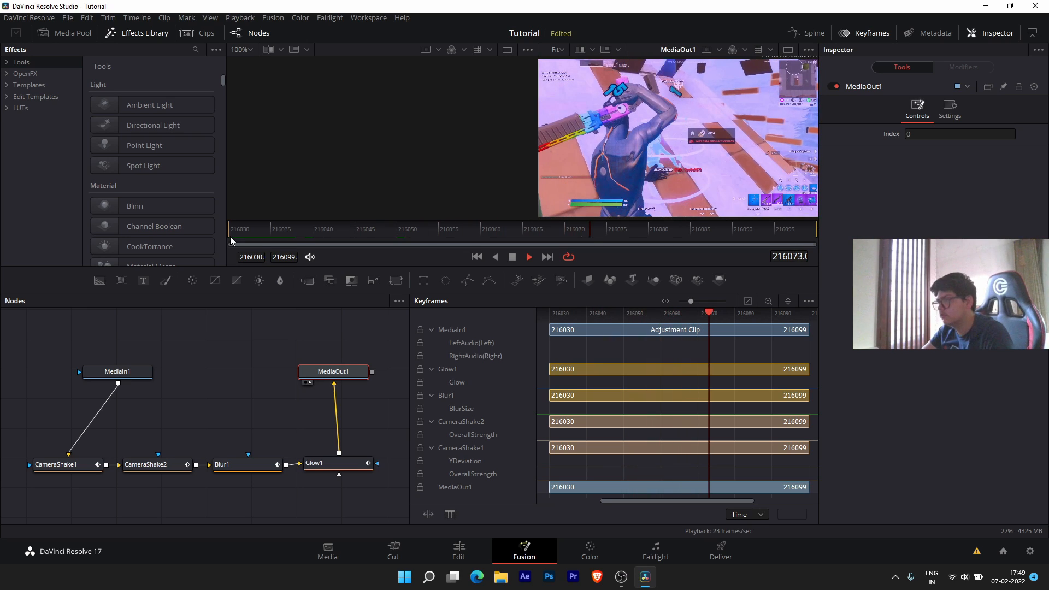
pyautogui.click(232, 232)
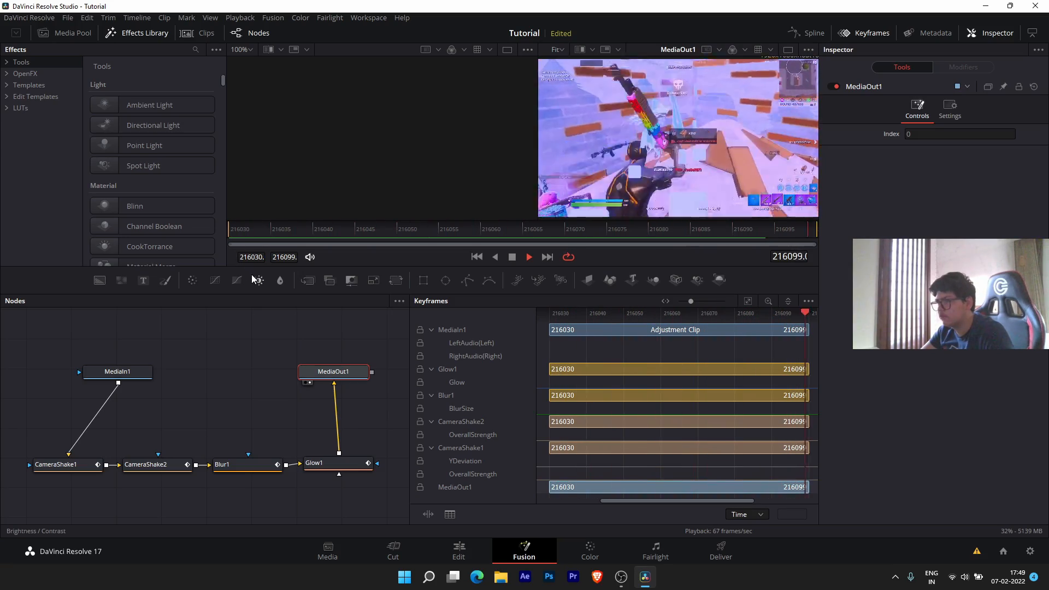
pyautogui.press('space')
pyautogui.hscroll(3, 612, 393)
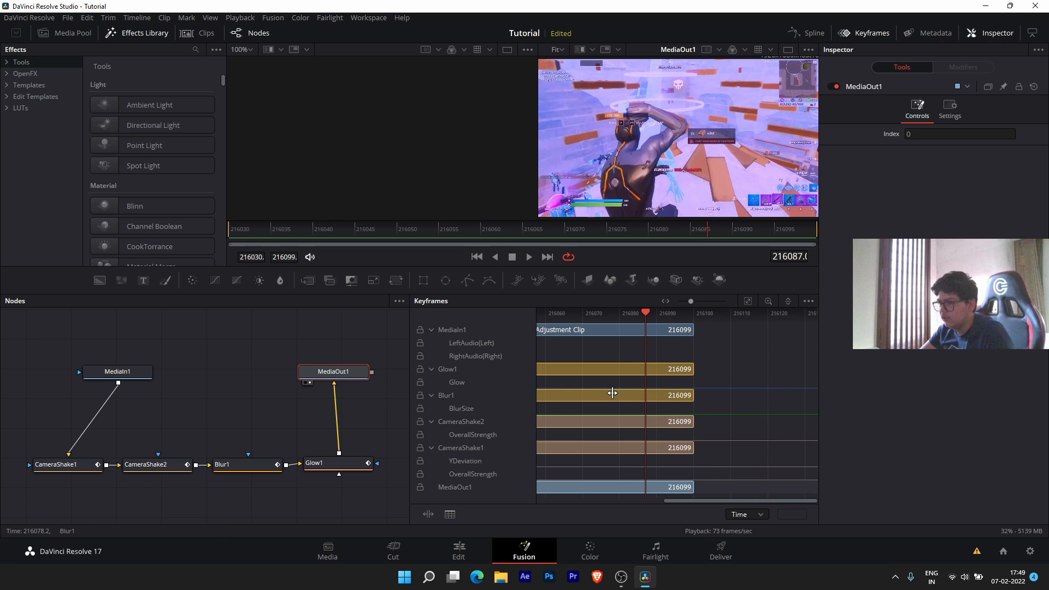
pyautogui.moveTo(632, 313); pyautogui.dragTo(545, 313)
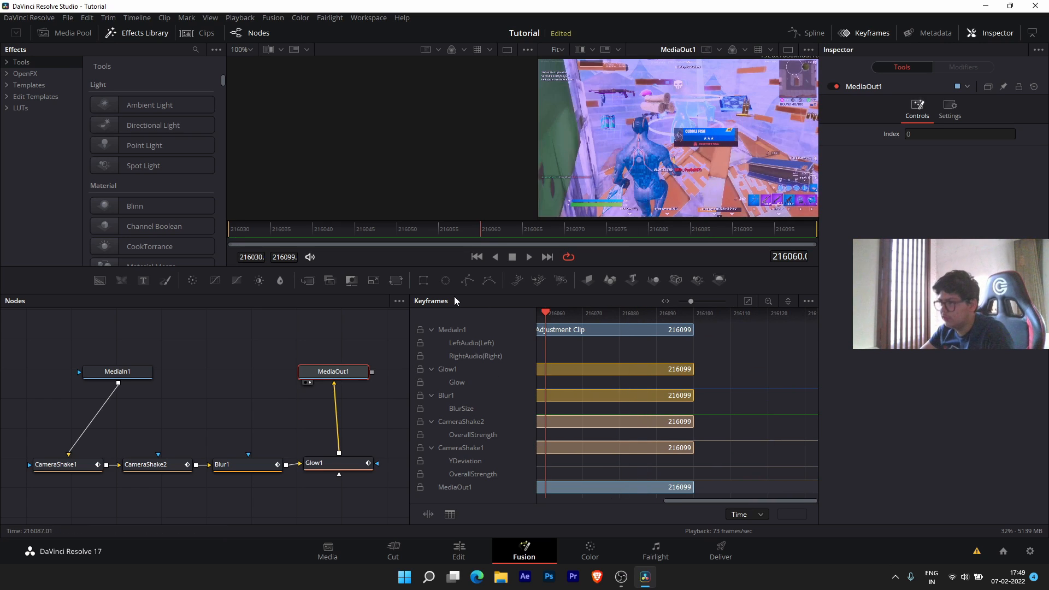
pyautogui.moveTo(725, 499); pyautogui.dragTo(627, 500)
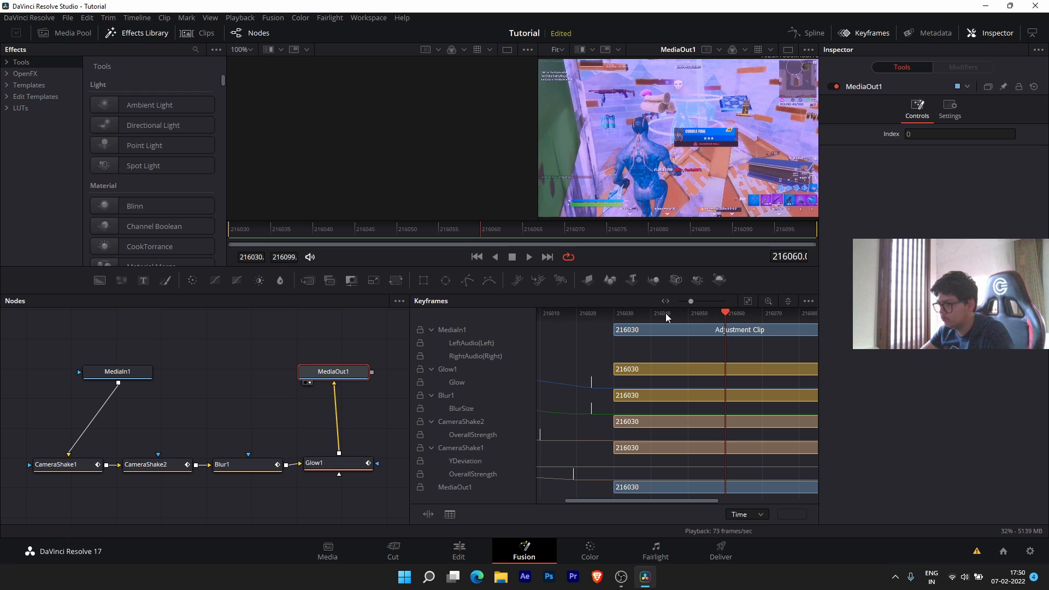
pyautogui.moveTo(632, 501); pyautogui.dragTo(562, 501)
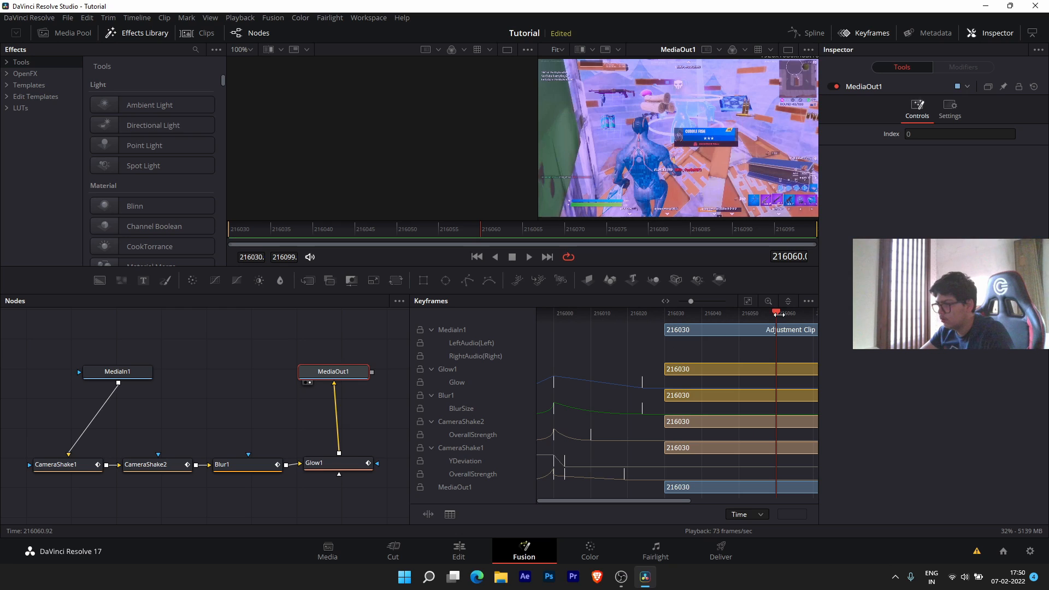
# - Undo the last two node graph changes and return to the Edit page
pyautogui.hotkey('ctrl', 'z')
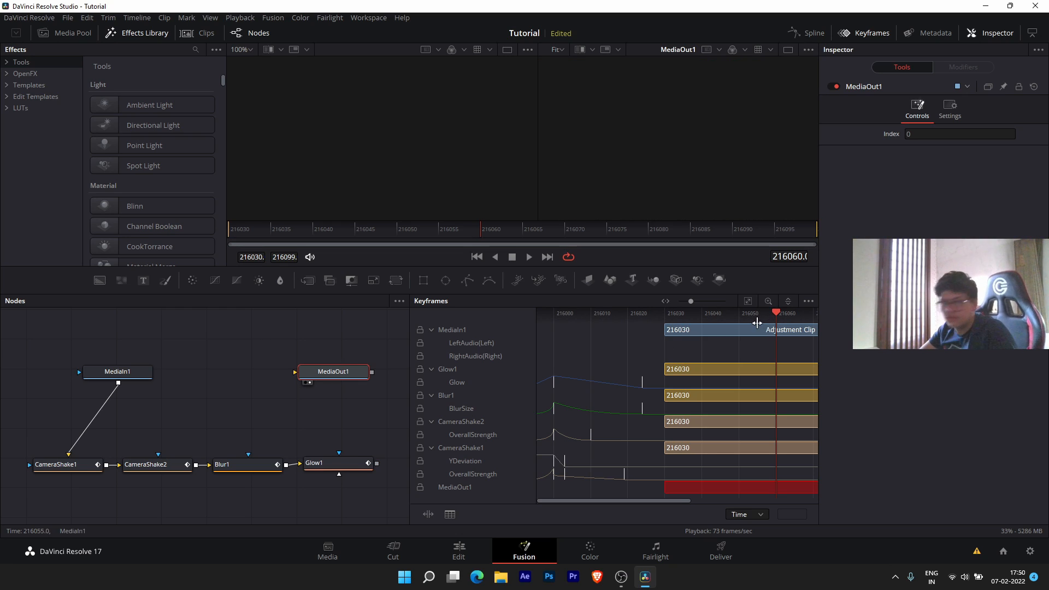
pyautogui.hotkey('ctrl', 'z')
pyautogui.hotkey('ctrl', 'z')
pyautogui.hotkey('ctrl', 'z')
pyautogui.hotkey('ctrl', 'z')
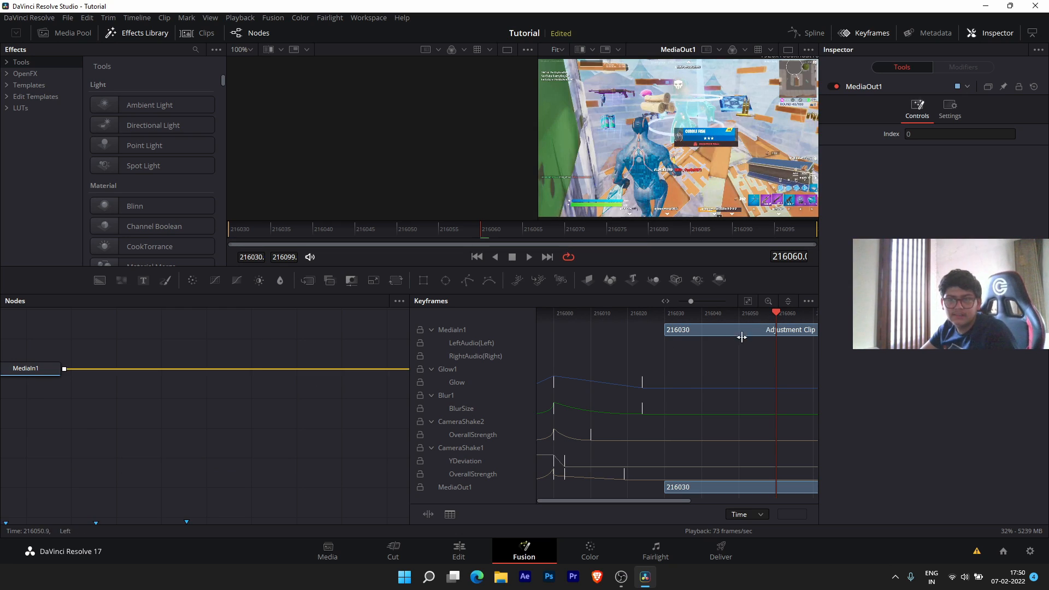
pyautogui.click(460, 550)
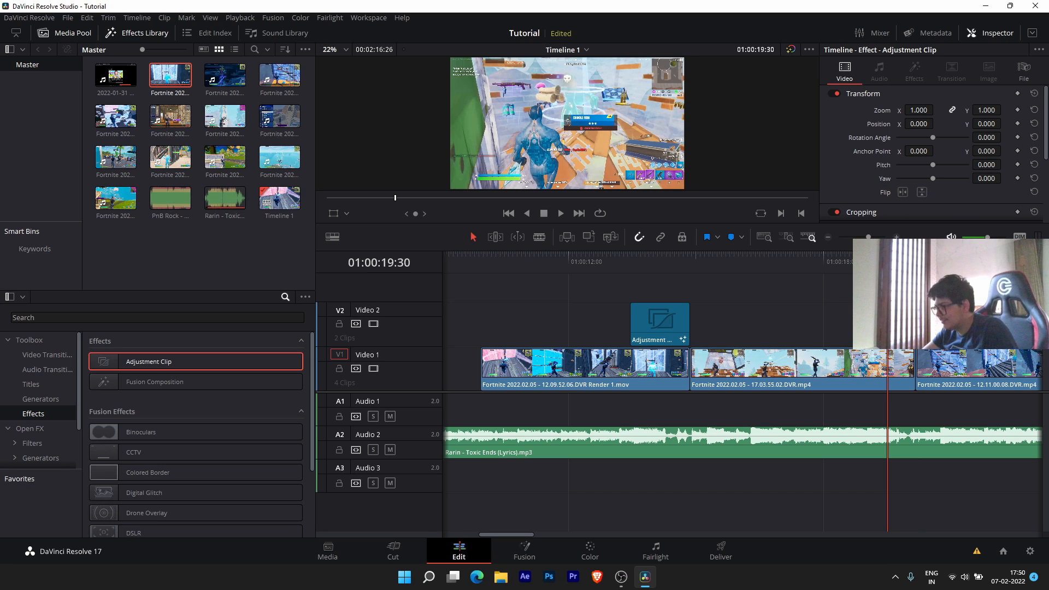
# - Slide the V2 Adjustment Clip to begin at 01:00:18:59, park the playhead there, and open Fusion
pyautogui.moveTo(888, 263); pyautogui.dragTo(864, 262)
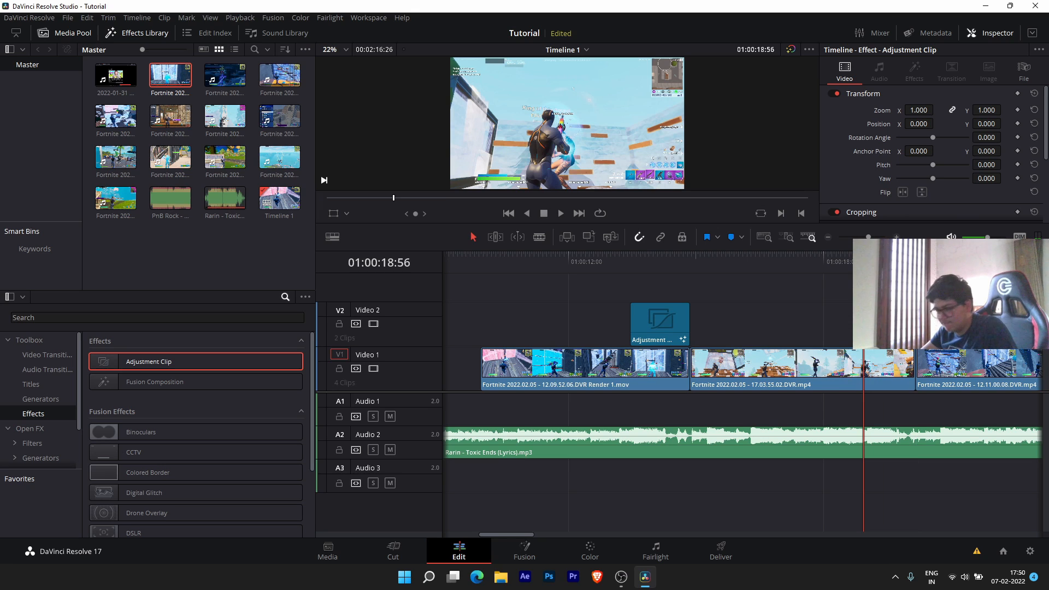
pyautogui.scroll(4, 885, 325)
pyautogui.moveTo(805, 324); pyautogui.dragTo(823, 309)
pyautogui.moveTo(779, 257); pyautogui.dragTo(768, 258)
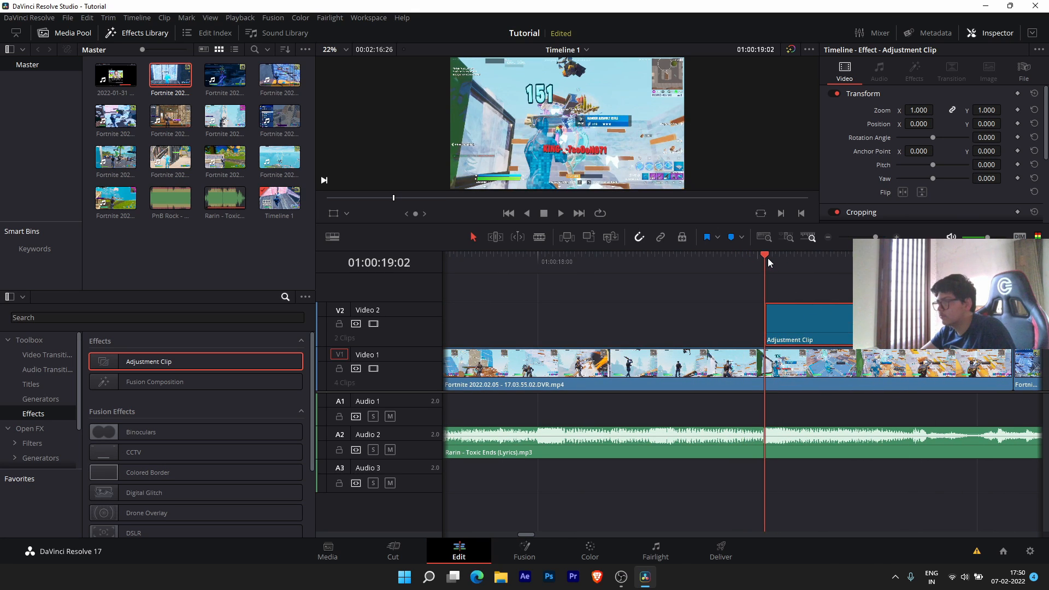
pyautogui.moveTo(785, 320); pyautogui.dragTo(784, 320)
pyautogui.click(755, 257)
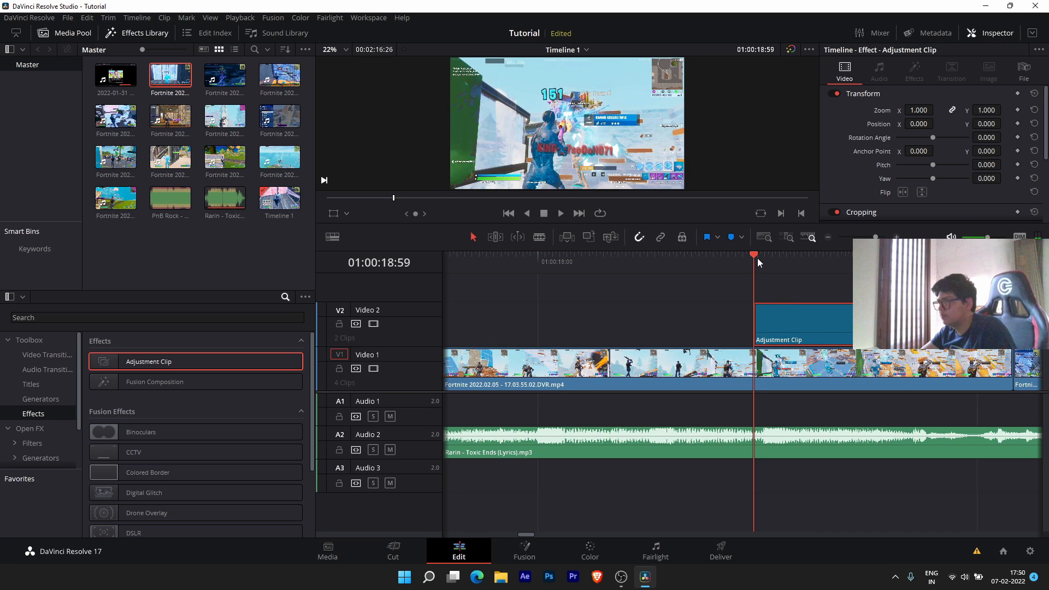
pyautogui.click(523, 551)
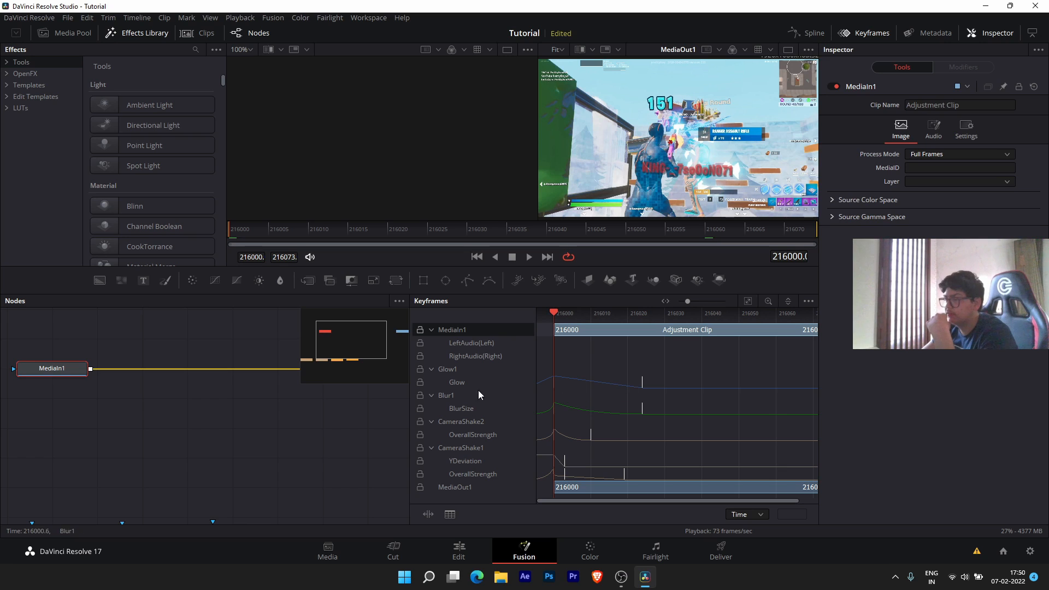
# - Reposition MediaIn1 in the node graph and dismiss the GeForce Experience overlay
pyautogui.moveTo(82, 374); pyautogui.dragTo(195, 386)
pyautogui.moveTo(301, 434); pyautogui.dragTo(179, 439)
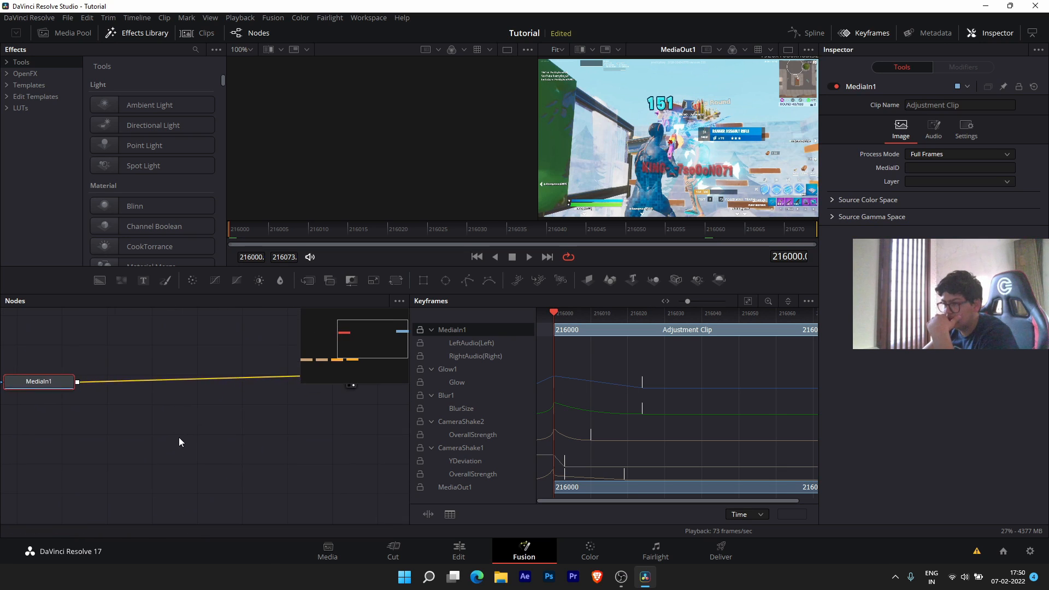
pyautogui.scroll(-2, 186, 441)
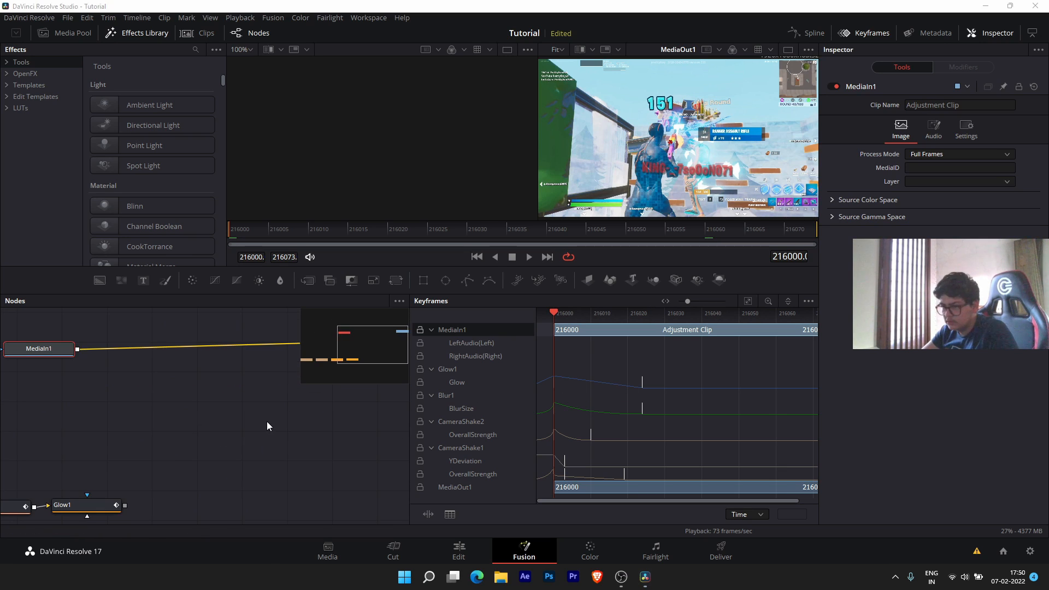
pyautogui.hotkey('alt', 'z')
pyautogui.click(1027, 22)
pyautogui.scroll(-3, 265, 336)
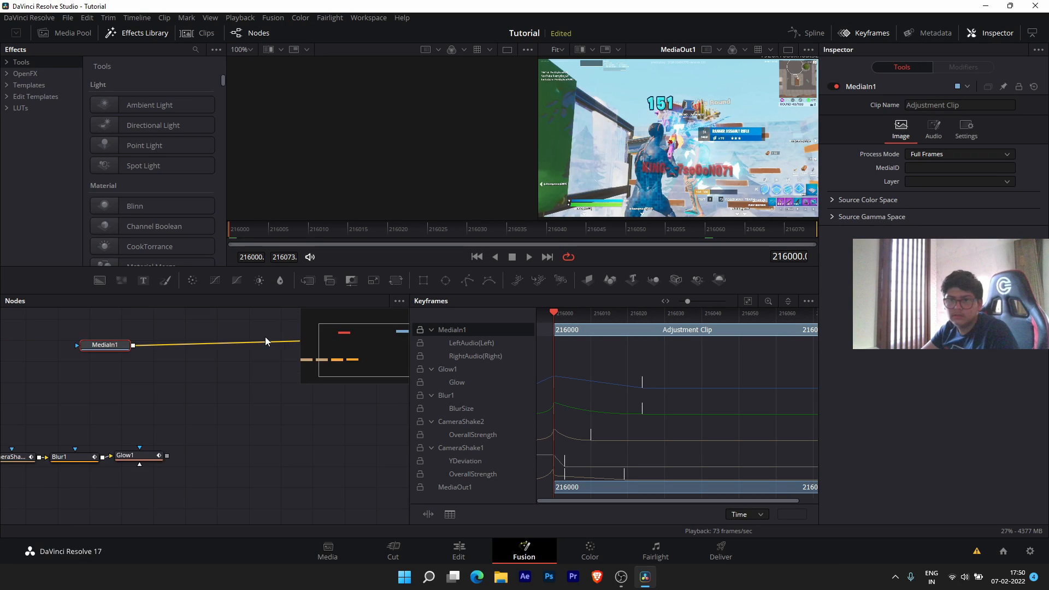
pyautogui.scroll(4, 280, 372)
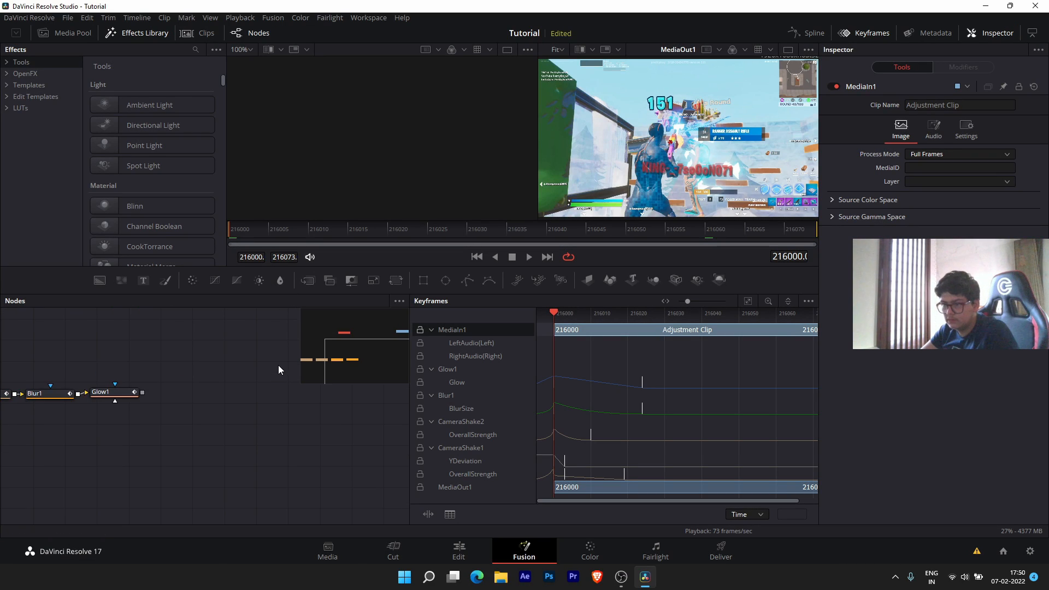
pyautogui.moveTo(277, 365); pyautogui.dragTo(91, 420)
# - Cut MediaIn1's direct link to MediaOut1 and feed it into CameraShake1 instead
pyautogui.moveTo(63, 375); pyautogui.dragTo(63, 375)
pyautogui.moveTo(220, 451); pyautogui.dragTo(406, 425)
pyautogui.scroll(2, 266, 371)
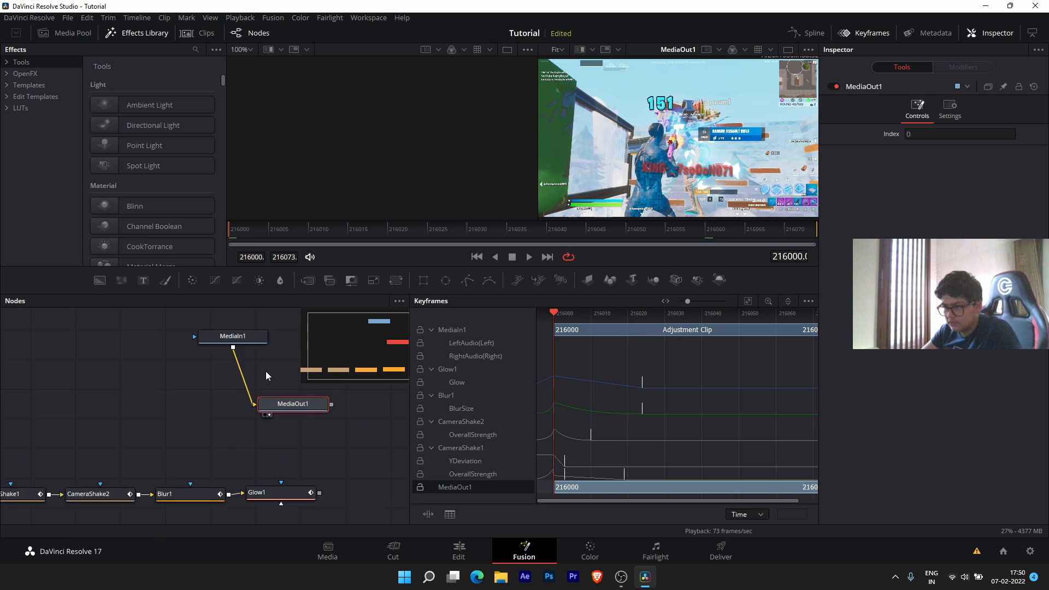
pyautogui.moveTo(253, 334); pyautogui.dragTo(82, 410)
pyautogui.moveTo(175, 449); pyautogui.dragTo(225, 430)
pyautogui.moveTo(272, 388); pyautogui.dragTo(62, 475)
pyautogui.moveTo(372, 473); pyautogui.dragTo(372, 387)
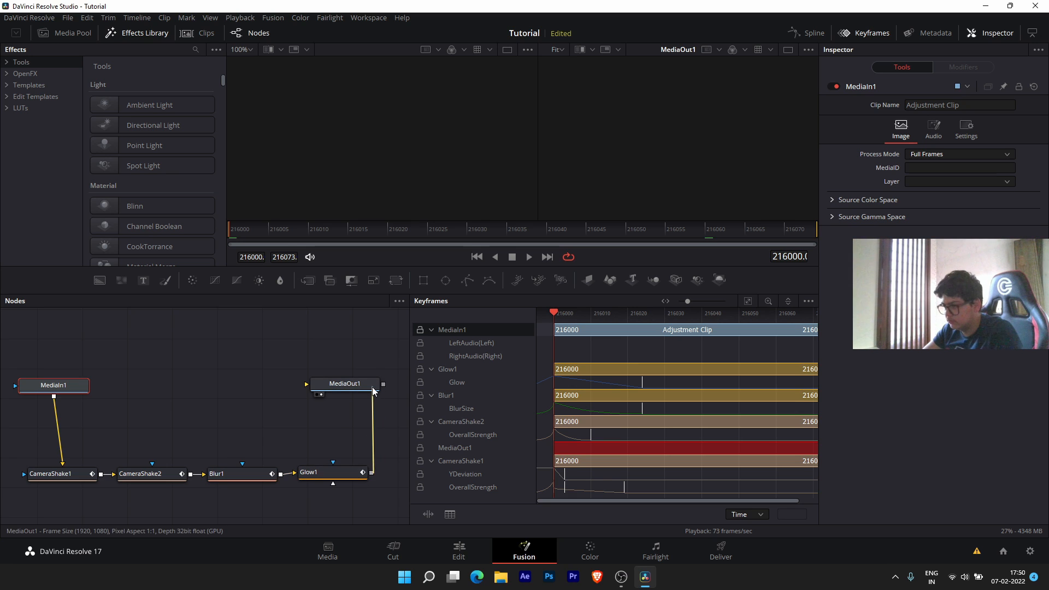
# - Play the purple glow-and-blur shake from the clip's first frame to check it
pyautogui.press('space')
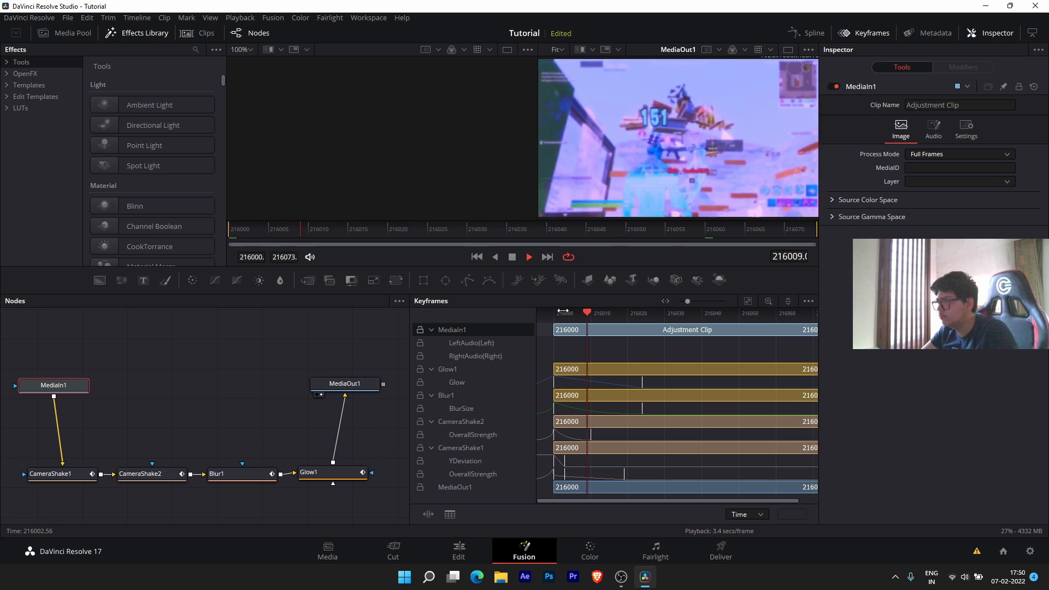
pyautogui.press('space')
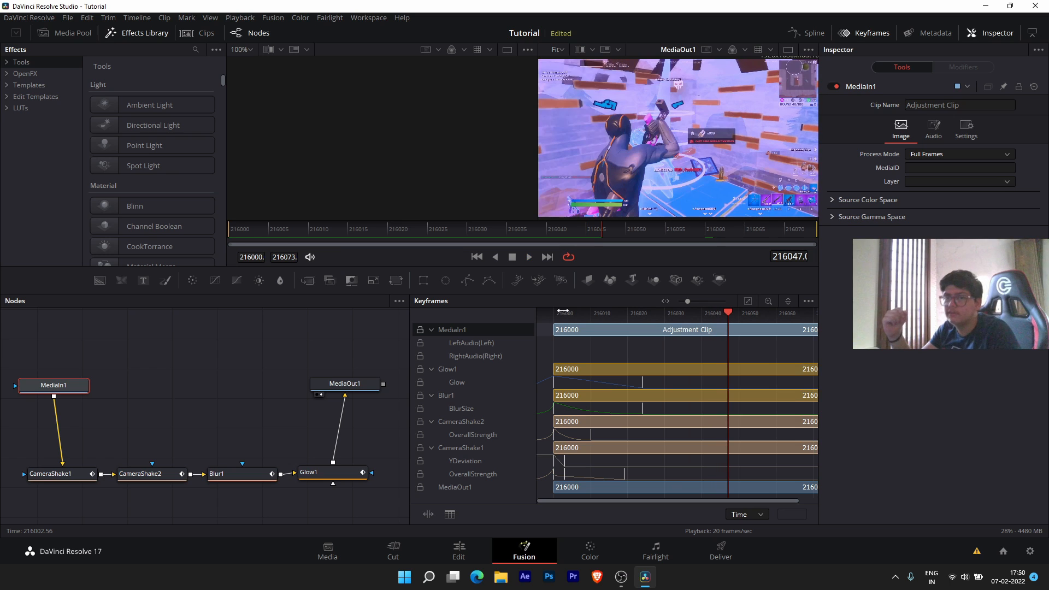
pyautogui.moveTo(363, 240); pyautogui.dragTo(238, 238)
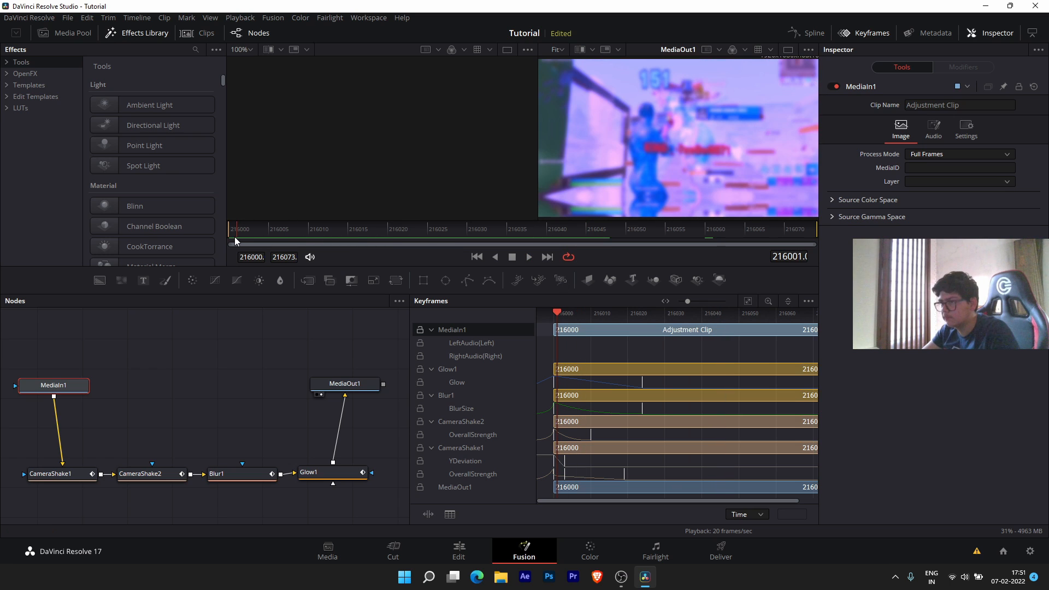
pyautogui.press('space')
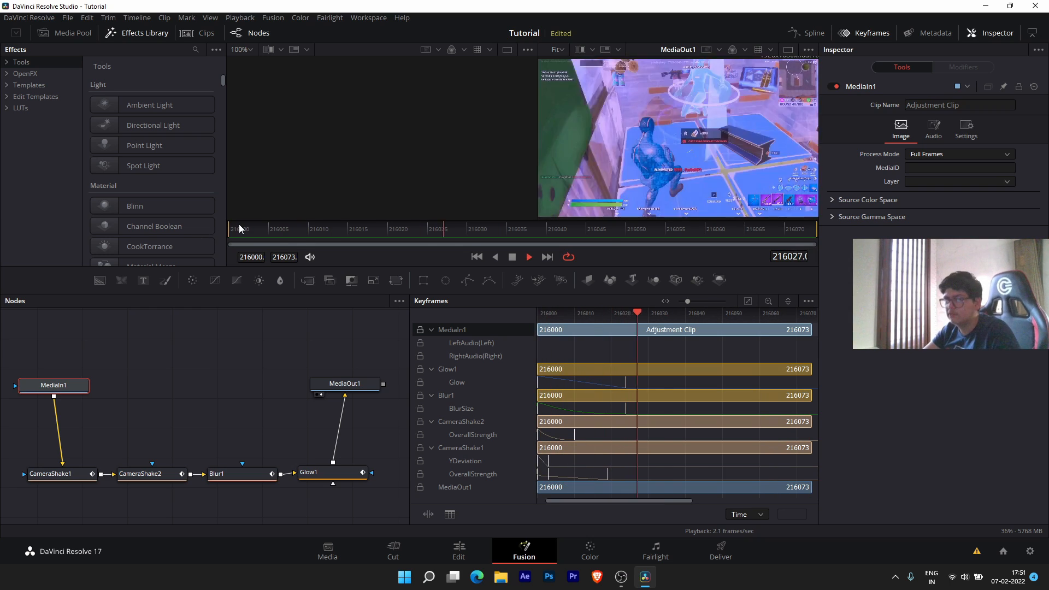
pyautogui.press('space')
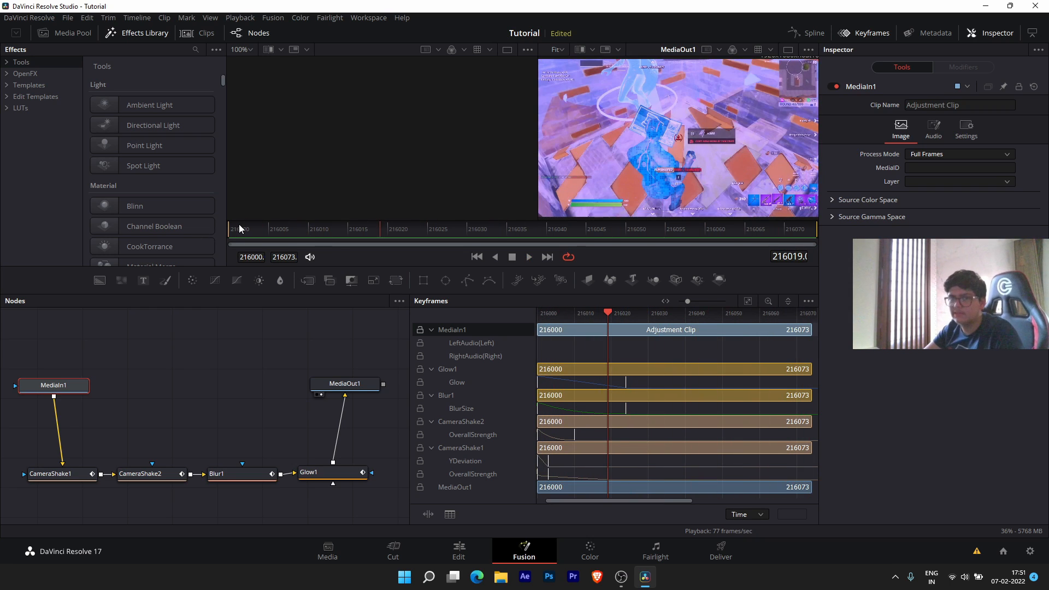
# - Return to the Edit page and play through the shockwave section
pyautogui.click(462, 551)
pyautogui.moveTo(772, 260); pyautogui.dragTo(762, 268)
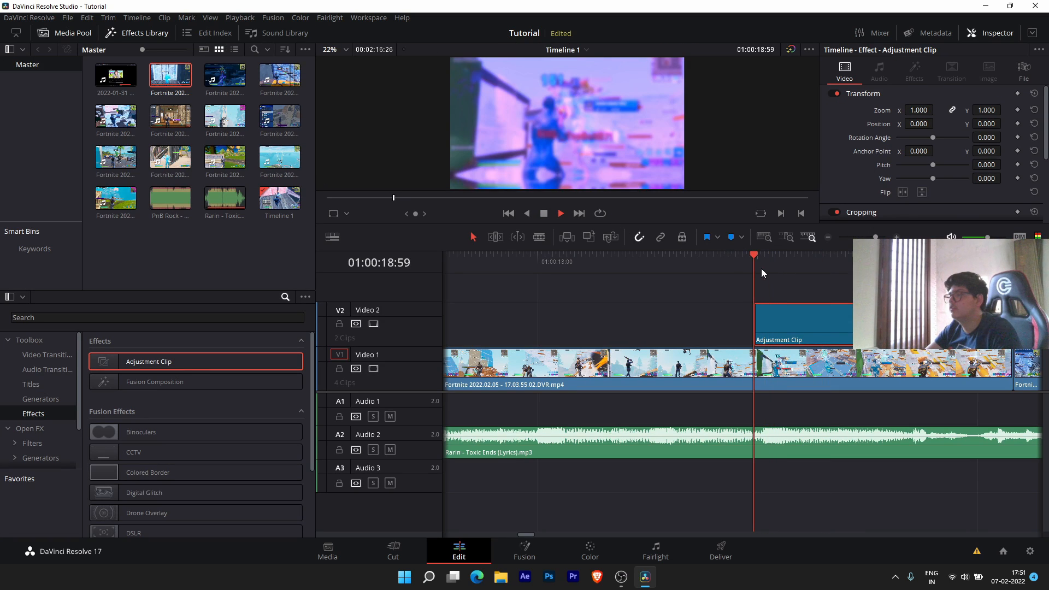
pyautogui.press('space')
pyautogui.click(667, 279)
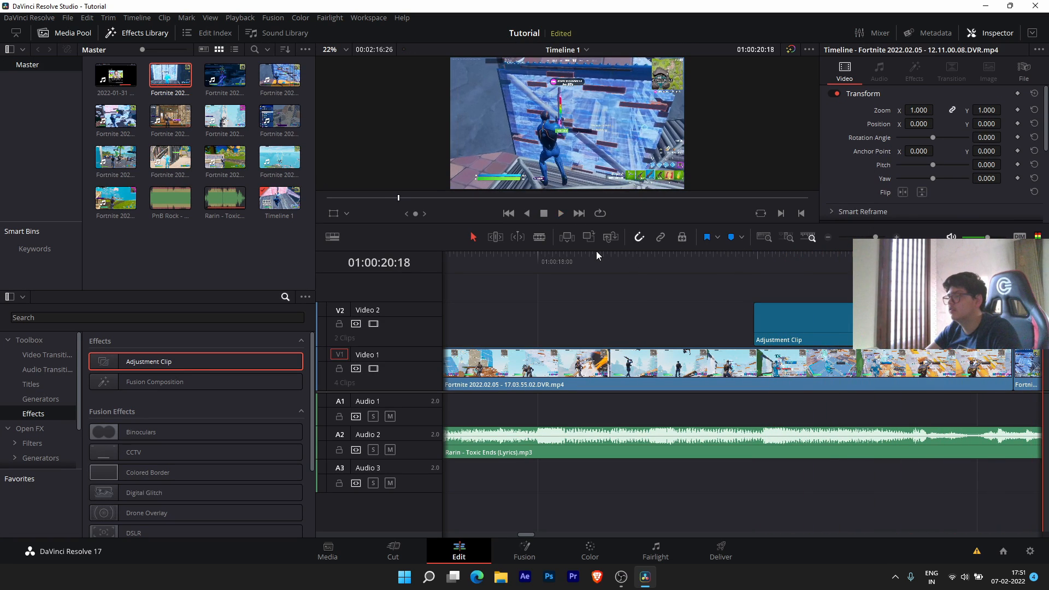
pyautogui.click(551, 256)
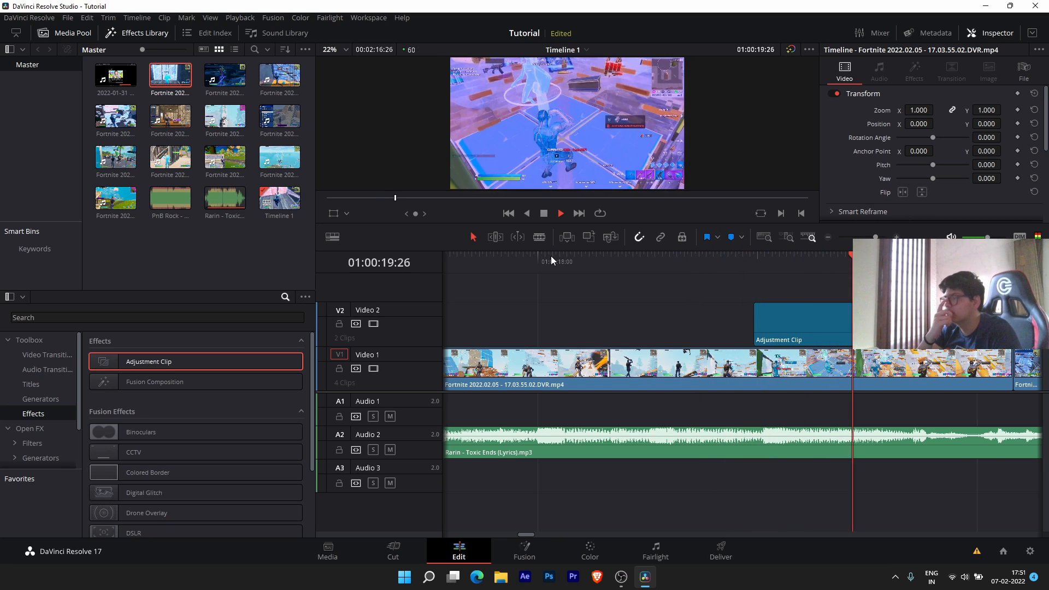
pyautogui.press('space')
# - Trim the adjustment clip's right edge to the cut, then scrub ahead to 01:00:24:27
pyautogui.scroll(-1, 551, 255)
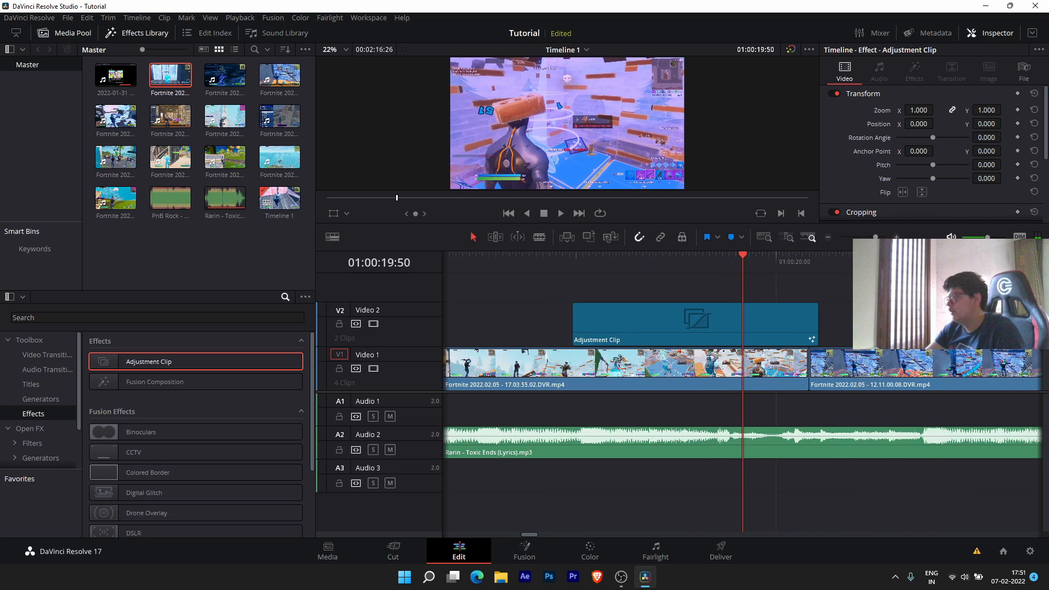
pyautogui.moveTo(799, 329); pyautogui.dragTo(792, 329)
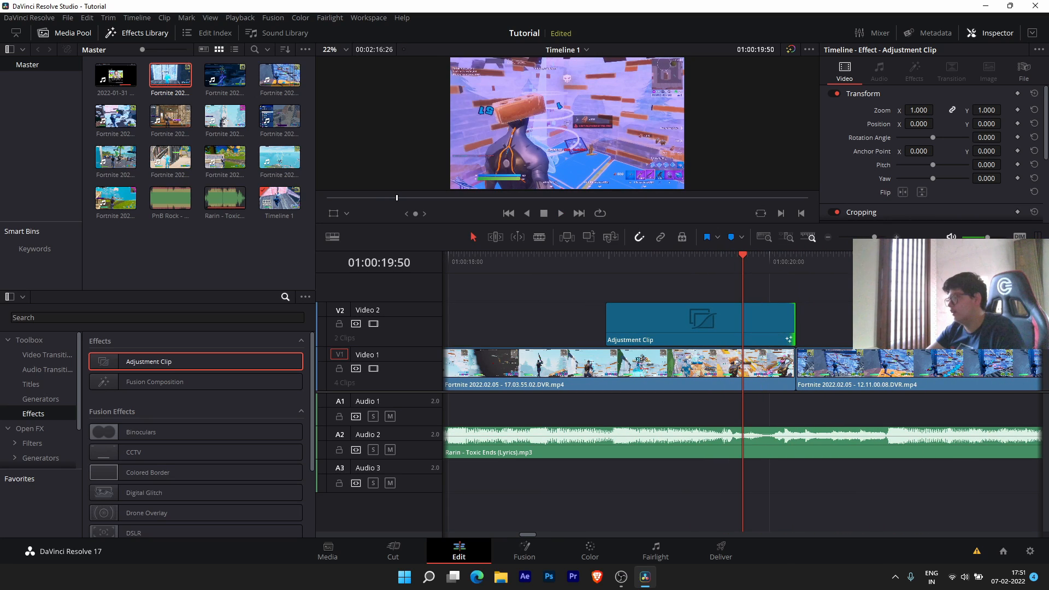
pyautogui.click(1013, 257)
pyautogui.scroll(-1, 1014, 257)
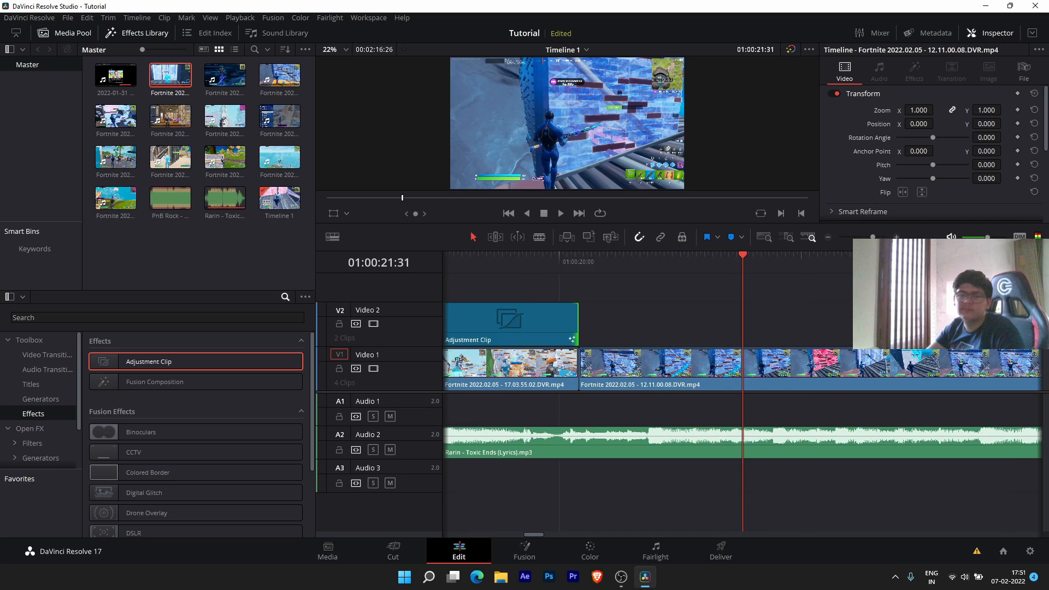
pyautogui.scroll(-3, 1013, 257)
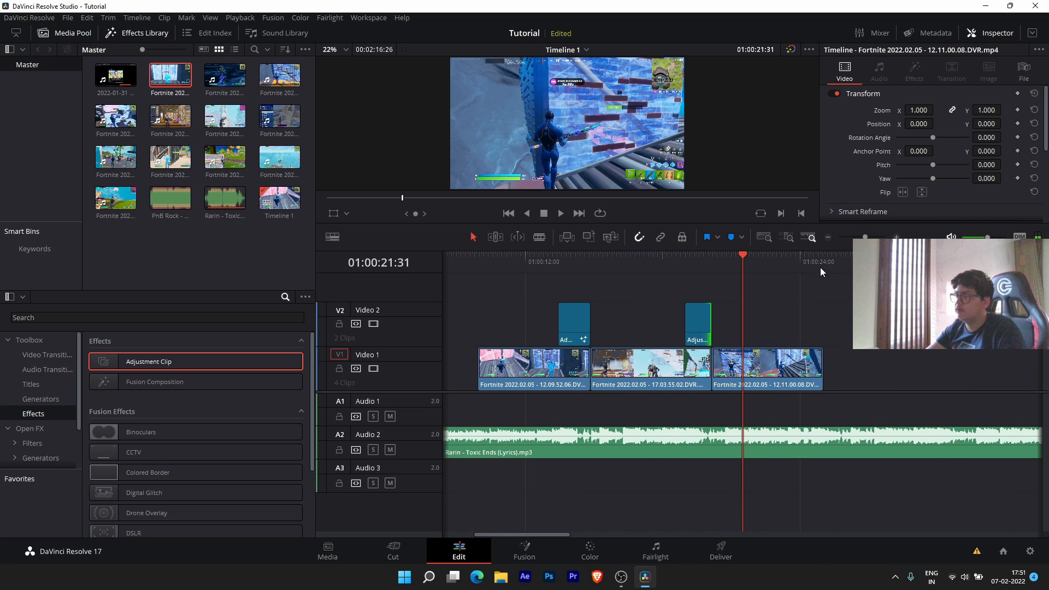
pyautogui.moveTo(821, 267); pyautogui.dragTo(801, 263)
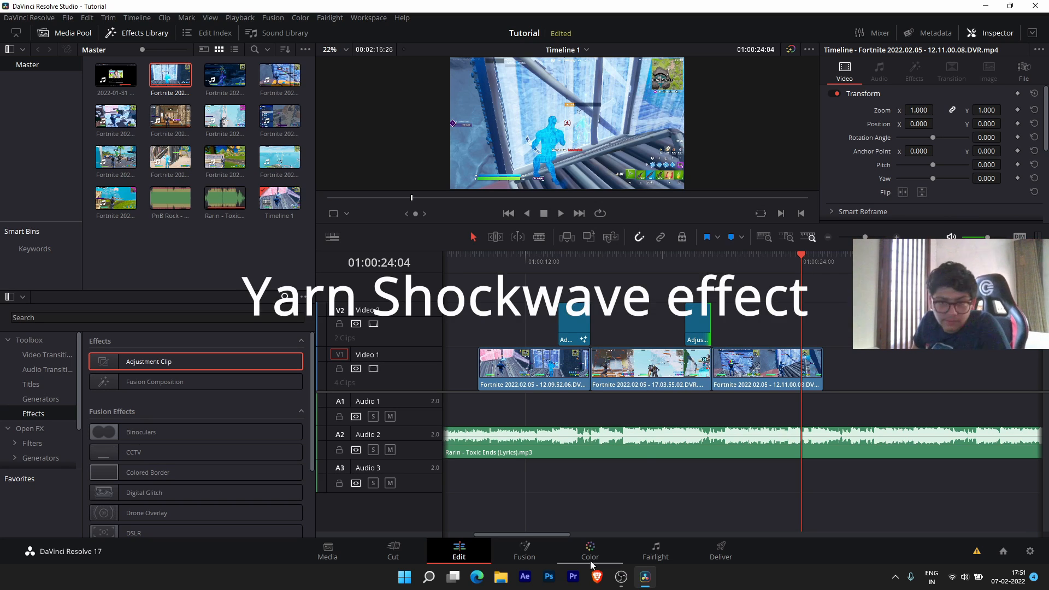
# - Import Shock Wave 3 (by Deer) from E:\Premier Pro Plugins\Shockwave effect into the media pool
pyautogui.moveTo(641, 583)
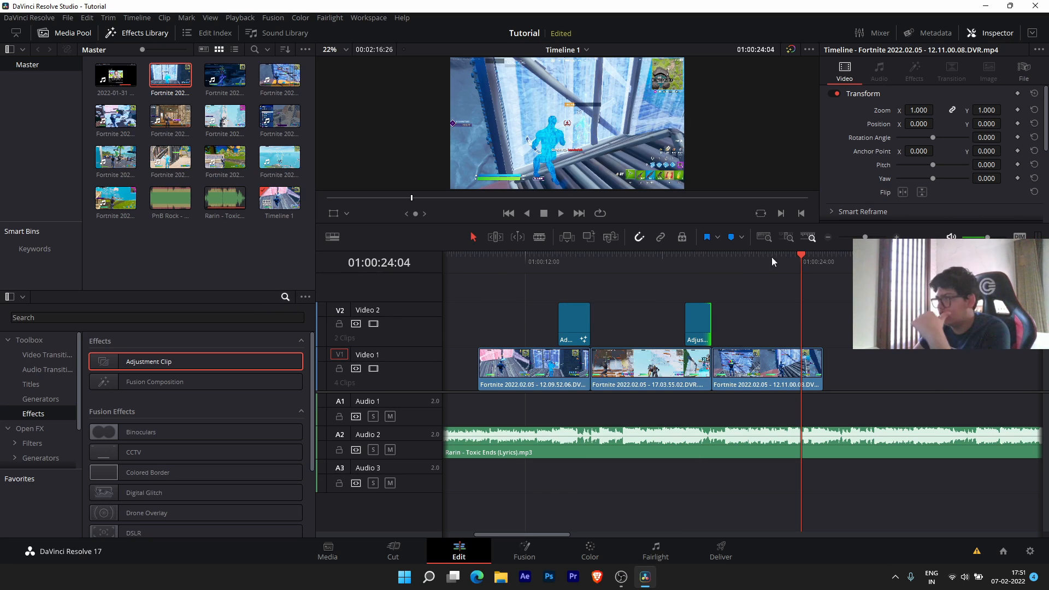
pyautogui.doubleClick(274, 261)
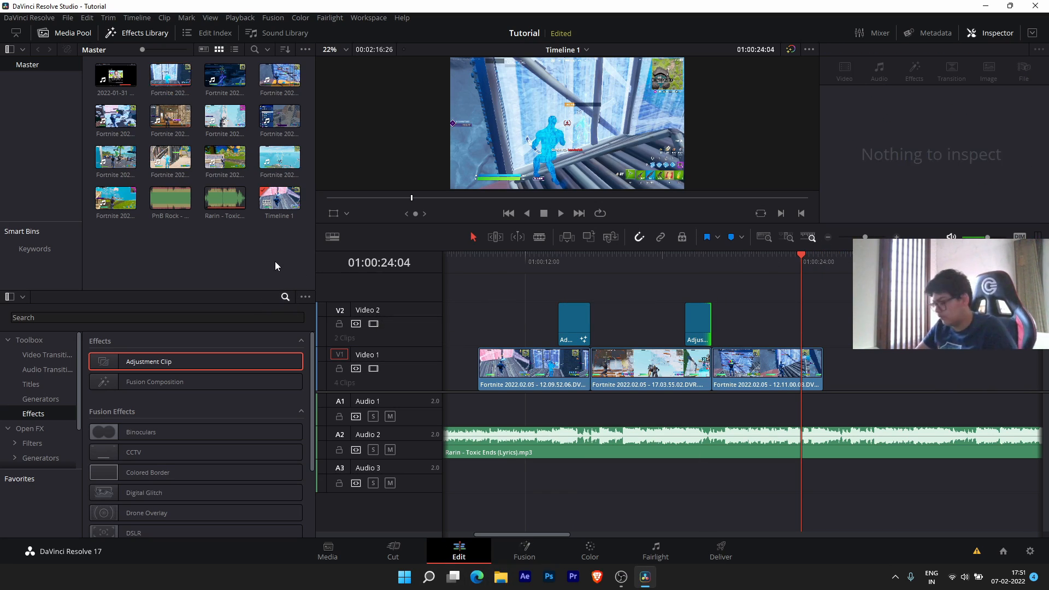
pyautogui.scroll(-1, 54, 203)
pyautogui.click(54, 208)
pyautogui.scroll(-3, 312, 141)
pyautogui.scroll(3, 313, 147)
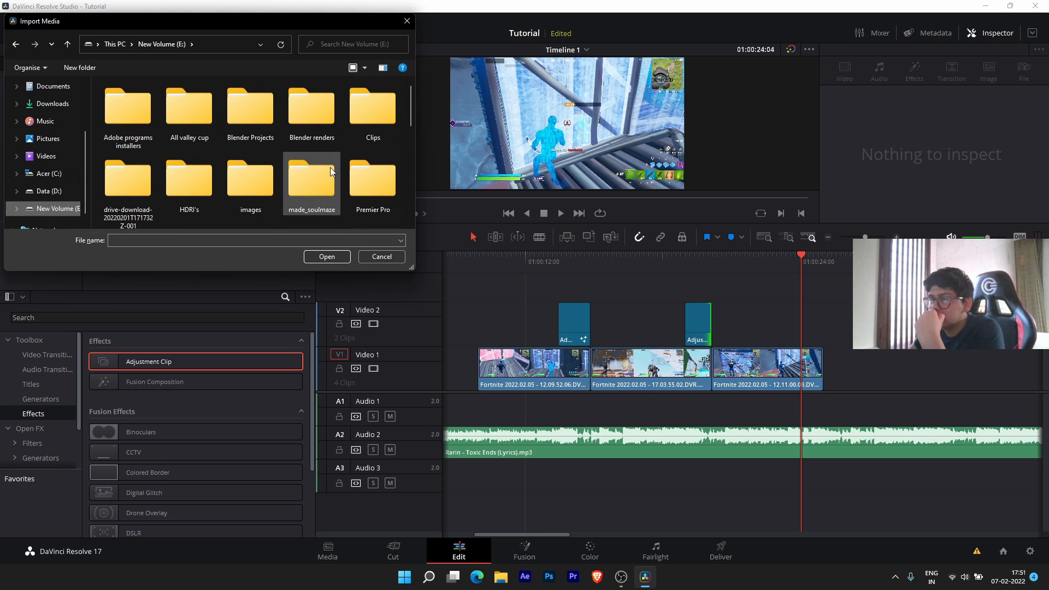
pyautogui.doubleClick(355, 191)
pyautogui.scroll(-8, 199, 168)
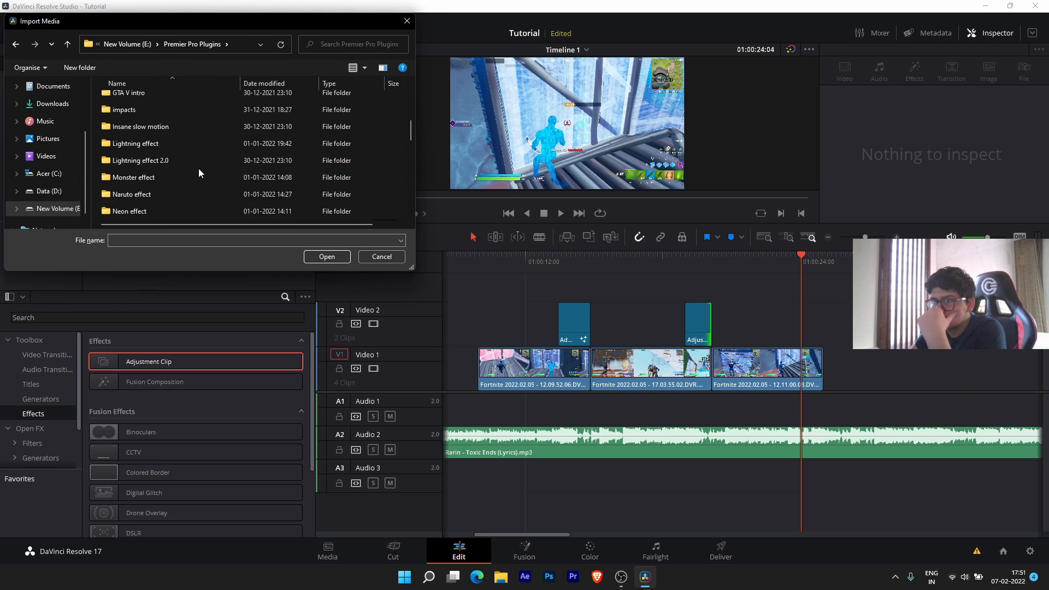
pyautogui.doubleClick(196, 132)
pyautogui.click(132, 135)
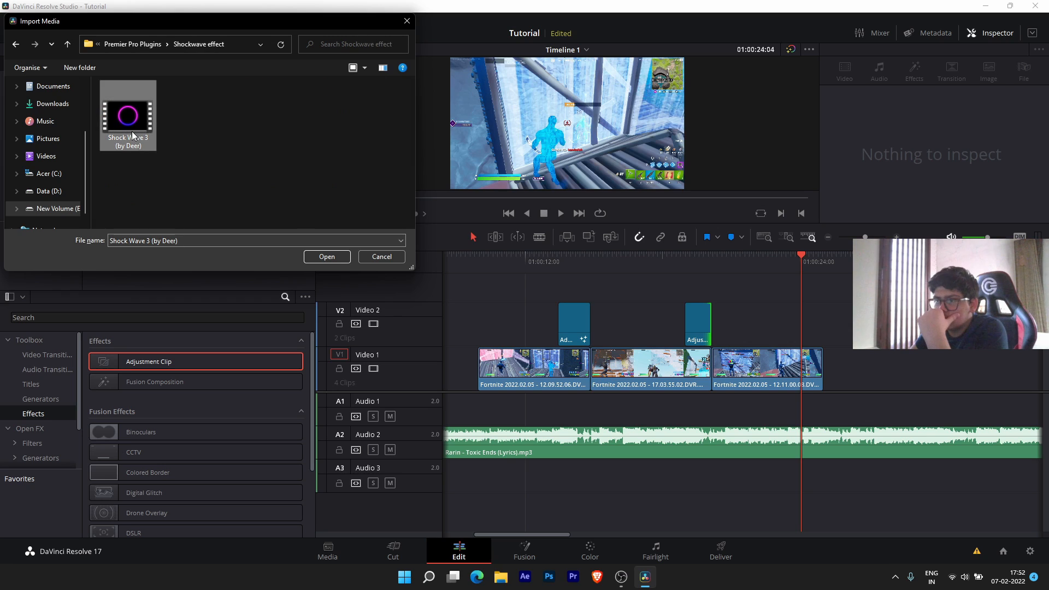
pyautogui.click(319, 256)
pyautogui.click(277, 210)
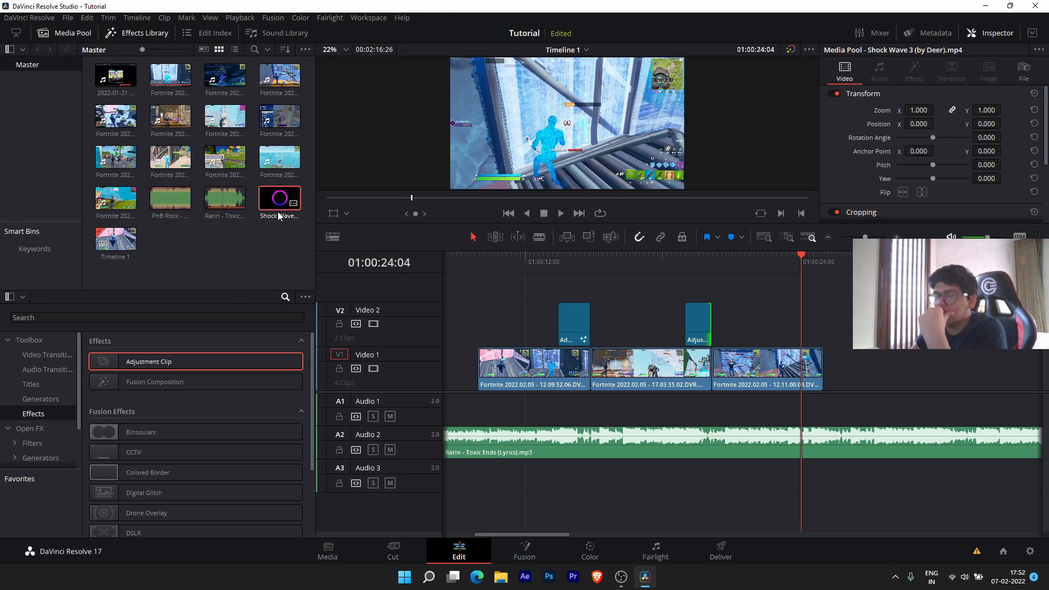
# - Place the Shock Wave 3 clip on Video 2 at the playhead and speed it to 400%
pyautogui.moveTo(295, 208); pyautogui.dragTo(796, 319)
pyautogui.rightClick(796, 318)
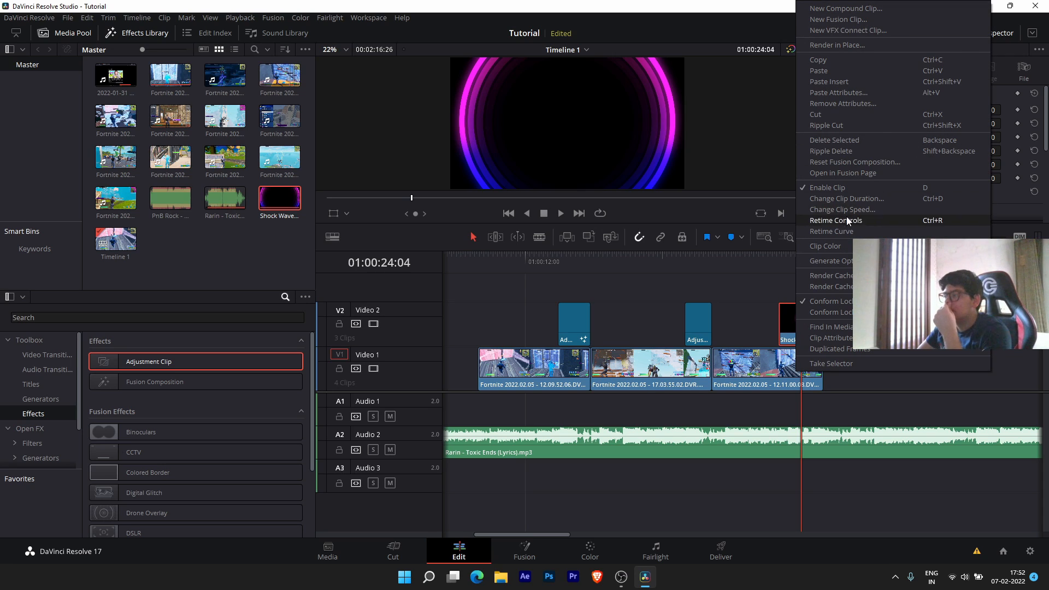
pyautogui.click(846, 220)
pyautogui.click(800, 339)
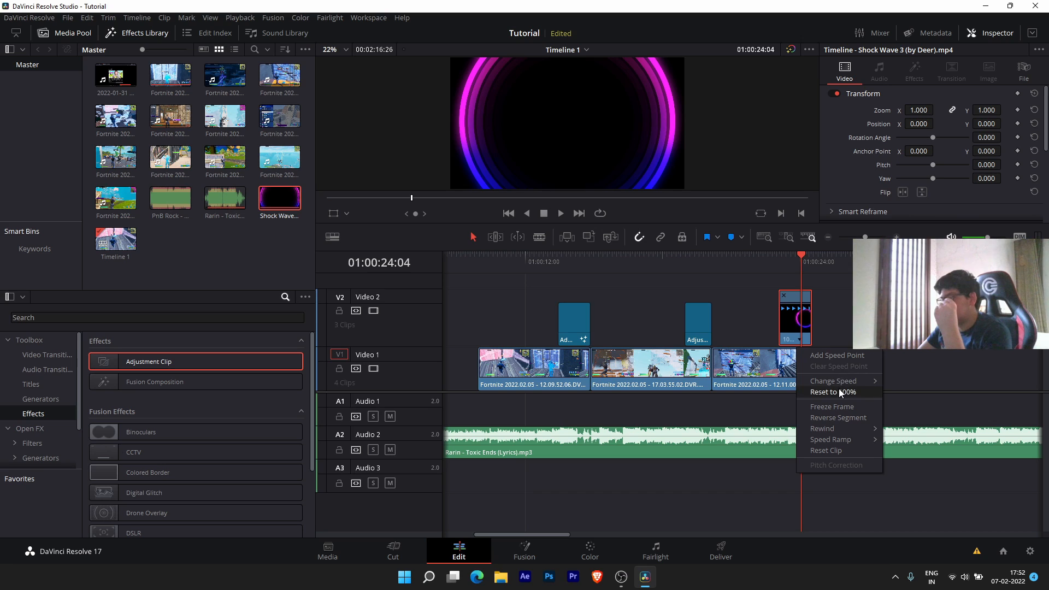
pyautogui.moveTo(842, 379)
pyautogui.click(928, 477)
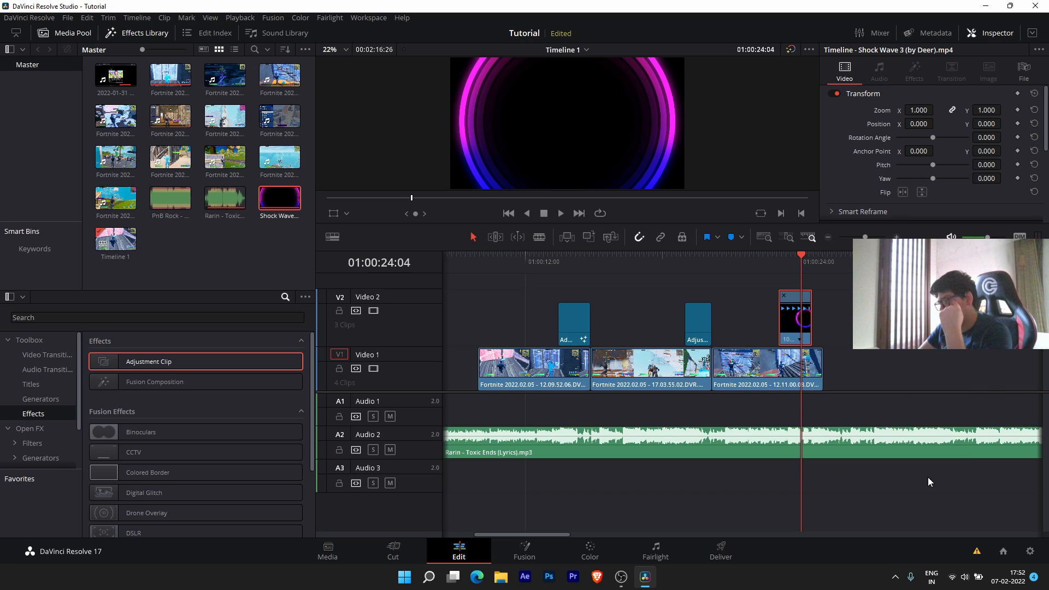
# - Align the shortened shockwave clip to the playhead and park the playhead at its start
pyautogui.moveTo(784, 319); pyautogui.dragTo(794, 317)
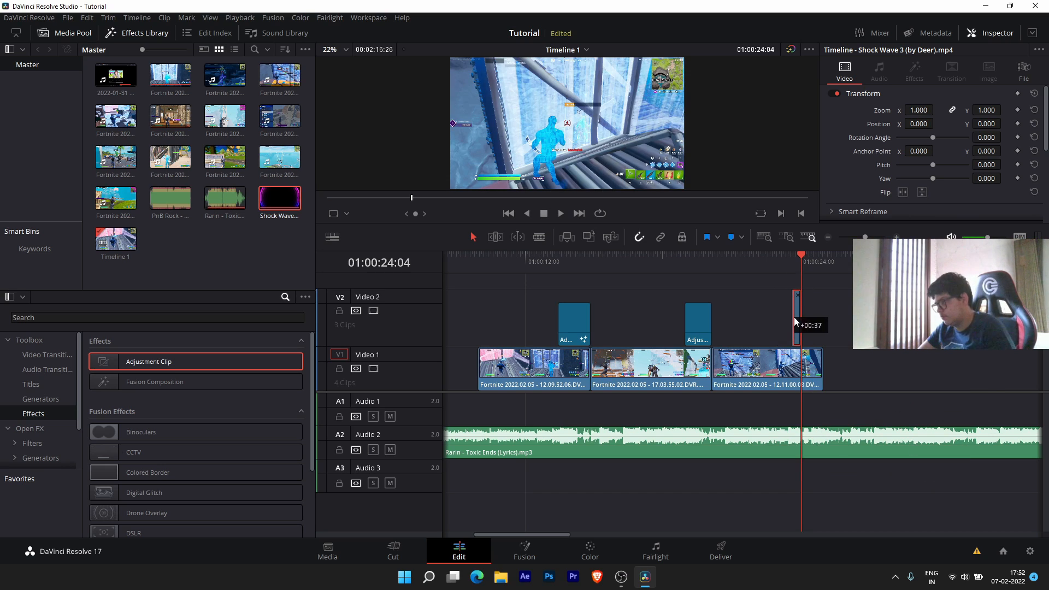
pyautogui.scroll(5, 827, 290)
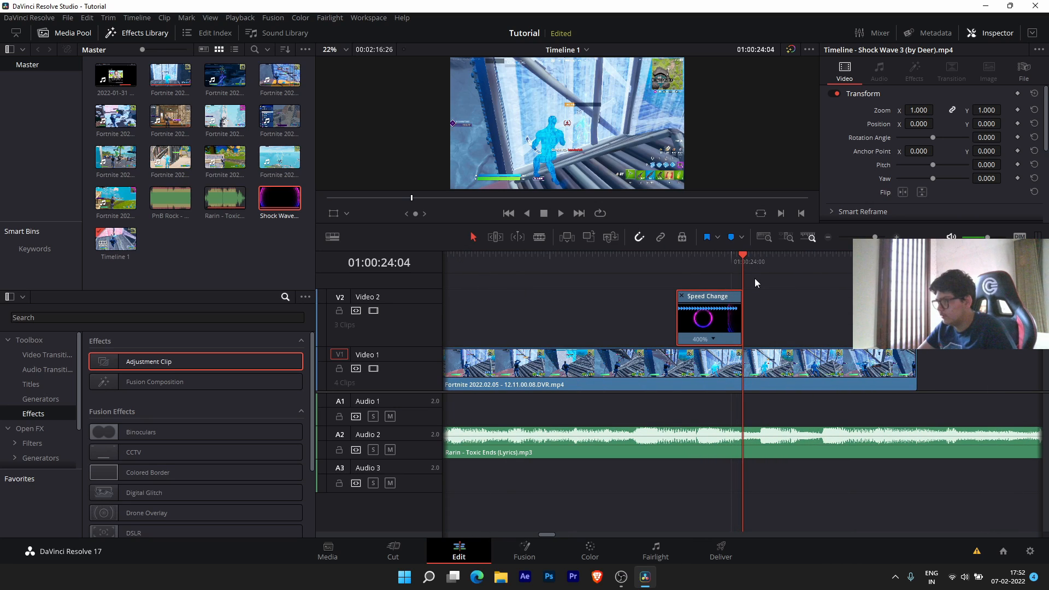
pyautogui.click(756, 255)
pyautogui.moveTo(756, 255); pyautogui.dragTo(683, 254)
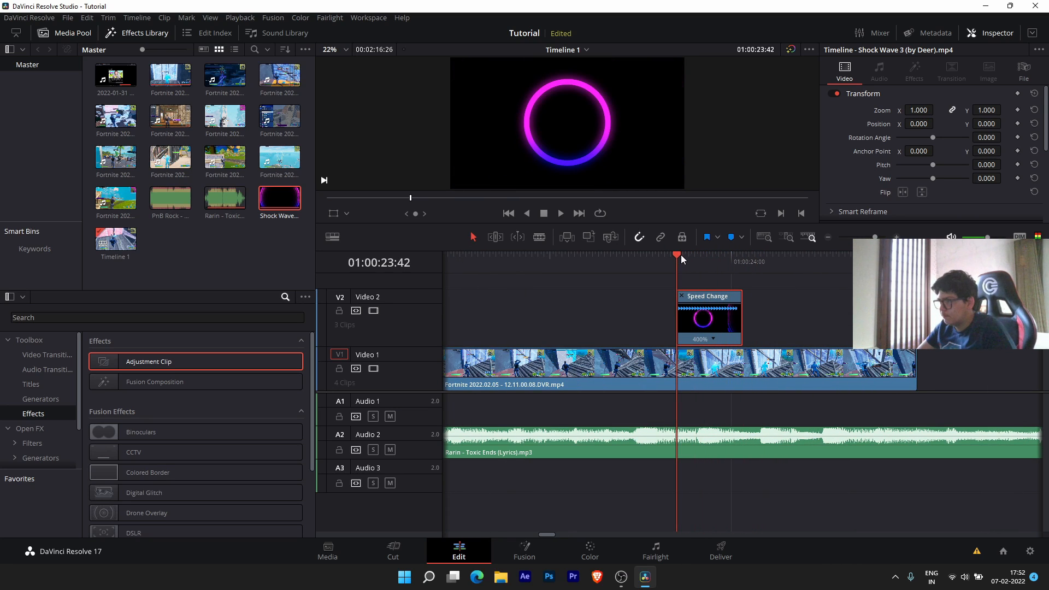
# - Try Add and Color Dodge, then set the shockwave's Composite Mode to Linear Dodge
pyautogui.scroll(-5, 929, 192)
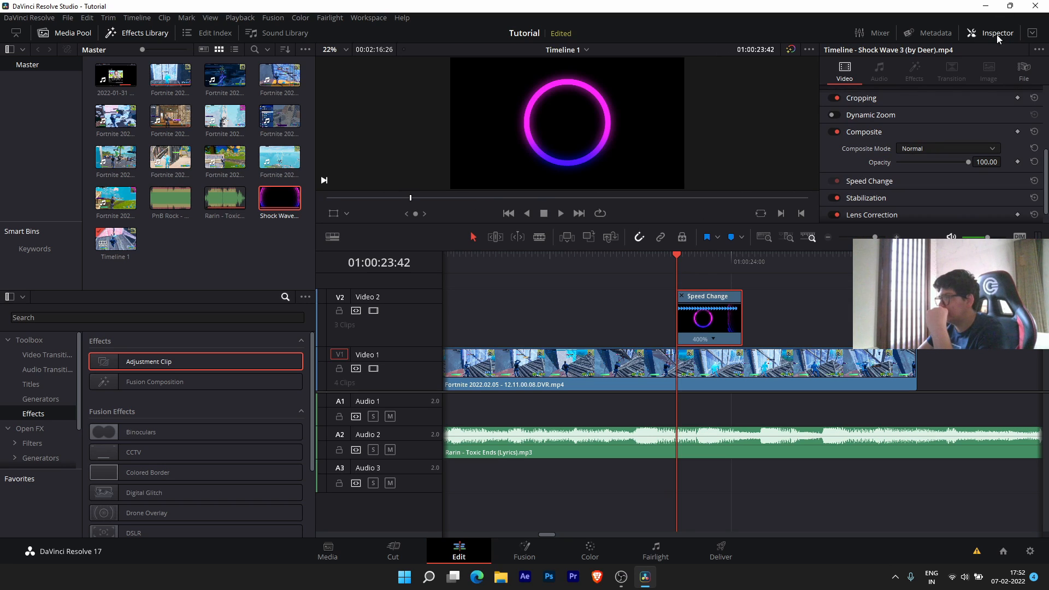
pyautogui.scroll(3, 954, 123)
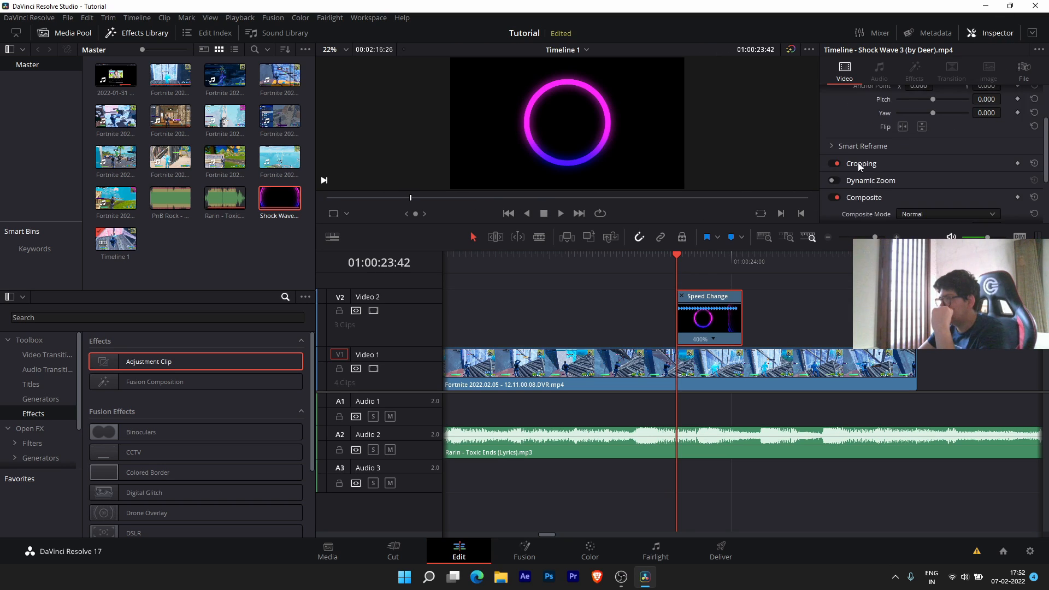
pyautogui.scroll(-4, 858, 162)
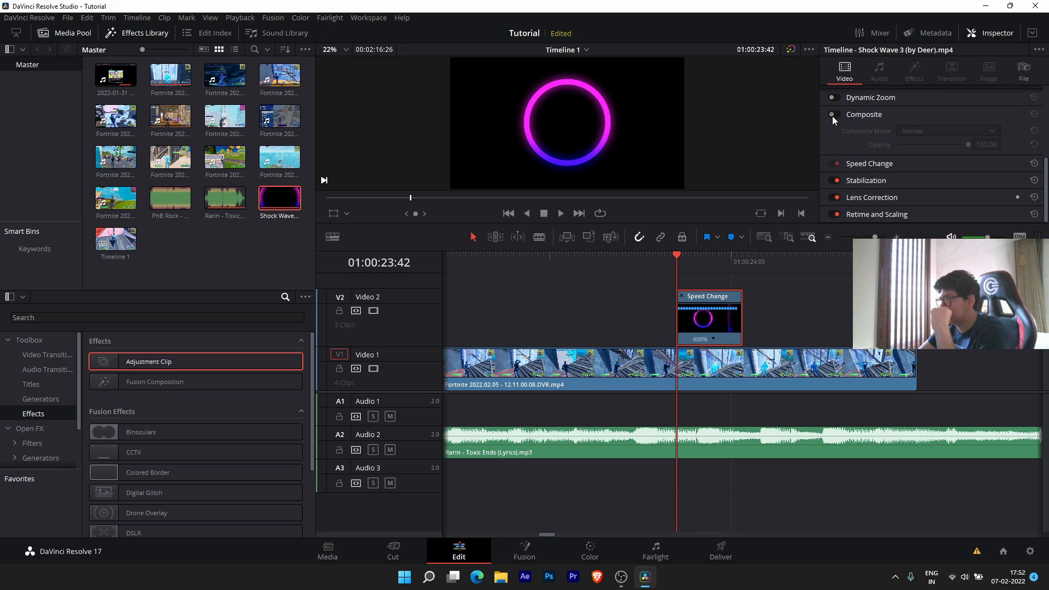
pyautogui.click(951, 135)
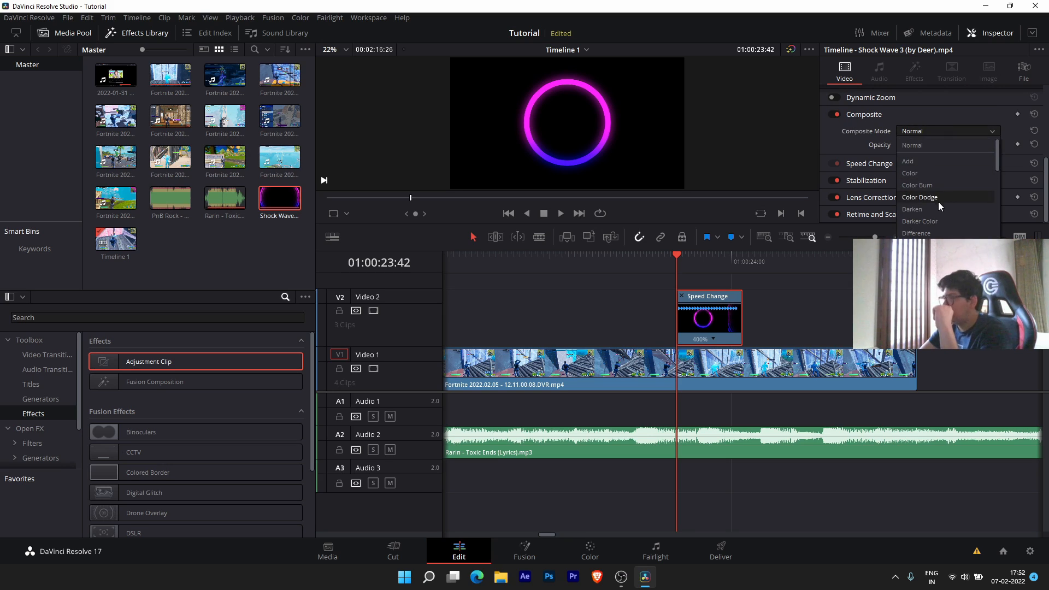
pyautogui.click(926, 157)
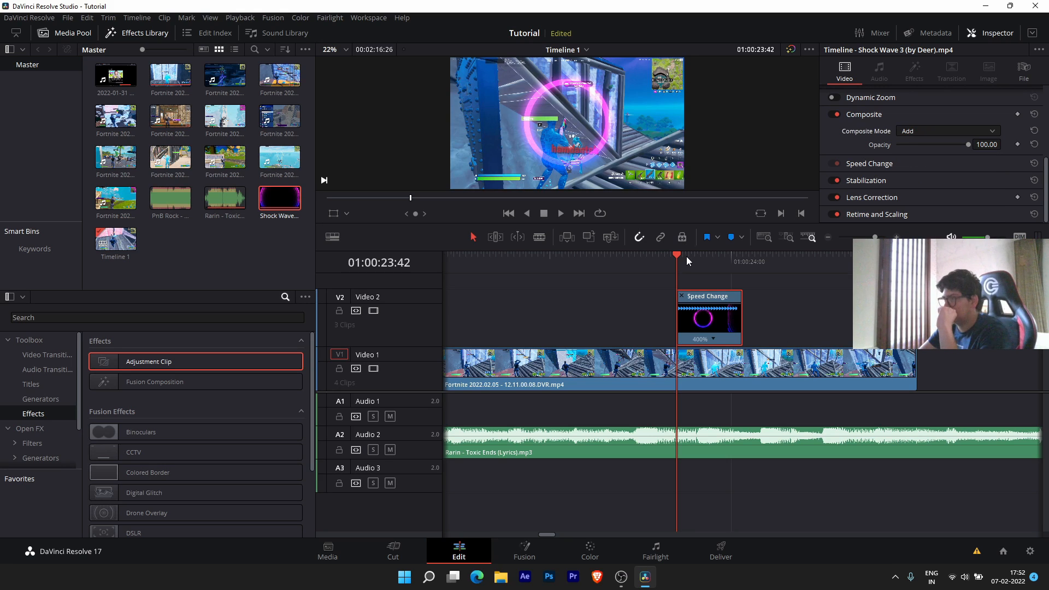
pyautogui.click(981, 131)
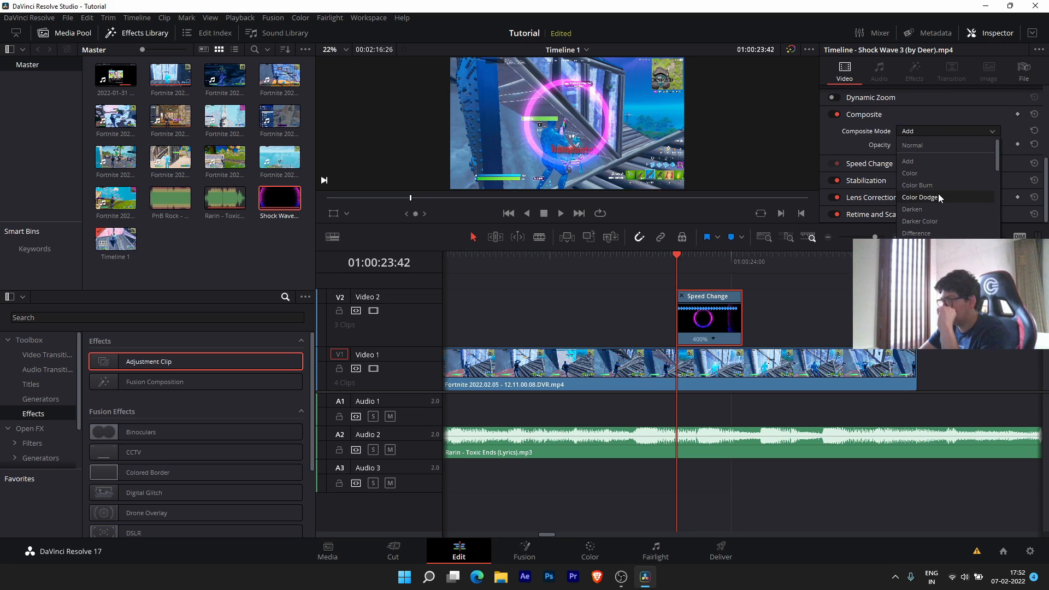
pyautogui.click(939, 194)
pyautogui.click(918, 133)
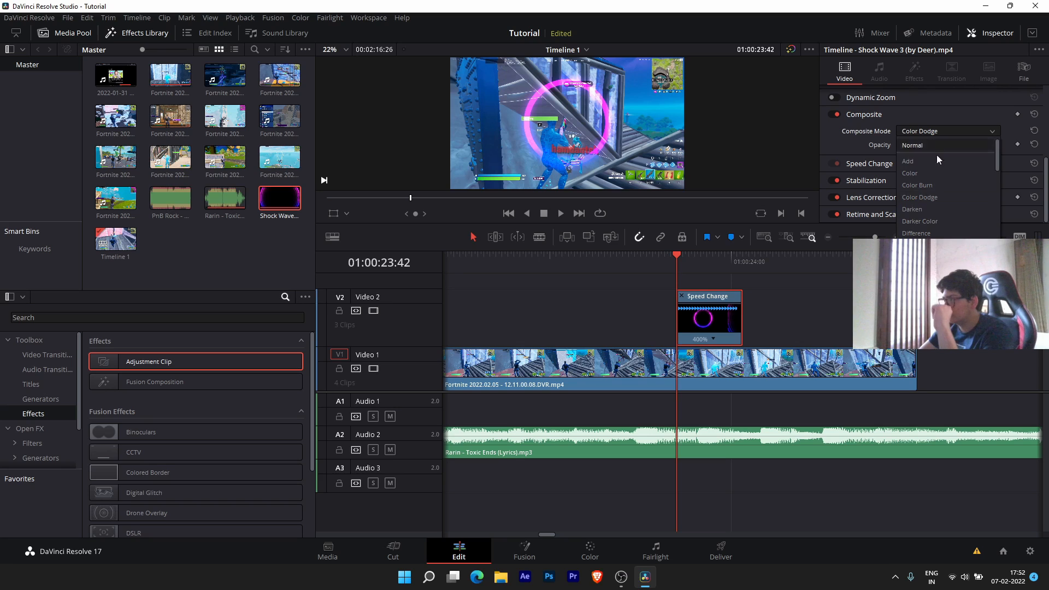
pyautogui.scroll(-2, 937, 183)
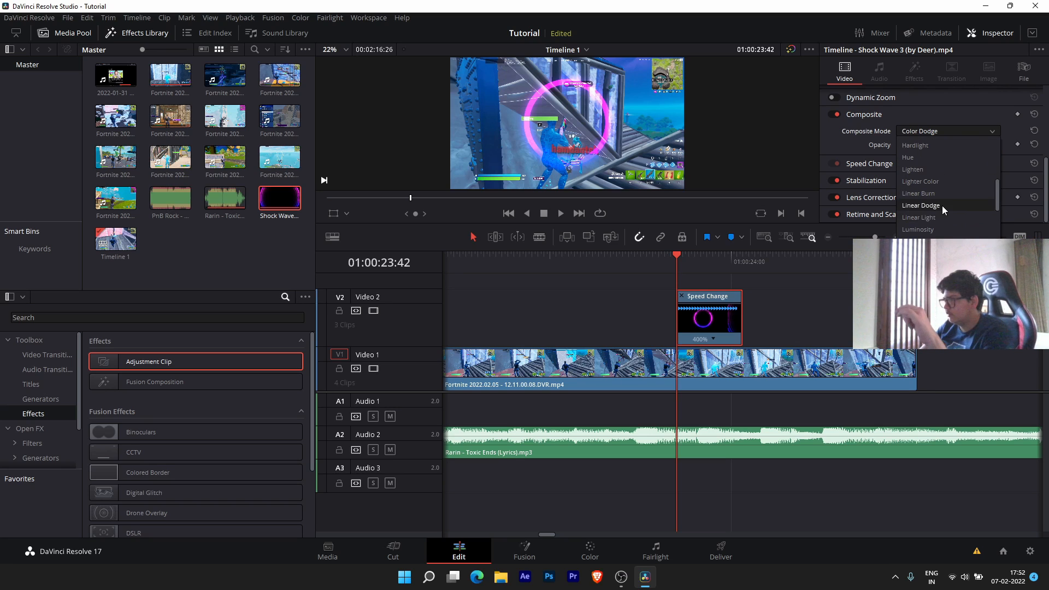
pyautogui.click(943, 205)
# - Preview the blended shockwave several times, then hide the retime controls
pyautogui.press('space')
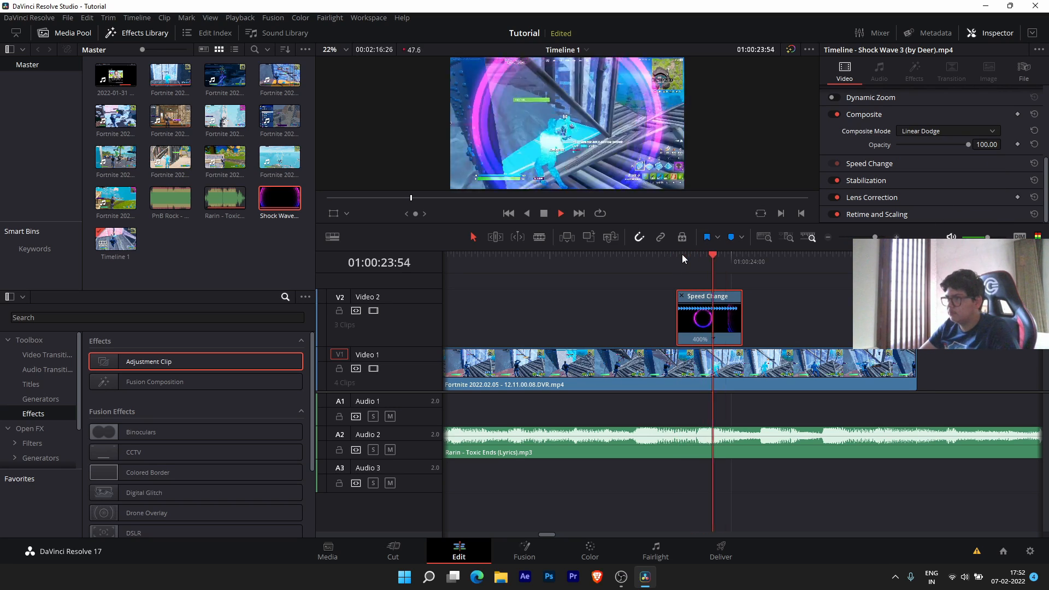
pyautogui.click(641, 257)
pyautogui.click(634, 258)
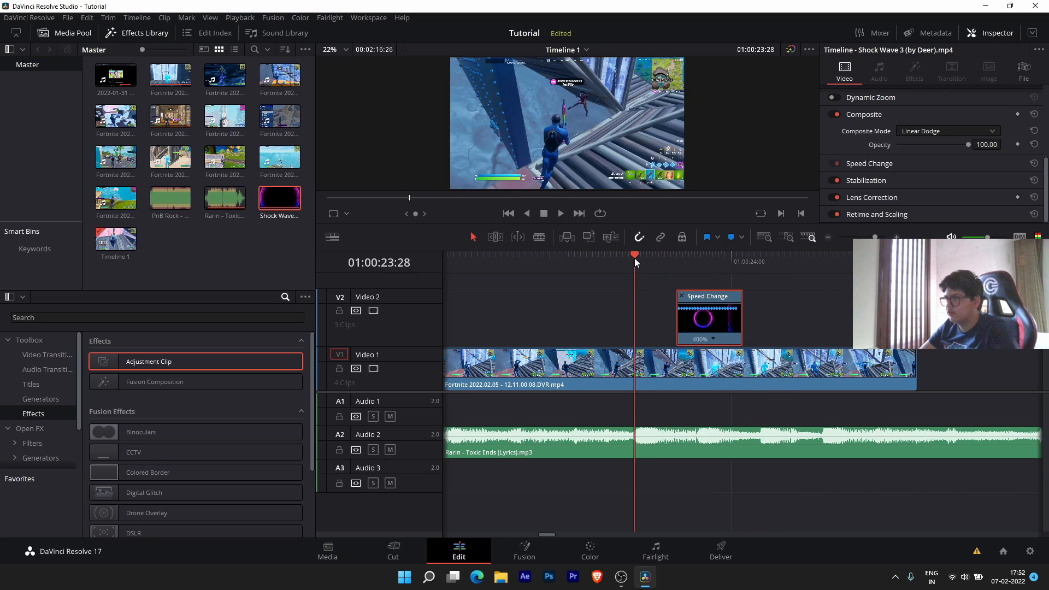
pyautogui.press('space')
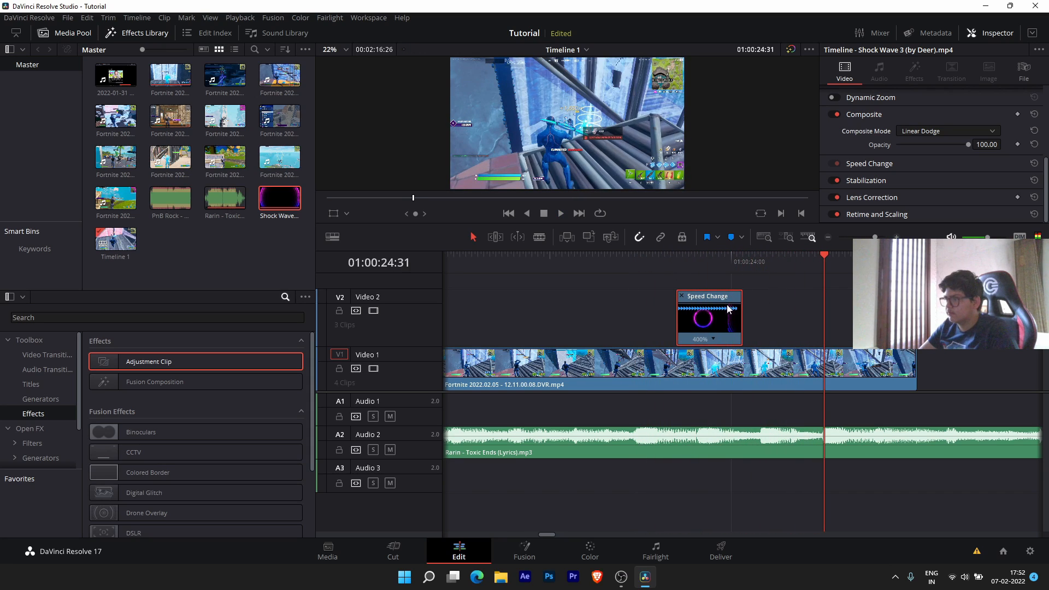
pyautogui.click(643, 261)
pyautogui.press('space')
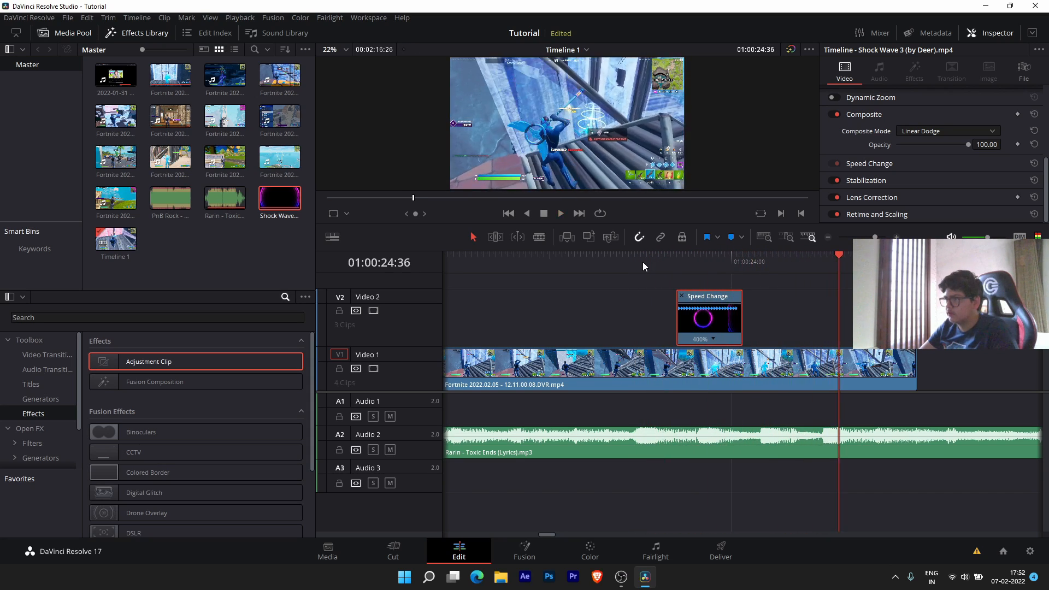
pyautogui.click(643, 261)
pyautogui.press('space')
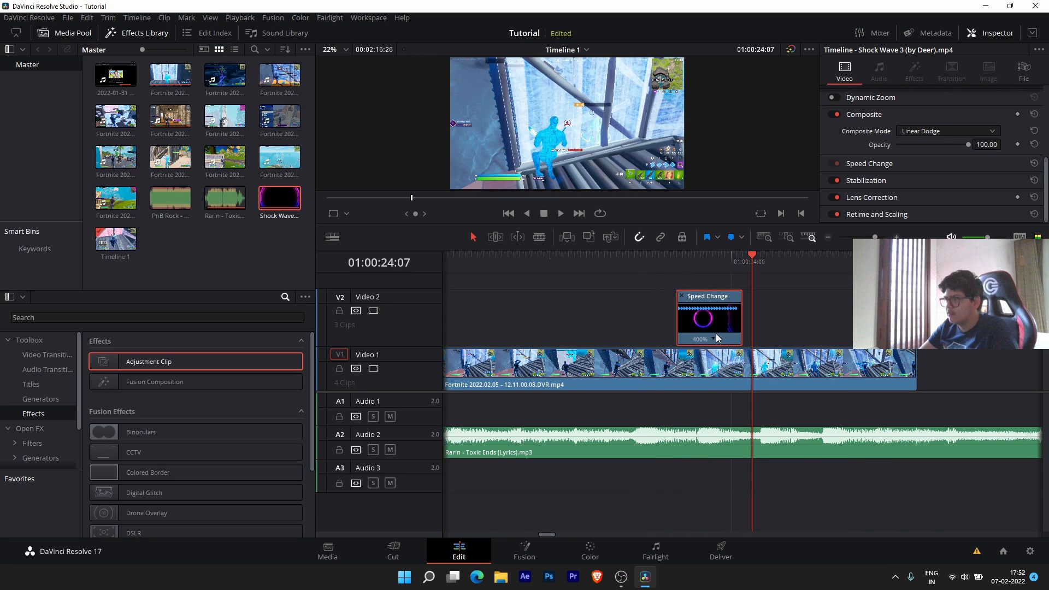
pyautogui.hotkey('ctrl', 'r')
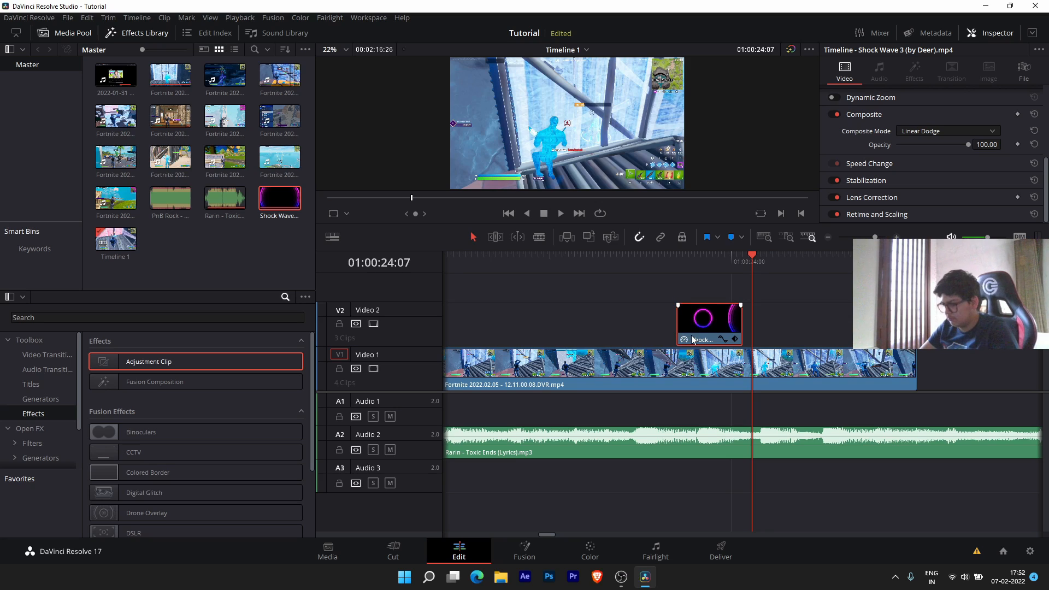
# - Open the retime curve editor showing only the Retime Speed curve
pyautogui.hotkey('ctrl', 'shift', 'c')
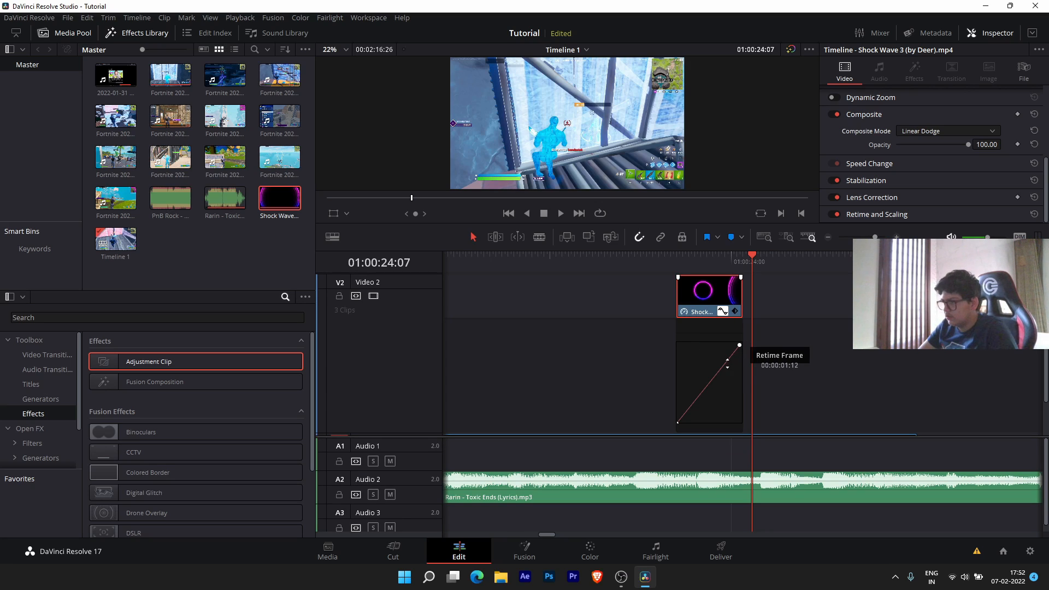
pyautogui.scroll(3, 728, 317)
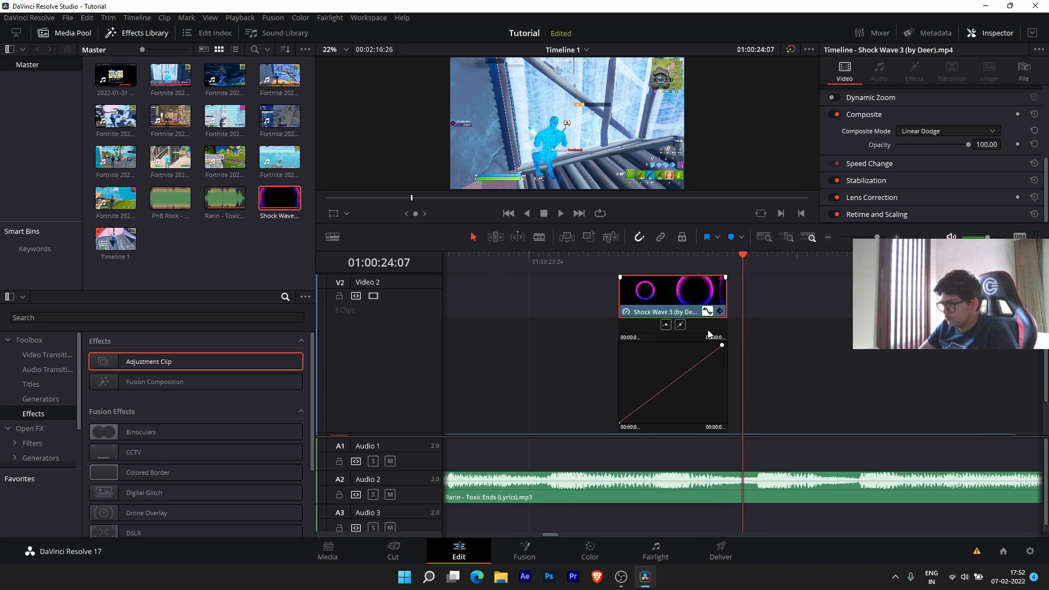
pyautogui.scroll(3, 657, 377)
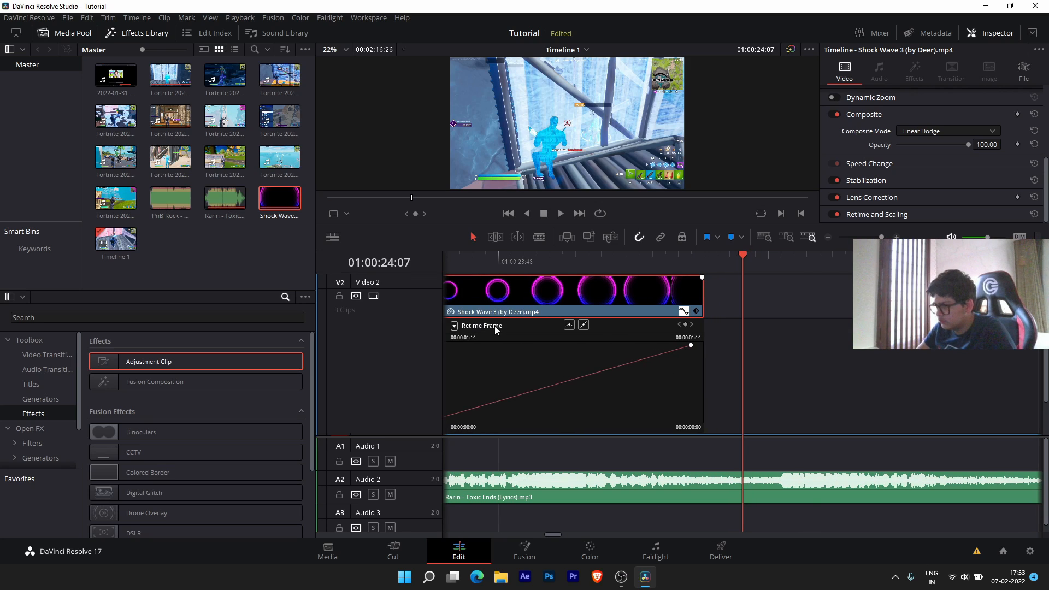
pyautogui.click(453, 326)
pyautogui.click(458, 565)
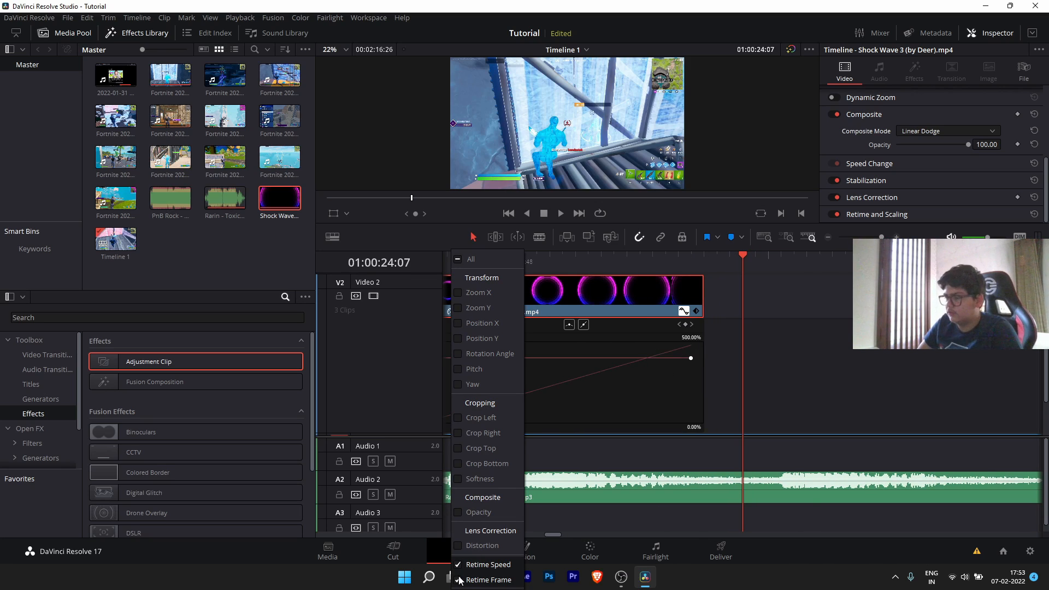
pyautogui.click(458, 580)
pyautogui.click(672, 373)
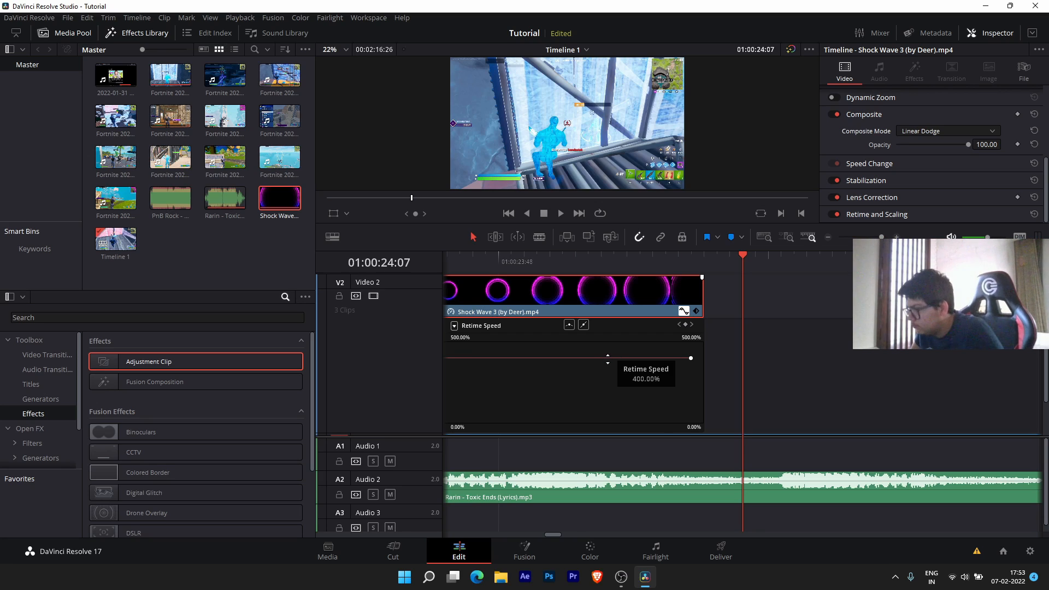
# - Drag the speed line down to about 342% so the shockwave ends at the playhead
pyautogui.moveTo(608, 355); pyautogui.dragTo(605, 410)
pyautogui.scroll(-3, 604, 409)
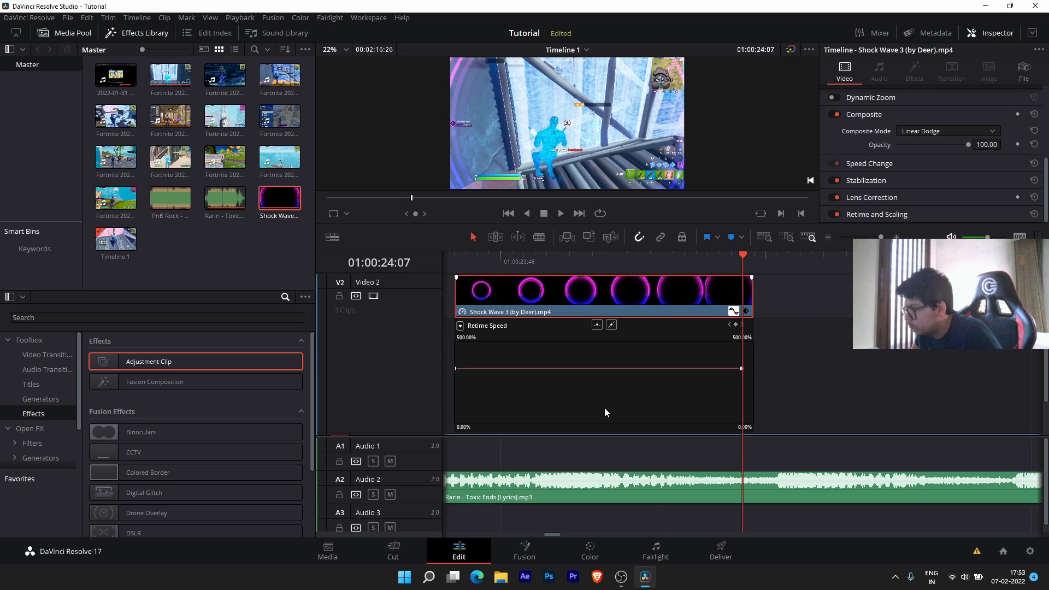
pyautogui.scroll(-5, 543, 265)
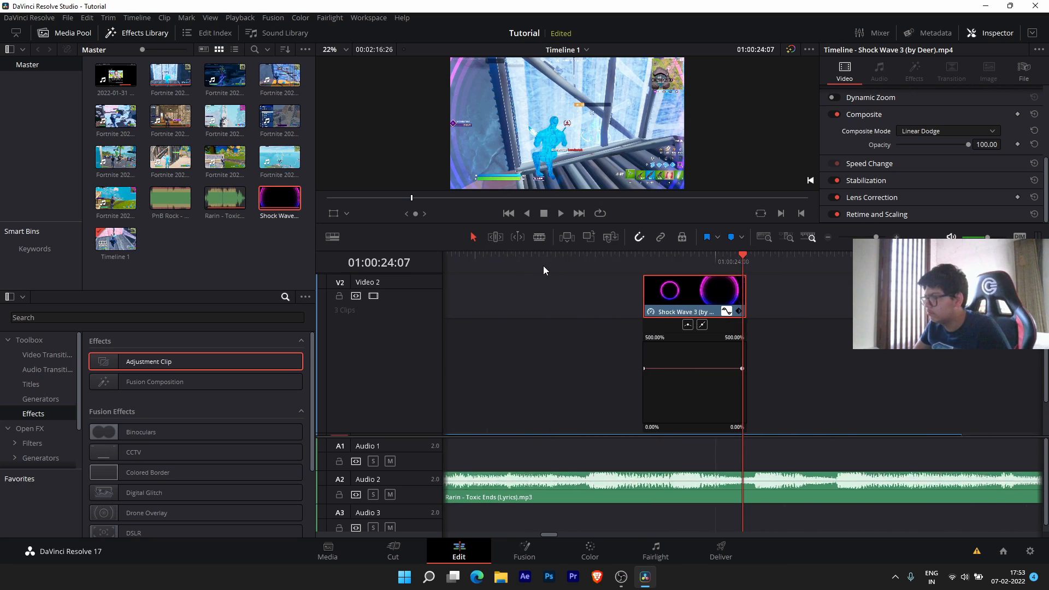
pyautogui.scroll(-4, 645, 263)
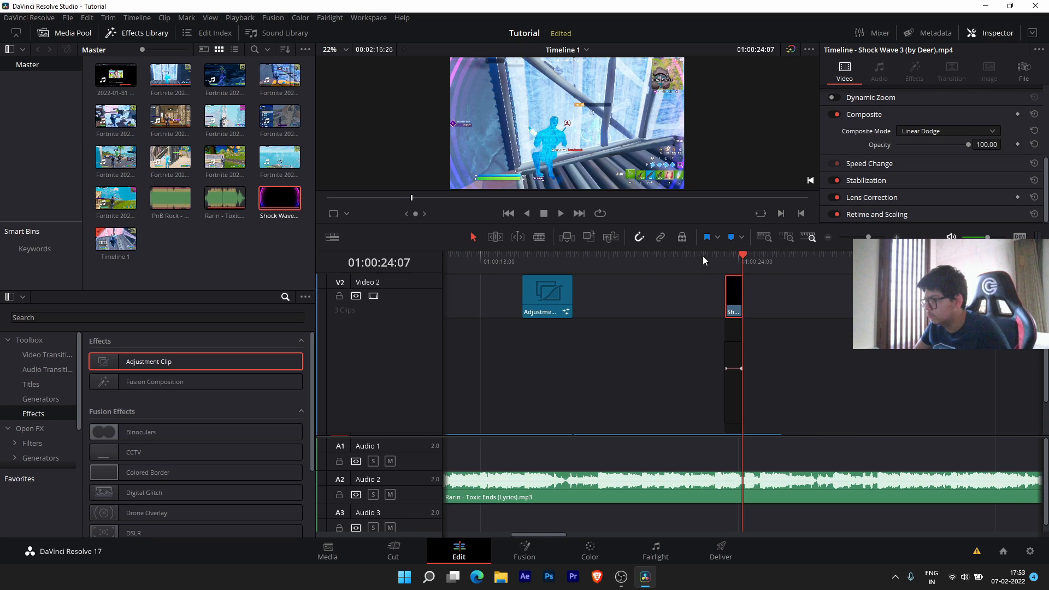
# - Preview the shockwave from just before it begins
pyautogui.scroll(-5, 697, 270)
pyautogui.scroll(3, 697, 270)
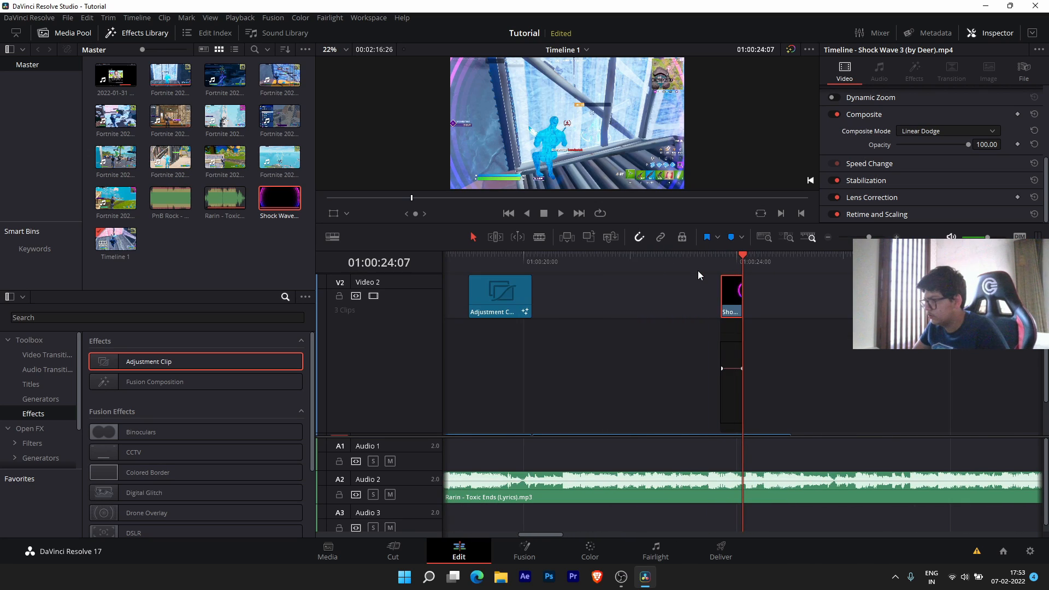
pyautogui.click(690, 260)
pyautogui.press('space')
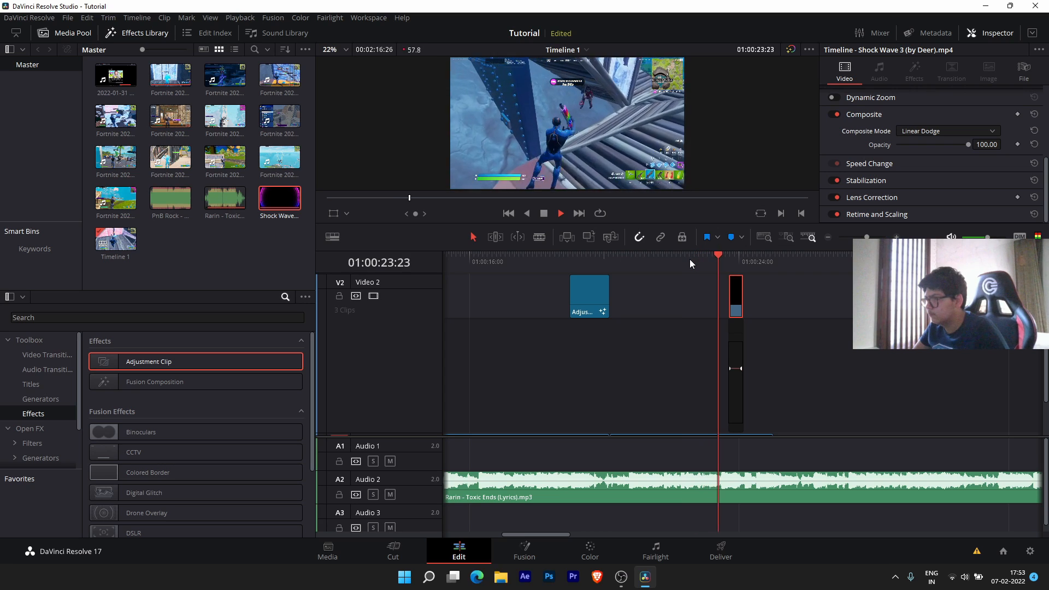
pyautogui.press('space')
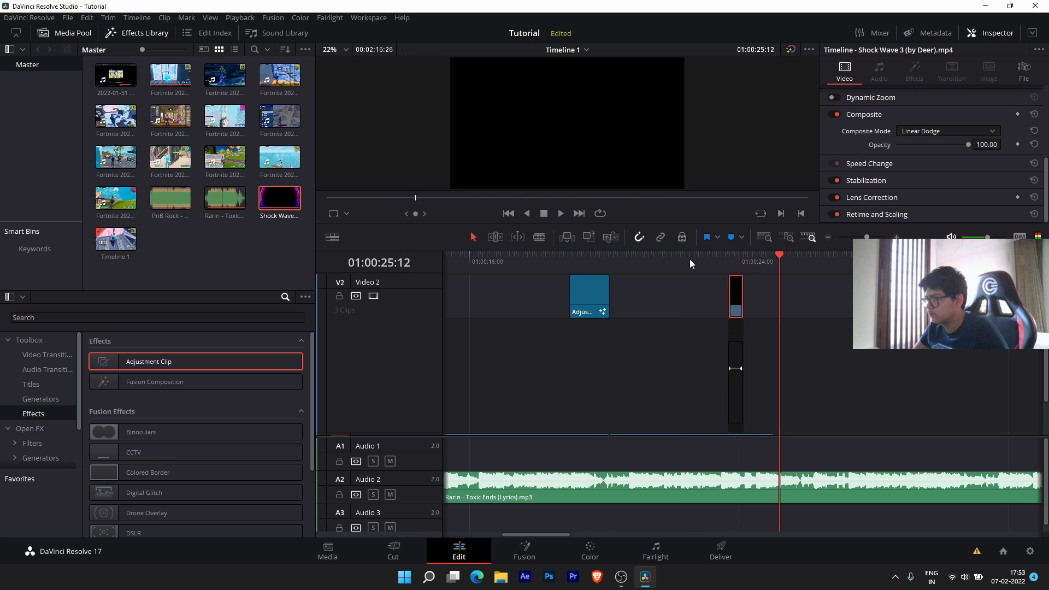
# - Bring Video 1 into view and set the playhead to 01:00:23:42 at the shockwave's start
pyautogui.scroll(2, 717, 341)
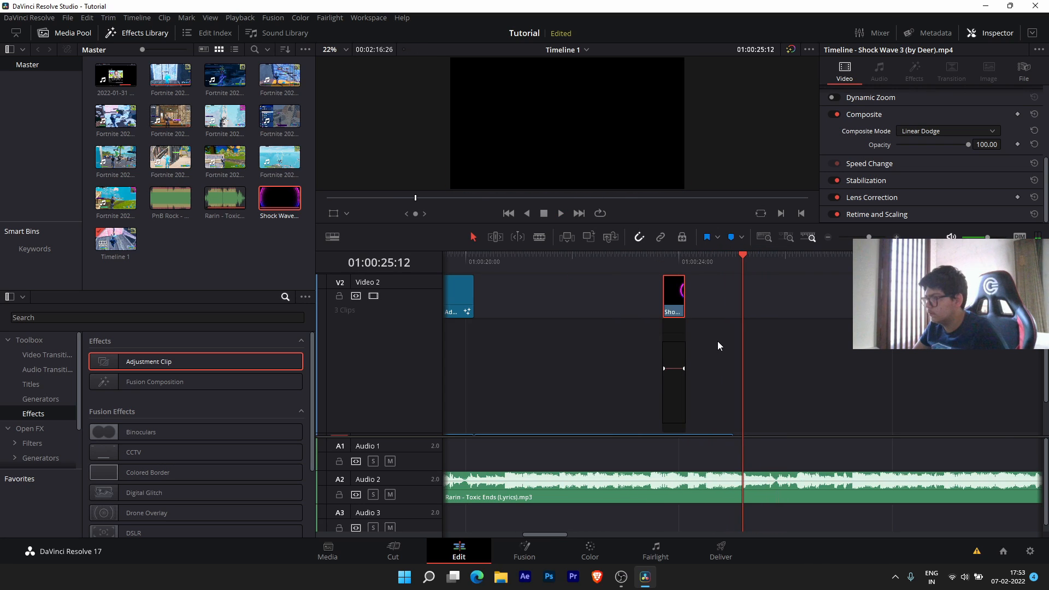
pyautogui.scroll(2, 629, 335)
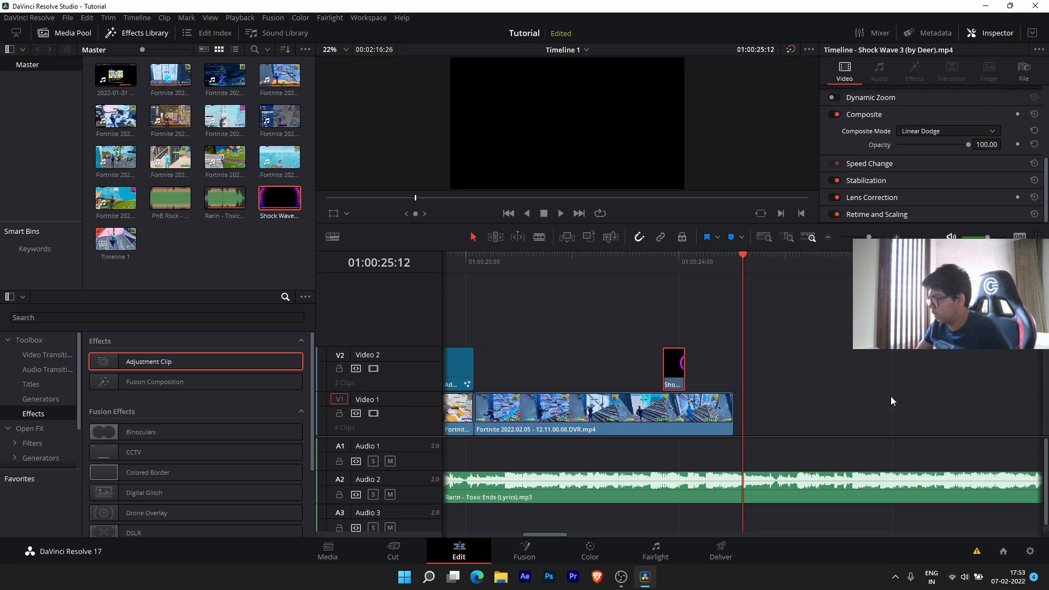
pyautogui.scroll(-2, 421, 431)
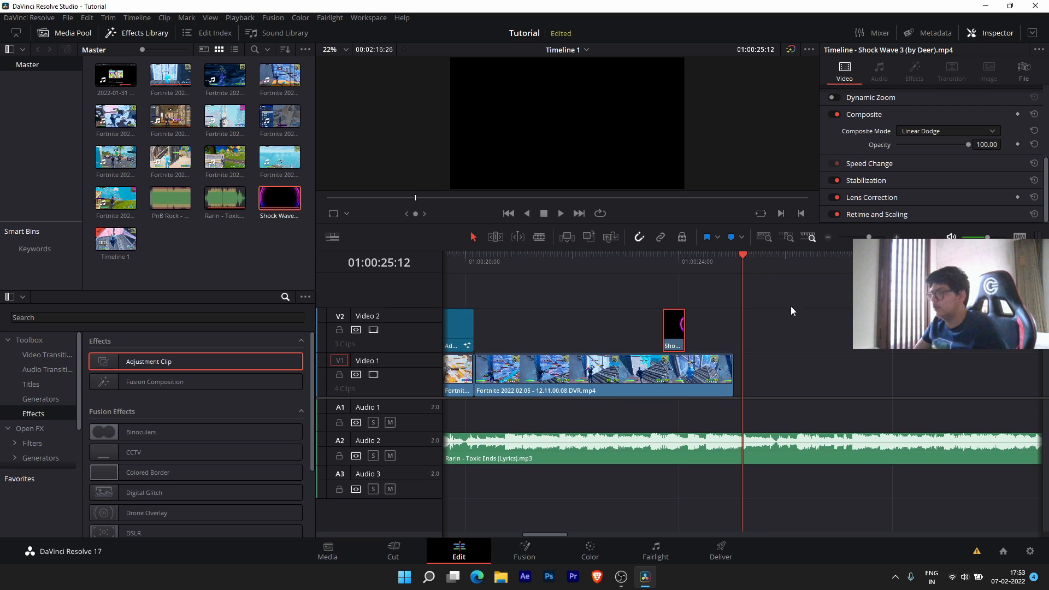
pyautogui.click(661, 257)
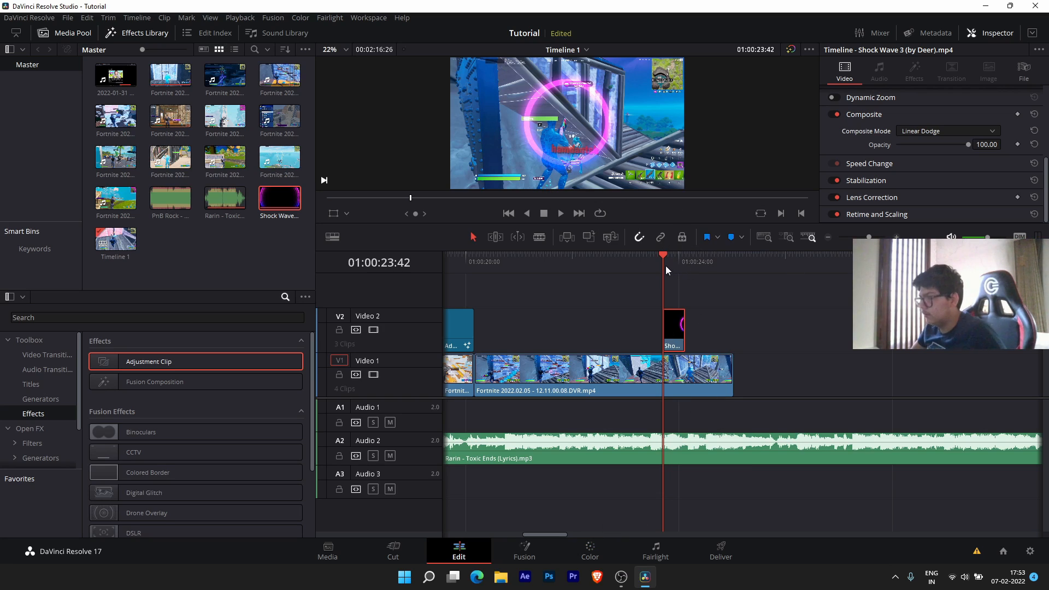
pyautogui.scroll(2, 676, 331)
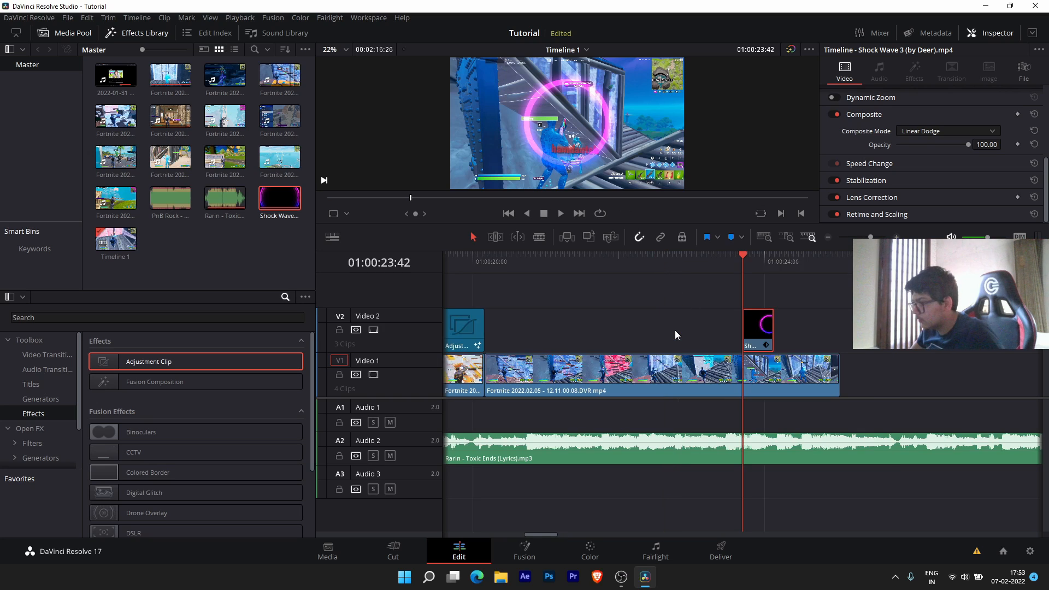
pyautogui.scroll(3, 674, 330)
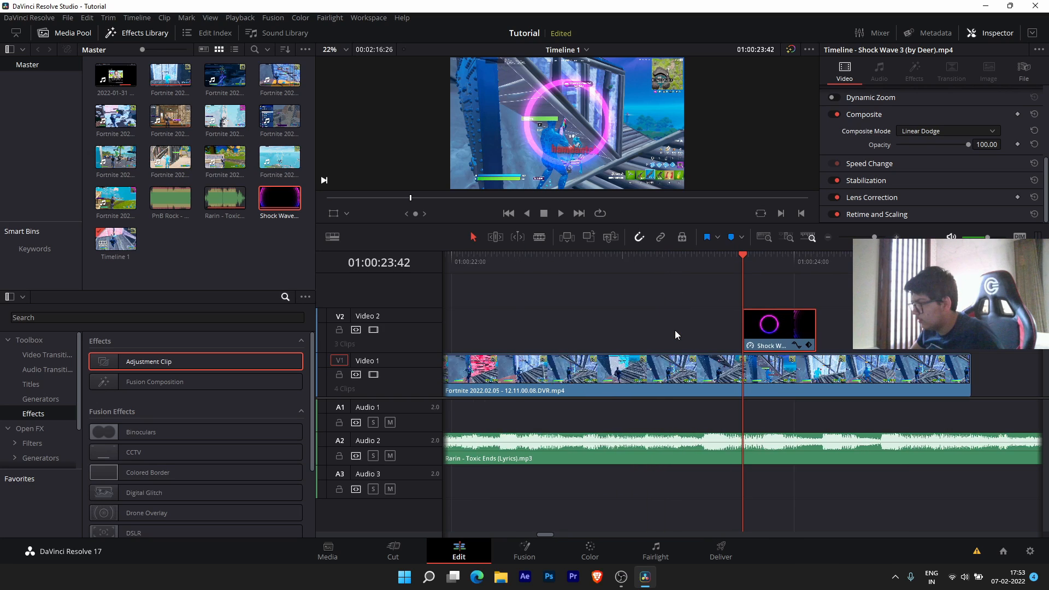
# - At the Shock Wave start, select the Fortnite clip and display its Retime Speed curve
pyautogui.click(732, 254)
pyautogui.moveTo(733, 253)
pyautogui.mouseDown()
pyautogui.moveTo(723, 254)
pyautogui.moveTo(736, 255)
pyautogui.mouseUp()
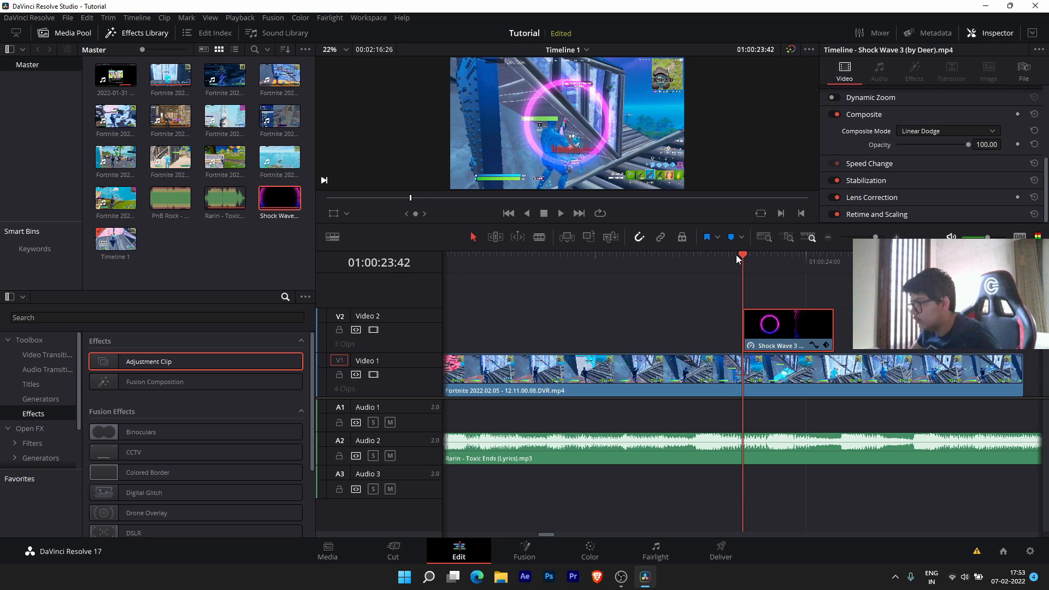
pyautogui.click(756, 380)
pyautogui.hotkey('ctrl', 'r')
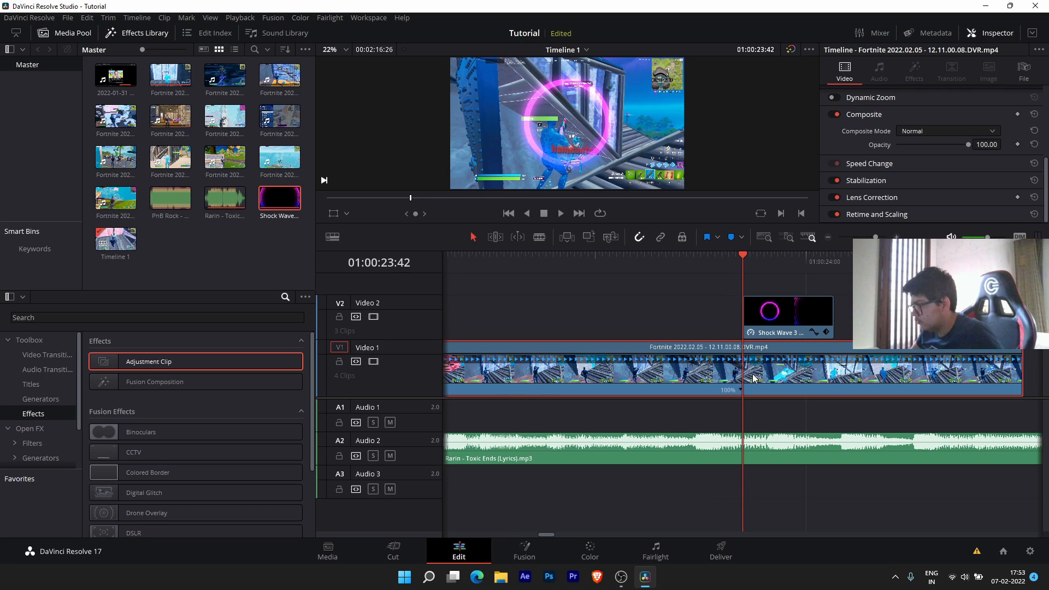
pyautogui.hotkey('ctrl', 'shift', 'r')
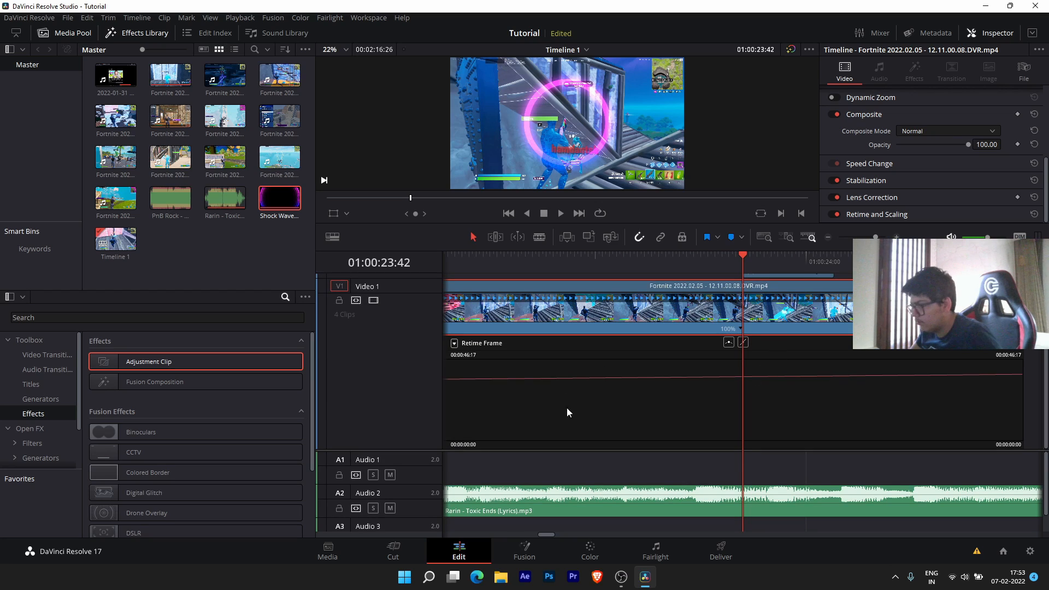
pyautogui.click(454, 343)
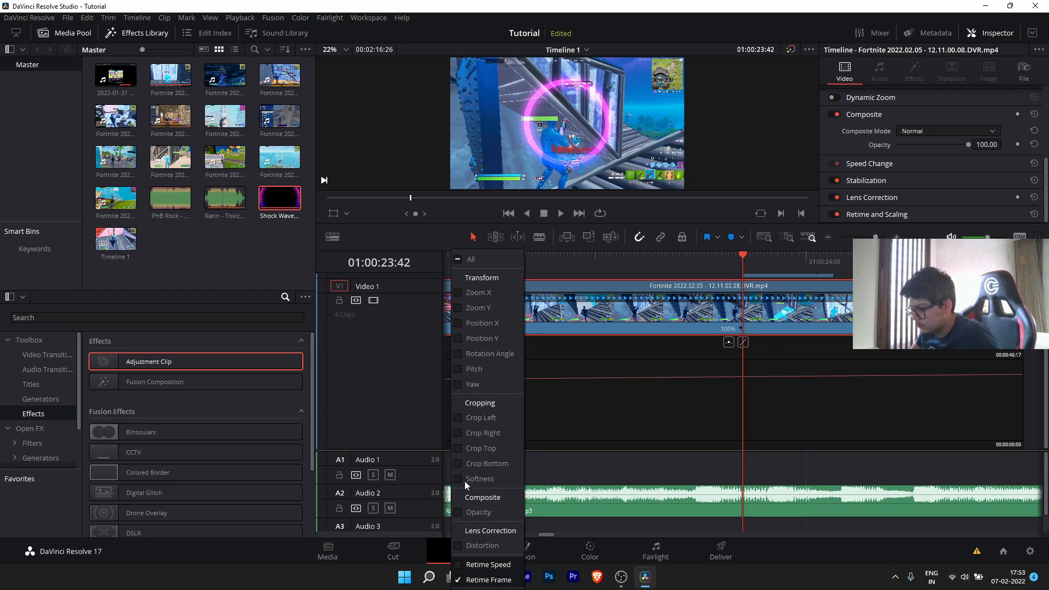
pyautogui.click(458, 565)
pyautogui.click(771, 416)
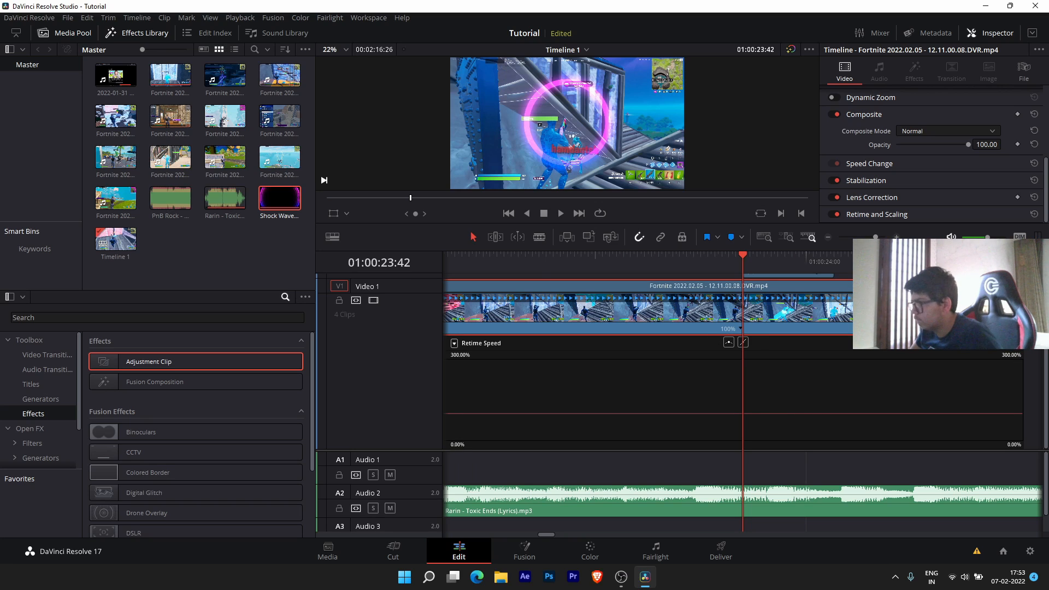
# - Ramp the clip down to 30% from 01:00:23:14, then speed up and settle near 50%
pyautogui.moveTo(739, 267); pyautogui.dragTo(646, 260)
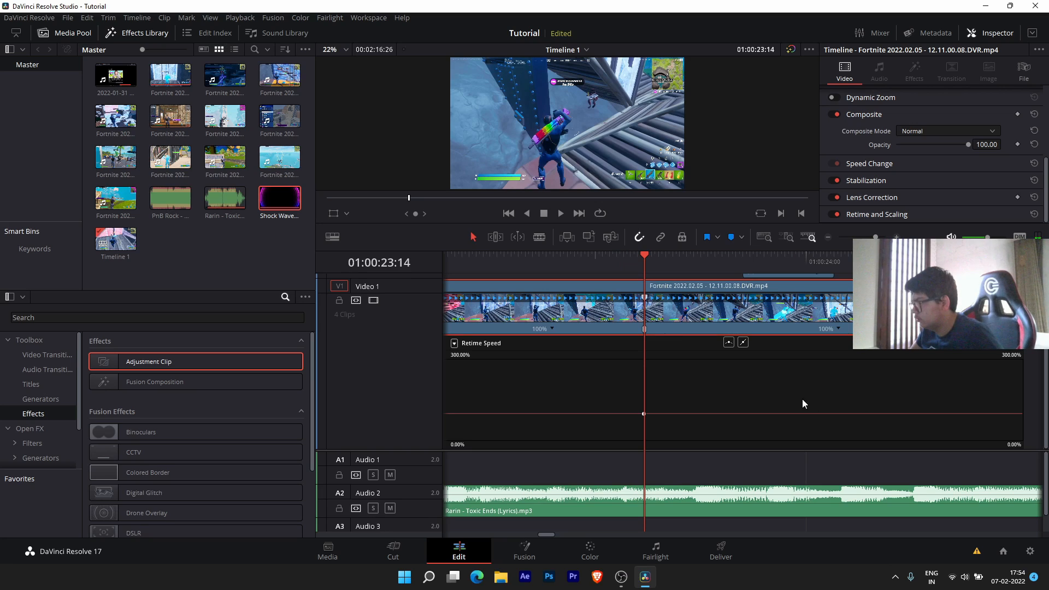
pyautogui.moveTo(803, 413); pyautogui.dragTo(764, 508)
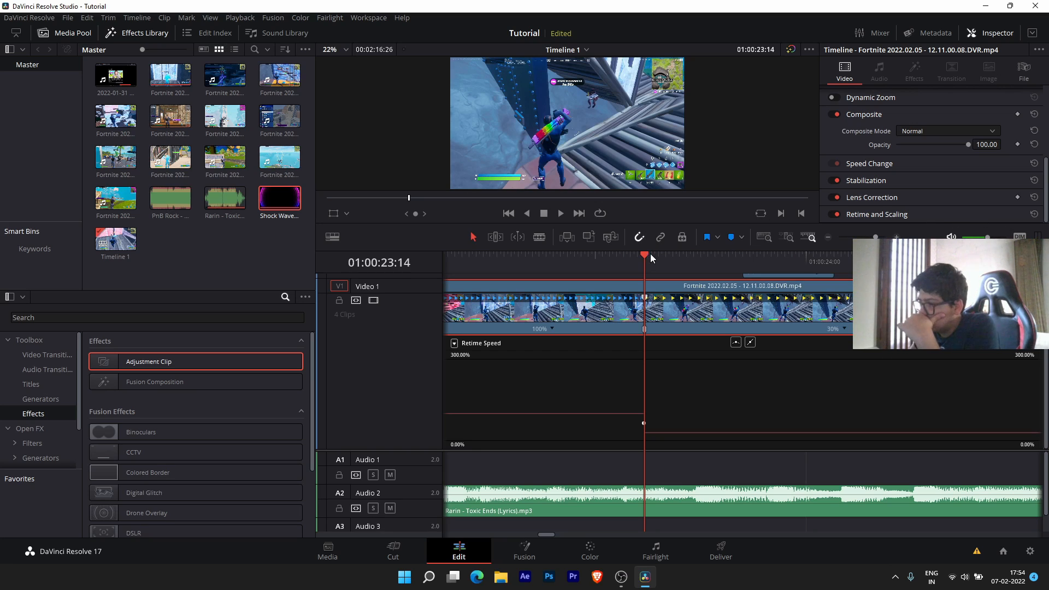
pyautogui.moveTo(644, 255); pyautogui.dragTo(786, 257)
pyautogui.click(1025, 343)
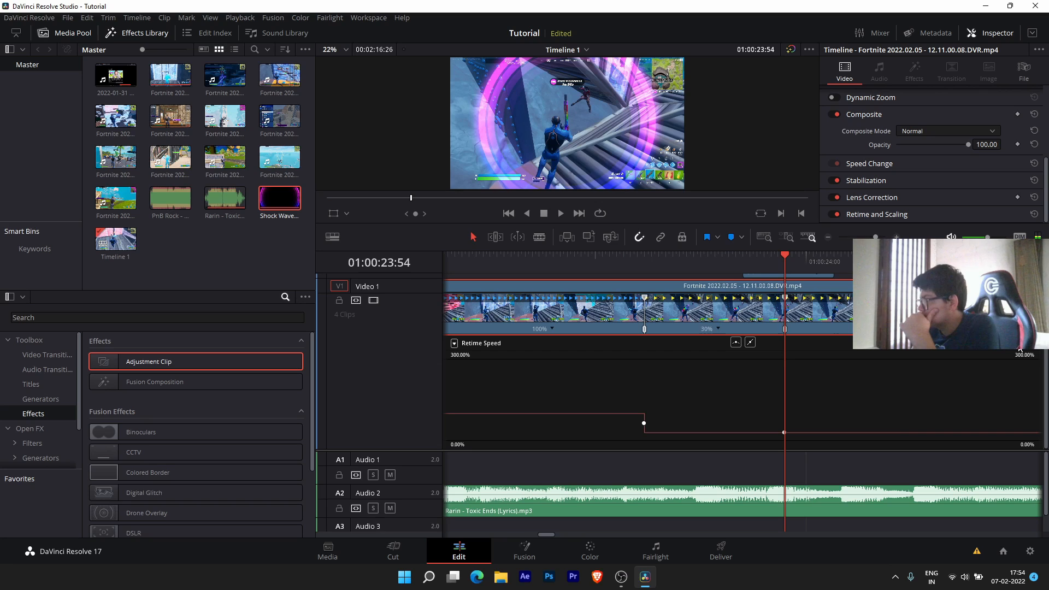
pyautogui.moveTo(863, 432); pyautogui.dragTo(879, 62)
pyautogui.press('space')
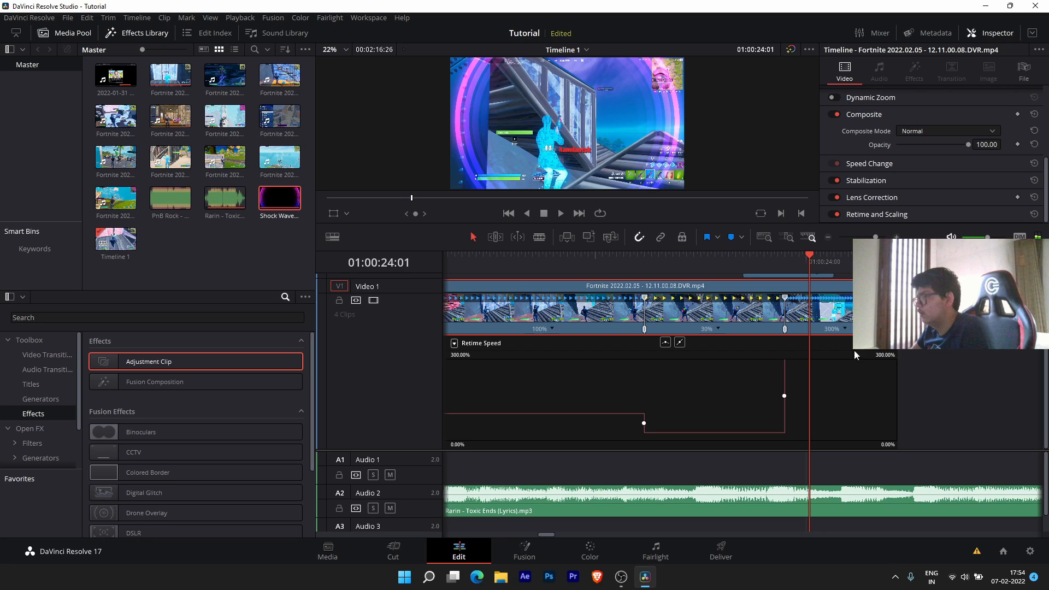
pyautogui.click(881, 343)
pyautogui.moveTo(847, 359); pyautogui.dragTo(841, 515)
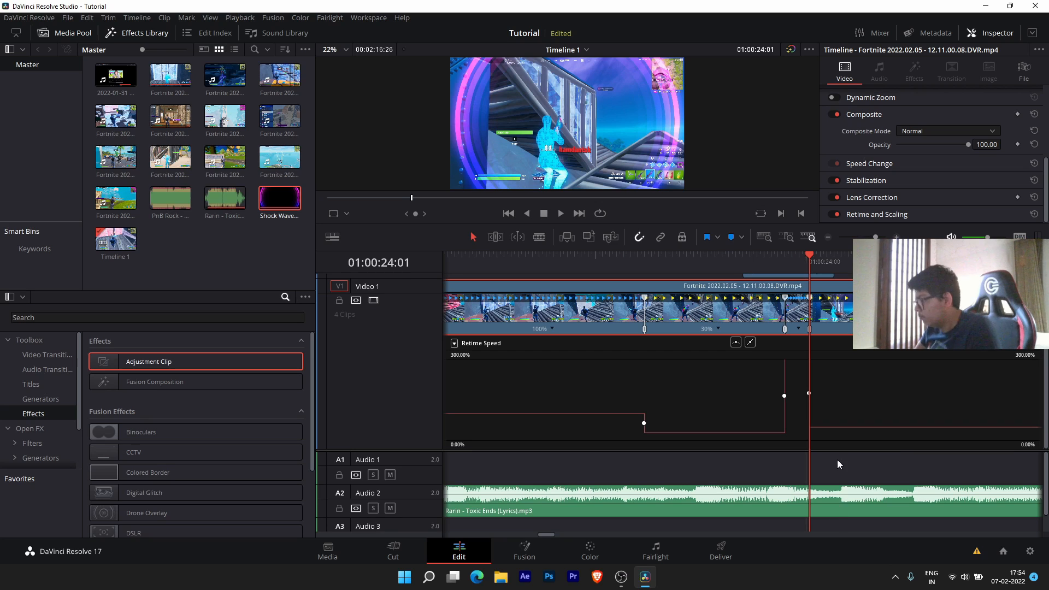
# - Play the speed ramp from 01:00:22:48, then return the playhead to 01:00:23:54
pyautogui.click(552, 268)
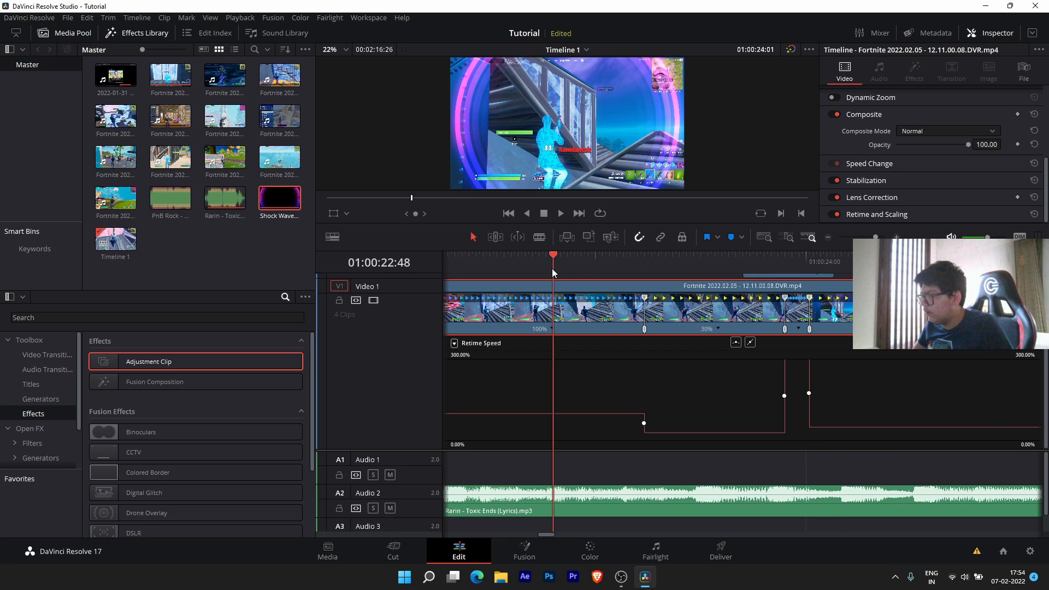
pyautogui.press('space')
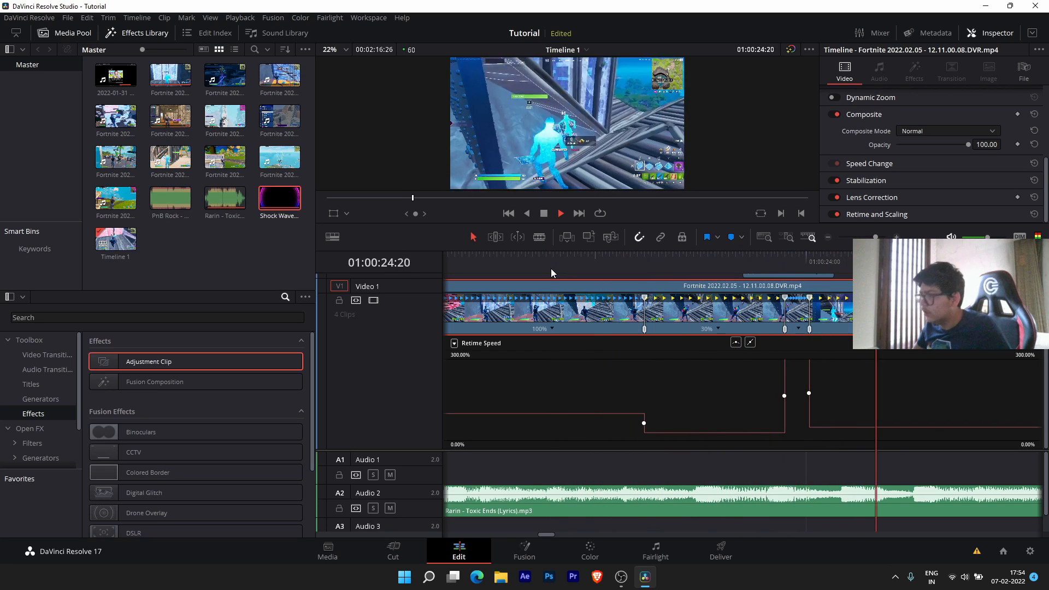
pyautogui.press('space')
pyautogui.click(785, 255)
pyautogui.scroll(-3, 791, 316)
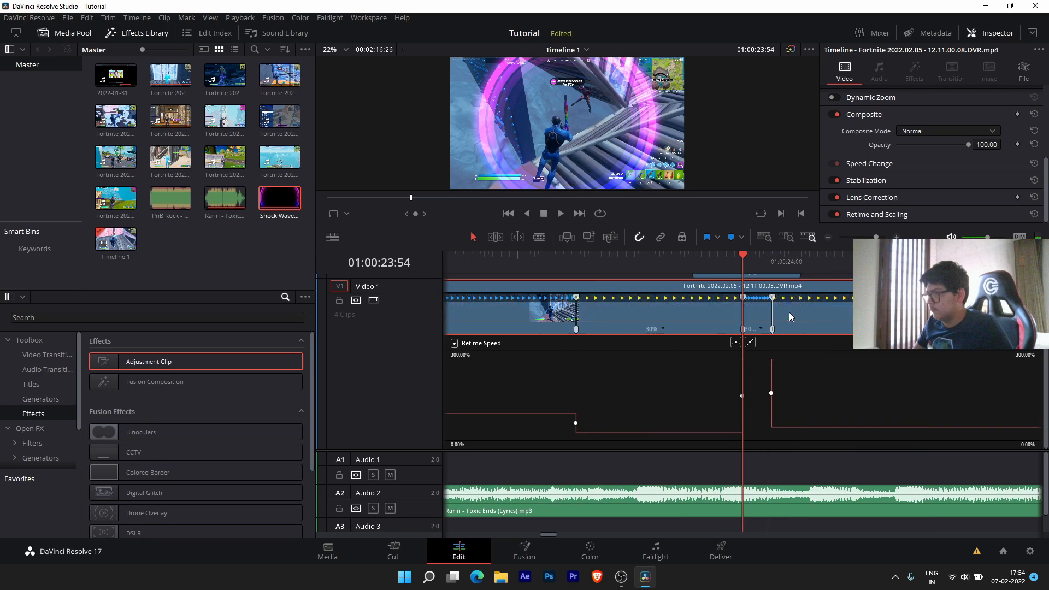
pyautogui.scroll(-4, 791, 315)
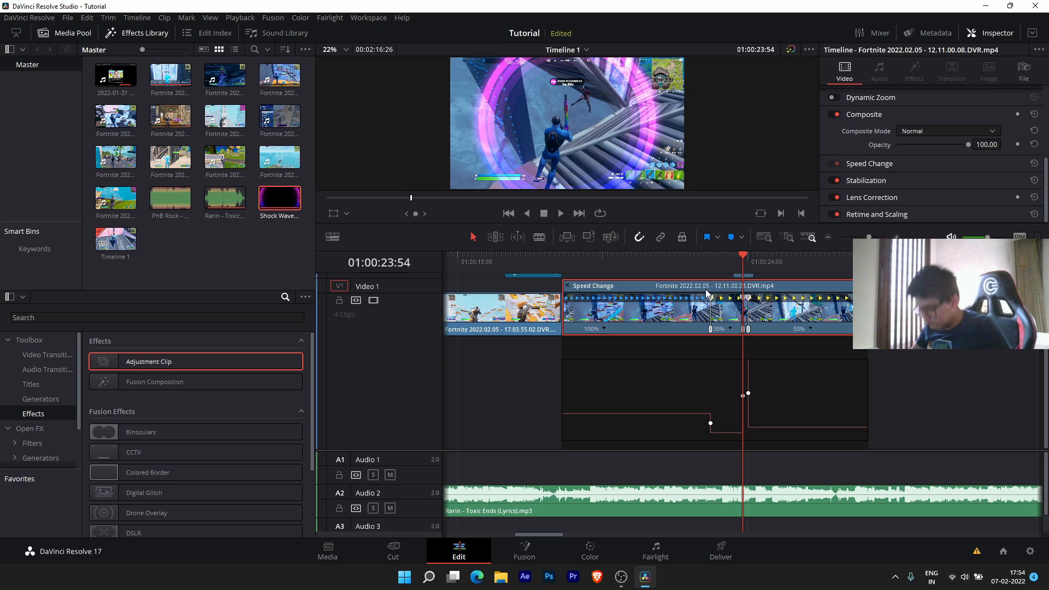
pyautogui.hotkey('ctrl', 'r')
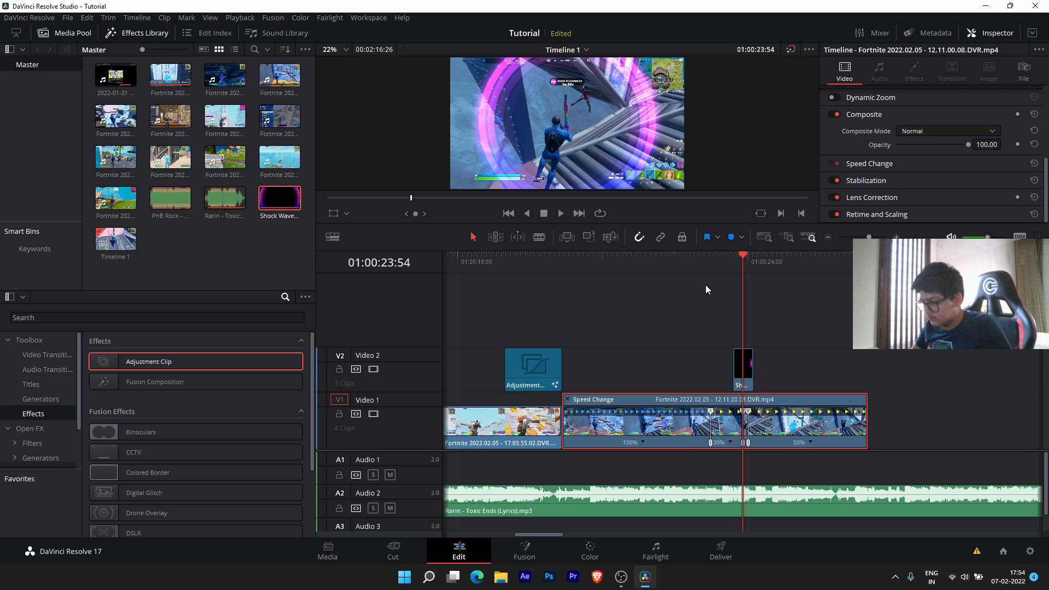
pyautogui.scroll(-2, 423, 459)
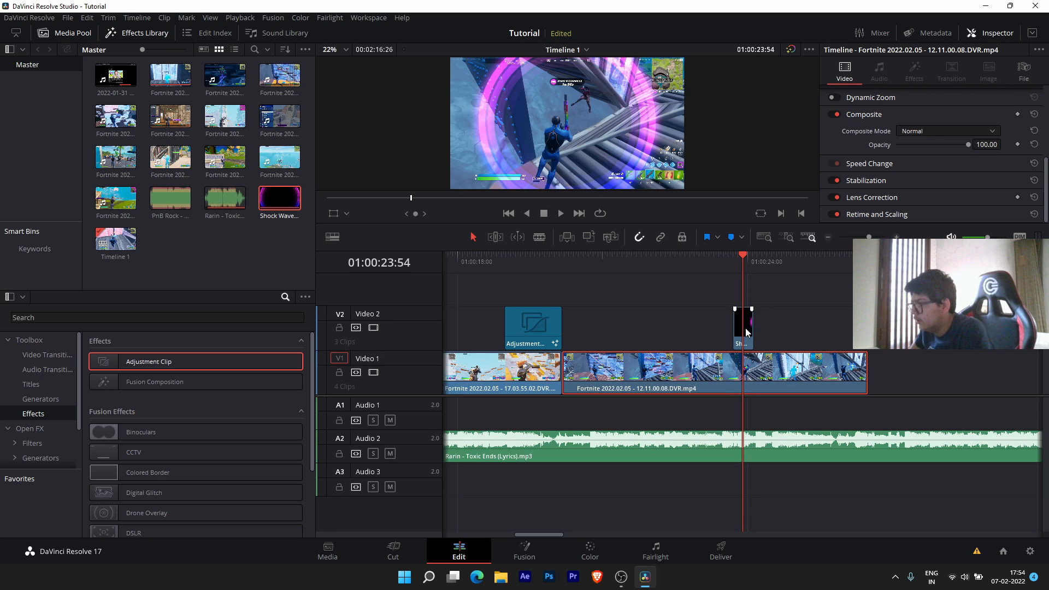
pyautogui.moveTo(746, 332); pyautogui.dragTo(756, 331)
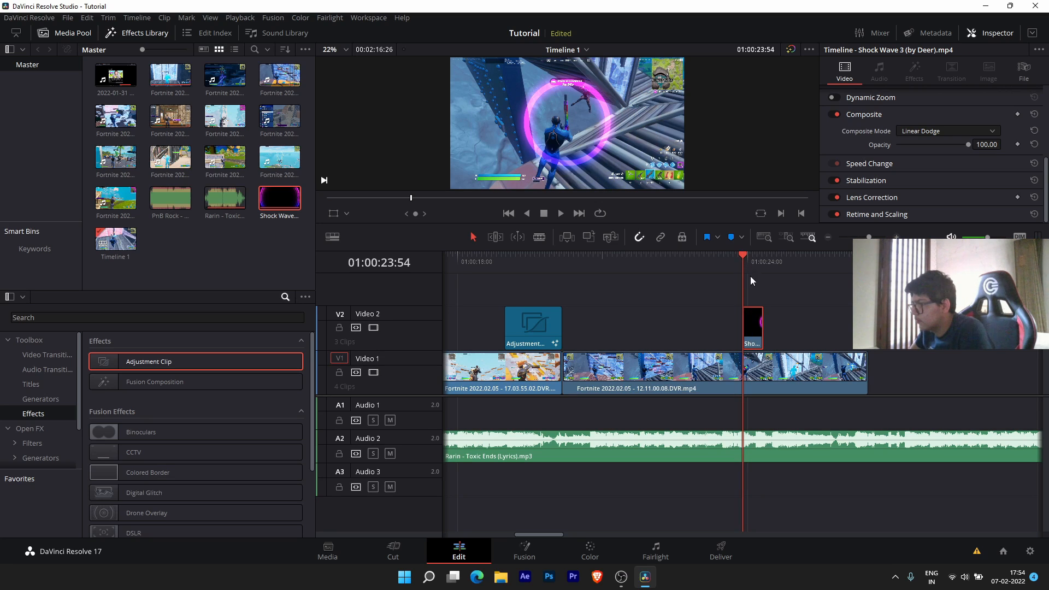
pyautogui.scroll(3, 753, 301)
pyautogui.click(758, 258)
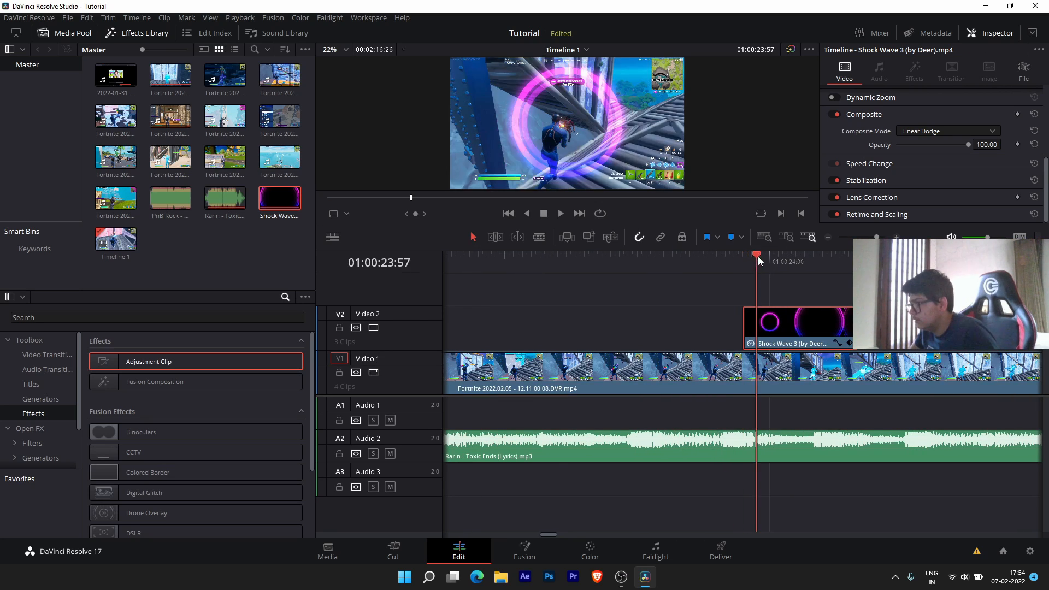
pyautogui.moveTo(759, 257); pyautogui.dragTo(771, 256)
pyautogui.moveTo(787, 331); pyautogui.dragTo(806, 330)
pyautogui.click(745, 257)
pyautogui.press('space')
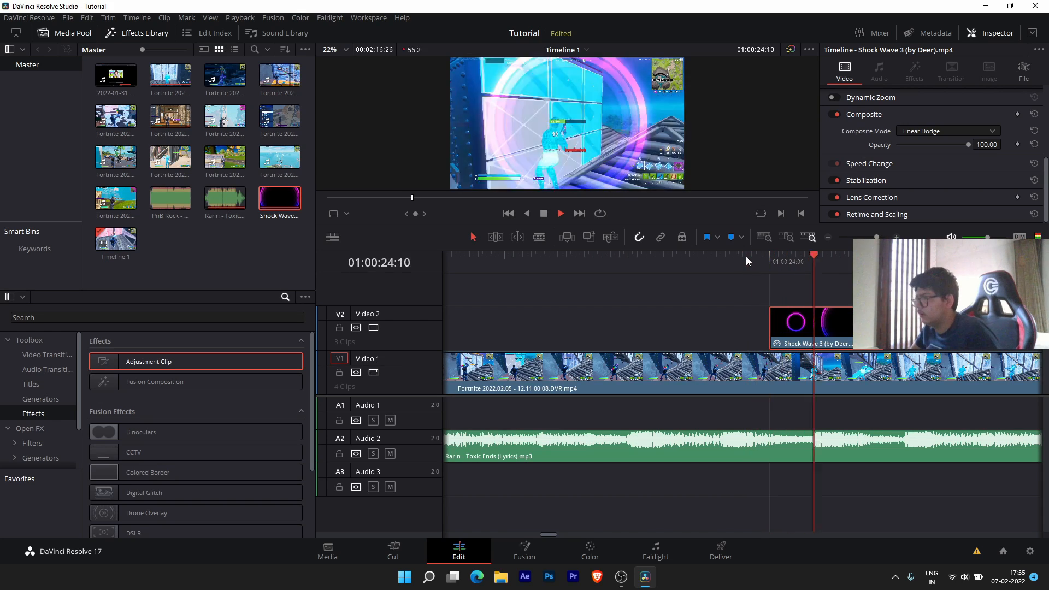
pyautogui.press('space')
pyautogui.click(765, 322)
pyautogui.click(762, 256)
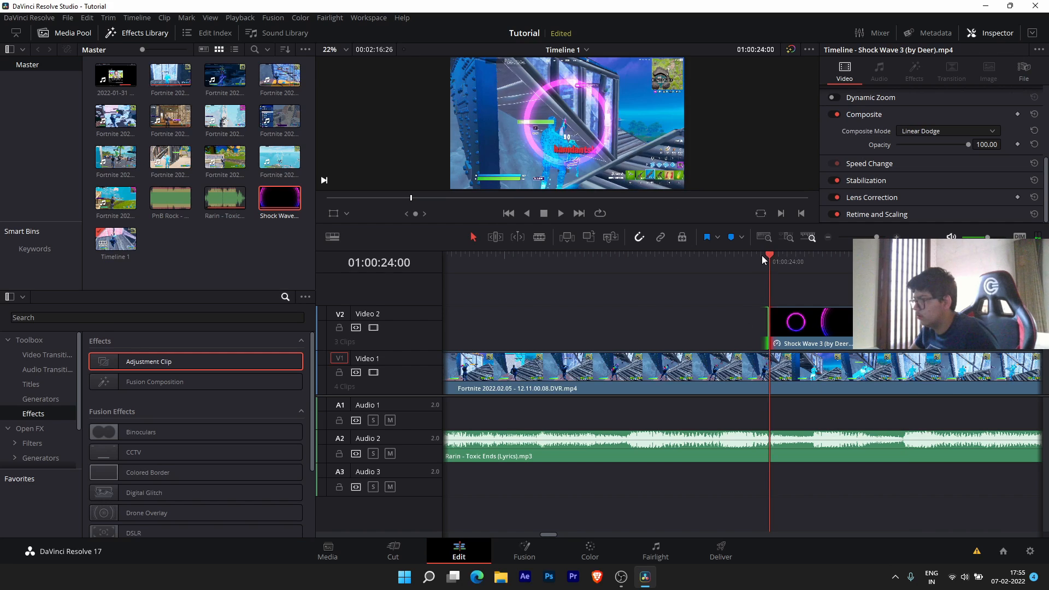
pyautogui.press('space')
pyautogui.press('space')
pyautogui.click(724, 257)
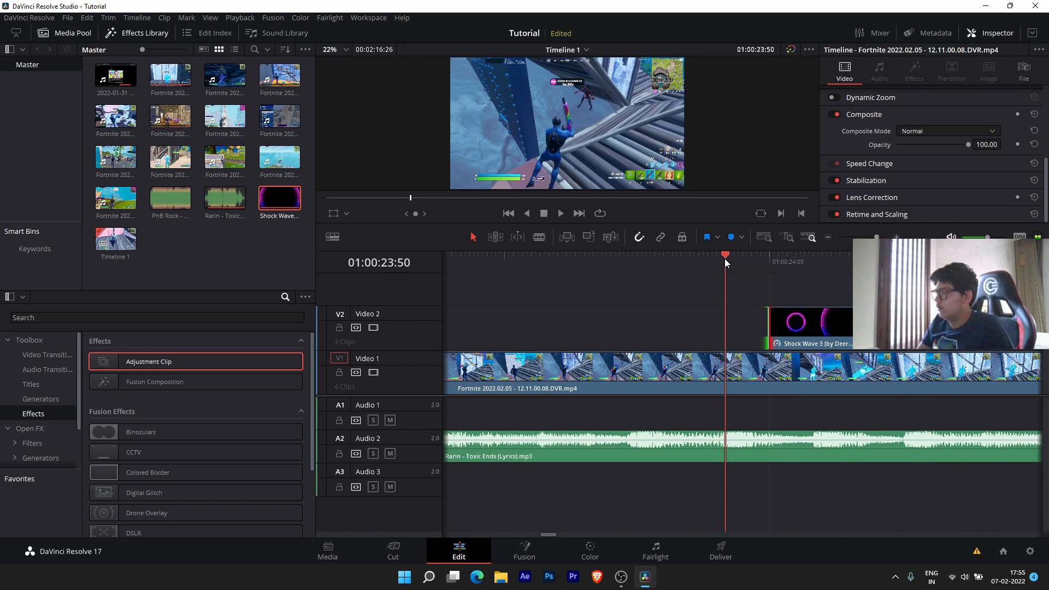
pyautogui.press('space')
pyautogui.press('space')
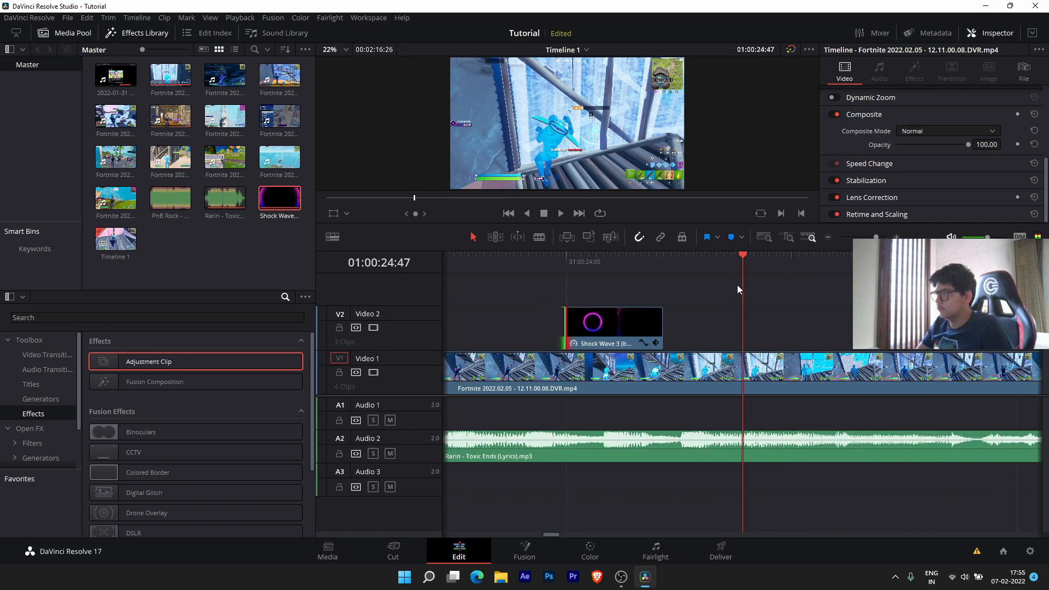
pyautogui.scroll(-2, 738, 285)
pyautogui.moveTo(695, 262); pyautogui.dragTo(657, 260)
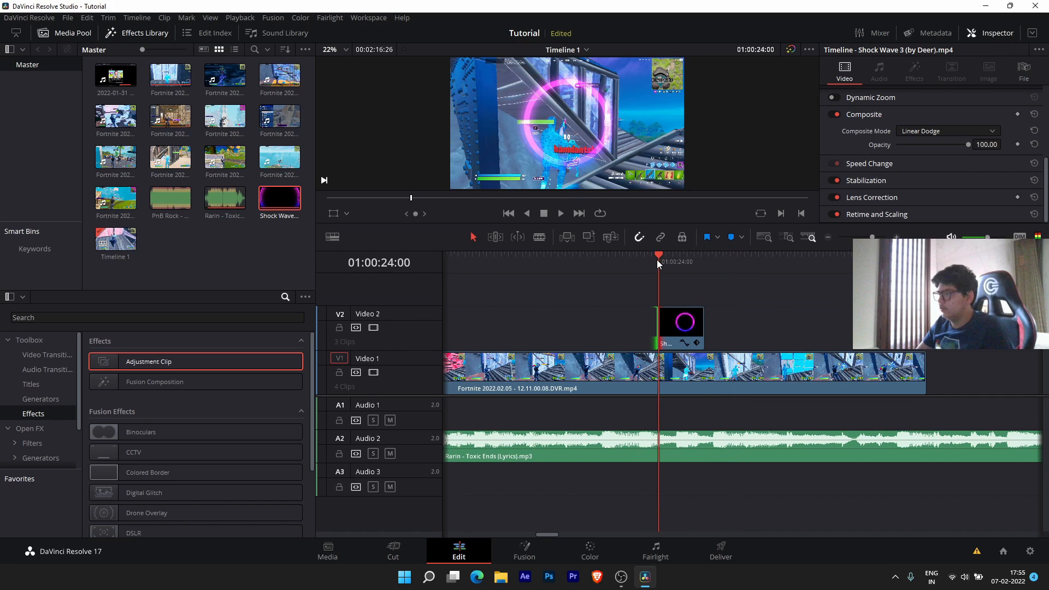
pyautogui.press('space')
pyautogui.click(657, 260)
pyautogui.press('space')
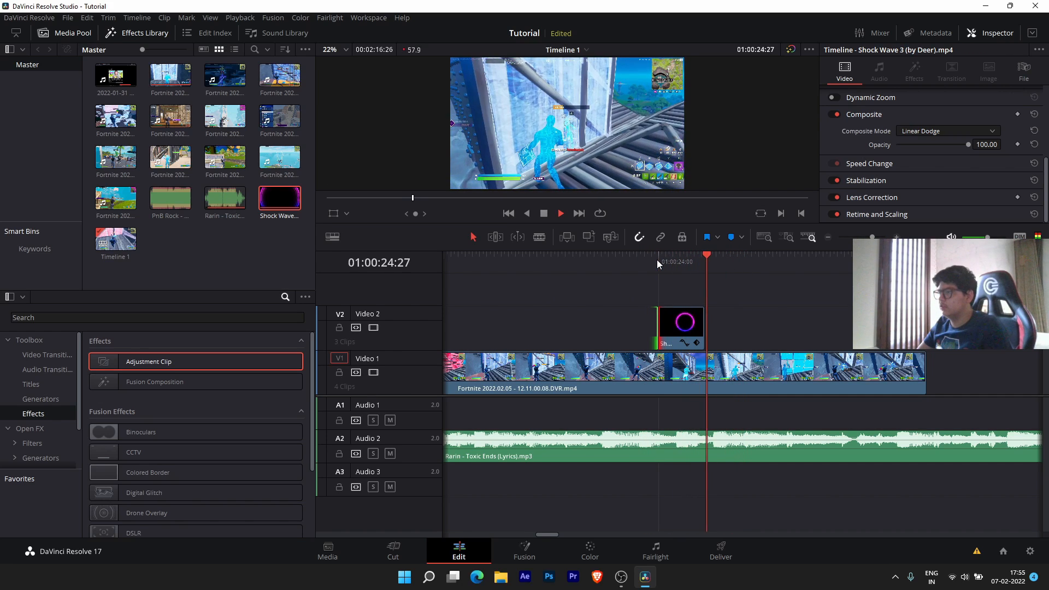
pyautogui.press('space')
pyautogui.moveTo(678, 259); pyautogui.dragTo(659, 260)
pyautogui.click(702, 367)
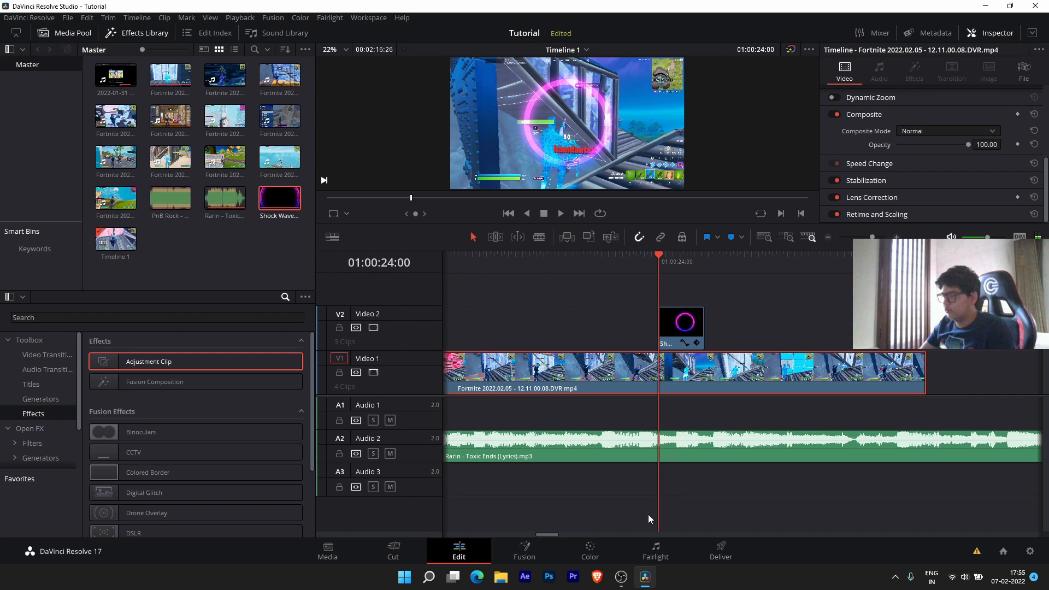
# - On the Color page, select the gameplay clip under the shockwave and add a parallel Layer Mixer node
pyautogui.click(608, 549)
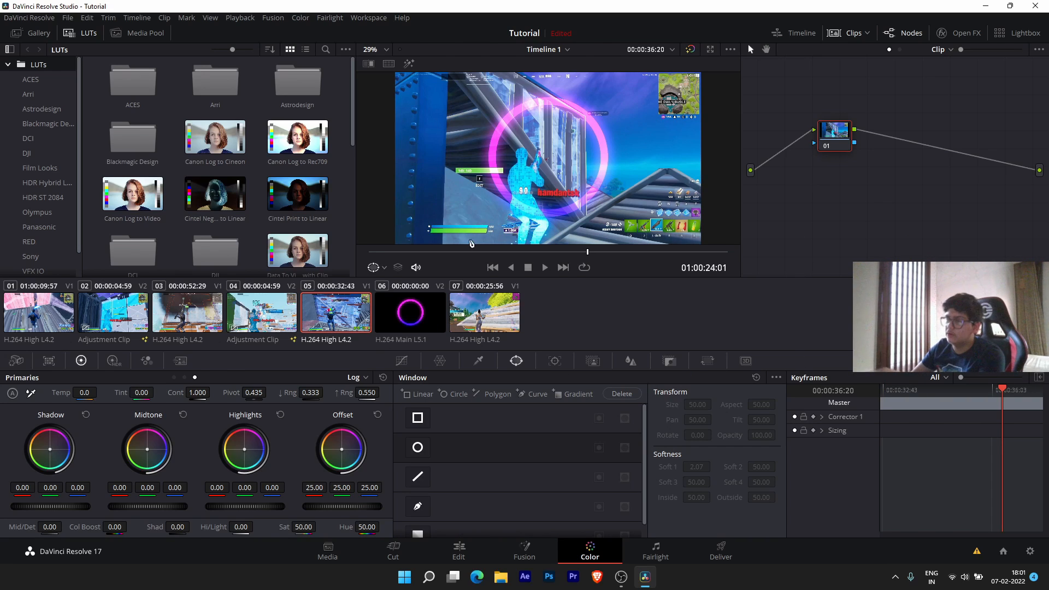
pyautogui.click(273, 321)
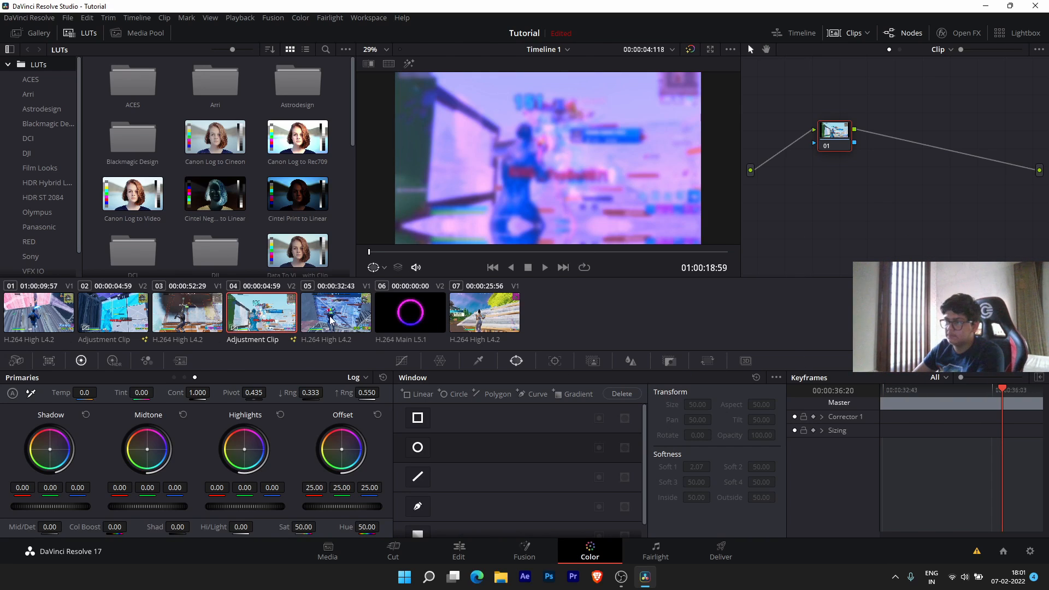
pyautogui.click(313, 331)
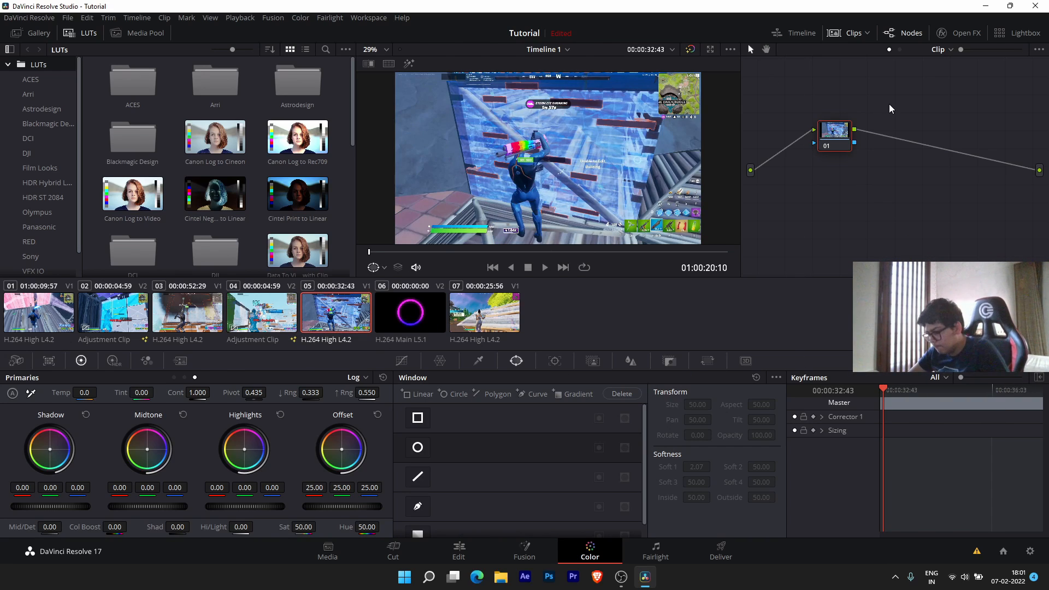
pyautogui.hotkey('alt', 'l')
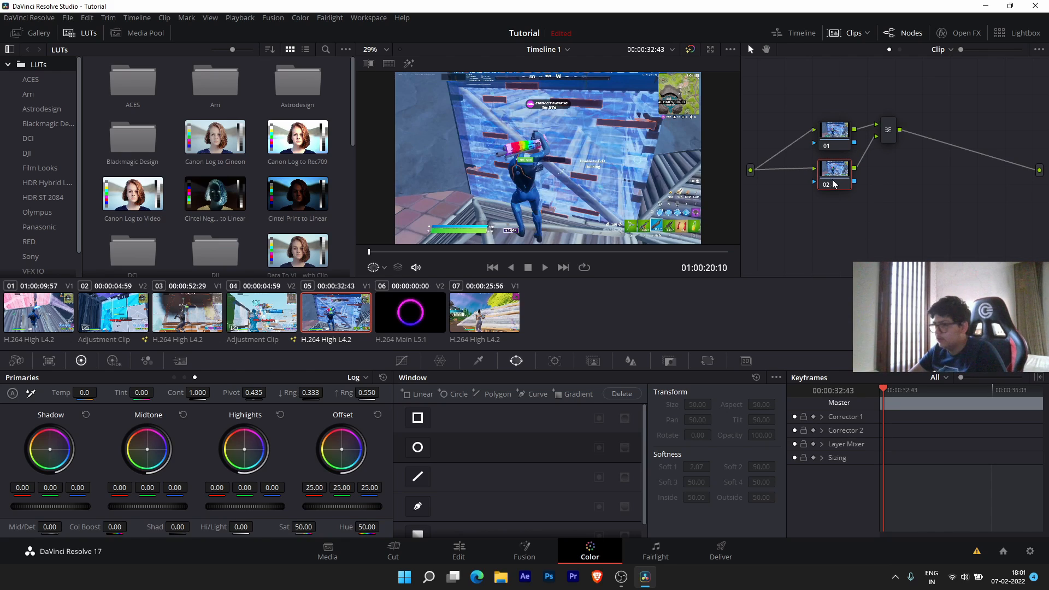
# - Set node 01 to saturation 0 with Monochrome RGB mixing, then add a circle window to node 02
pyautogui.click(829, 143)
pyautogui.click(840, 146)
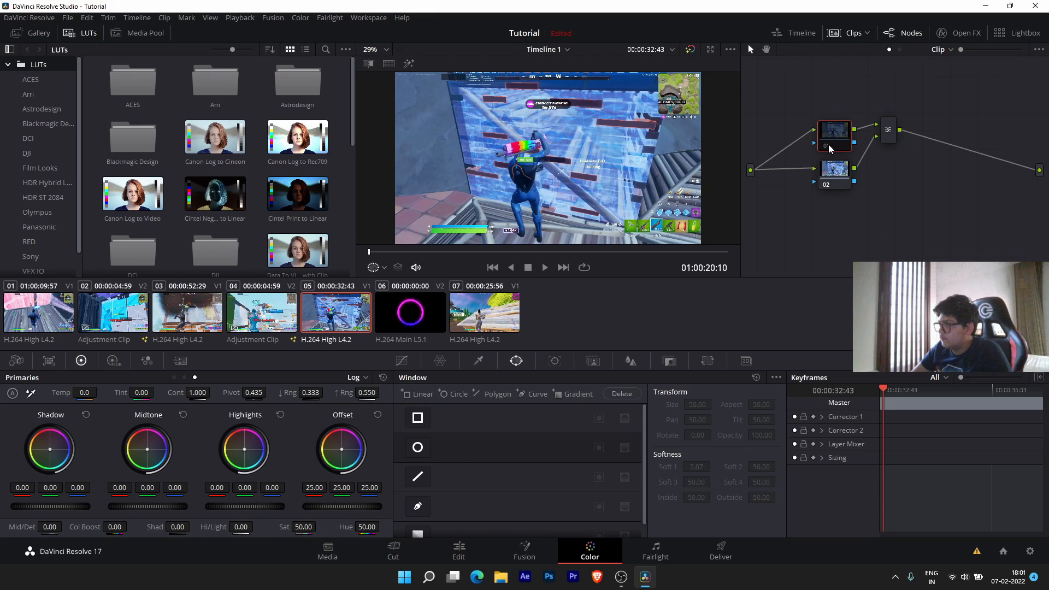
pyautogui.click(828, 147)
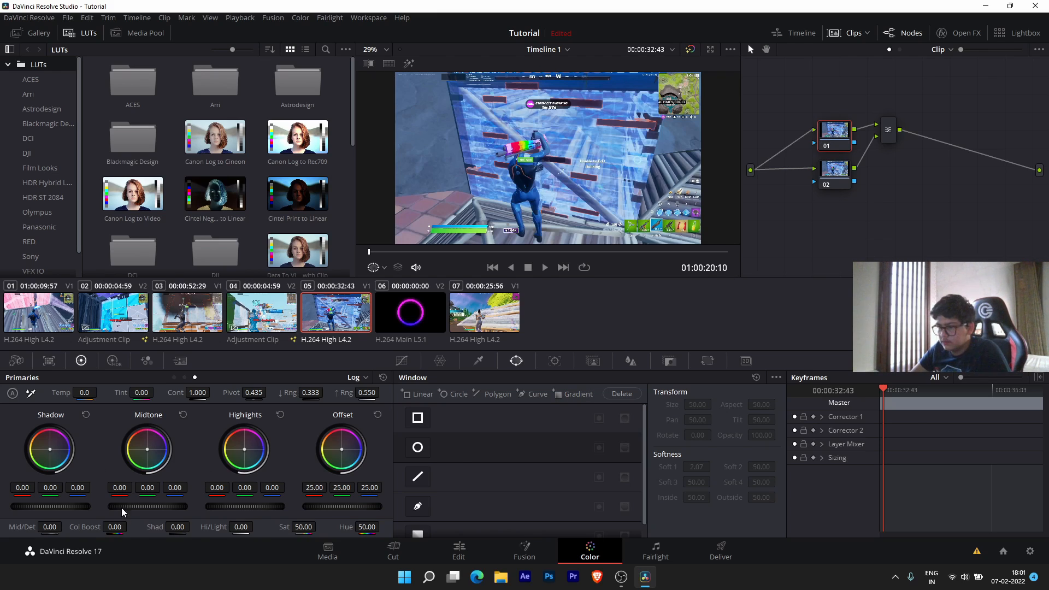
pyautogui.moveTo(306, 528); pyautogui.dragTo(252, 528)
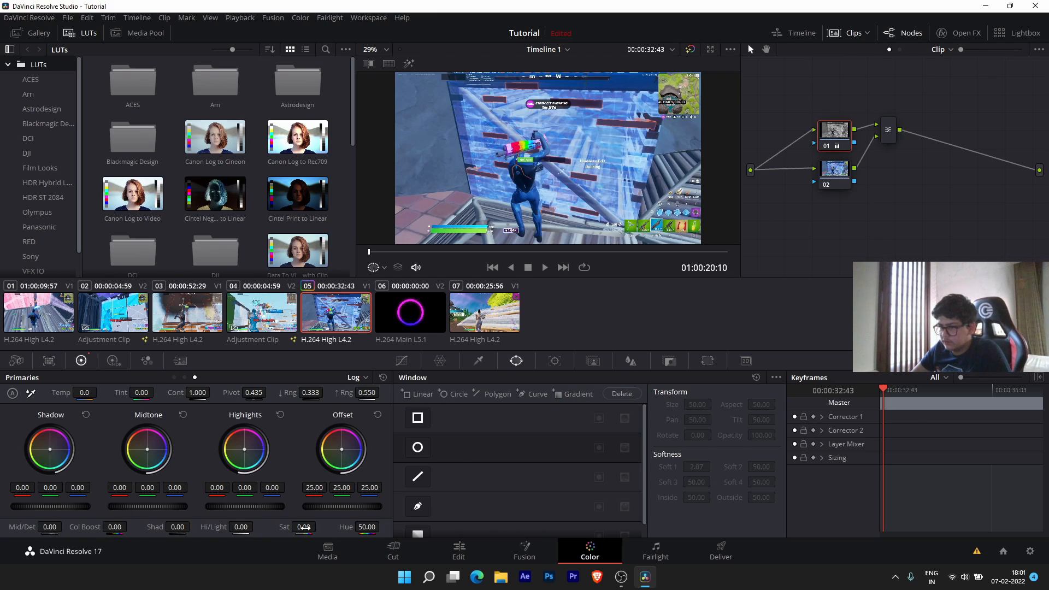
pyautogui.click(145, 361)
pyautogui.click(237, 527)
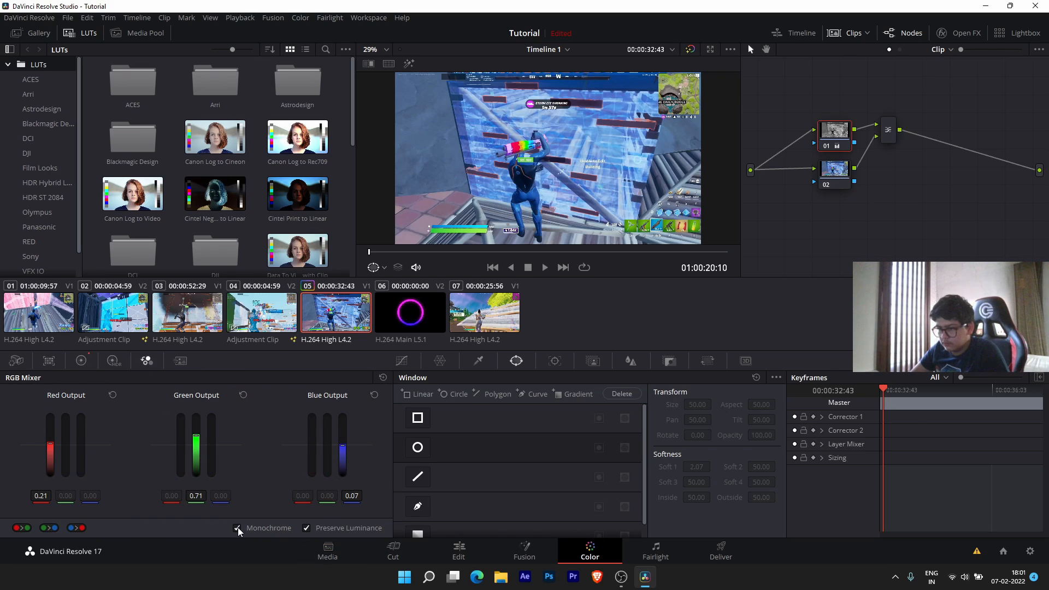
pyautogui.click(82, 362)
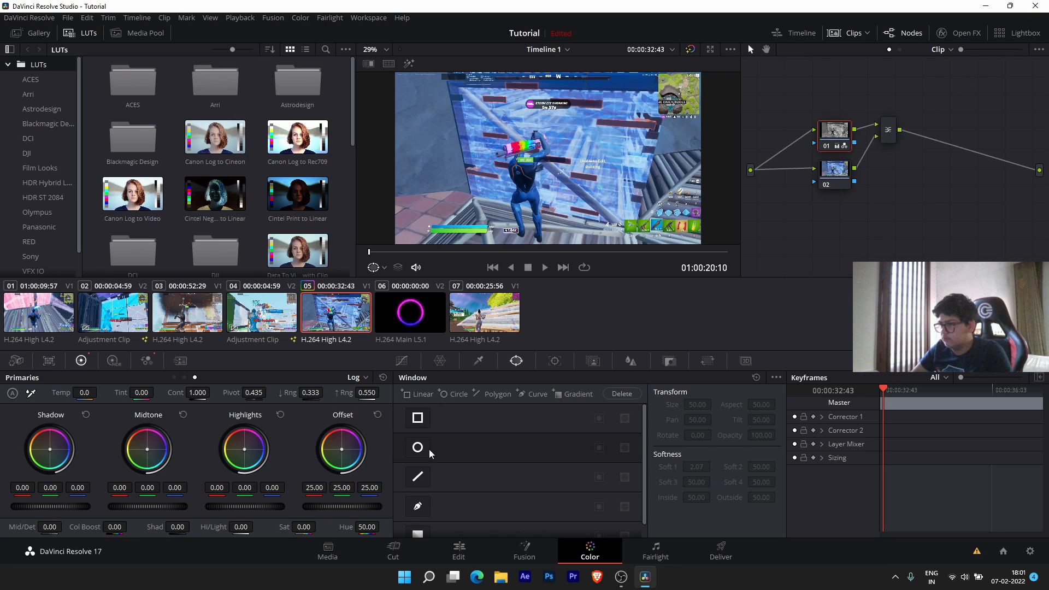
pyautogui.click(837, 172)
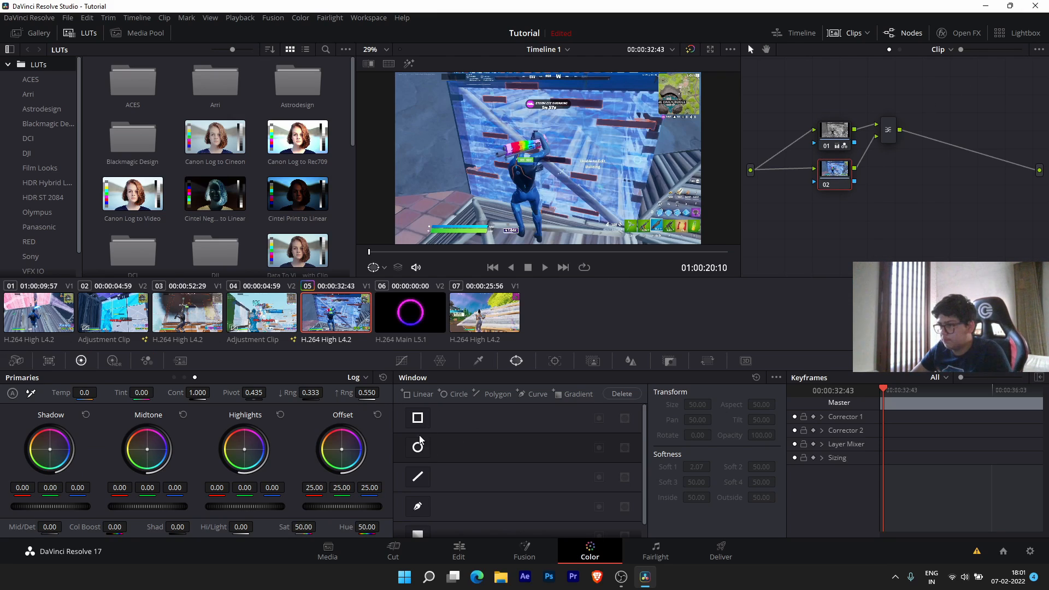
pyautogui.click(413, 453)
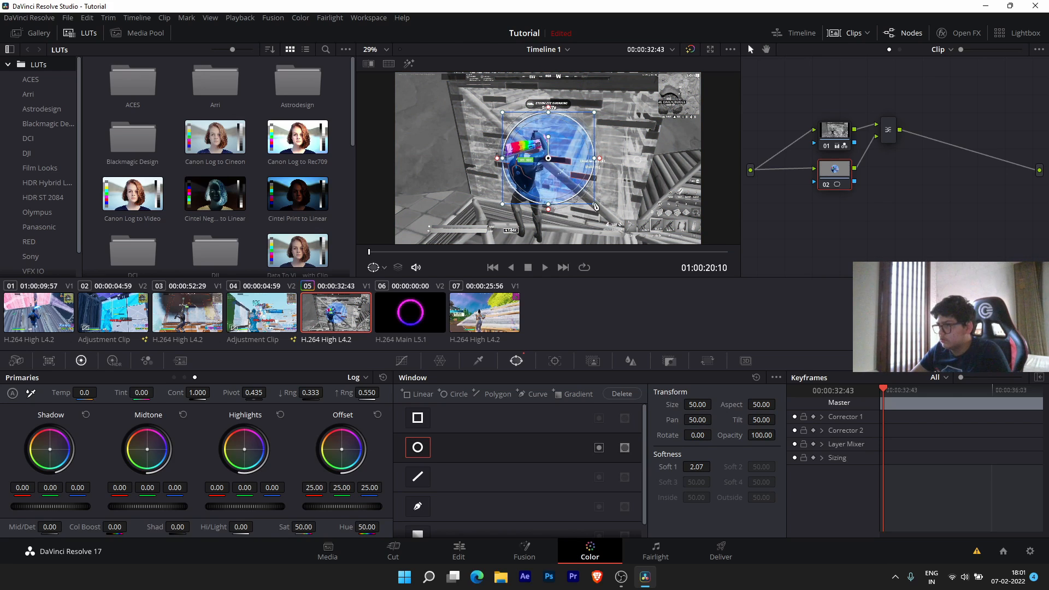
# - Keyframe the circle at the shockwave start, shrinking it to a tiny point with tighter softness
pyautogui.moveTo(595, 206); pyautogui.dragTo(598, 207)
pyautogui.moveTo(886, 388); pyautogui.dragTo(1005, 392)
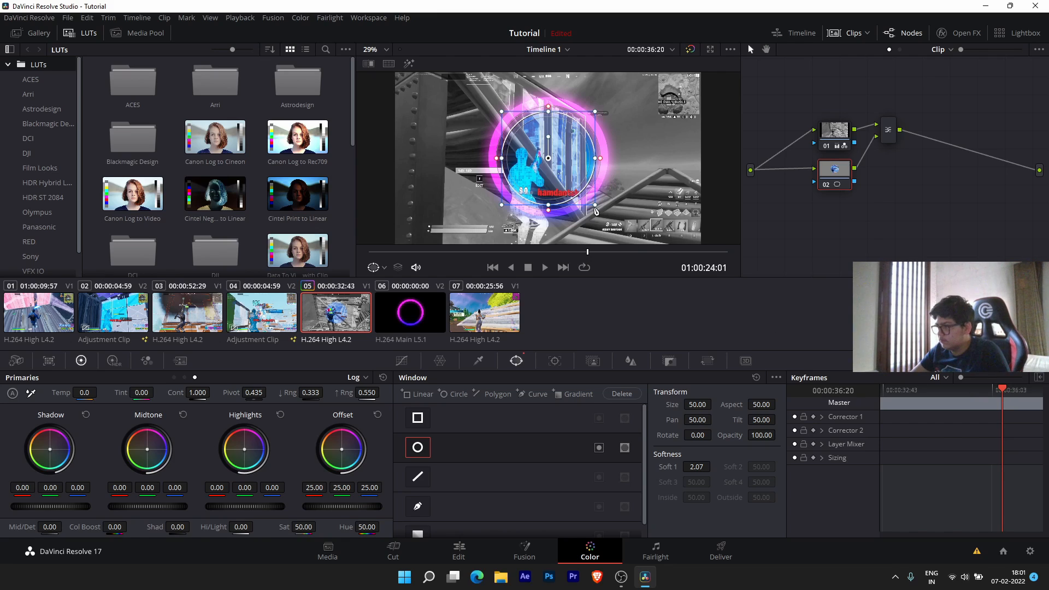
pyautogui.click(814, 417)
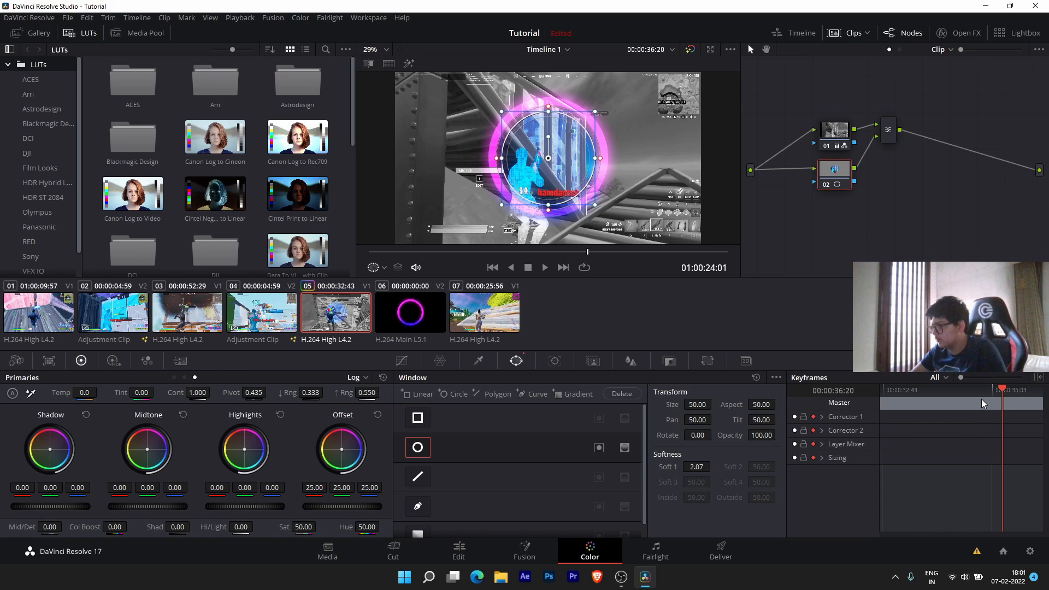
pyautogui.click(998, 393)
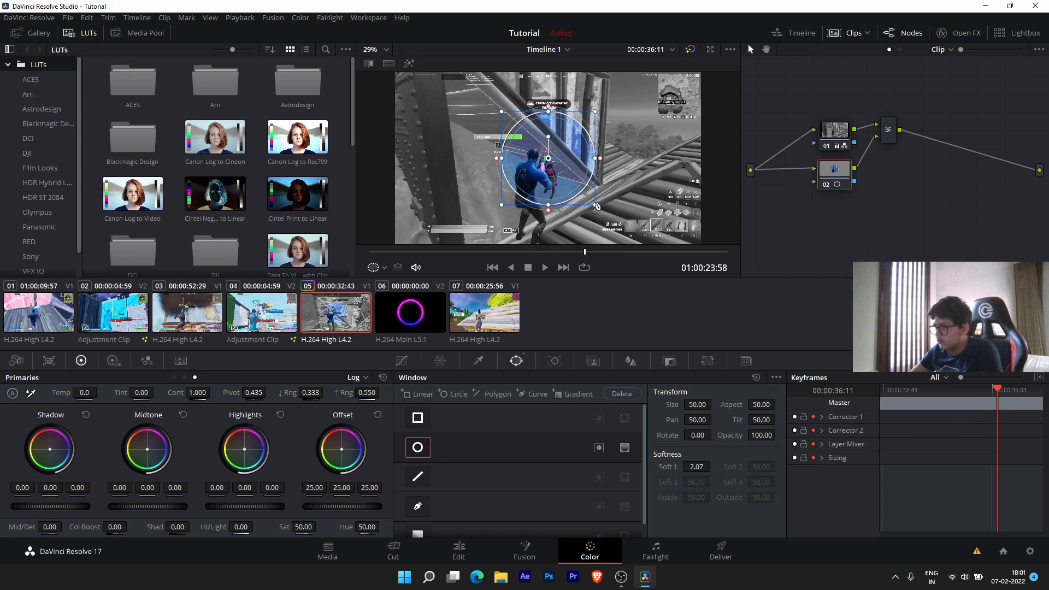
pyautogui.moveTo(596, 206); pyautogui.dragTo(548, 162)
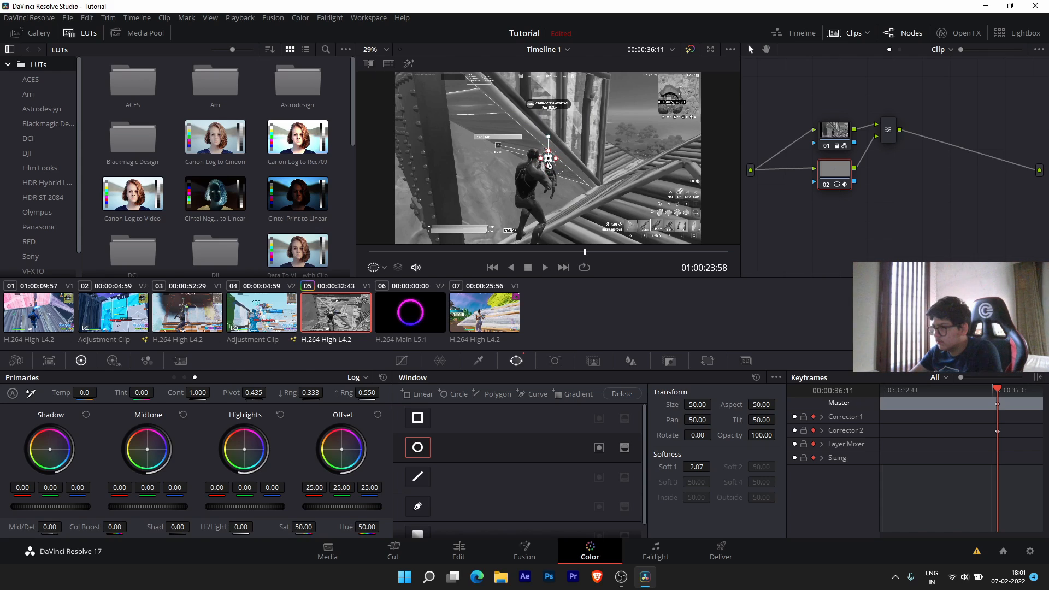
pyautogui.press('Right')
pyautogui.press('Right')
pyautogui.press('Right')
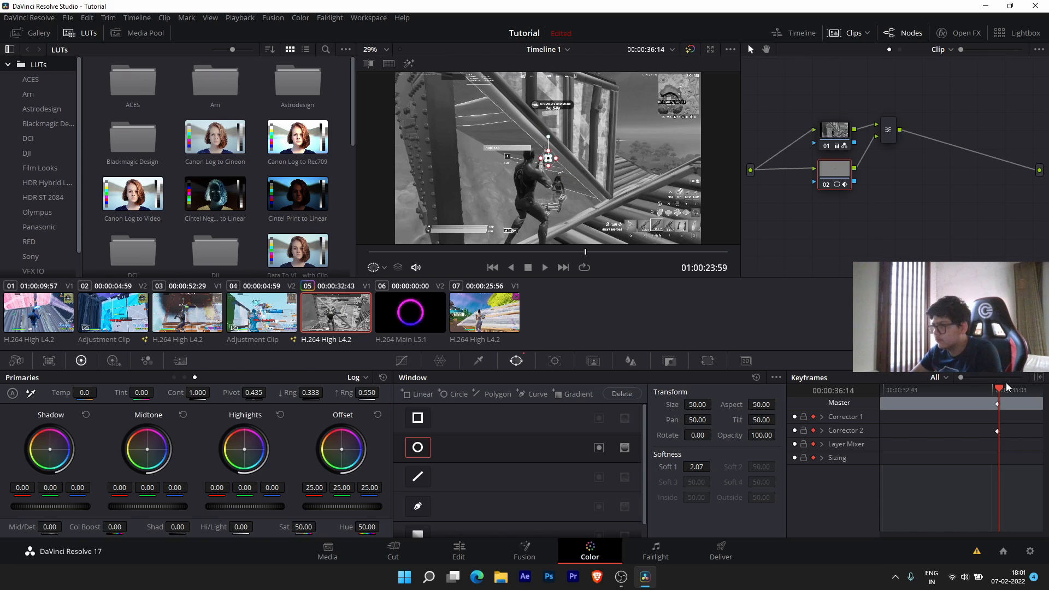
pyautogui.press('Right')
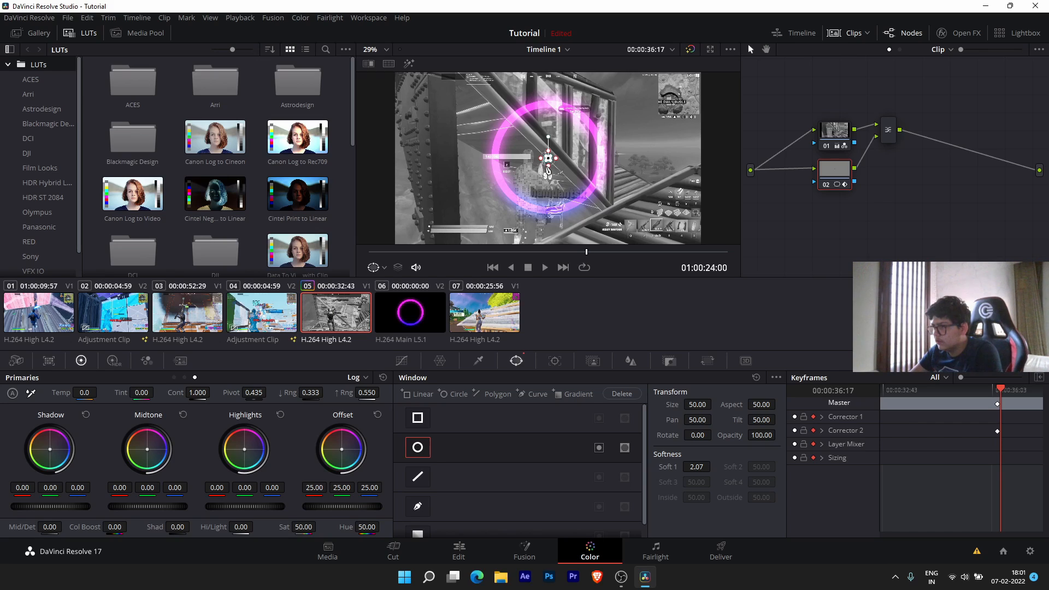
pyautogui.moveTo(547, 170); pyautogui.dragTo(617, 182)
# - Enlarge the circle over the next frames to follow the shockwave ring
pyautogui.press('Right')
pyautogui.press('Right')
pyautogui.press('Right')
pyautogui.press('Right')
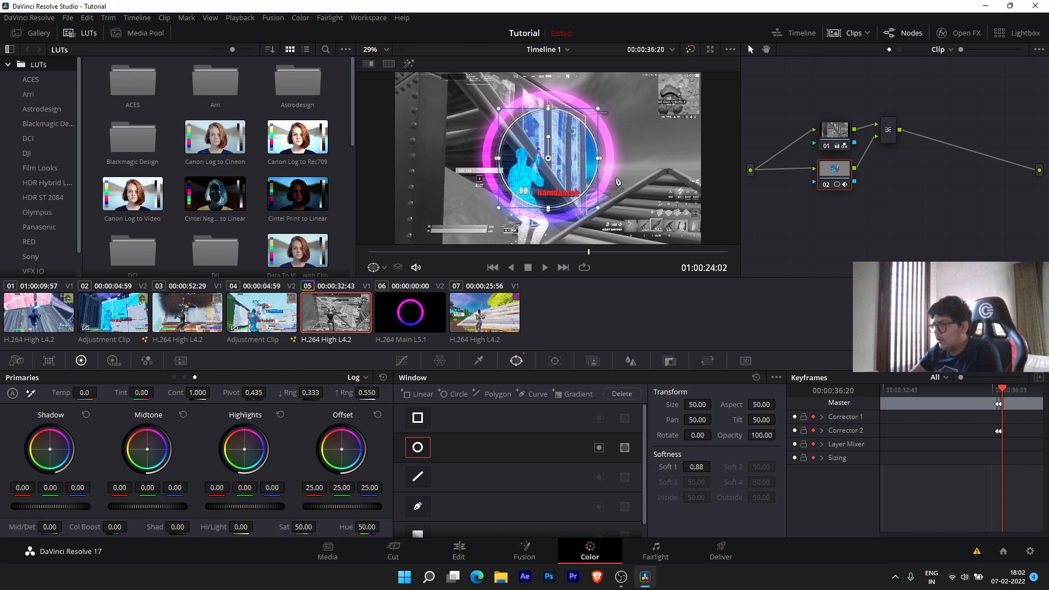
pyautogui.moveTo(601, 211); pyautogui.dragTo(632, 241)
pyautogui.press('Right')
pyautogui.press('Right')
pyautogui.press('Right')
pyautogui.press('Right')
pyautogui.press('Right')
pyautogui.press('Right')
pyautogui.press('Right')
pyautogui.press('Right')
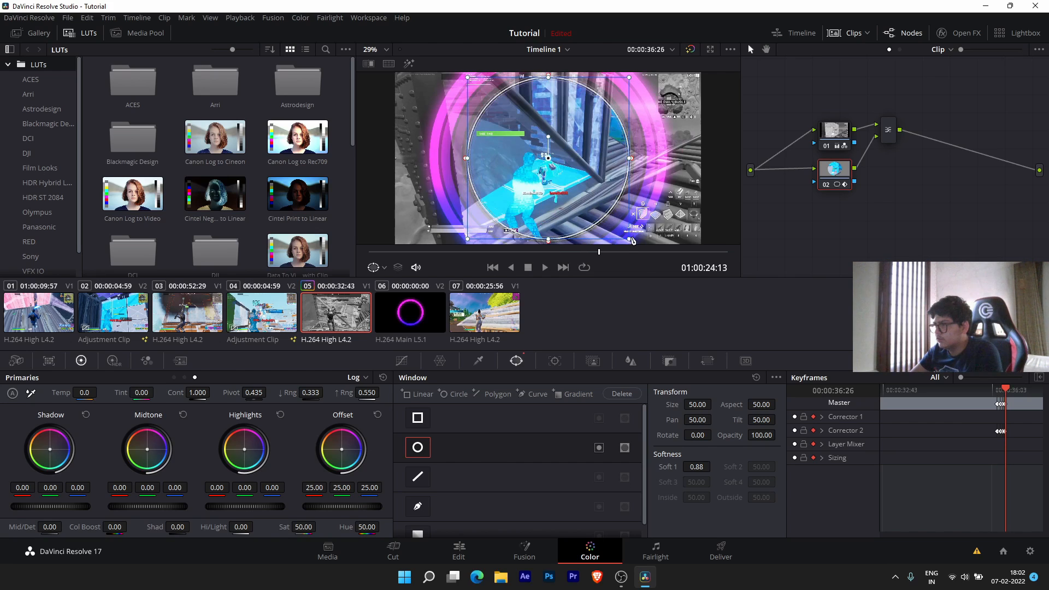
pyautogui.moveTo(660, 251); pyautogui.dragTo(674, 218)
pyautogui.scroll(-4, 673, 218)
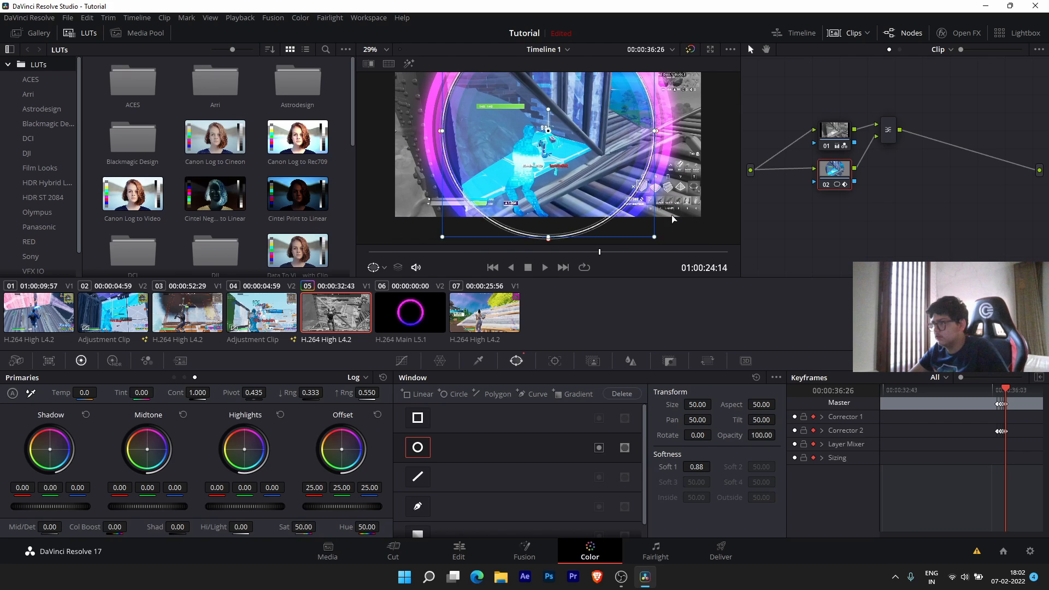
pyautogui.scroll(2, 673, 219)
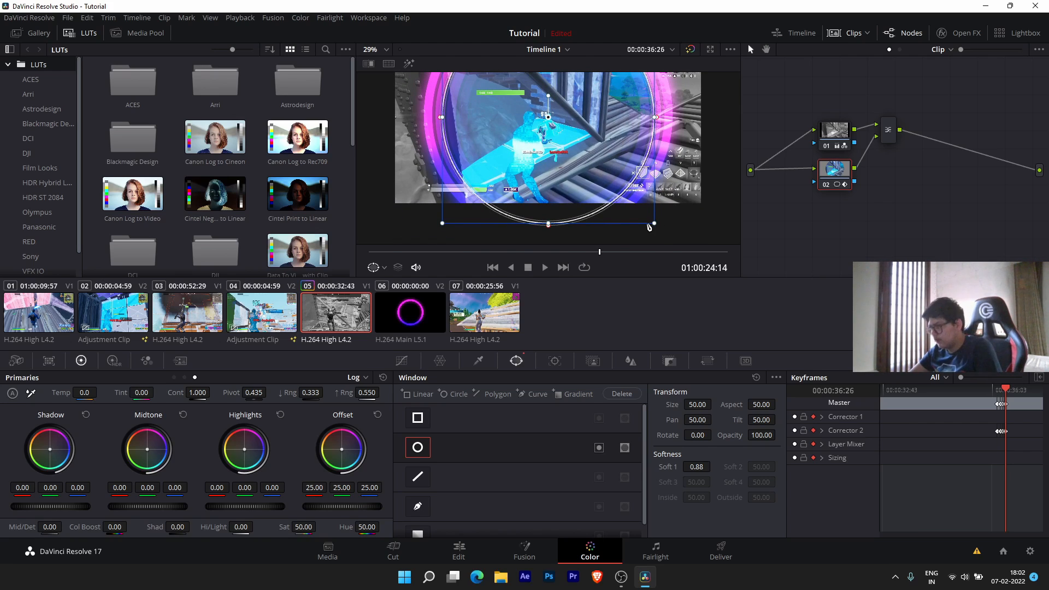
# - Grow and widen the circle past the frame edges, then play back the expanding colour reveal
pyautogui.press('Right')
pyautogui.press('Right')
pyautogui.press('Right')
pyautogui.press('Right')
pyautogui.press('Right')
pyautogui.moveTo(656, 228); pyautogui.dragTo(741, 280)
pyautogui.press('Right')
pyautogui.press('Right')
pyautogui.press('Right')
pyautogui.press('Right')
pyautogui.press('Right')
pyautogui.press('Right')
pyautogui.press('Right')
pyautogui.press('Right')
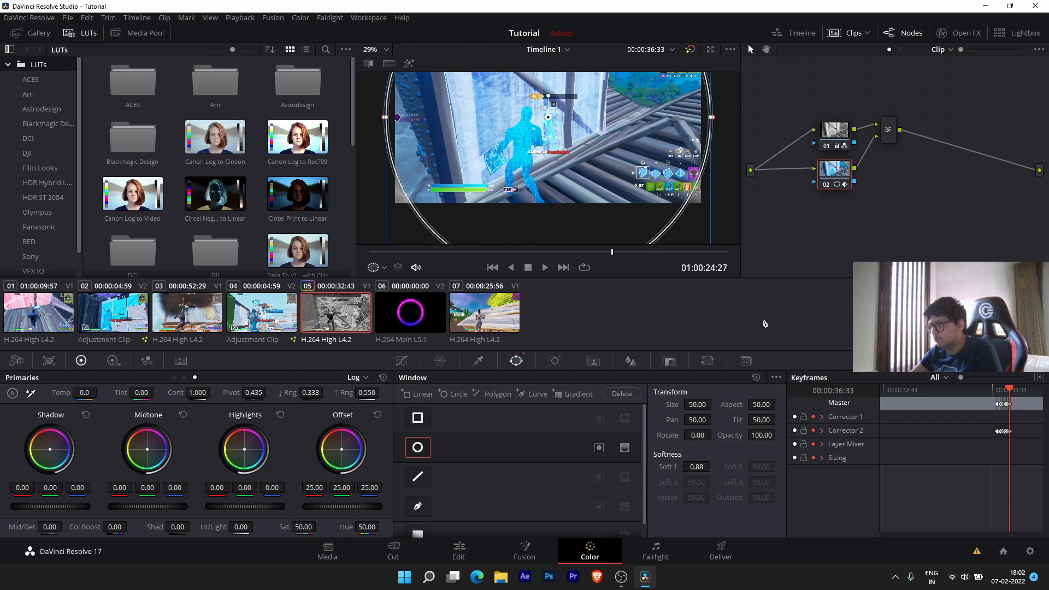
pyautogui.moveTo(709, 117); pyautogui.dragTo(739, 117)
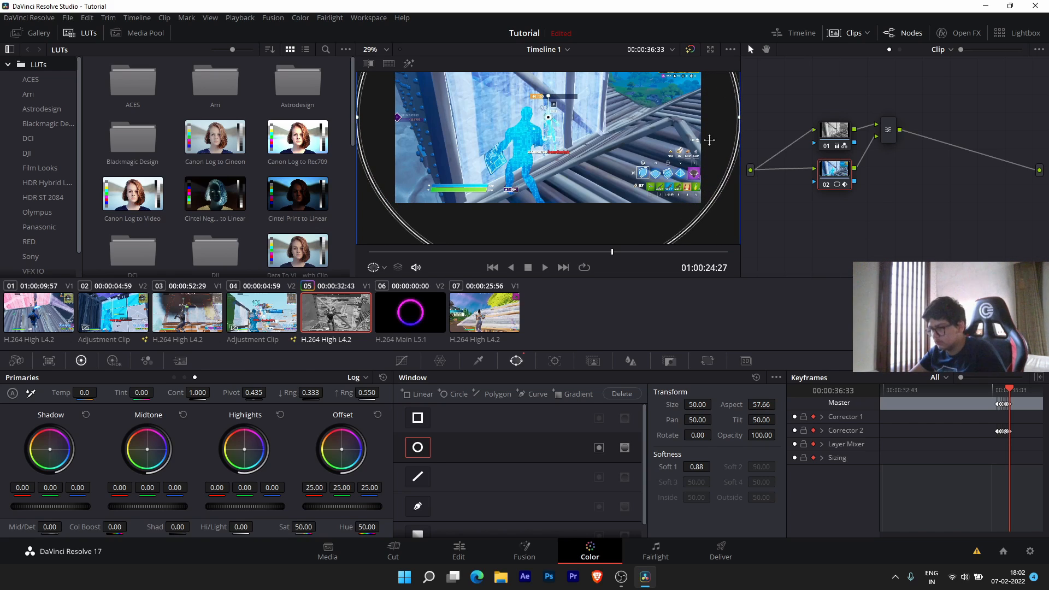
pyautogui.scroll(3, 711, 143)
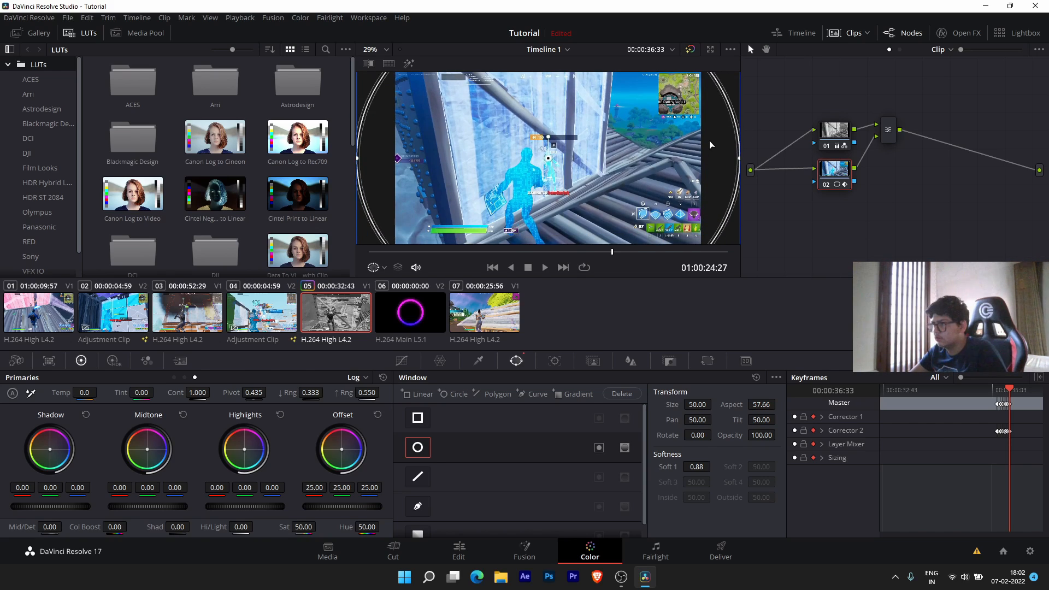
pyautogui.moveTo(1009, 389); pyautogui.dragTo(973, 393)
pyautogui.press('space')
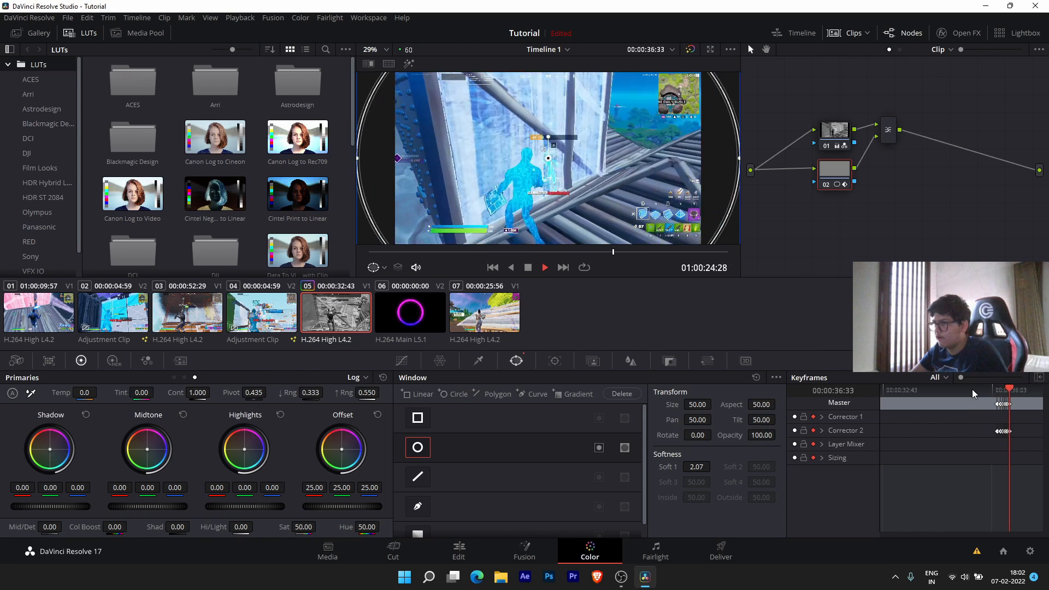
pyautogui.press('space')
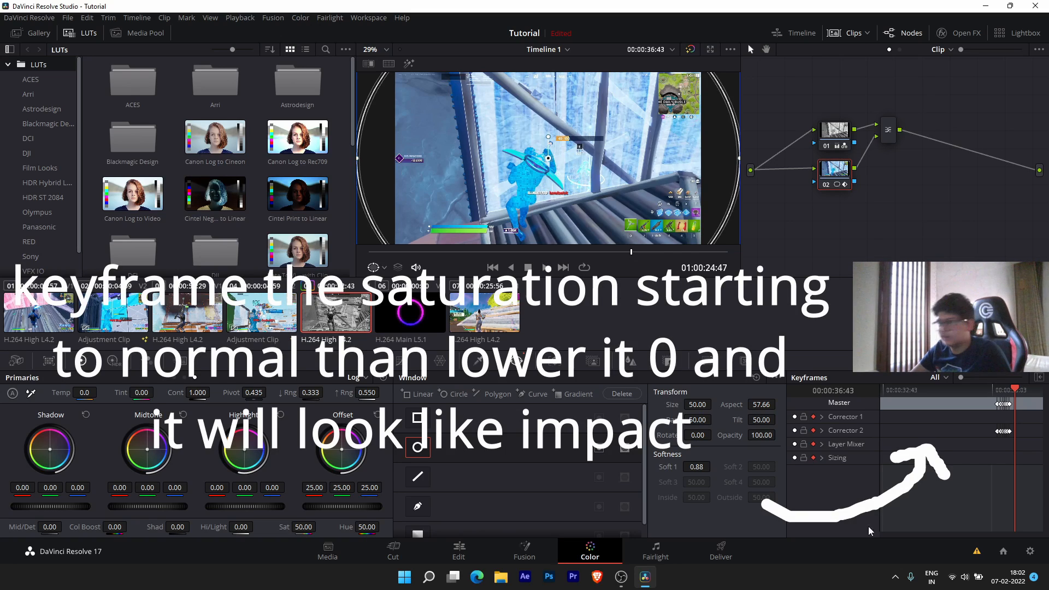
# - Switch to the Edit page to see the Shock Wave 3 overlay above the graded Fortnite clip
pyautogui.click(479, 549)
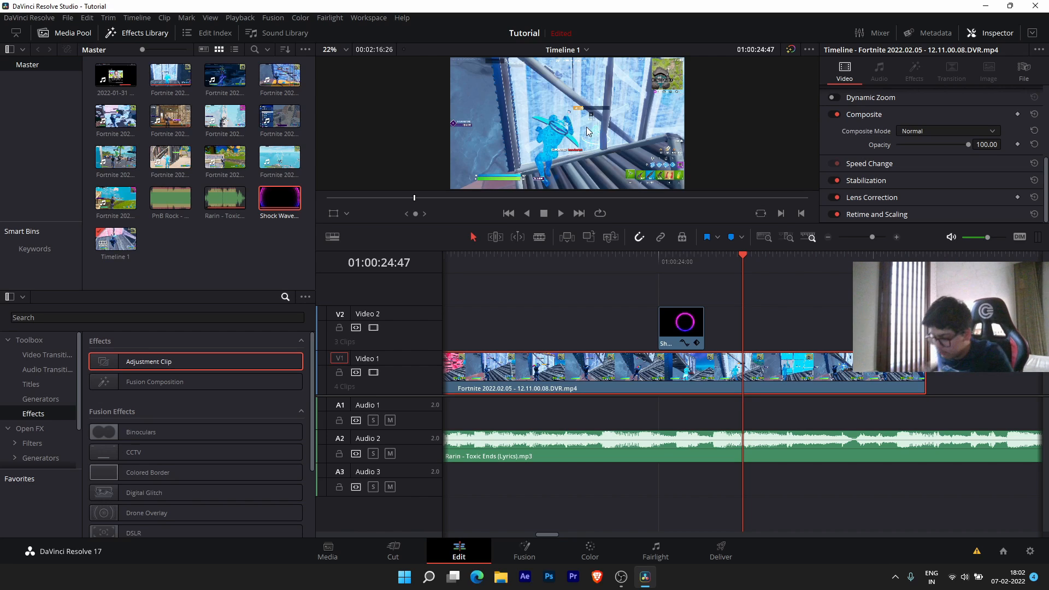
# - Place the playhead at 01:00:24:00 on the shockwave and switch to the Deliver page
pyautogui.scroll(-3, 691, 271)
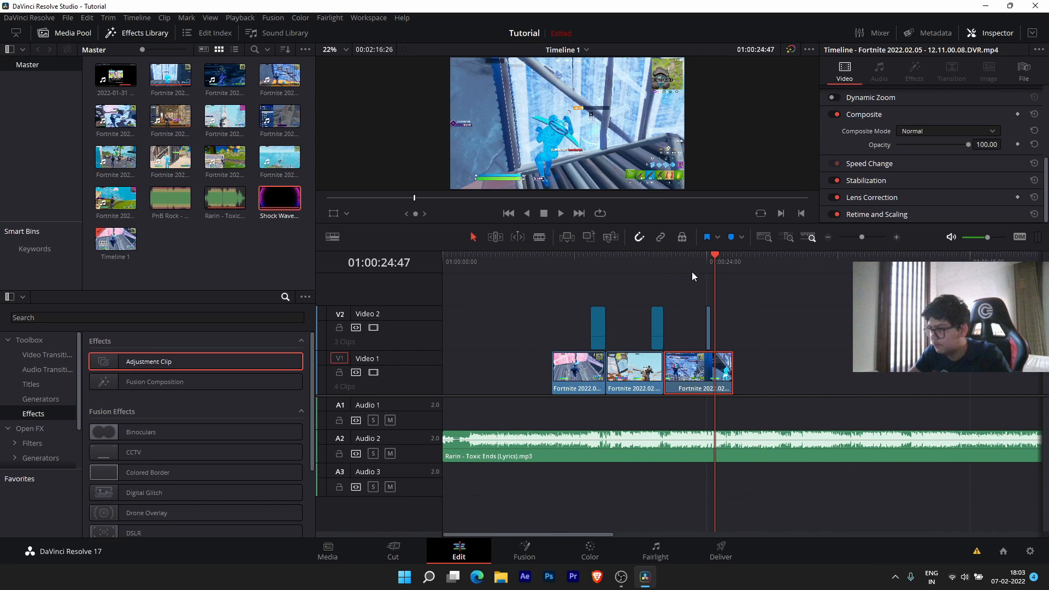
pyautogui.click(664, 270)
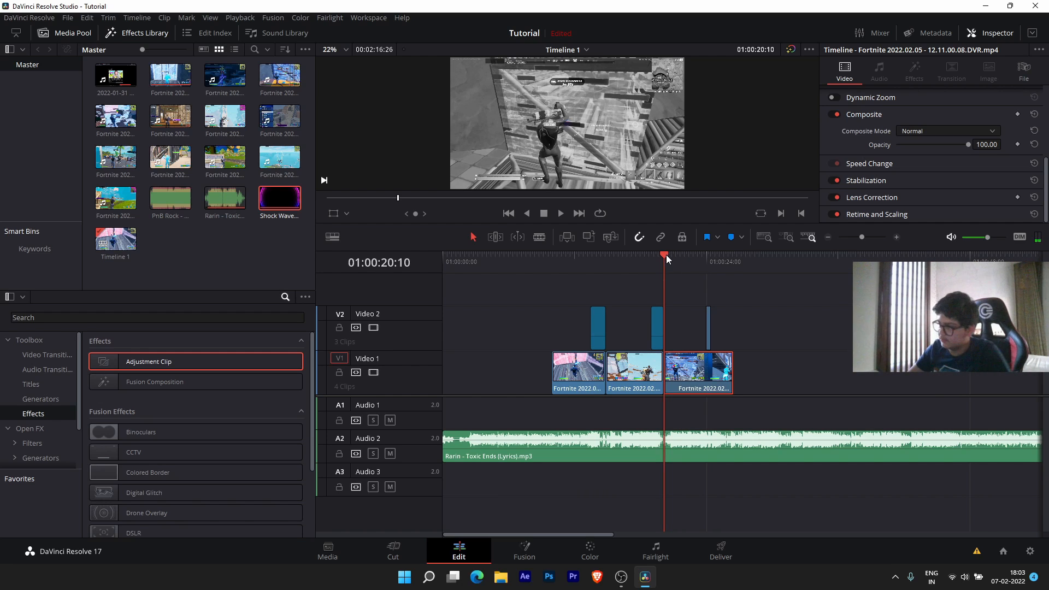
pyautogui.moveTo(667, 255); pyautogui.dragTo(703, 259)
pyautogui.scroll(5, 713, 292)
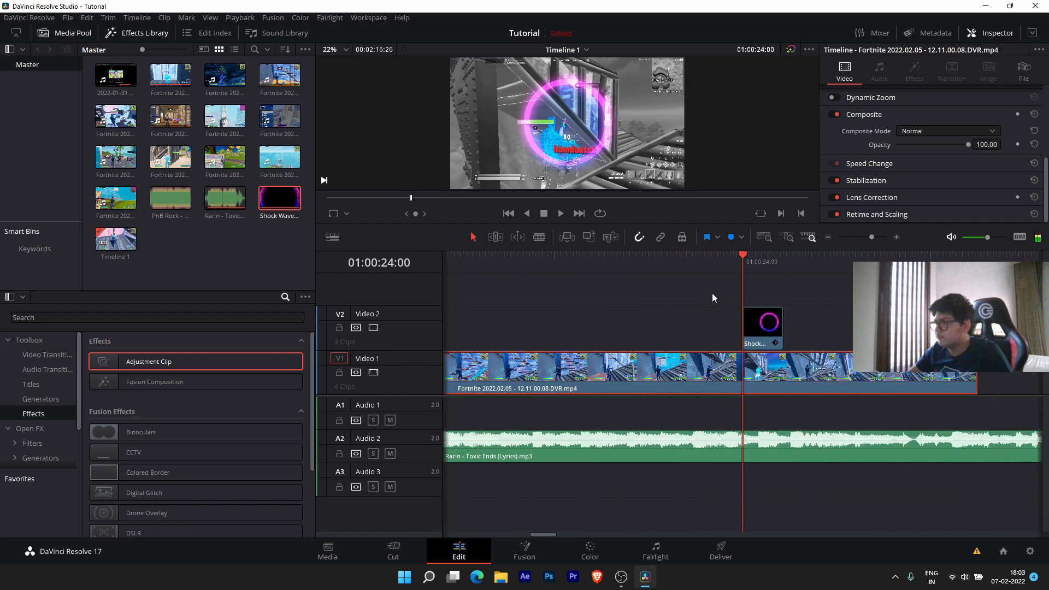
pyautogui.scroll(-3, 713, 293)
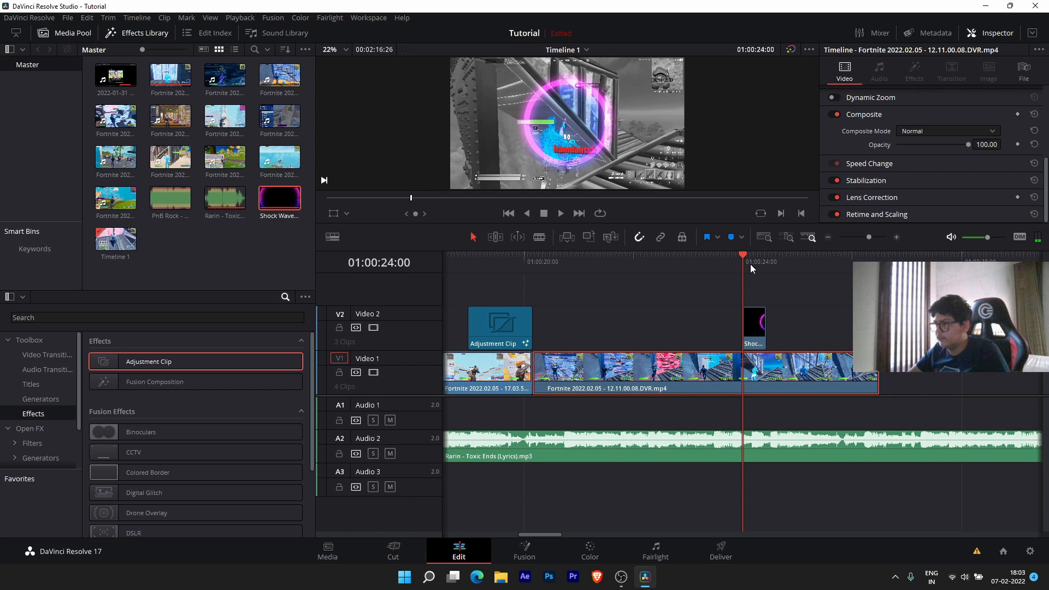
pyautogui.click(705, 560)
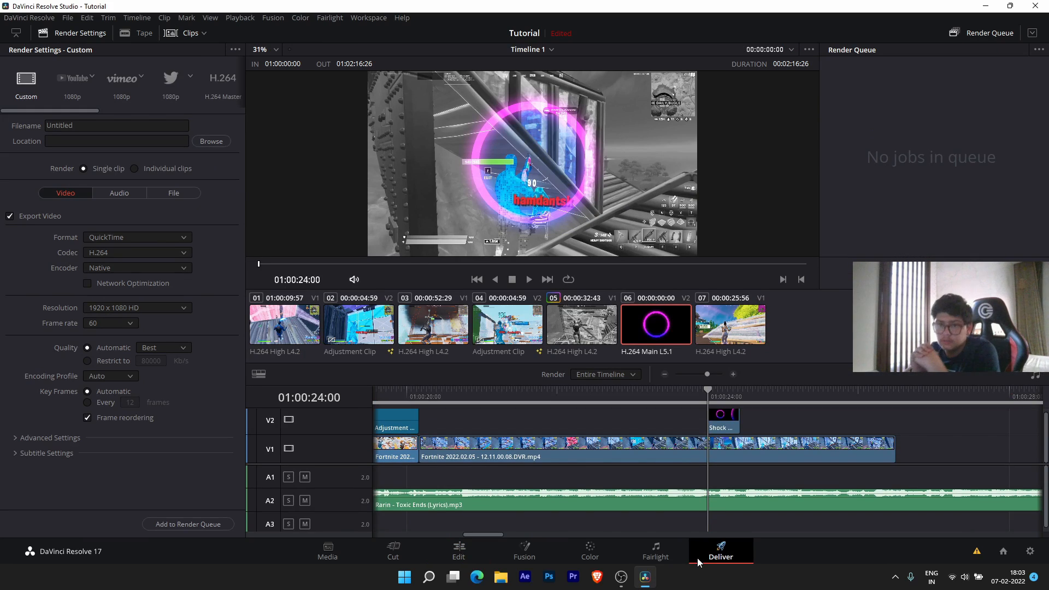
# - Choose the NVIDIA encoder and apply the YouTube 1080p render preset
pyautogui.scroll(-4, 717, 455)
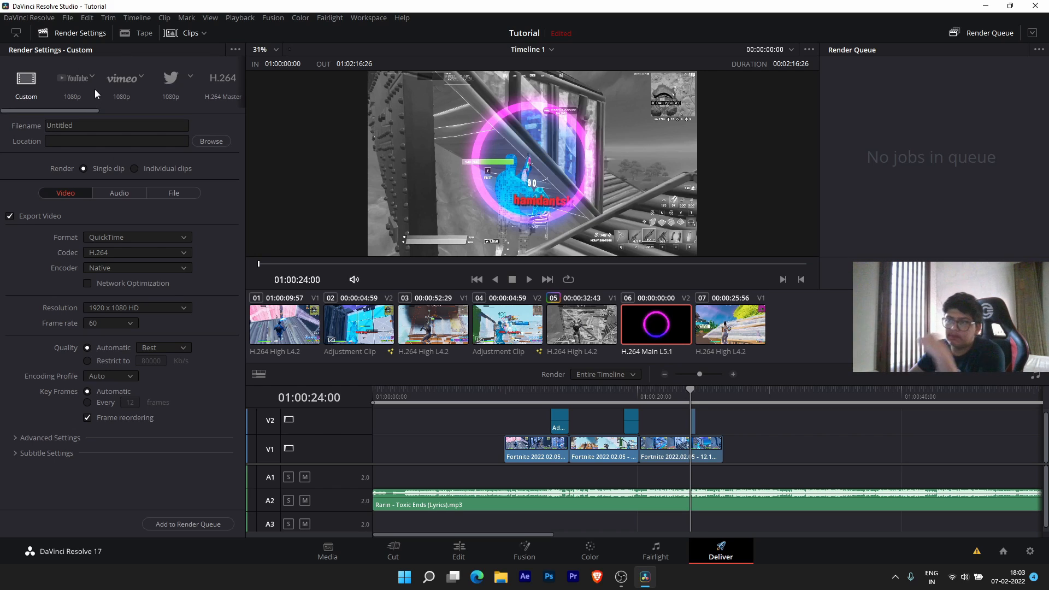
pyautogui.click(122, 268)
pyautogui.click(117, 291)
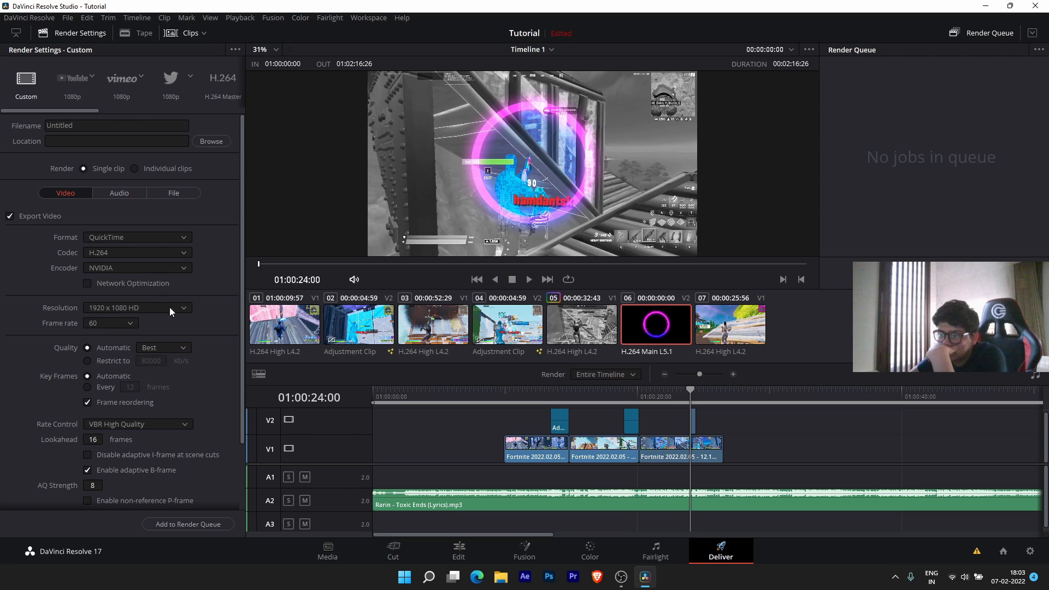
pyautogui.scroll(-3, 170, 317)
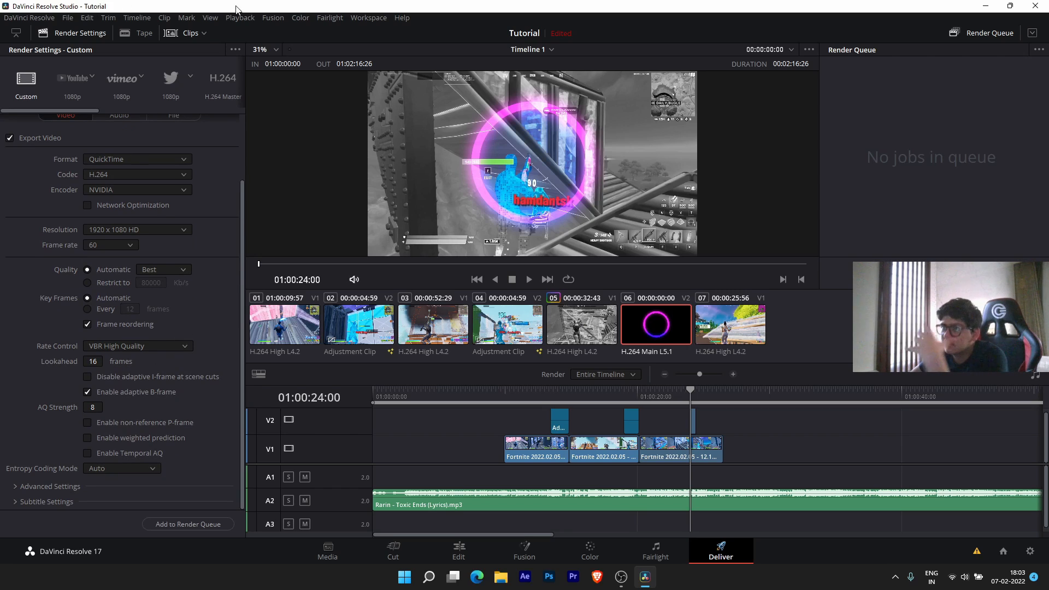
pyautogui.click(82, 88)
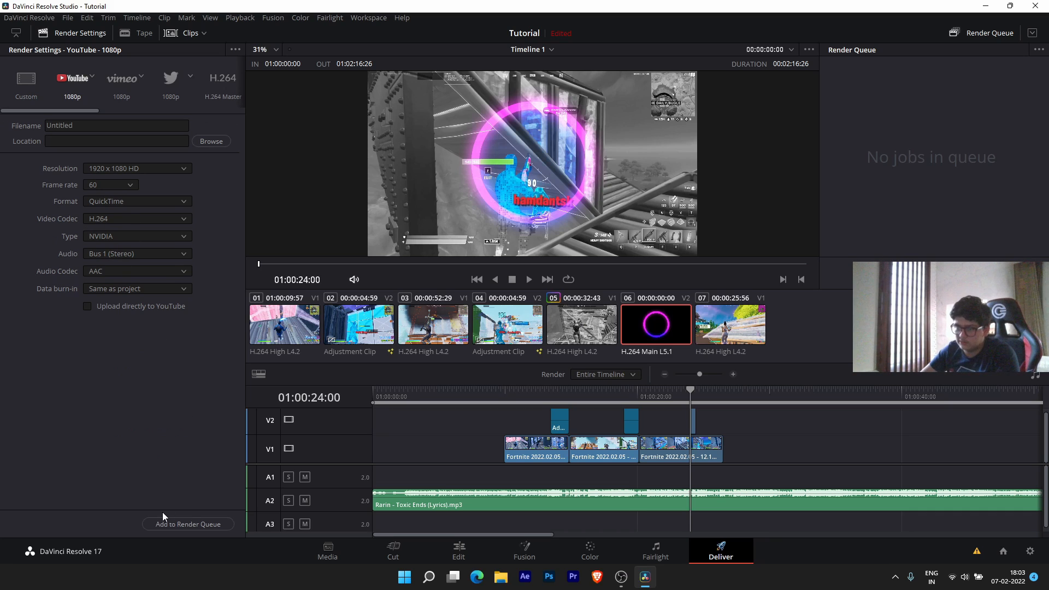
# - Rename the render file from Untitled to 'Tutorial' and save it to D:\Davinci Resolve Exports
pyautogui.click(98, 126)
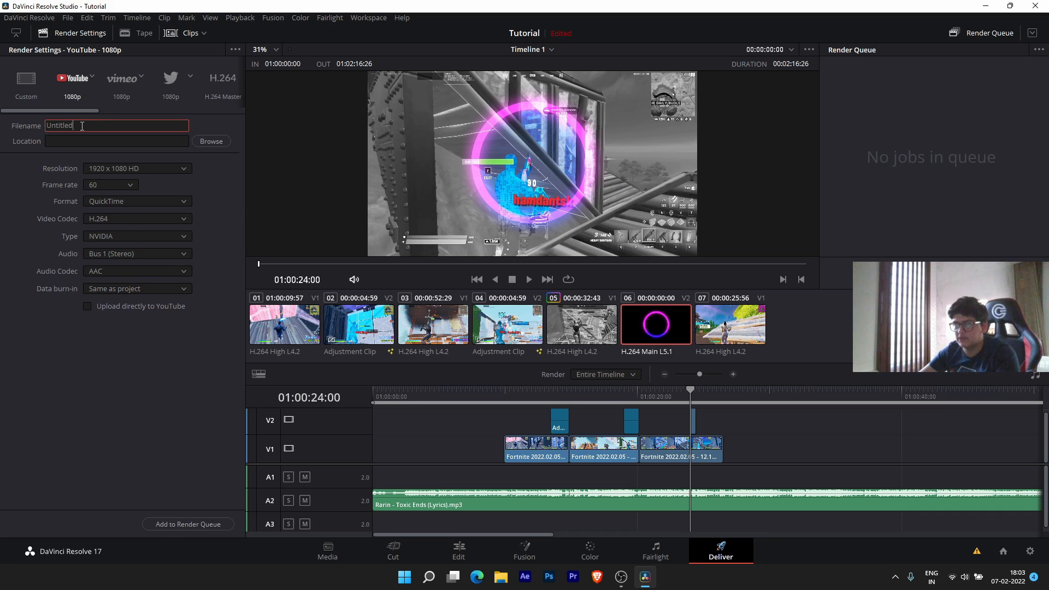
pyautogui.press('BackSpace')
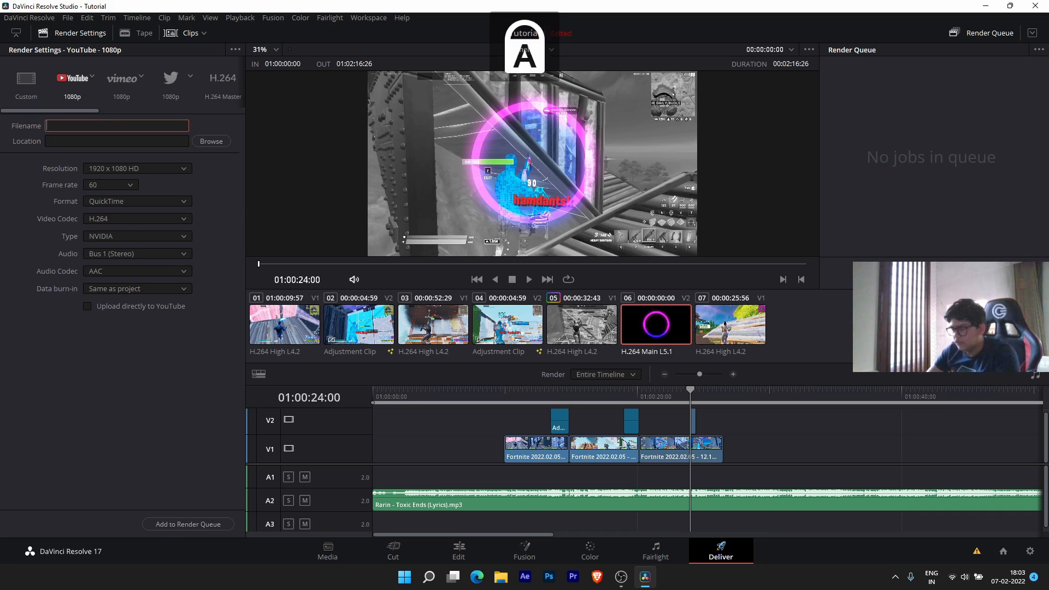
pyautogui.write('T')
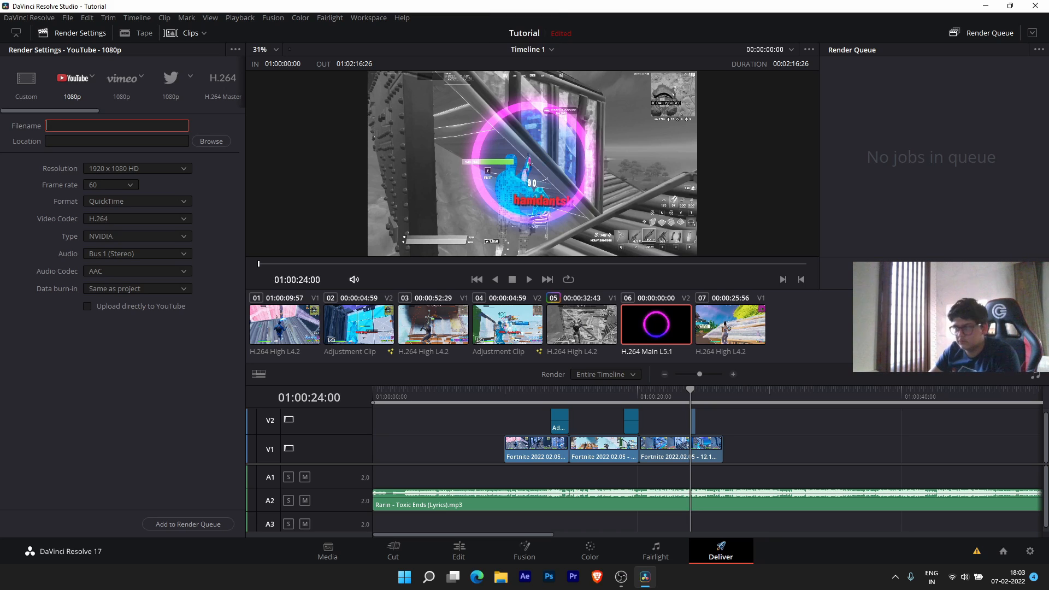
pyautogui.write('utorial')
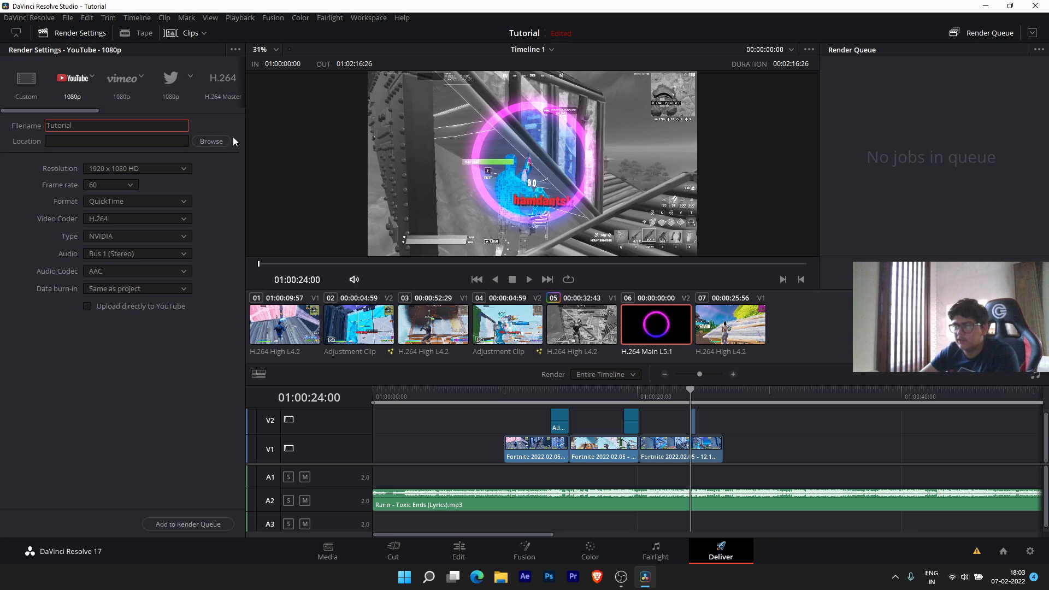
pyautogui.click(211, 141)
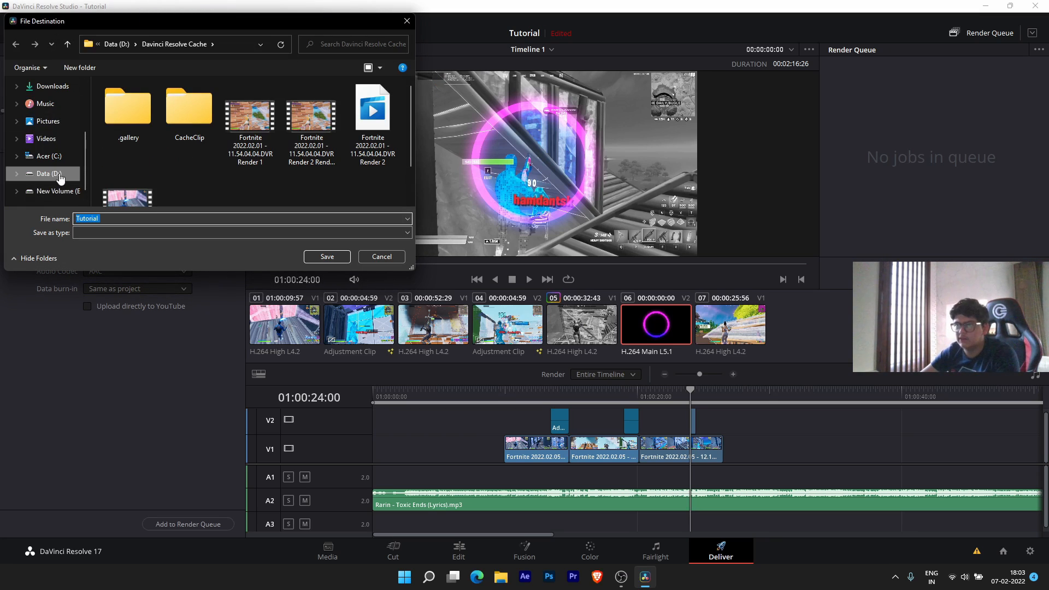
pyautogui.click(121, 44)
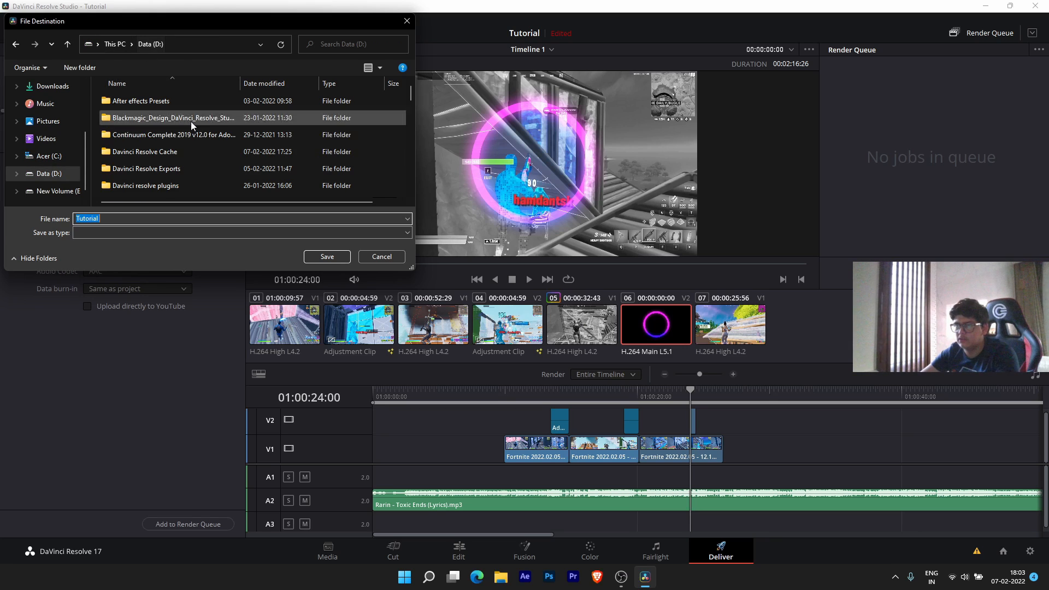
pyautogui.doubleClick(175, 173)
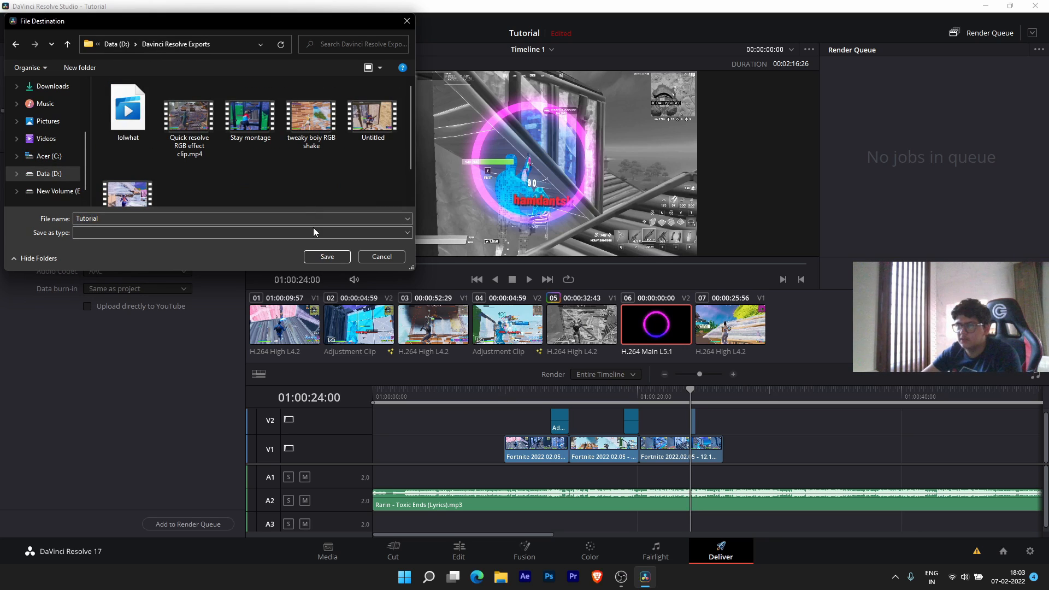
pyautogui.click(327, 256)
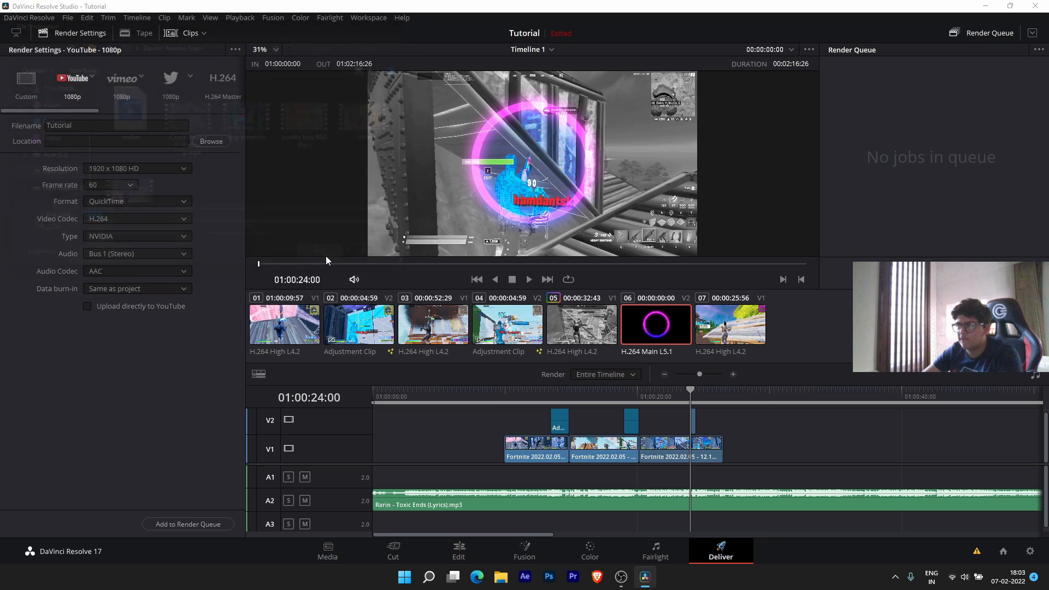
# - Queue the Tutorial render job, delete Job 1 from the queue, and return to the Edit page
pyautogui.click(182, 527)
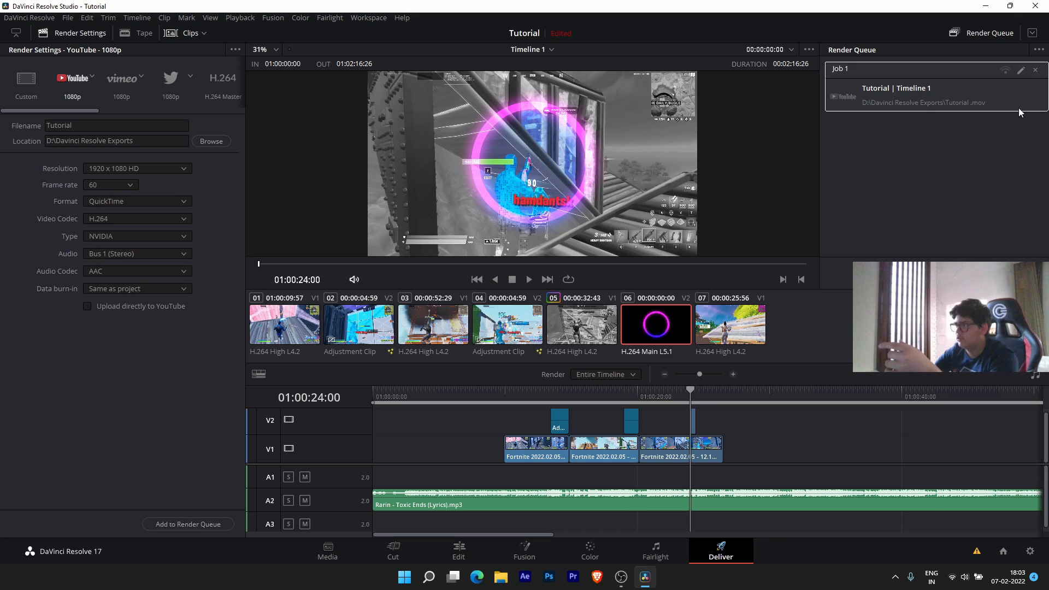
pyautogui.click(1036, 70)
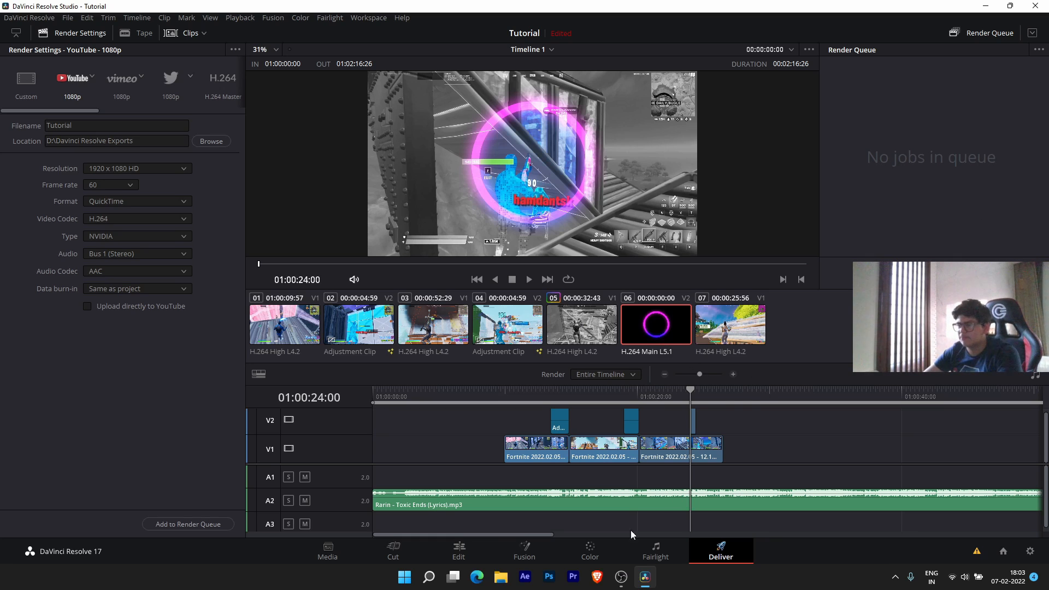
pyautogui.click(460, 549)
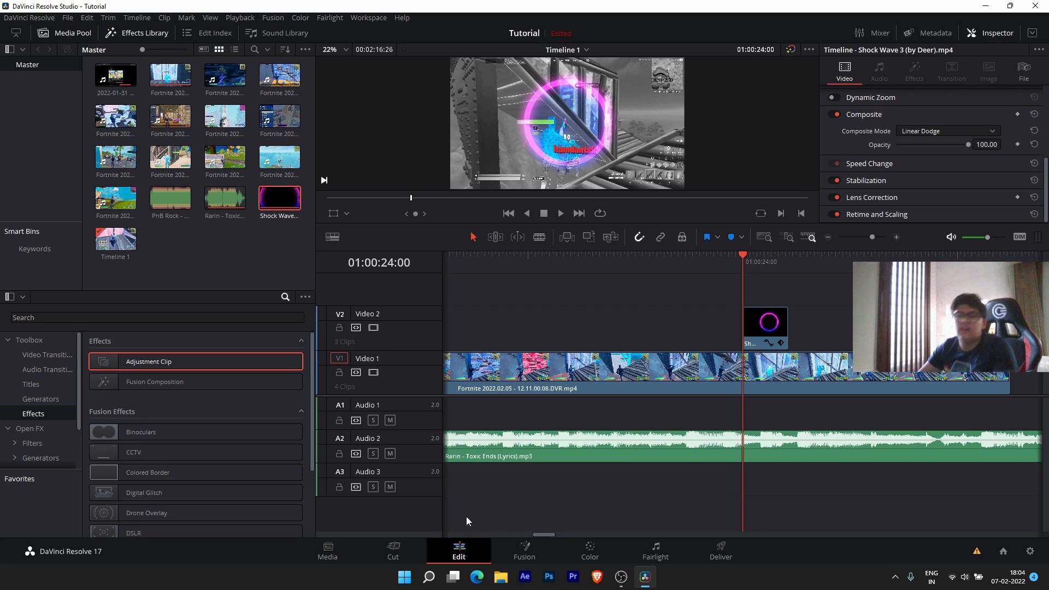
# - Move the playhead to 01:00:16:48 on the 17.03.55.02 clip and open it in Fusion
pyautogui.scroll(-5, 606, 347)
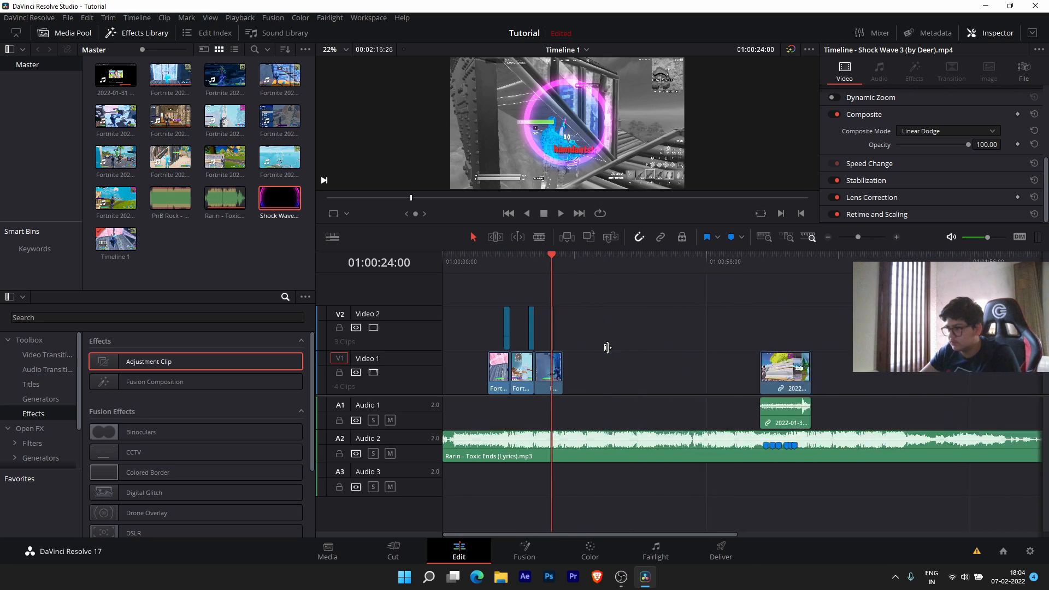
pyautogui.scroll(5, 607, 348)
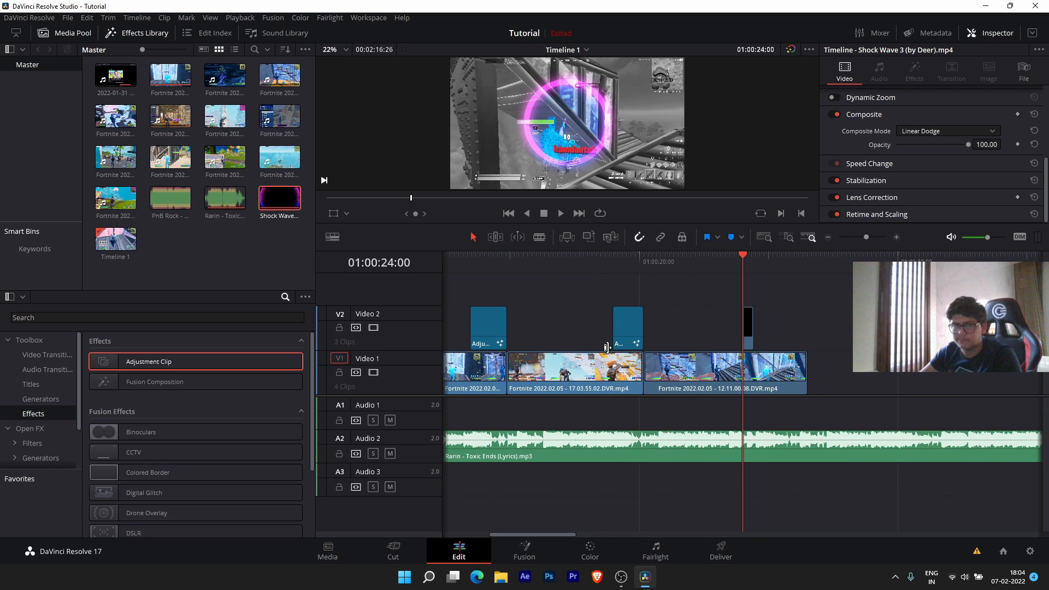
pyautogui.scroll(-3, 727, 306)
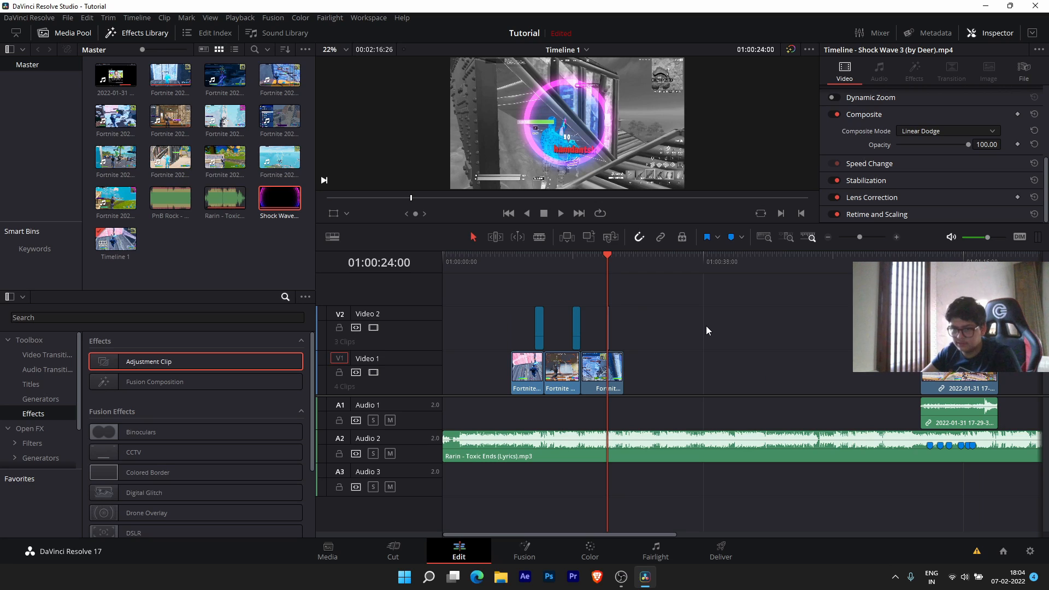
pyautogui.scroll(3, 704, 326)
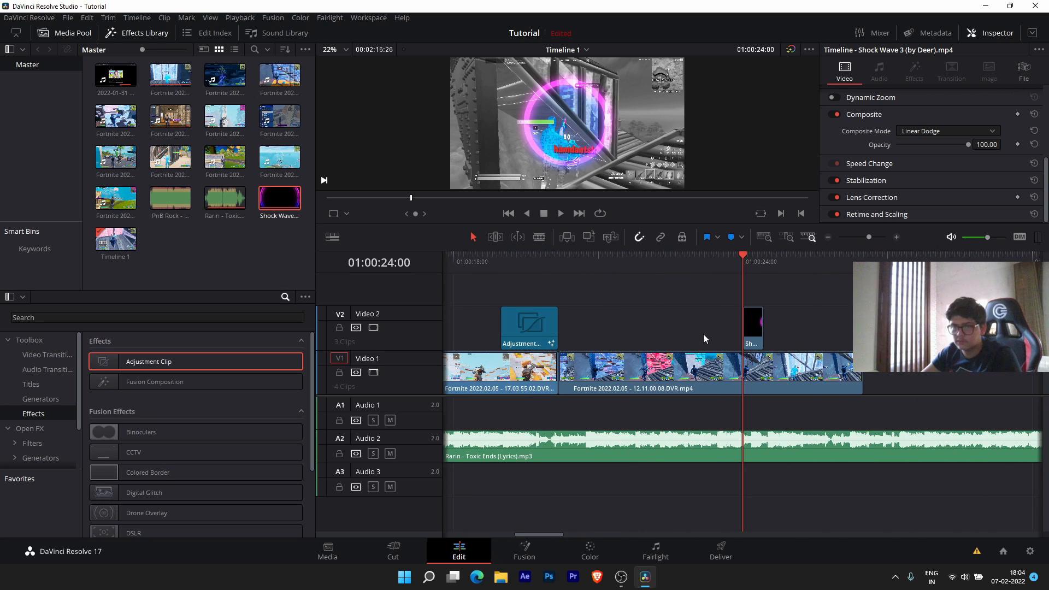
pyautogui.moveTo(711, 260); pyautogui.dragTo(666, 255)
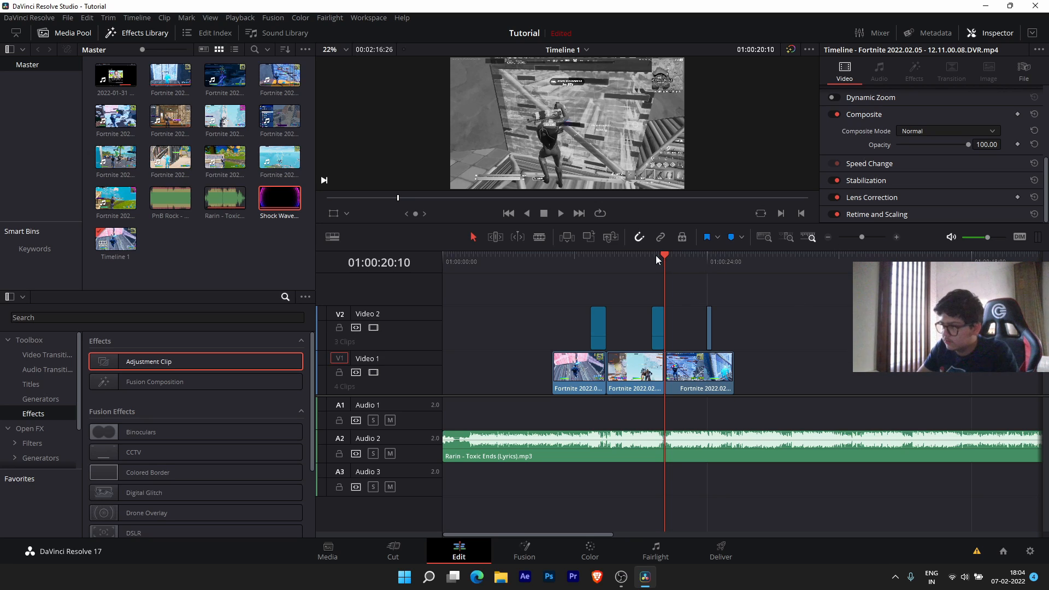
pyautogui.moveTo(656, 255); pyautogui.dragTo(628, 257)
pyautogui.scroll(5, 605, 287)
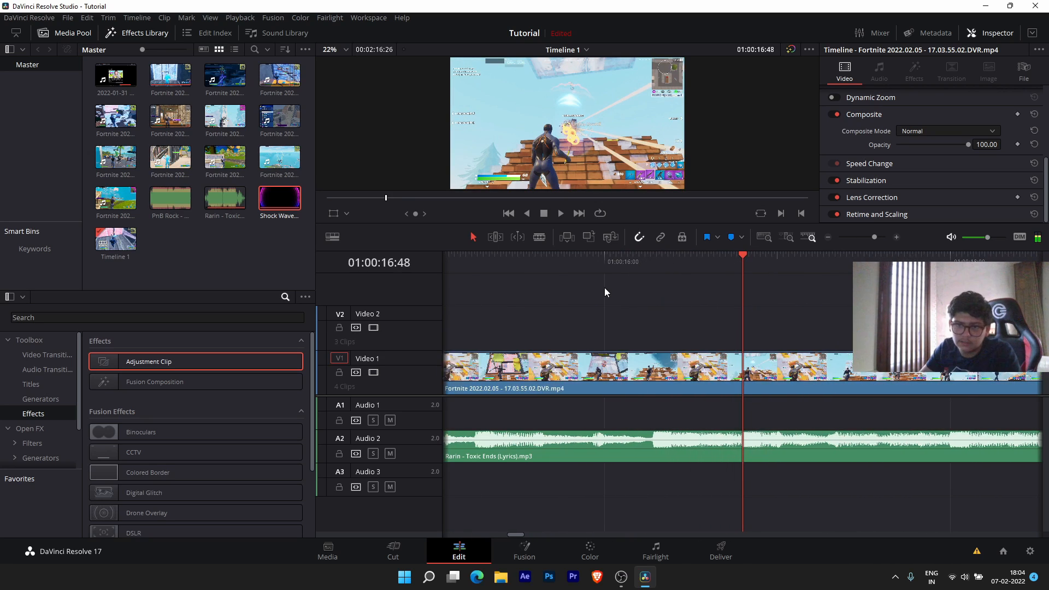
pyautogui.scroll(-3, 605, 297)
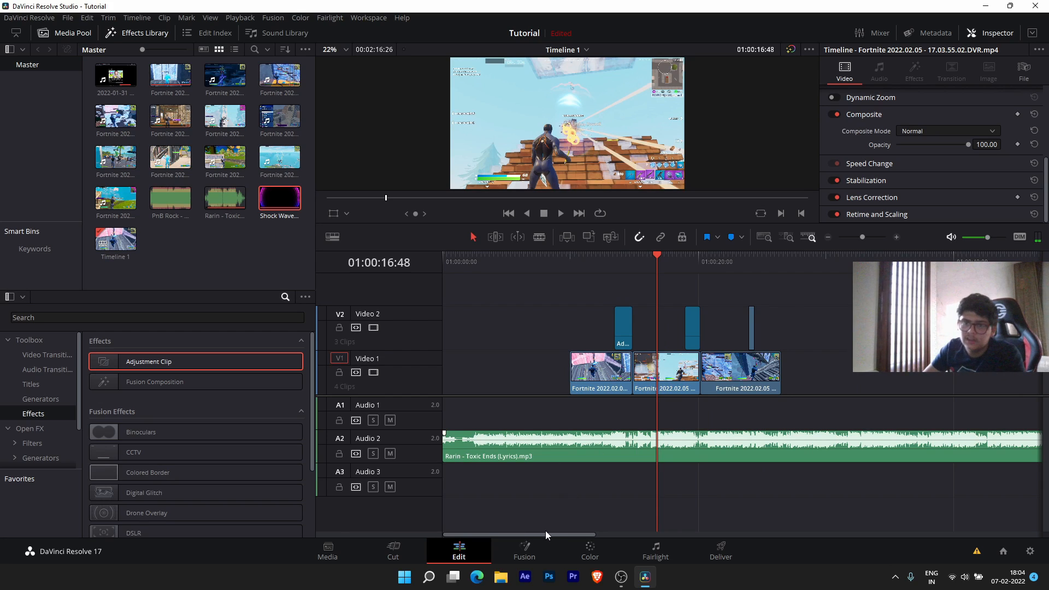
pyautogui.click(540, 544)
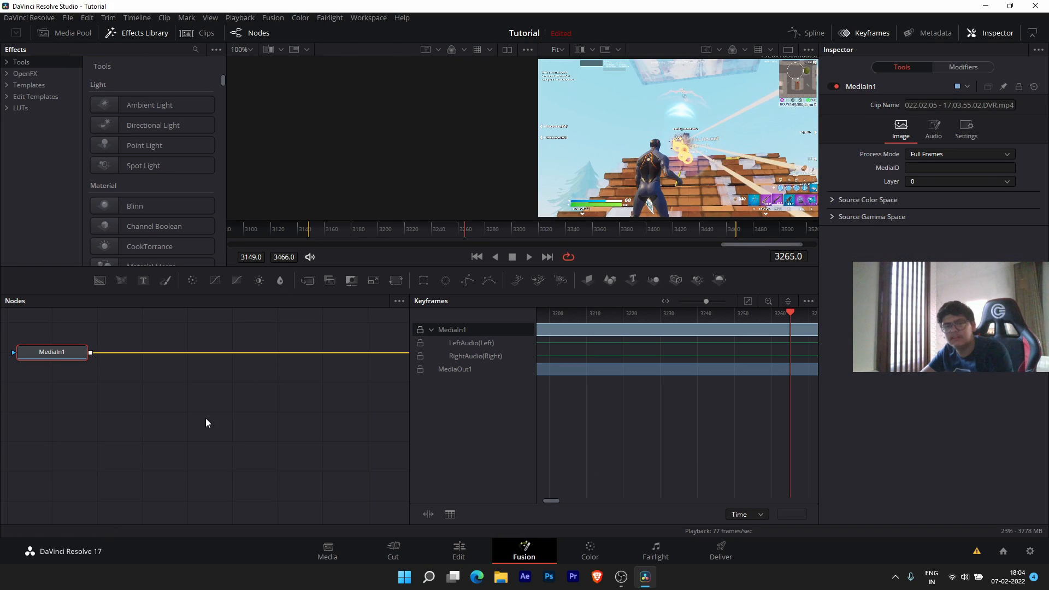
# - Reposition the MediaIn1 and MediaOut1 nodes so both sit together in view on the node canvas
pyautogui.moveTo(69, 351); pyautogui.dragTo(161, 514)
pyautogui.moveTo(239, 439); pyautogui.dragTo(183, 493)
pyautogui.scroll(-1, 252, 451)
pyautogui.scroll(1, 257, 445)
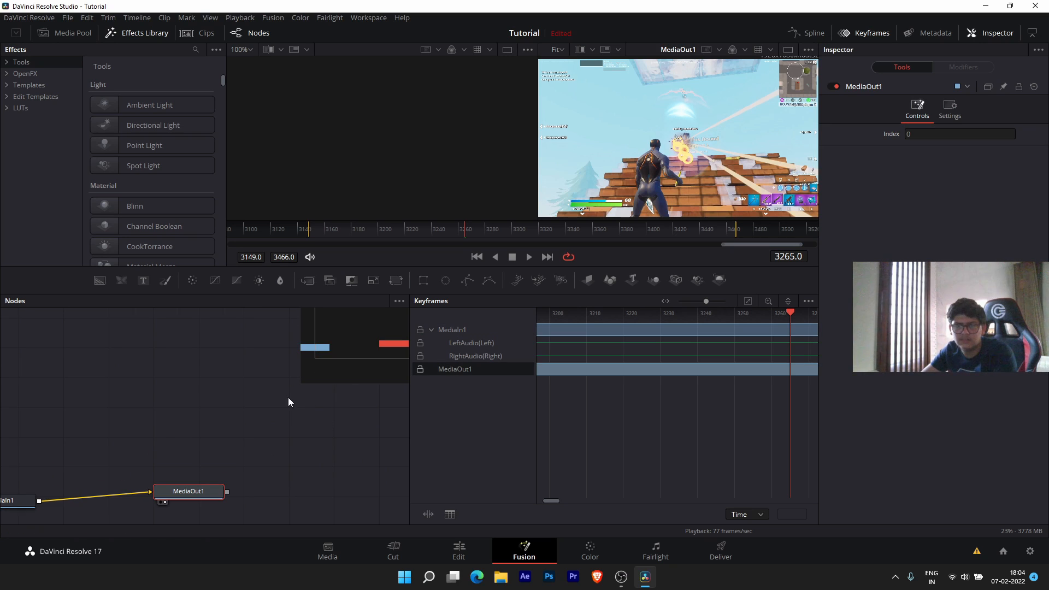
pyautogui.moveTo(197, 401); pyautogui.dragTo(337, 400)
# - Go back to the Edit page timeline showing the Fortnite clips and Toxic Ends music
pyautogui.click(455, 549)
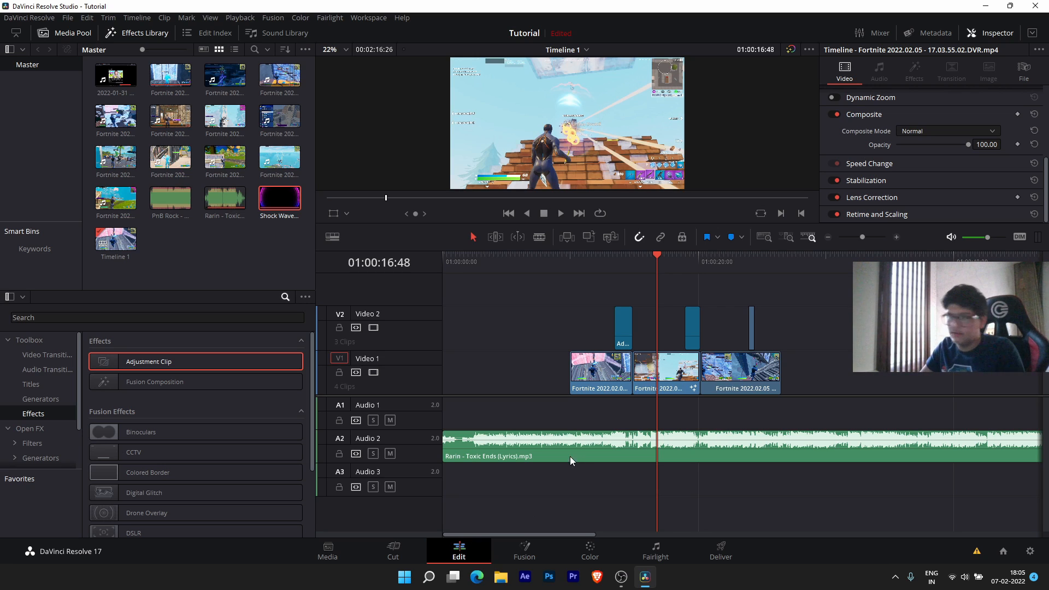
pyautogui.scroll(-4, 582, 359)
pyautogui.scroll(4, 571, 328)
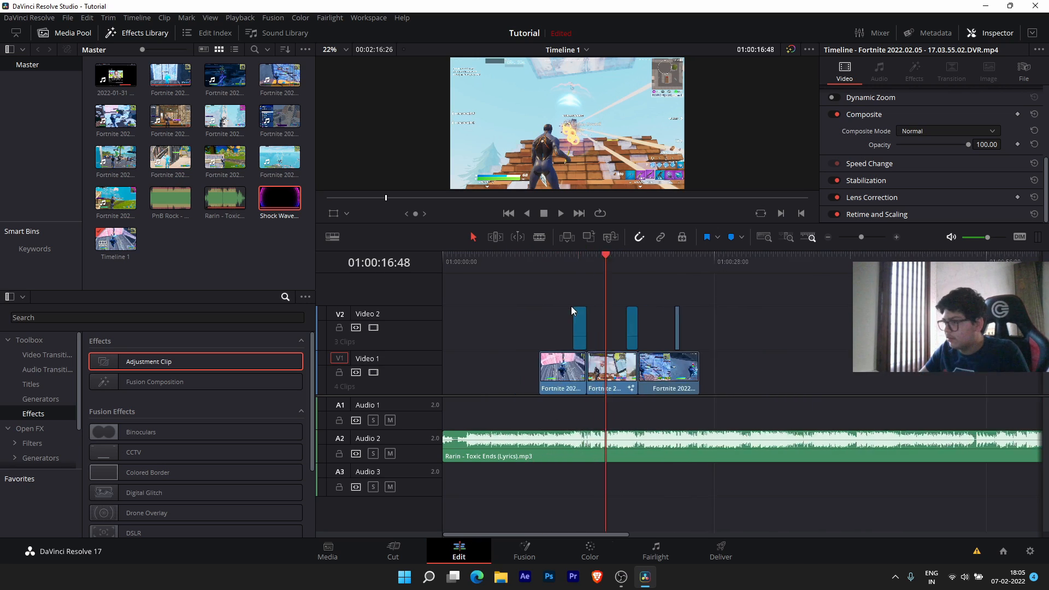